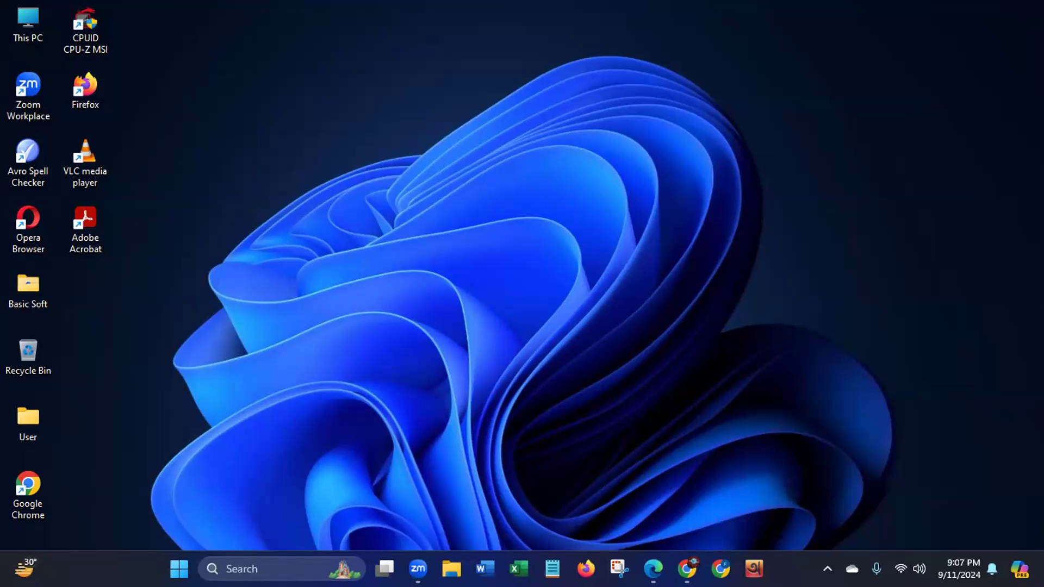
# - Open Firefox, search Google for Fiverr, and go to the Fiverr website
pyautogui.click(586, 570)
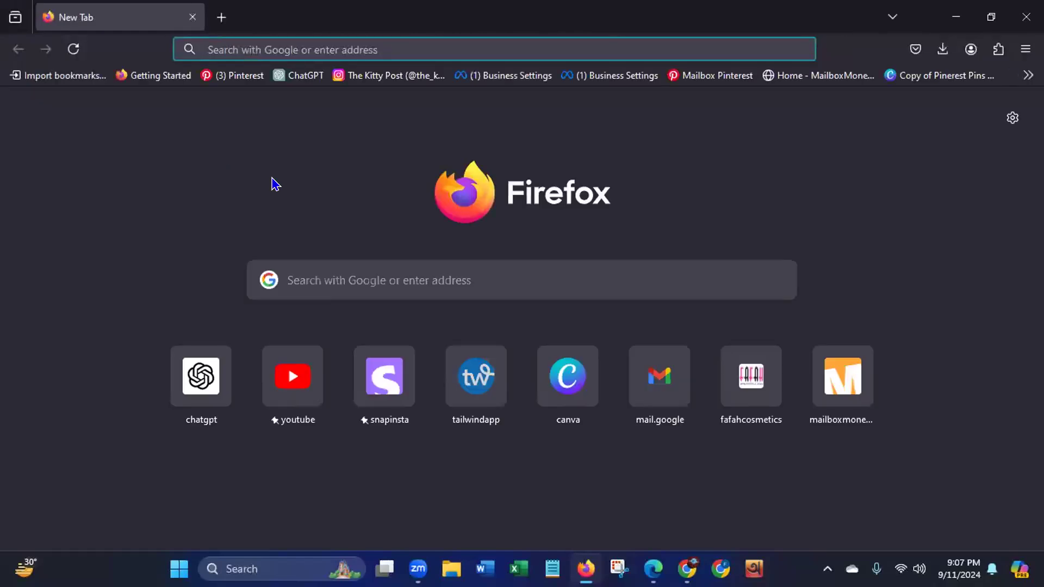
pyautogui.write('Fiverr')
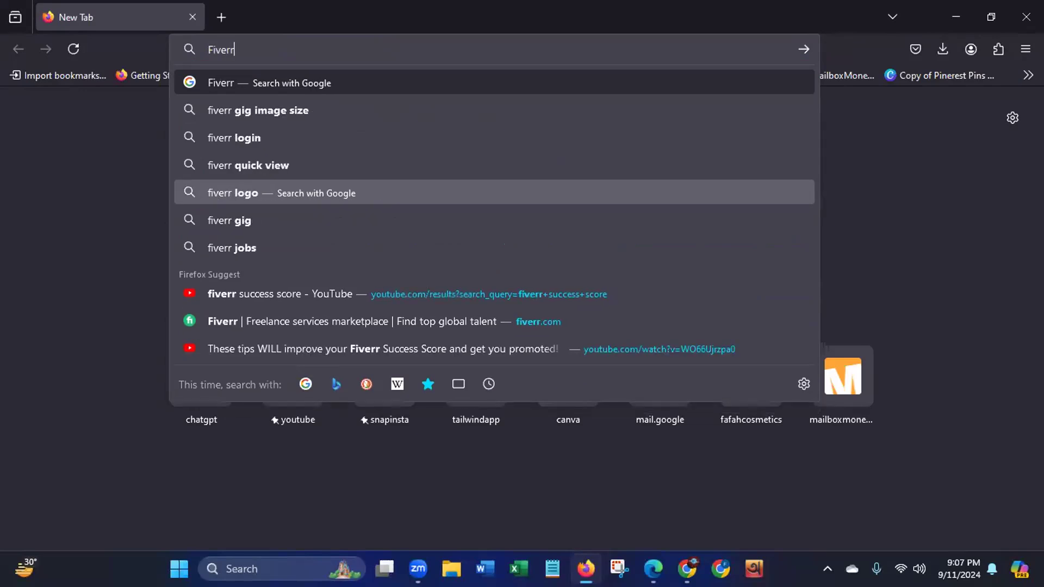
pyautogui.press('Return')
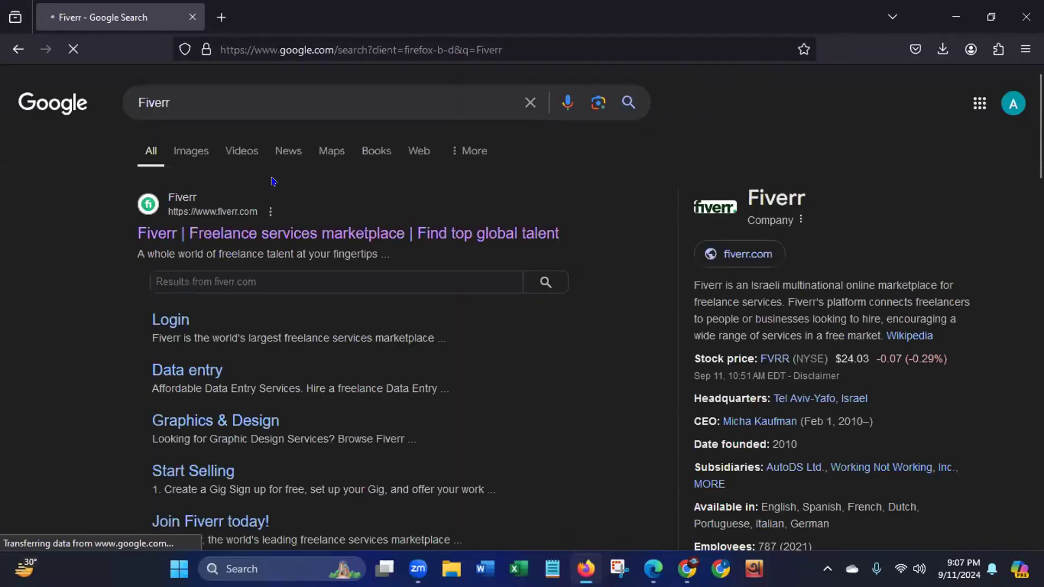
pyautogui.click(273, 235)
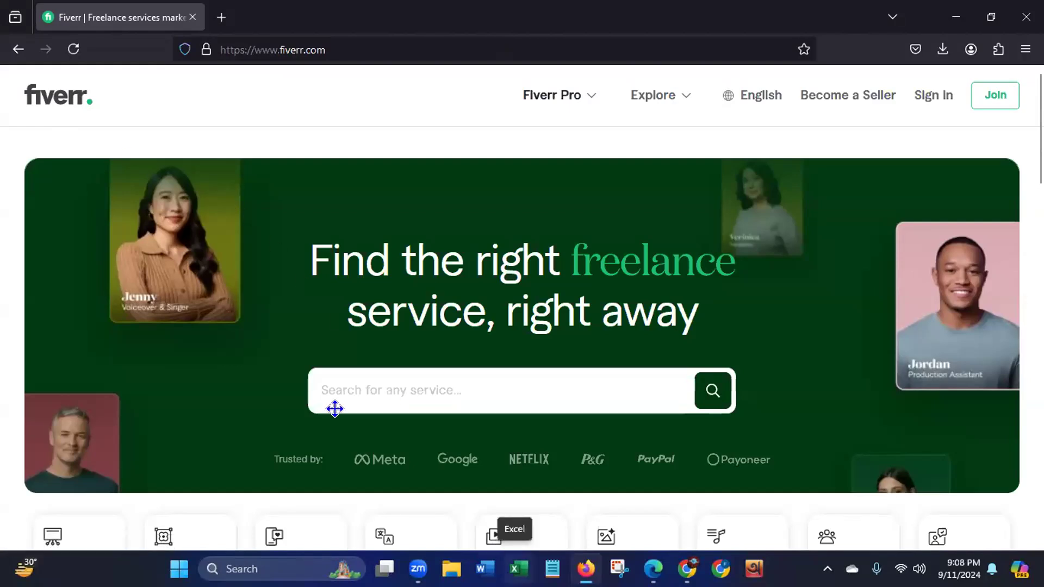
# - Search Fiverr for the suggested service "linkedin lead generation"
pyautogui.click(405, 384)
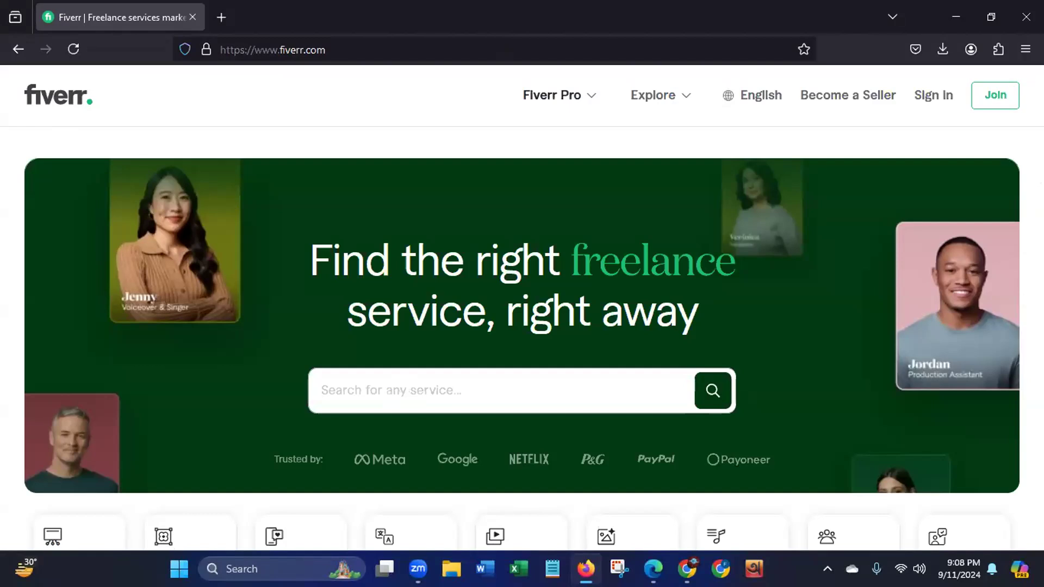
pyautogui.write('Linked')
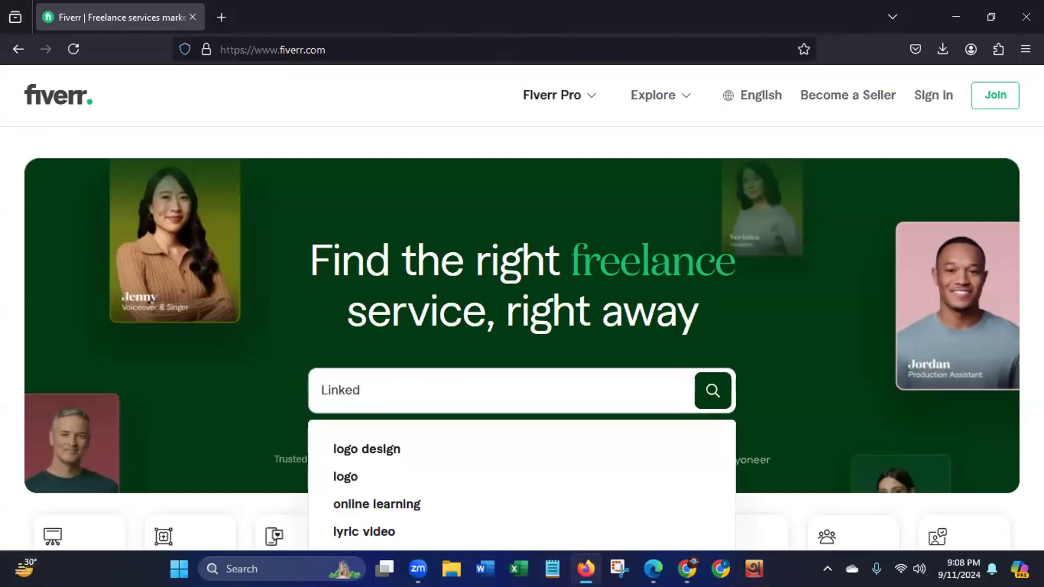
pyautogui.write('In Le')
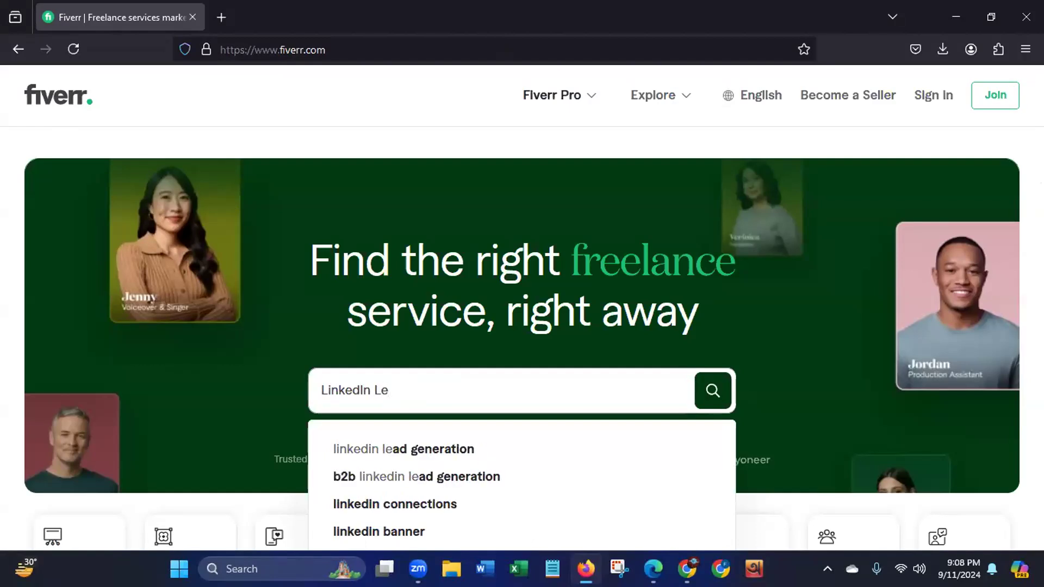
pyautogui.click(435, 449)
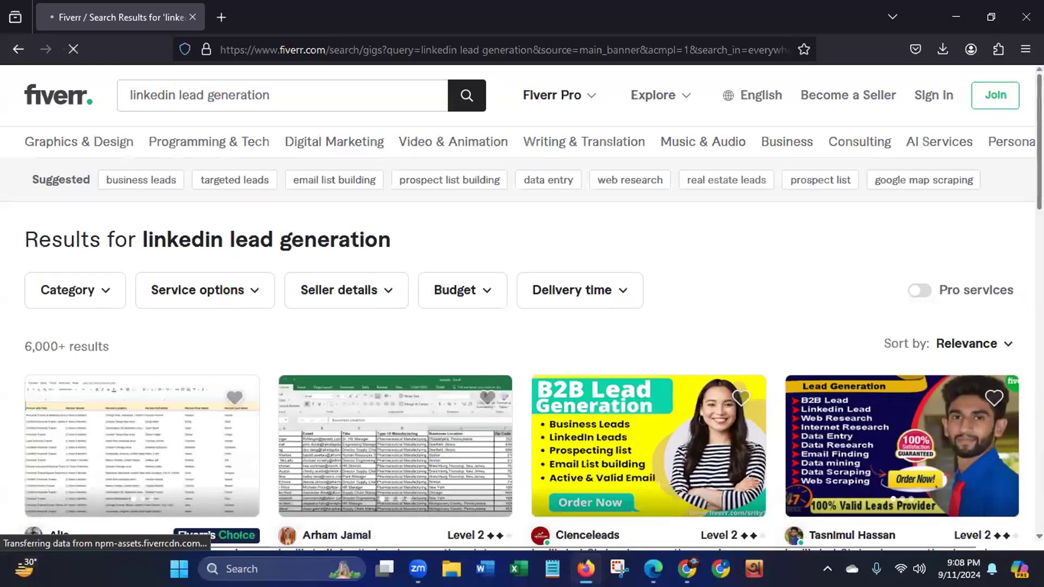
# - Browse the search results, open the gig "I will do linkedin lead generation and email finding", and highlight its title from "linkedin" onward
pyautogui.scroll(-3, 448, 428)
pyautogui.scroll(-1, 925, 375)
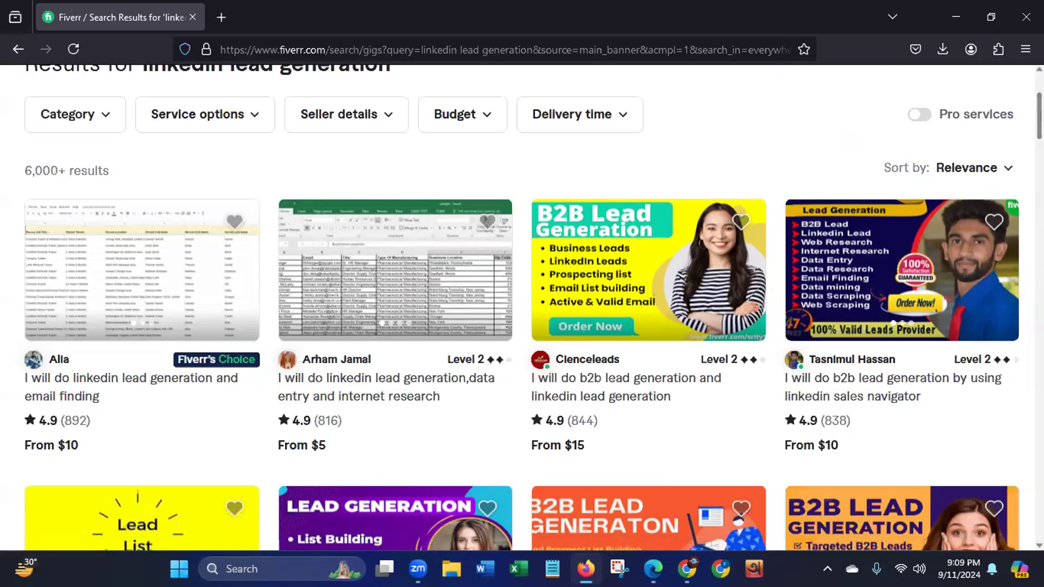
pyautogui.moveTo(1040, 116); pyautogui.dragTo(1040, 94)
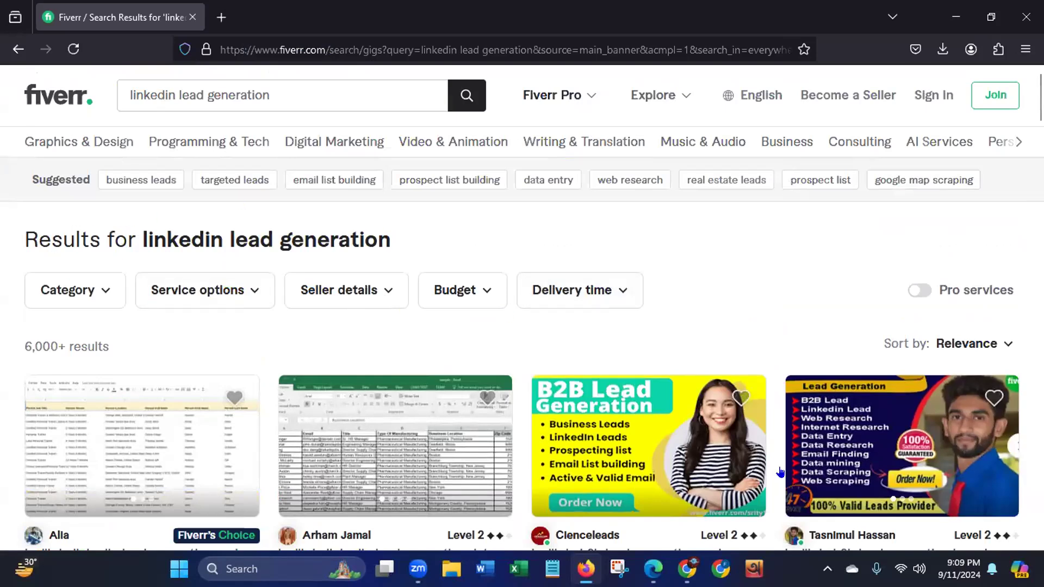
pyautogui.scroll(-3, 87, 481)
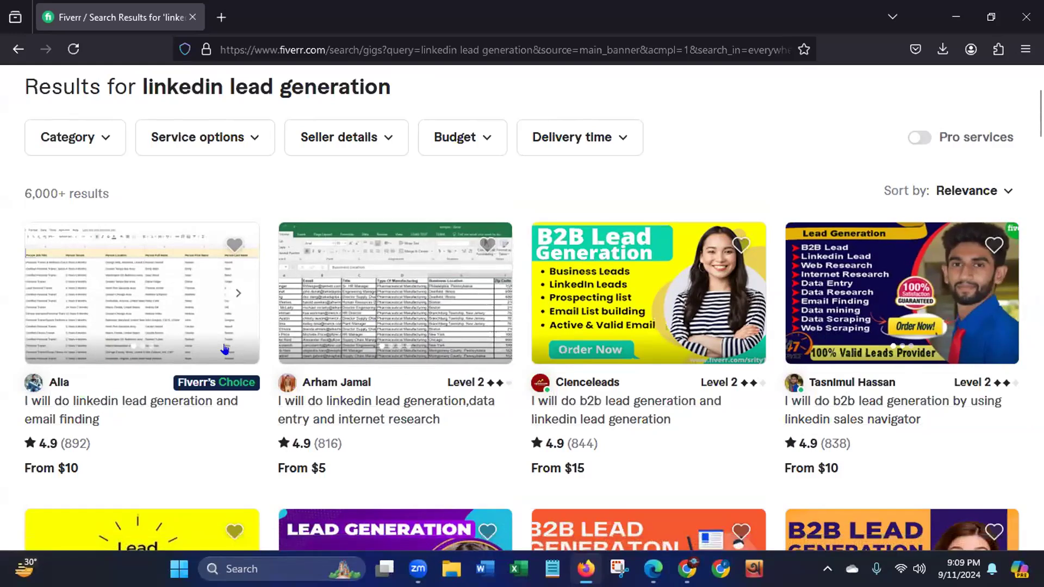
pyautogui.scroll(-6, 424, 417)
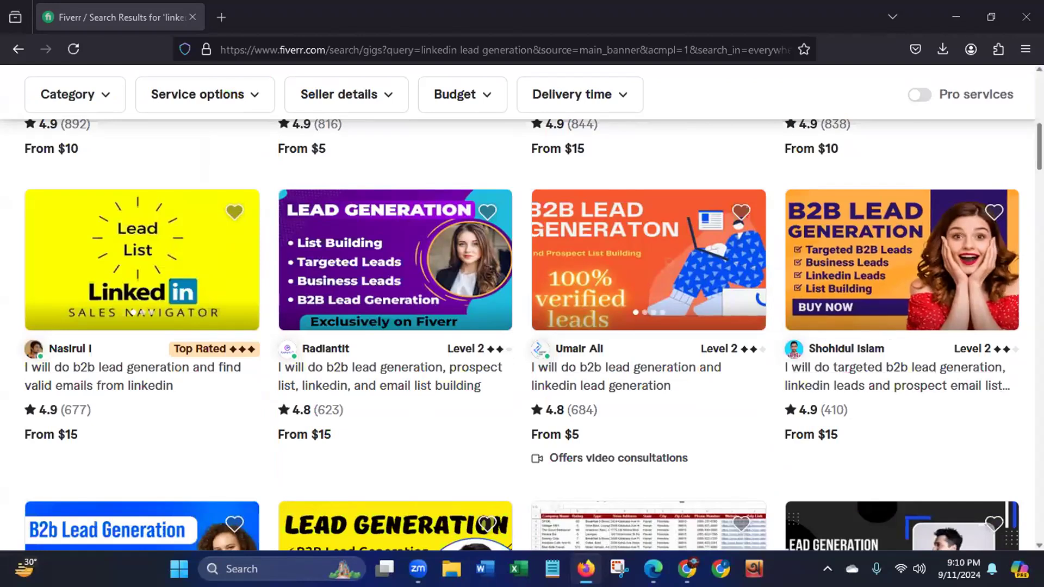
pyautogui.scroll(5, 456, 416)
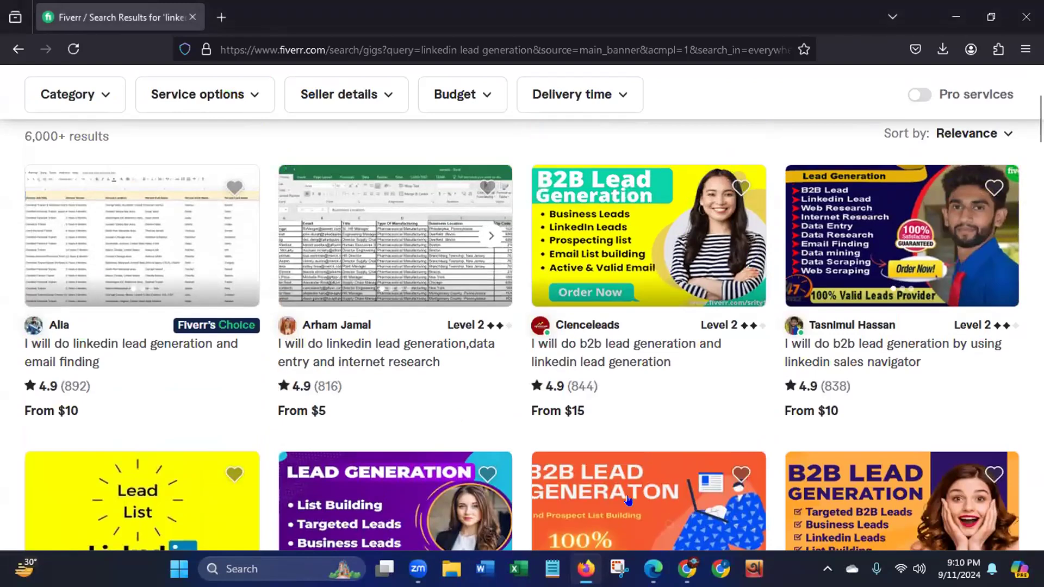
pyautogui.click(70, 354)
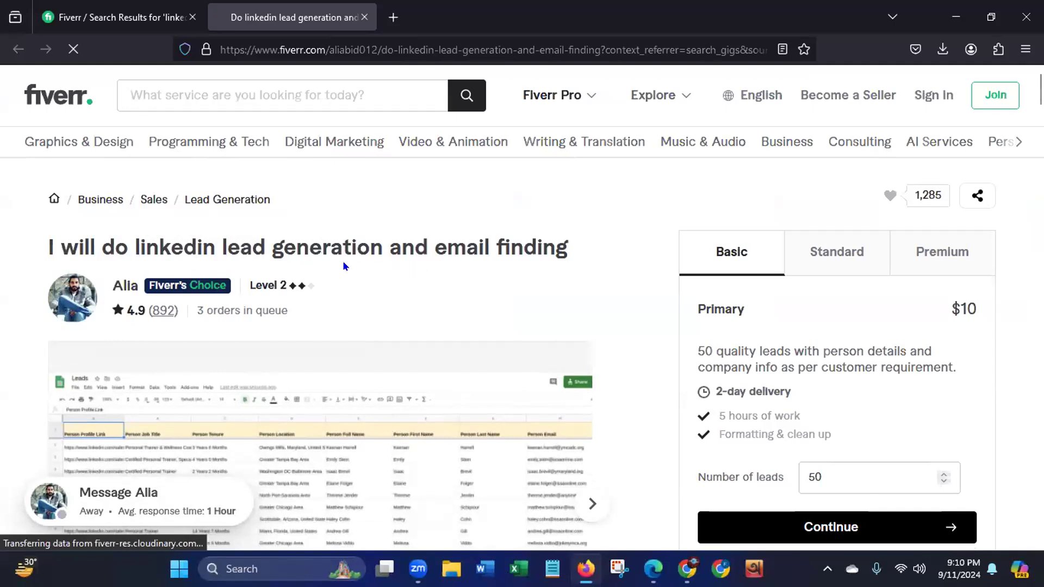
pyautogui.moveTo(128, 240); pyautogui.dragTo(593, 255)
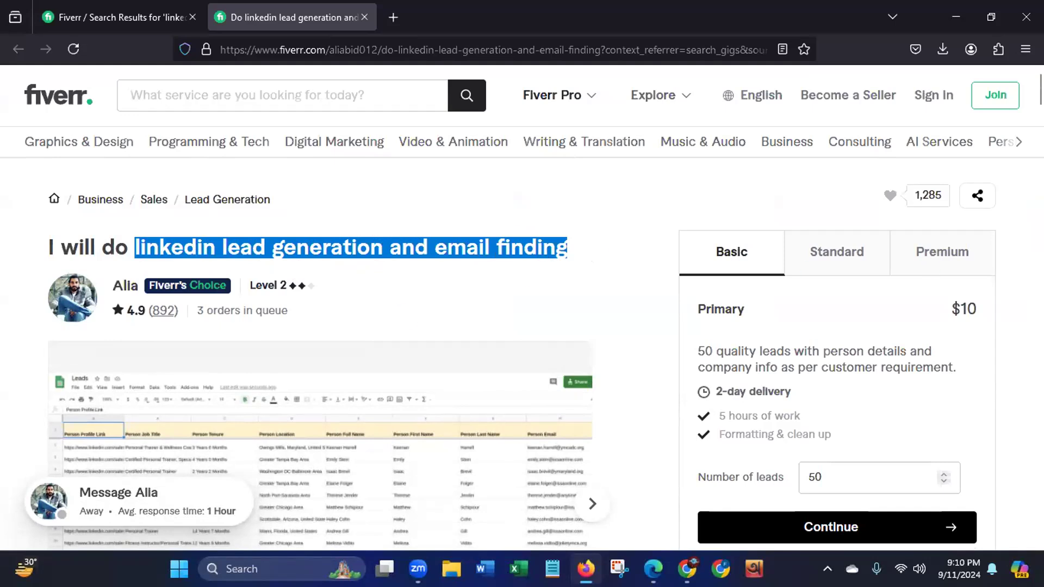
# - Examine the Basic package of the gig, highlighting its lead description and its price
pyautogui.scroll(-2, 857, 118)
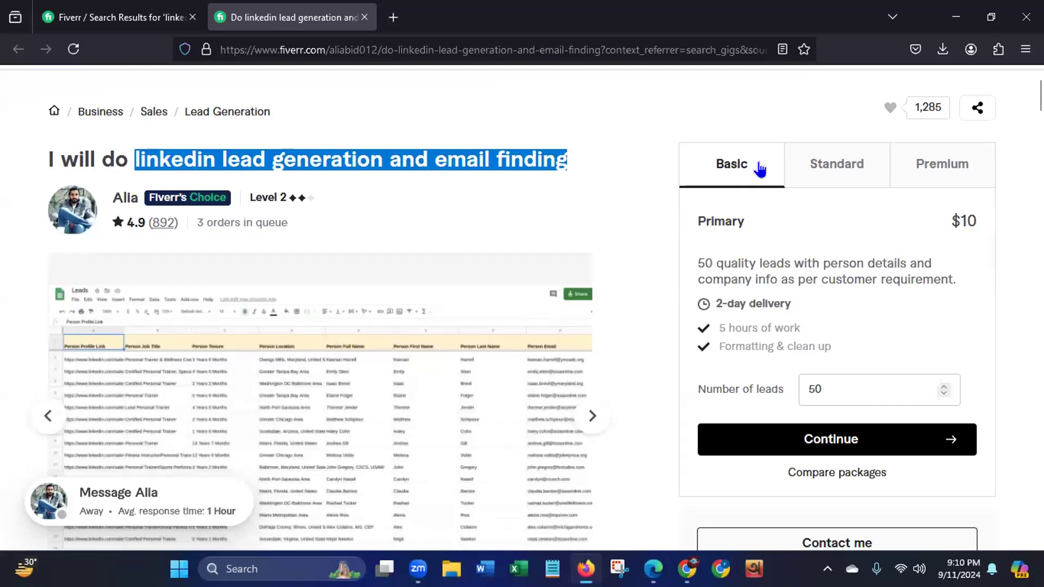
pyautogui.click(692, 258)
pyautogui.moveTo(692, 258); pyautogui.dragTo(715, 258)
pyautogui.moveTo(734, 257); pyautogui.dragTo(959, 280)
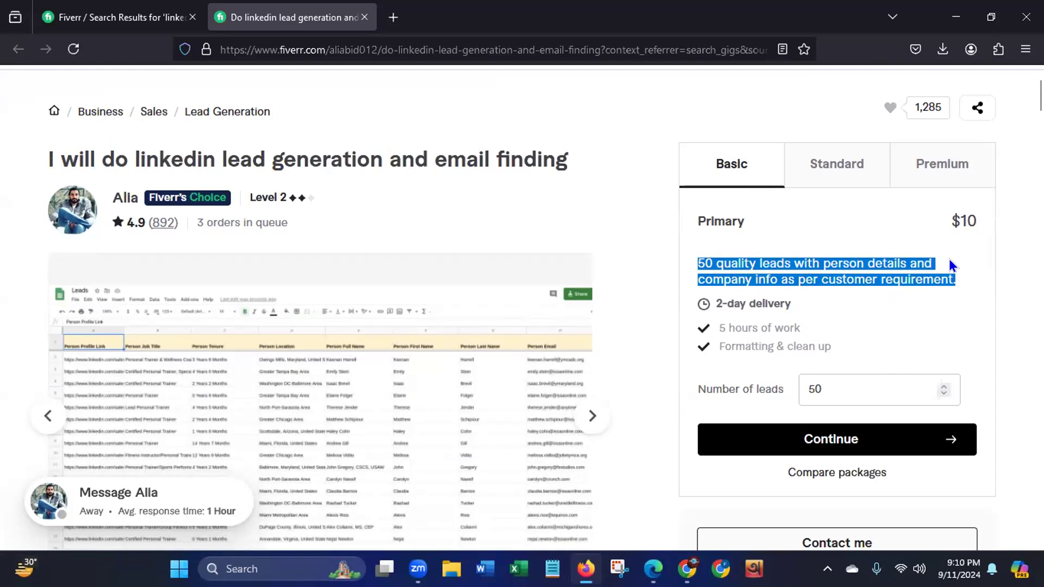
pyautogui.moveTo(947, 216); pyautogui.dragTo(956, 220)
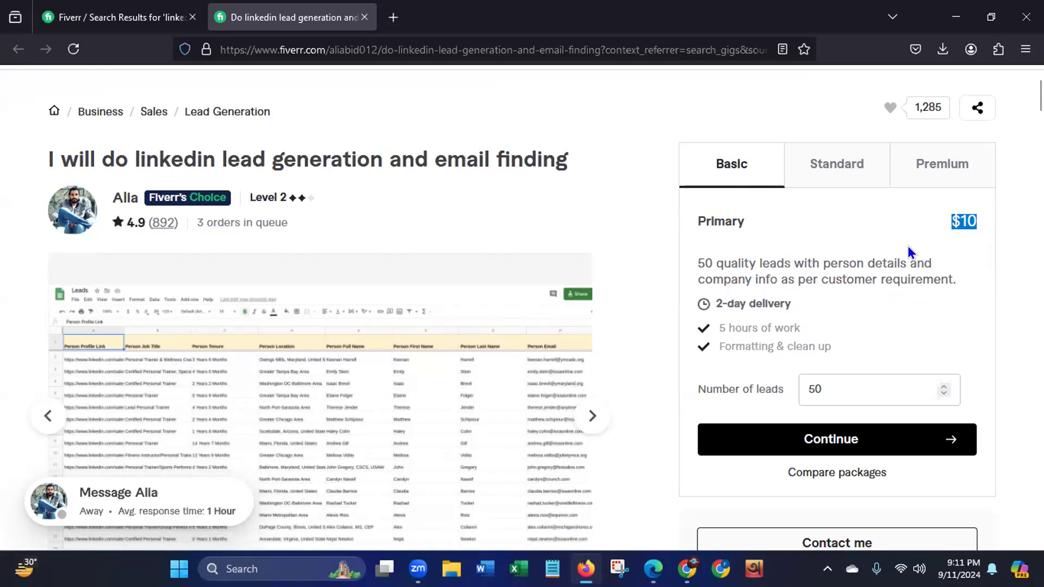
# - Compare the lead quantities and prices of the Standard and Premium packages, and return to the Basic package
pyautogui.click(830, 170)
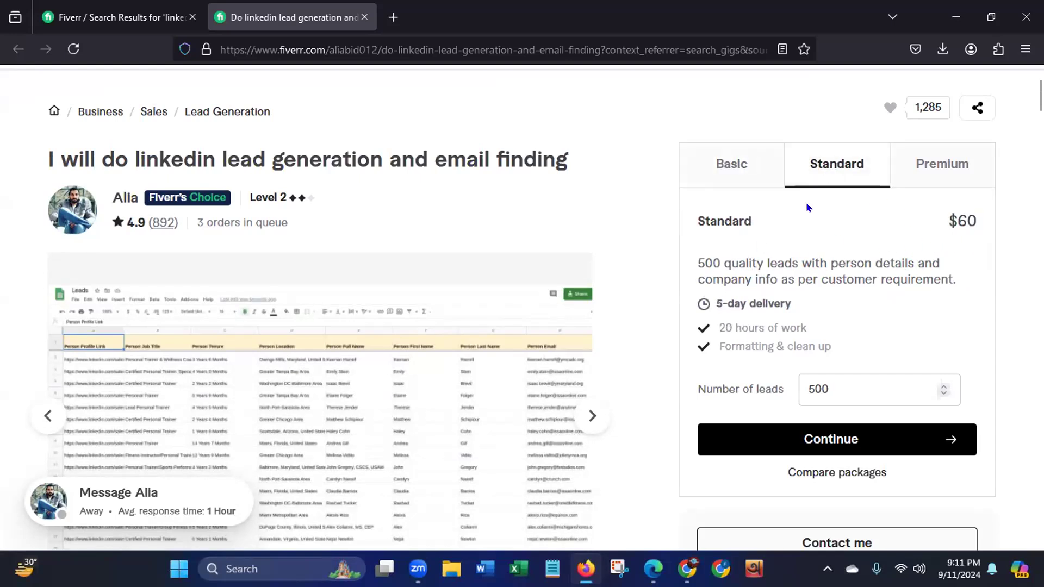
pyautogui.moveTo(694, 260); pyautogui.dragTo(803, 263)
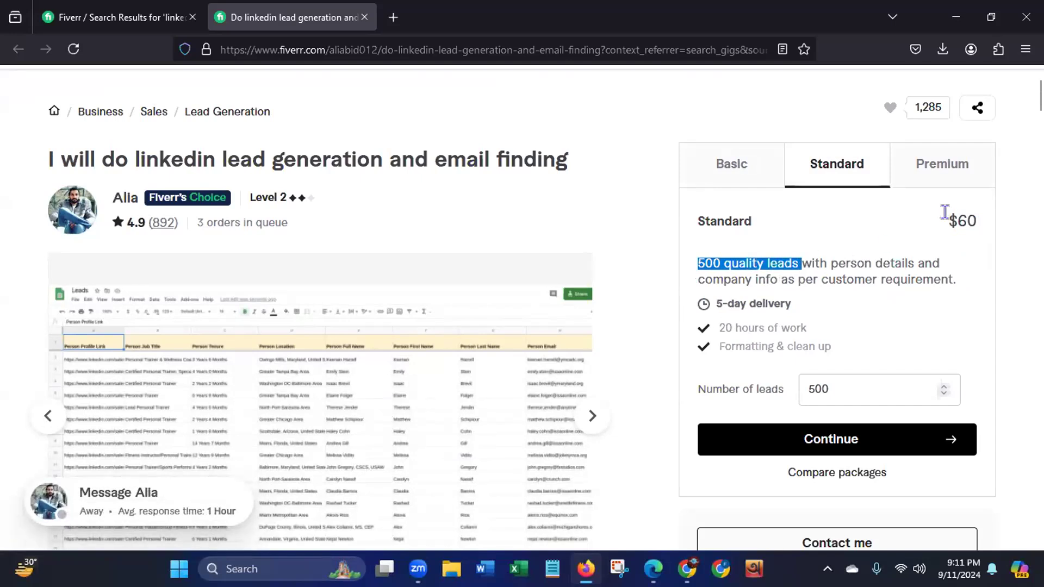
pyautogui.moveTo(941, 217); pyautogui.dragTo(990, 223)
pyautogui.click(948, 173)
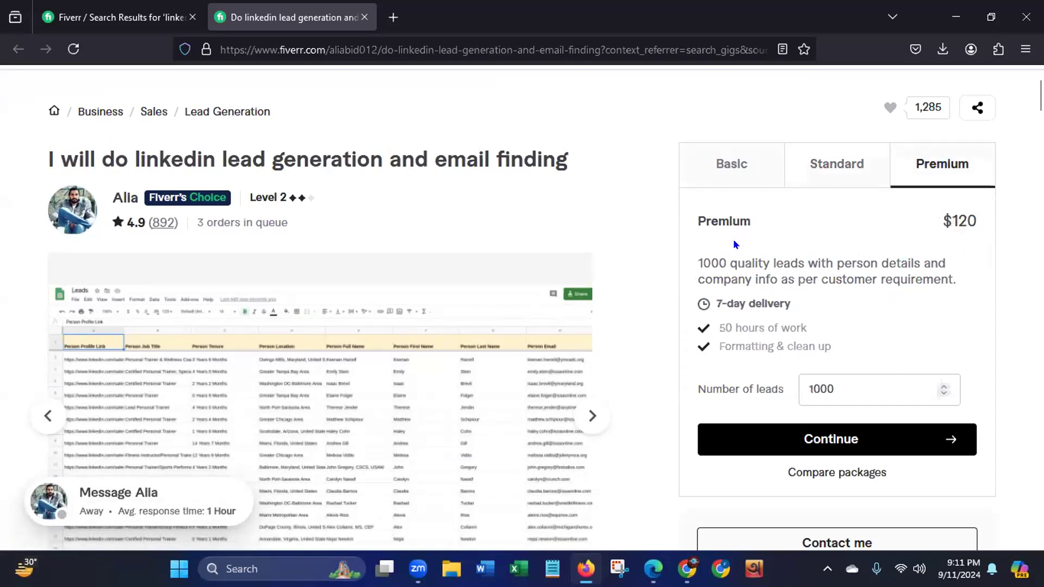
pyautogui.moveTo(701, 263); pyautogui.dragTo(811, 251)
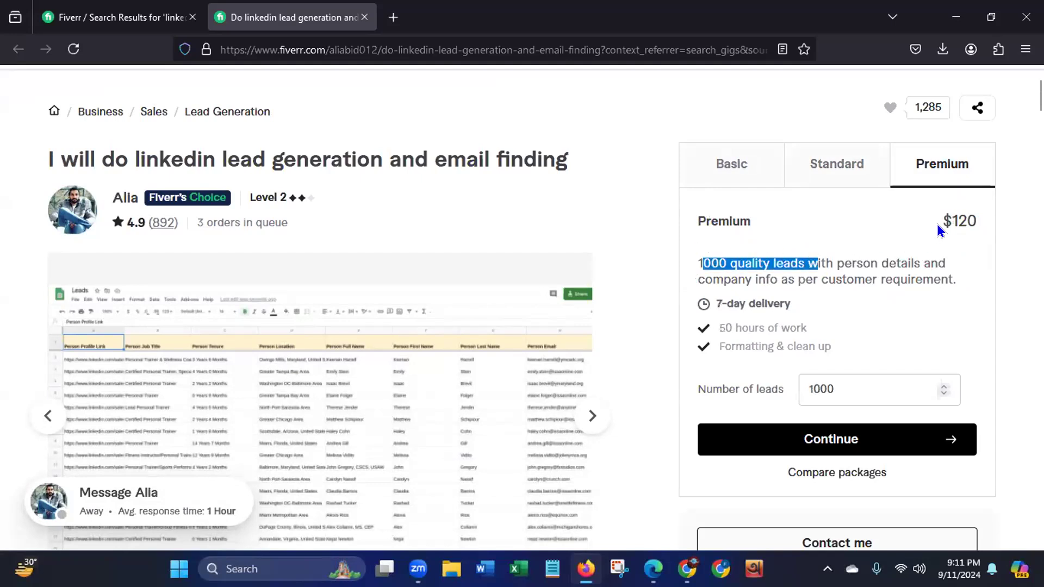
pyautogui.moveTo(936, 213); pyautogui.dragTo(995, 233)
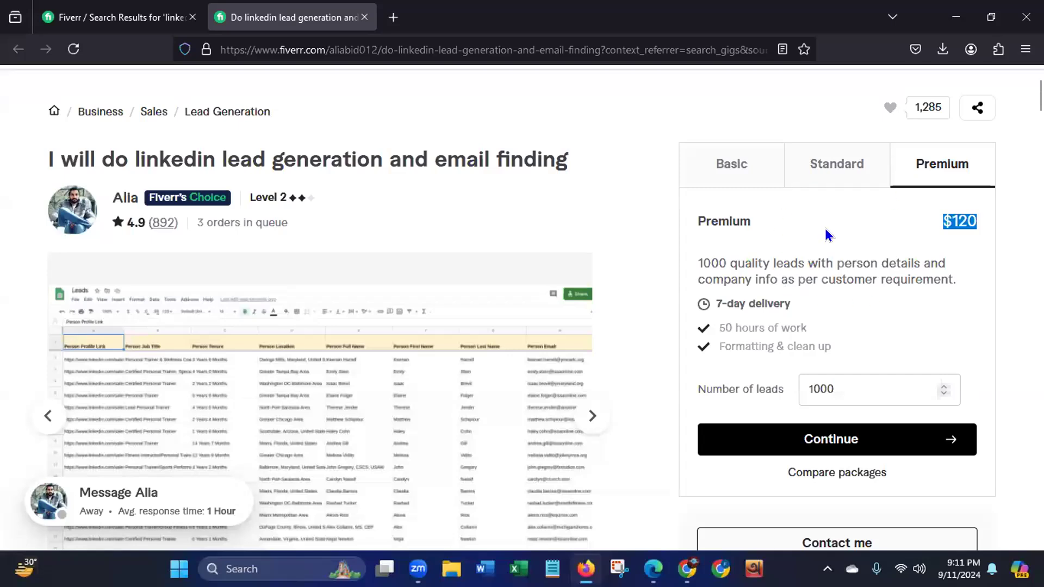
pyautogui.click(718, 168)
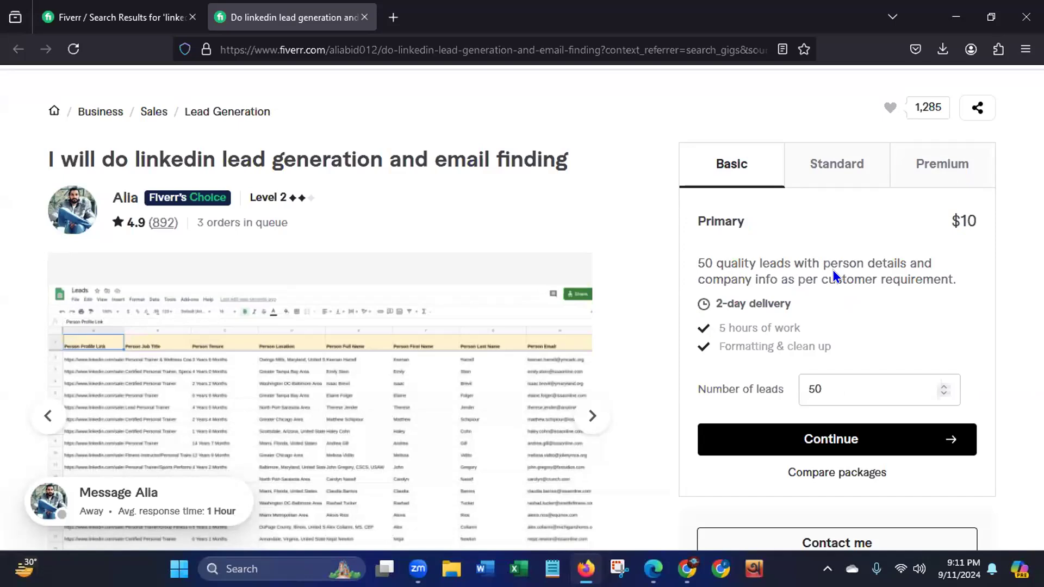
# - View the gig's first two sample lead spreadsheets in full screen to examine their columns, and close the viewer
pyautogui.scroll(-1, 1037, 103)
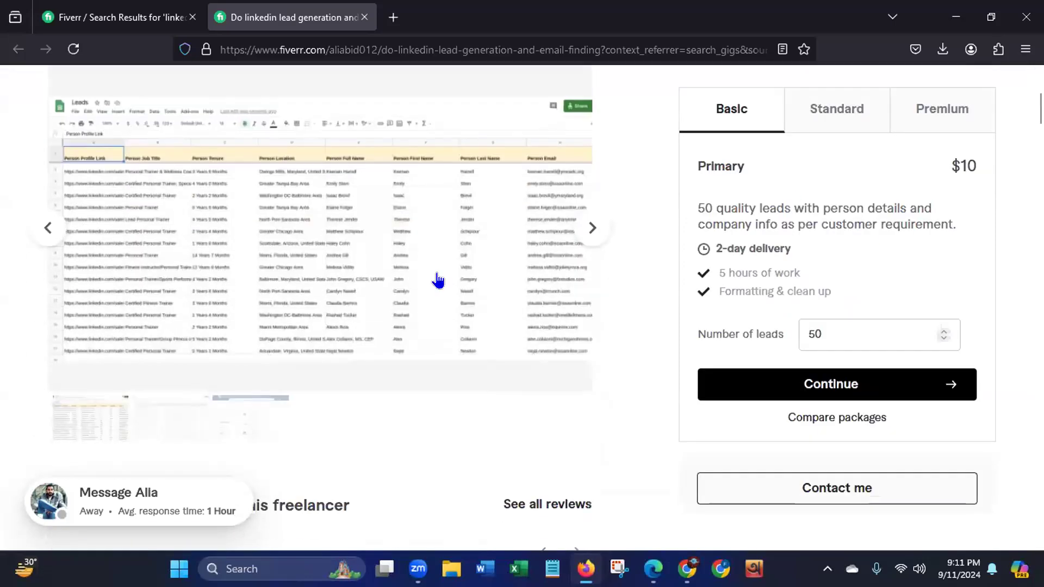
pyautogui.click(335, 300)
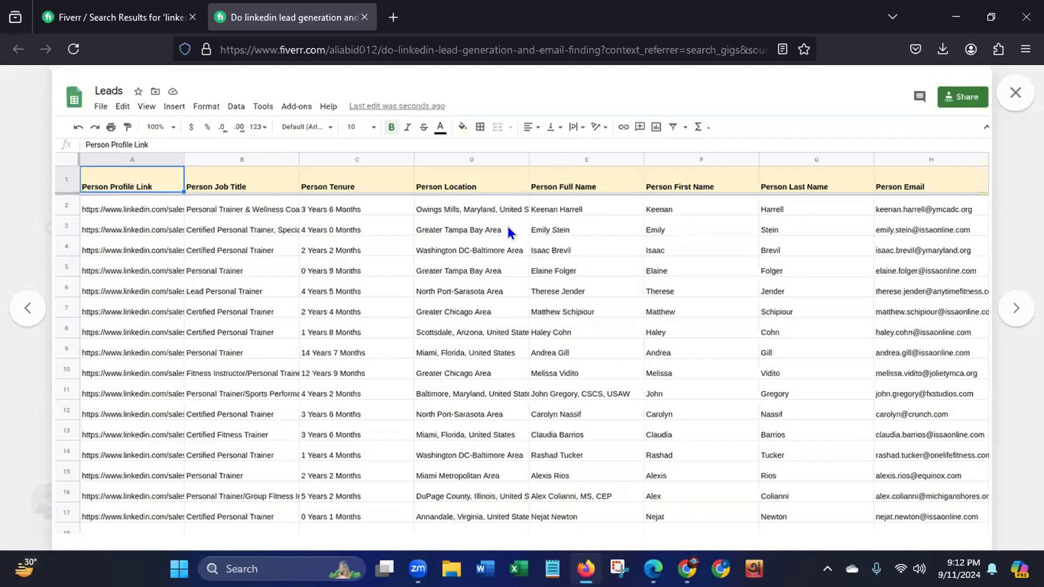
pyautogui.click(996, 314)
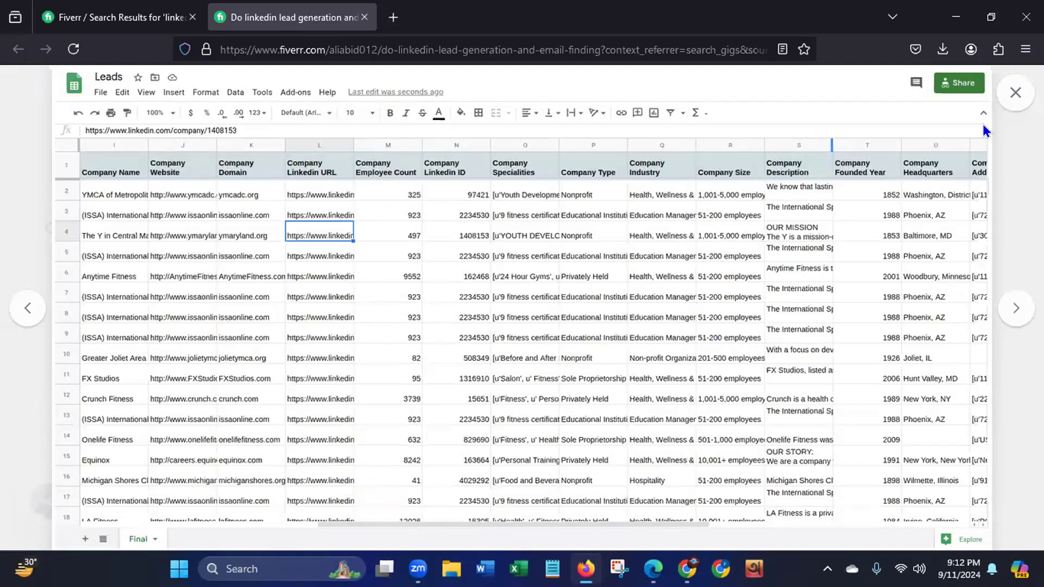
pyautogui.click(1015, 94)
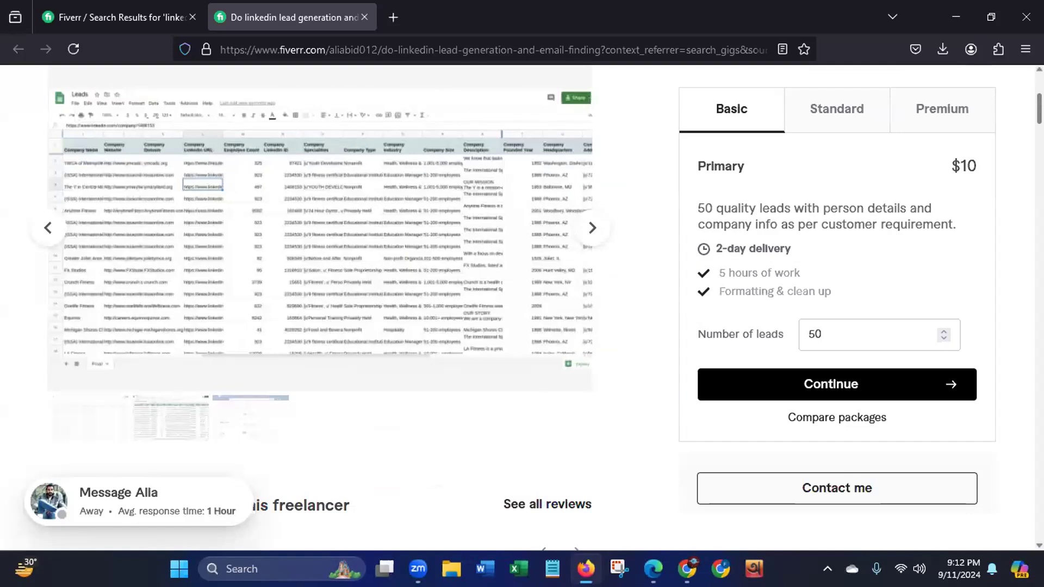
# - Close the Firefox window with the Fiverr pages and refresh the desktop
pyautogui.moveTo(1039, 108); pyautogui.dragTo(1039, 90)
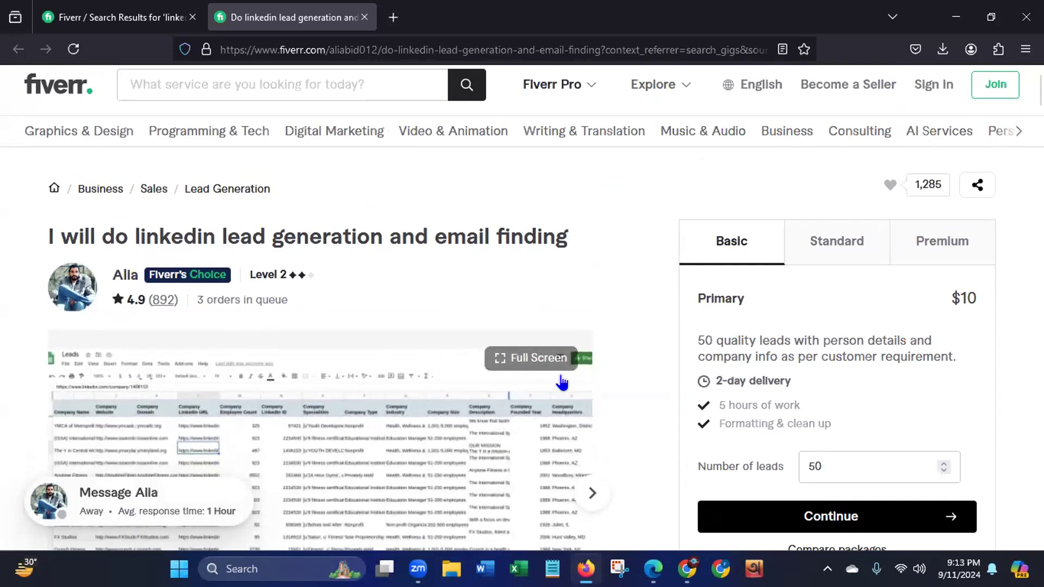
pyautogui.click(1026, 16)
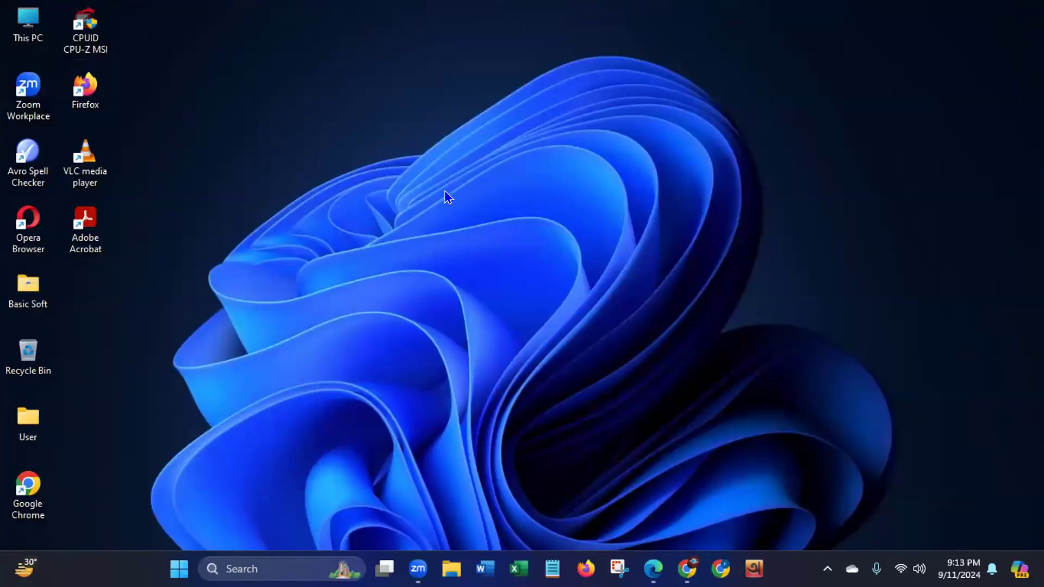
pyautogui.rightClick(445, 196)
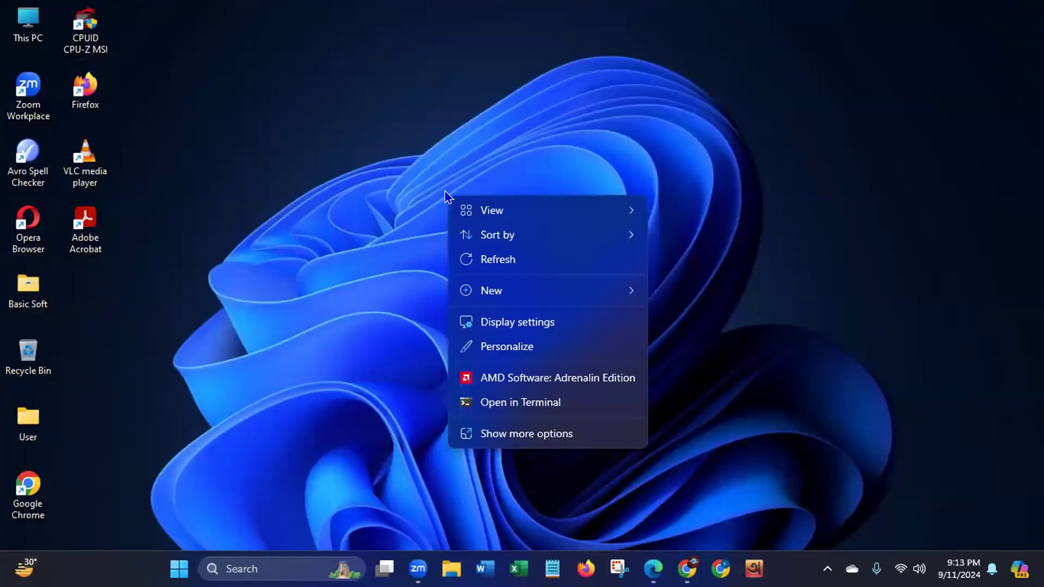
pyautogui.click(471, 265)
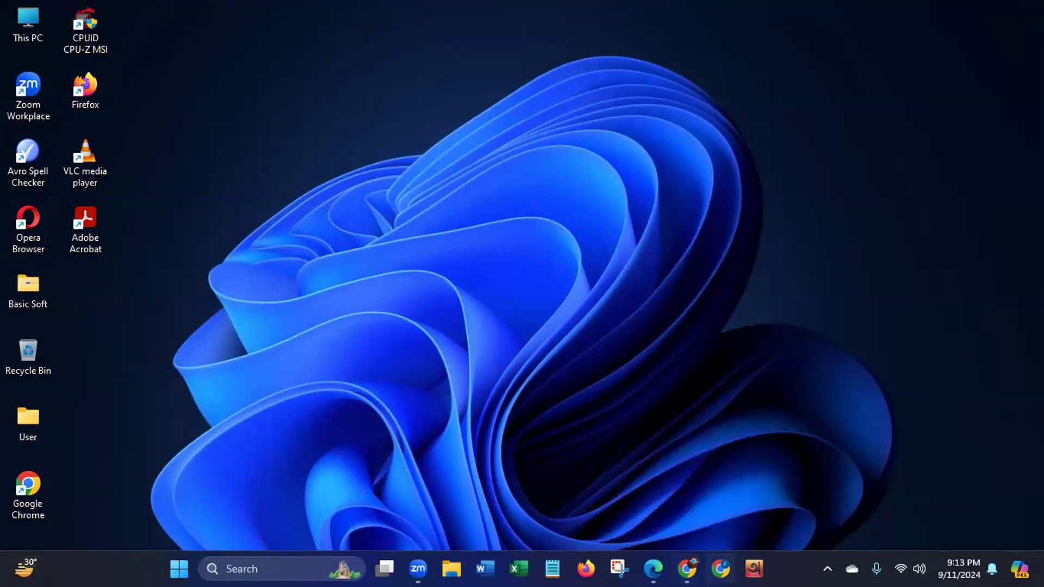
pyautogui.click(720, 569)
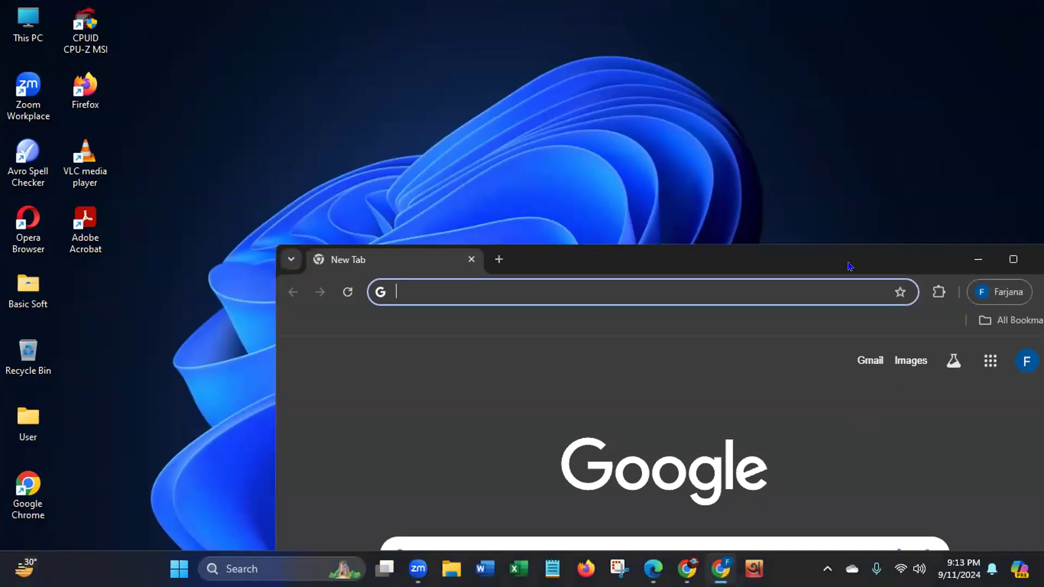
pyautogui.moveTo(850, 266); pyautogui.dragTo(713, 145)
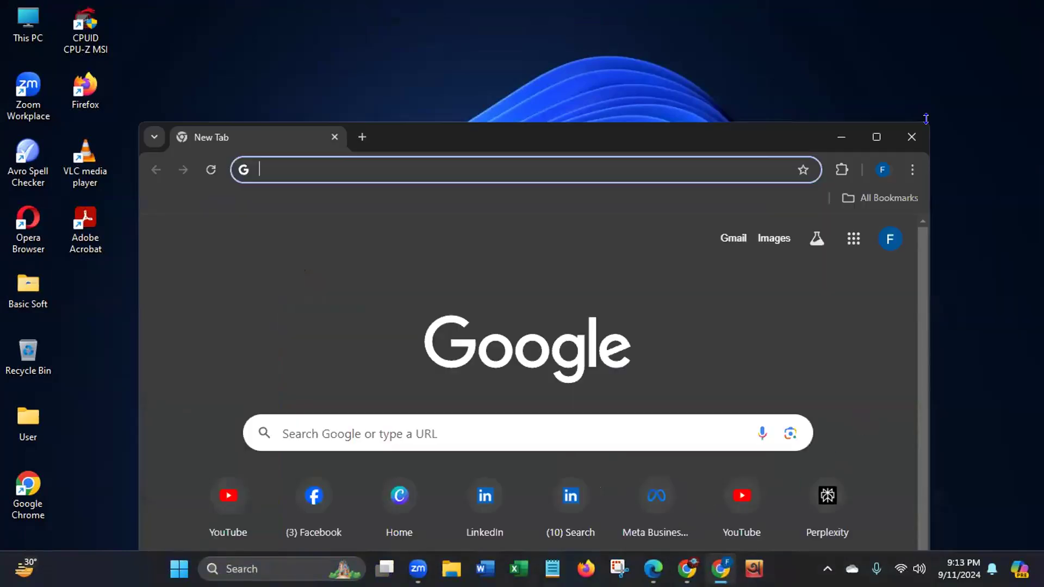
pyautogui.click(912, 141)
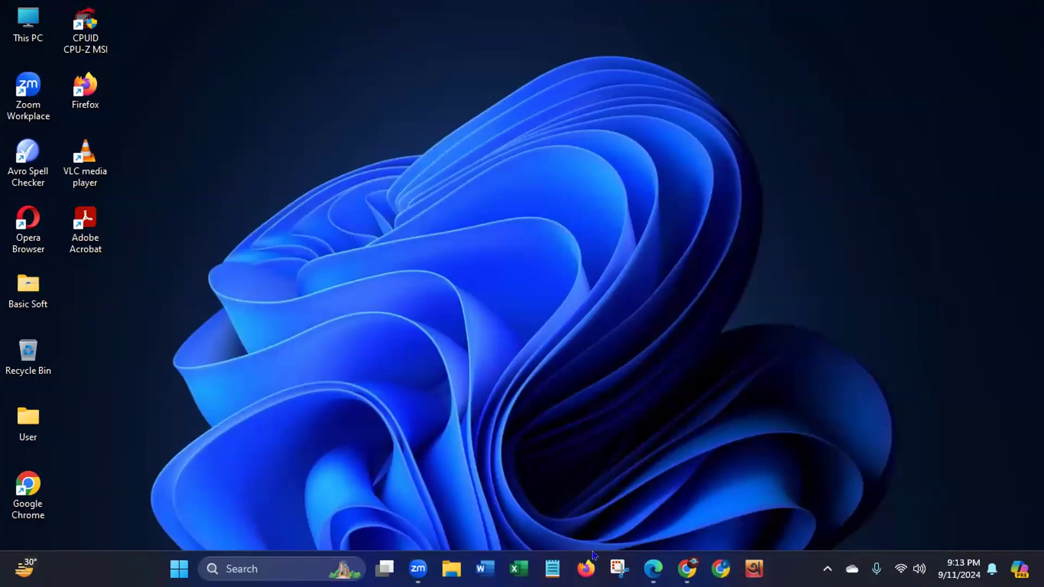
# - Switch to Microsoft Edge, look over the LinkedIn profile page, and open and refresh the home feed
pyautogui.click(653, 569)
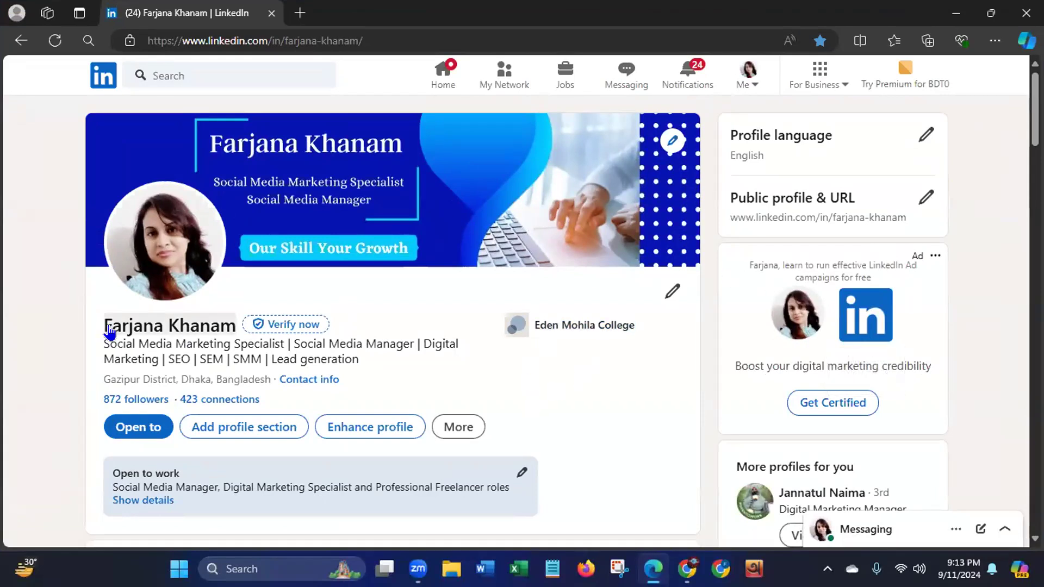
pyautogui.scroll(-3, 1015, 107)
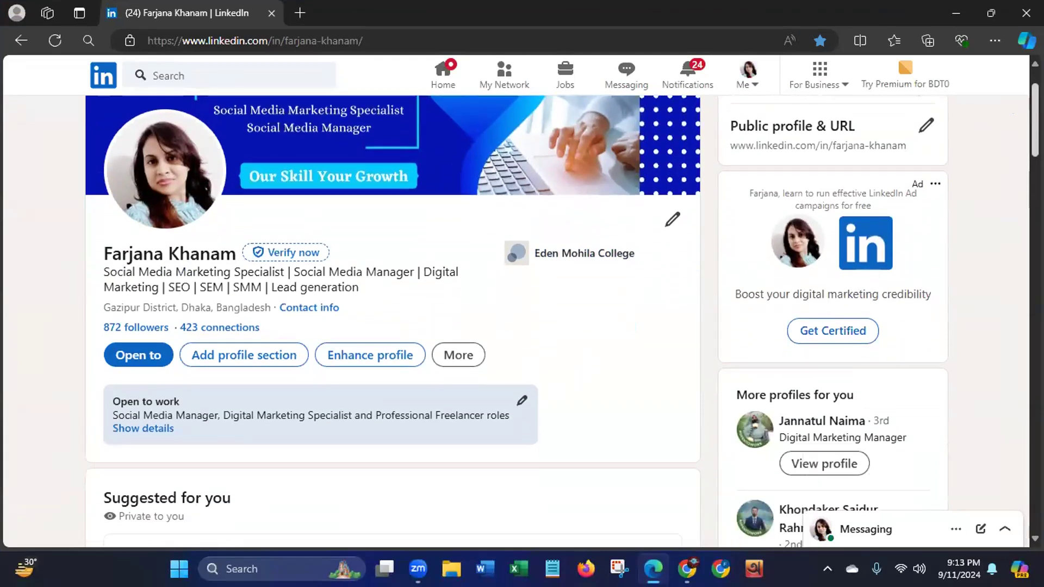
pyautogui.scroll(-5, 1015, 108)
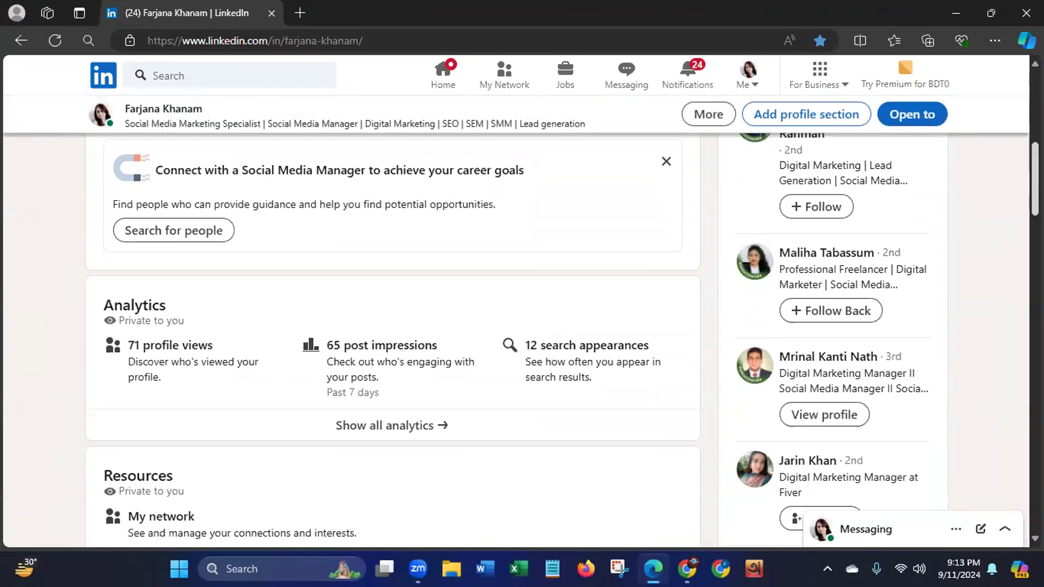
pyautogui.scroll(7, 522, 321)
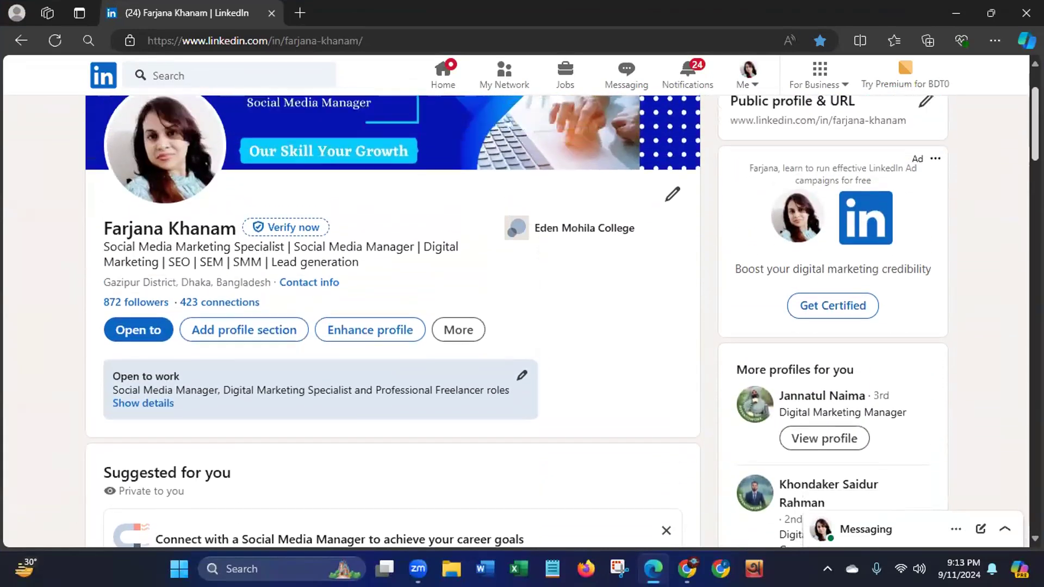
pyautogui.scroll(2, 859, 380)
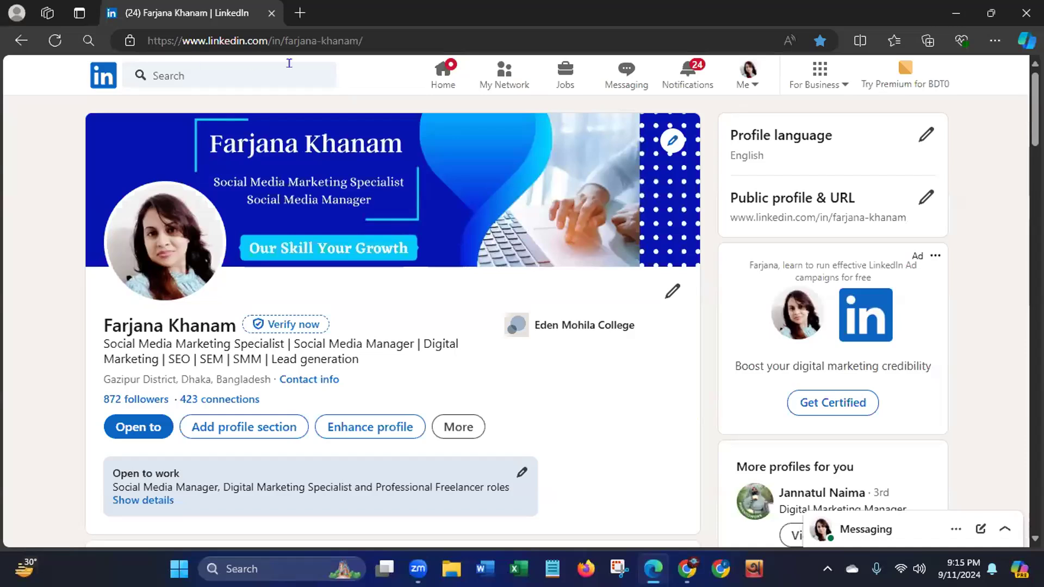
pyautogui.click(433, 83)
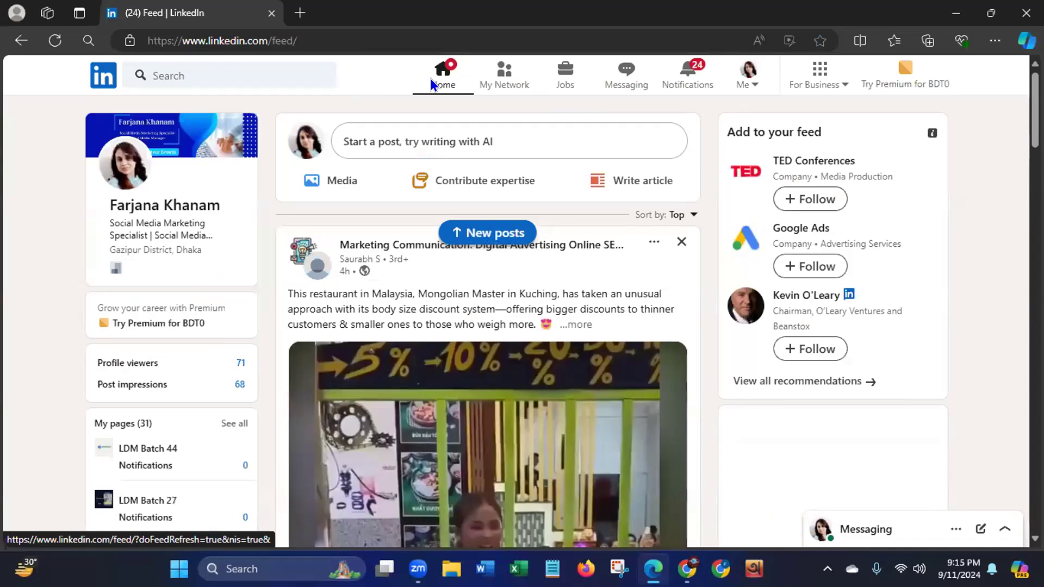
pyautogui.click(430, 83)
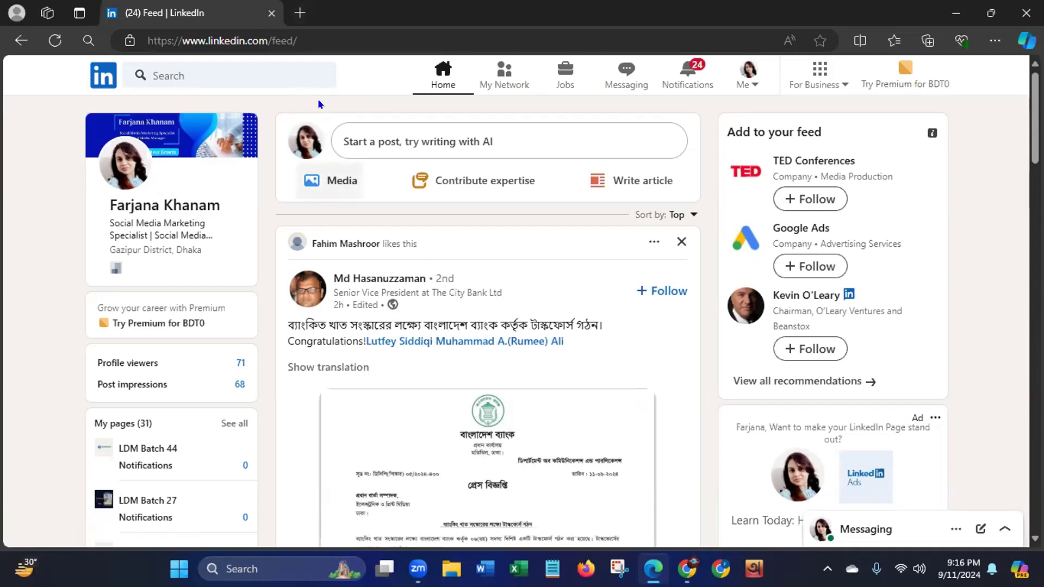
# - Search the web for "google sheet" in a new browser tab and open the Google Sheets sign-in result
pyautogui.click(300, 15)
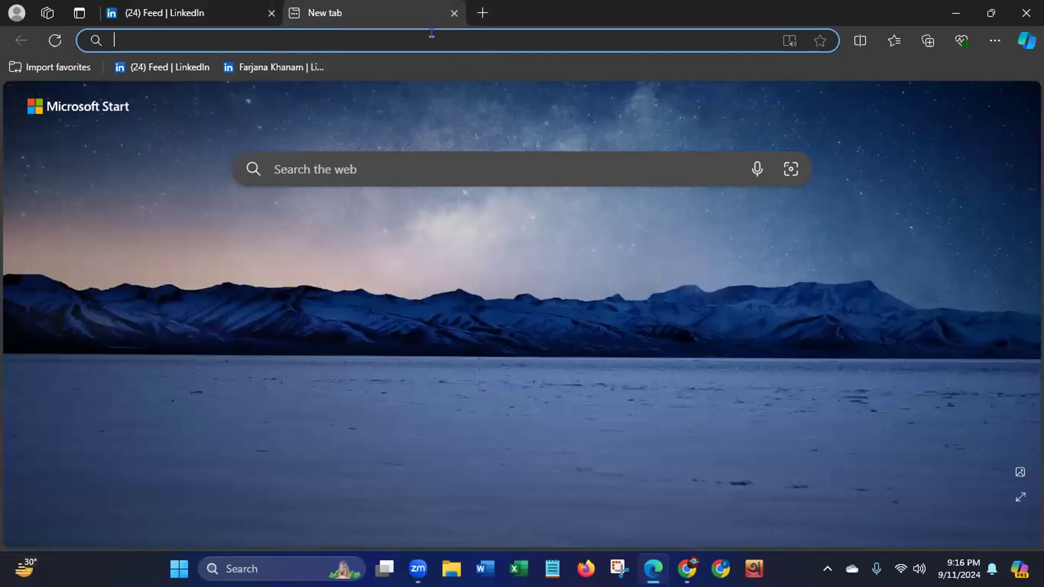
pyautogui.write('goo')
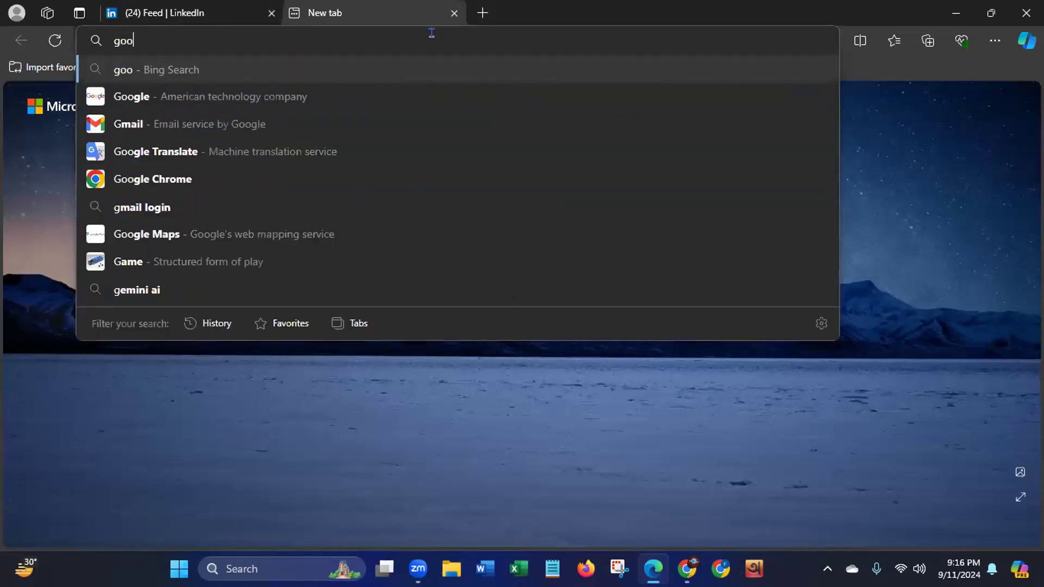
pyautogui.write('gle')
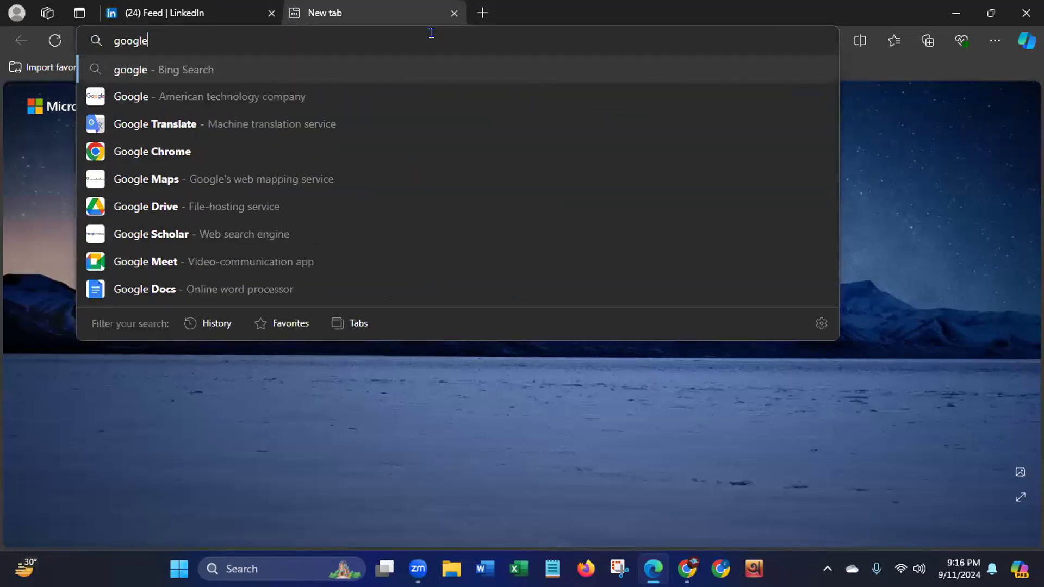
pyautogui.write(' sh')
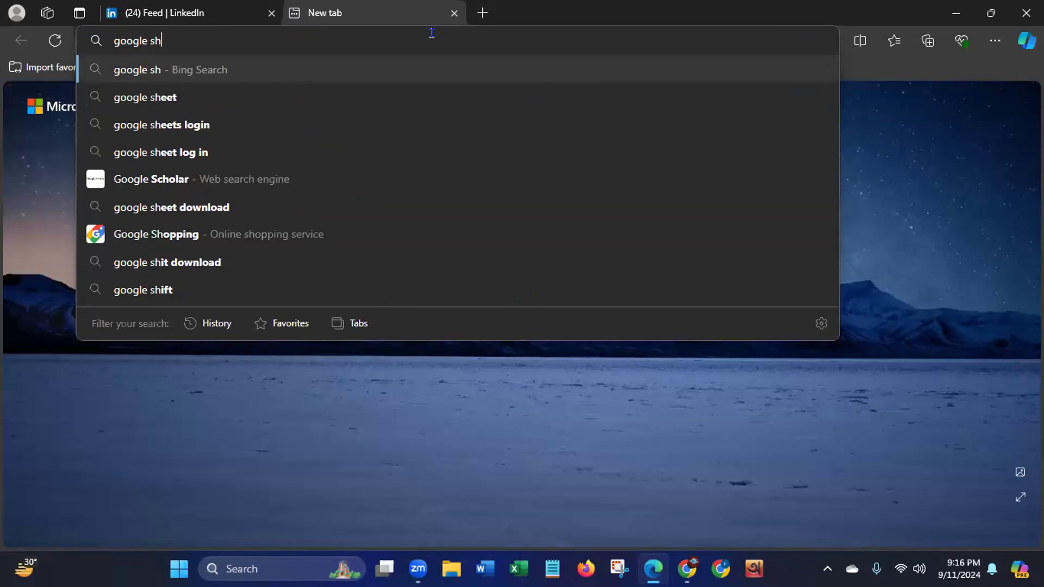
pyautogui.click(164, 98)
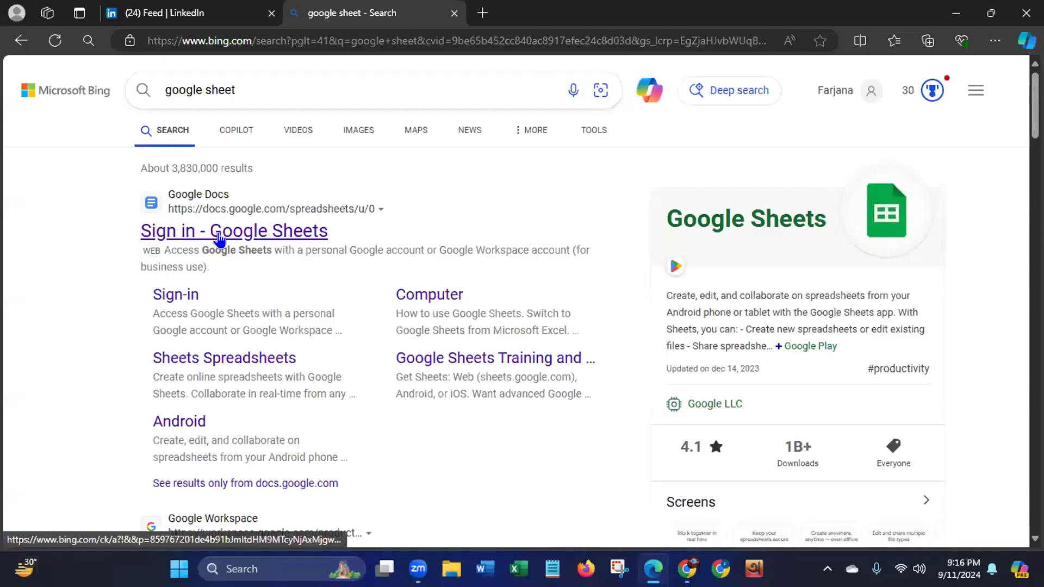
pyautogui.click(219, 238)
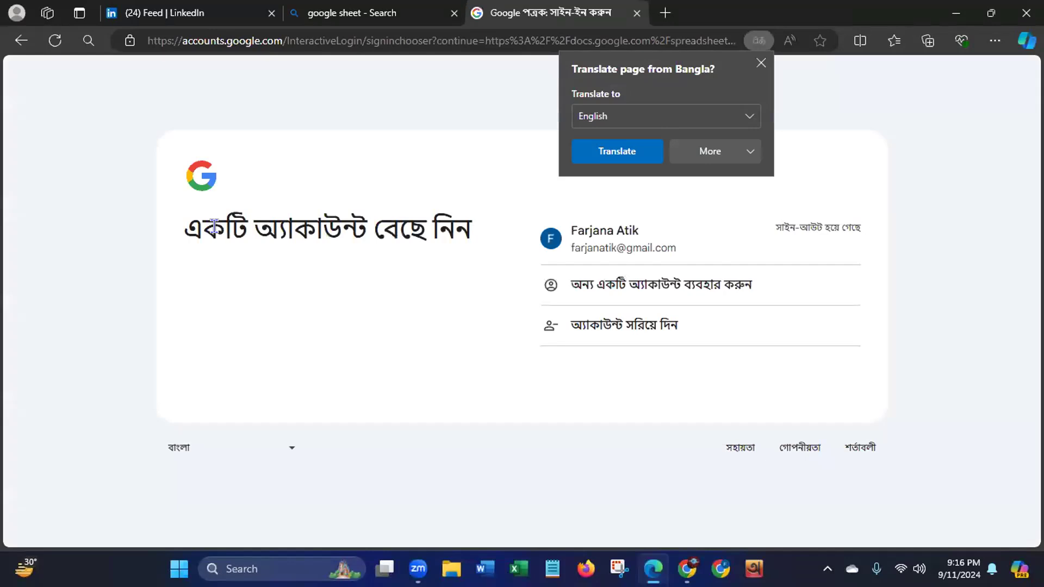
# - Sign in to the listed Google account with the filled-in account password and skip the account setup suggestions
pyautogui.click(642, 249)
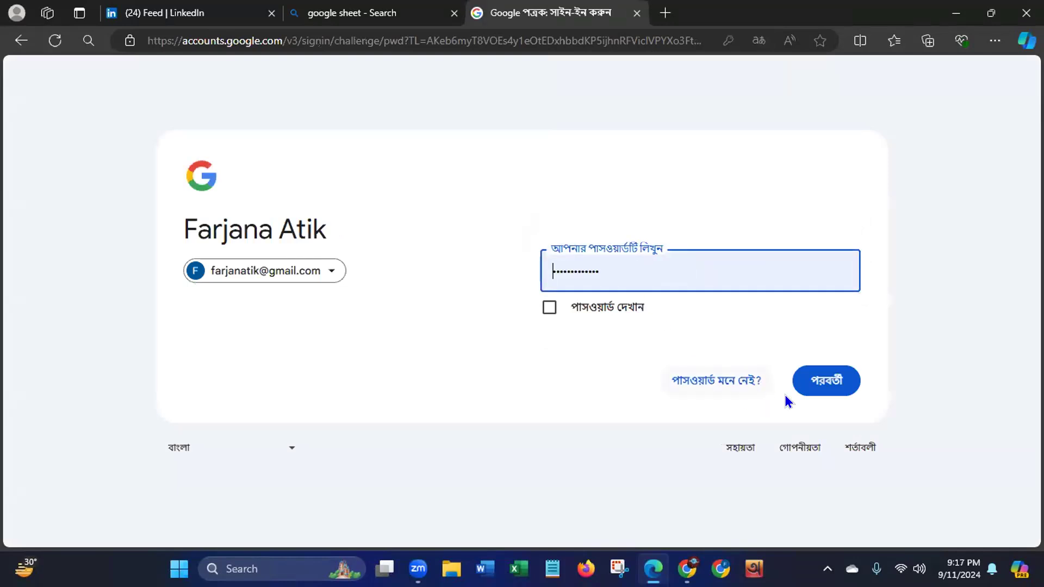
pyautogui.click(825, 385)
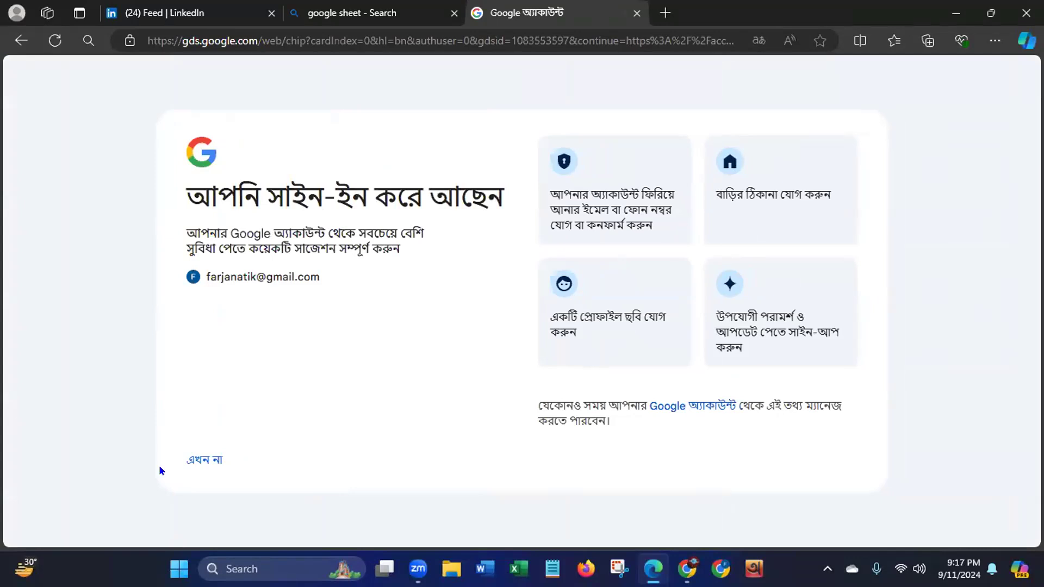
pyautogui.click(204, 460)
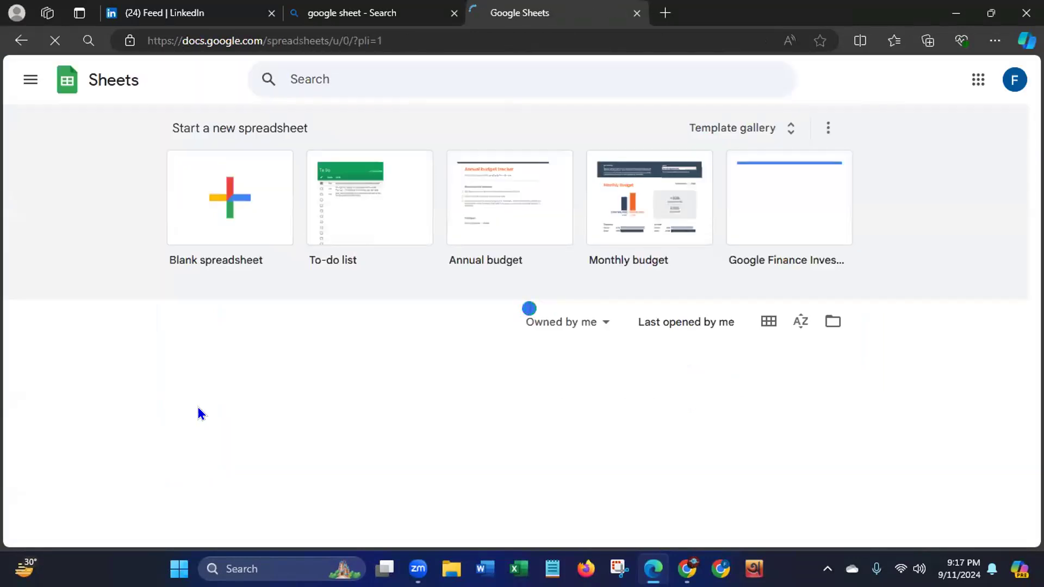
# - Create a blank spreadsheet and close the Bing search results page
pyautogui.click(223, 208)
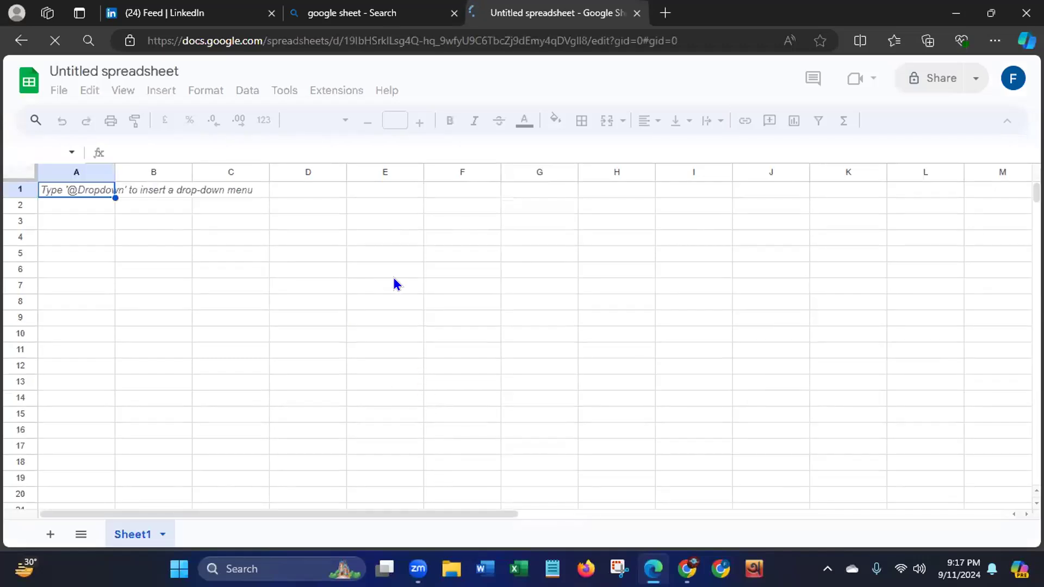
pyautogui.click(454, 13)
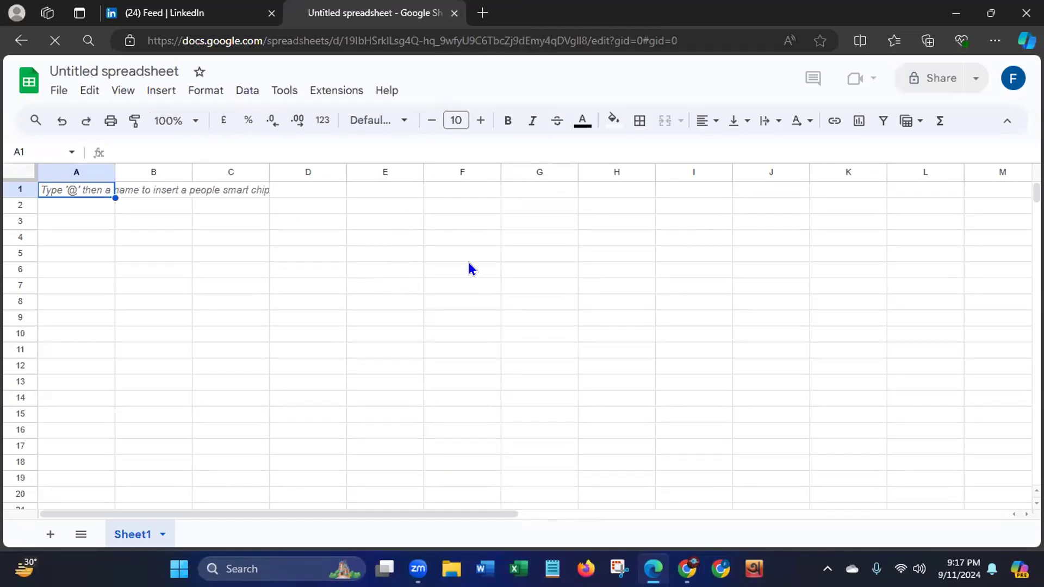
pyautogui.click(178, 65)
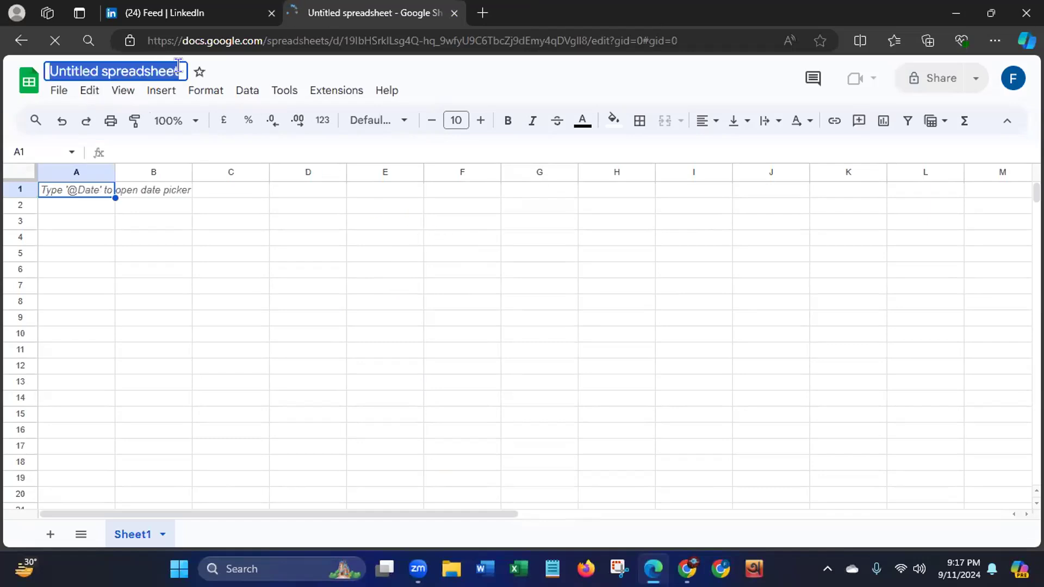
pyautogui.press('BackSpace')
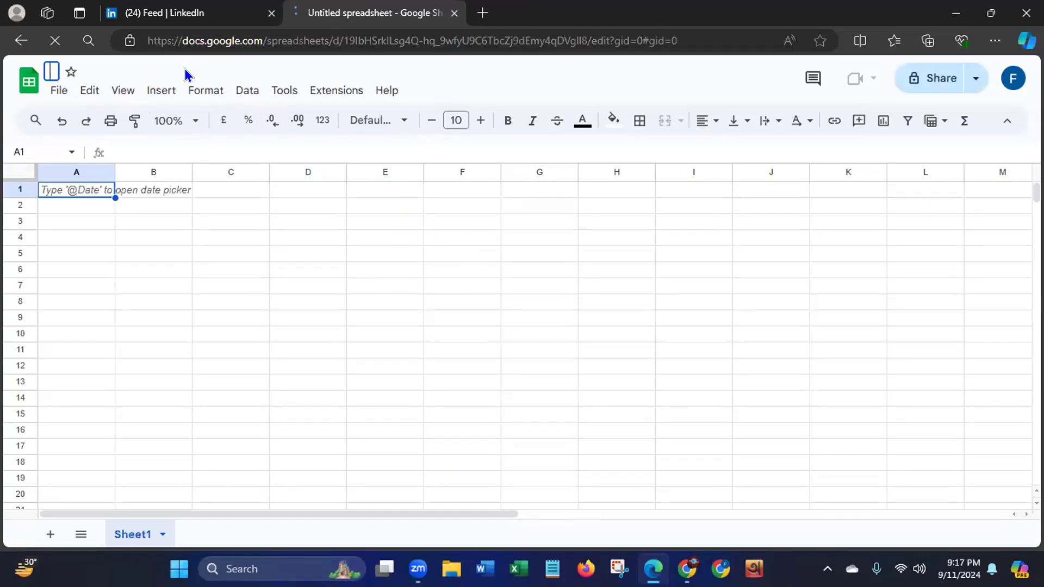
pyautogui.press('Return')
pyautogui.write('R')
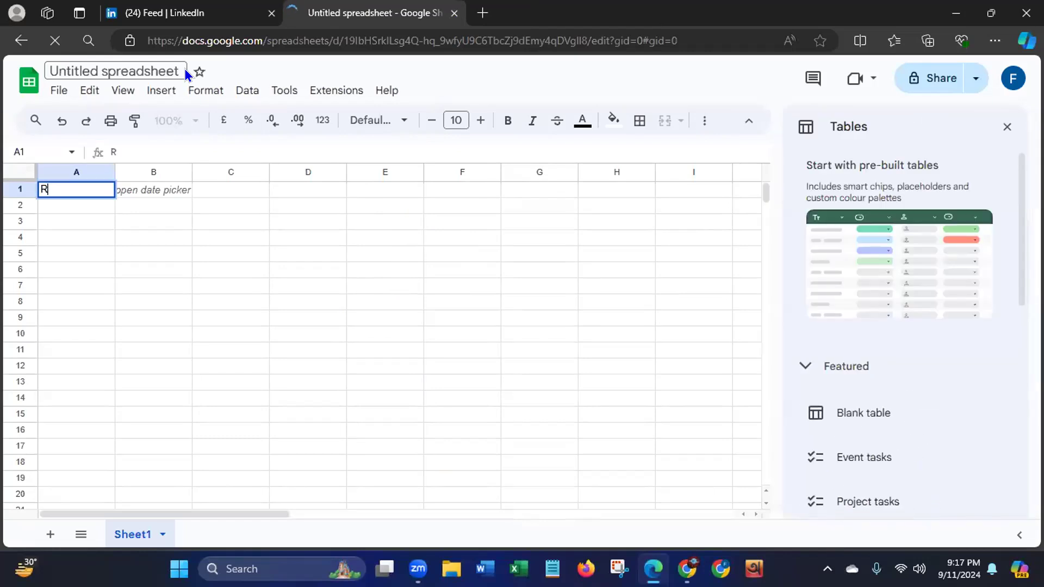
pyautogui.write('est')
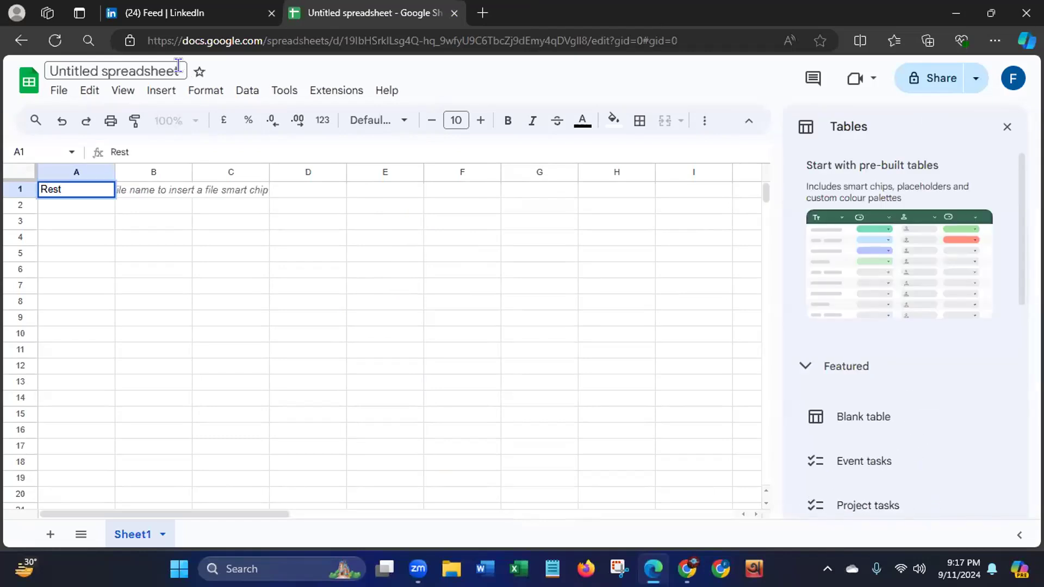
pyautogui.write('uarent')
pyautogui.press('BackSpace')
pyautogui.press('BackSpace')
pyautogui.press('BackSpace')
pyautogui.press('BackSpace')
pyautogui.press('BackSpace')
pyautogui.press('BackSpace')
pyautogui.press('BackSpace')
pyautogui.press('BackSpace')
pyautogui.press('BackSpace')
pyautogui.press('BackSpace')
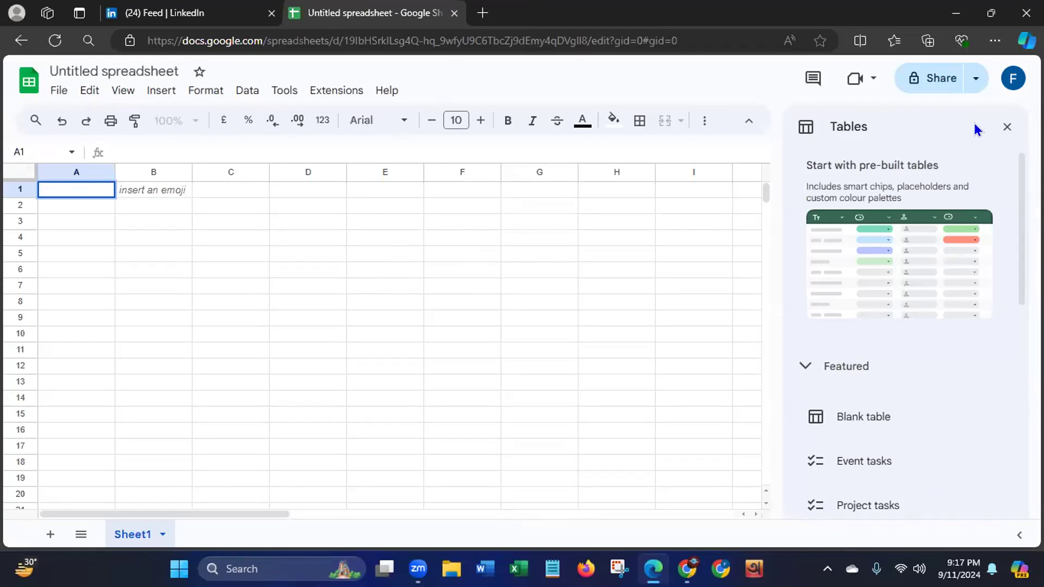
pyautogui.click(1007, 128)
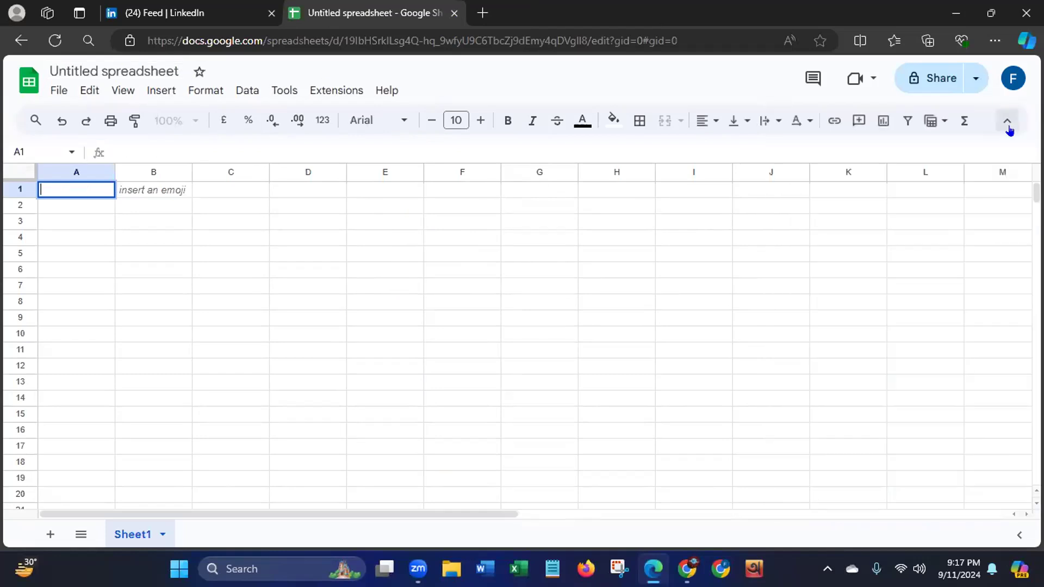
# - Rename the untitled spreadsheet as "Restuarent Owner USA"
pyautogui.click(151, 63)
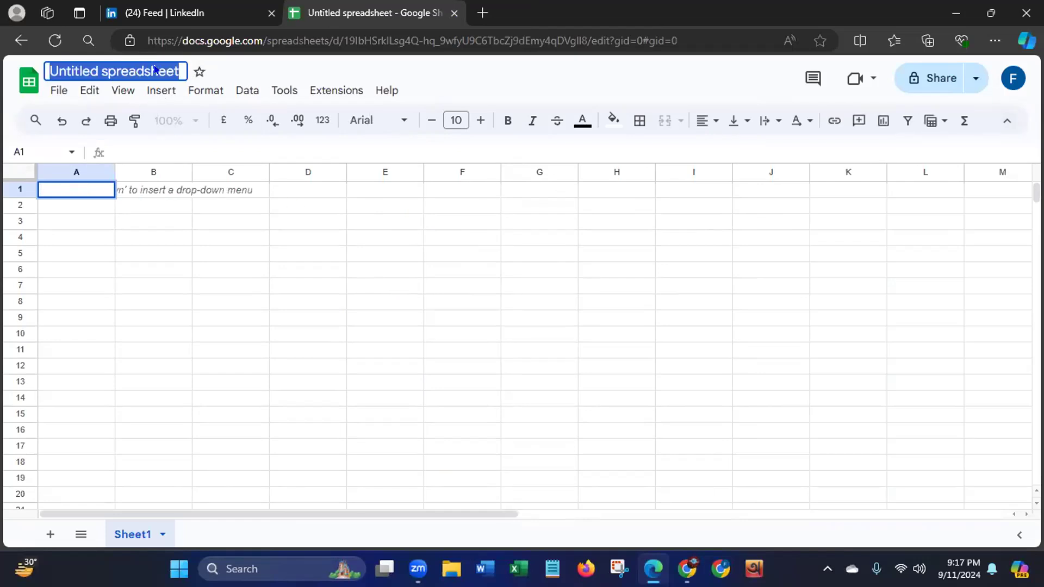
pyautogui.press('BackSpace')
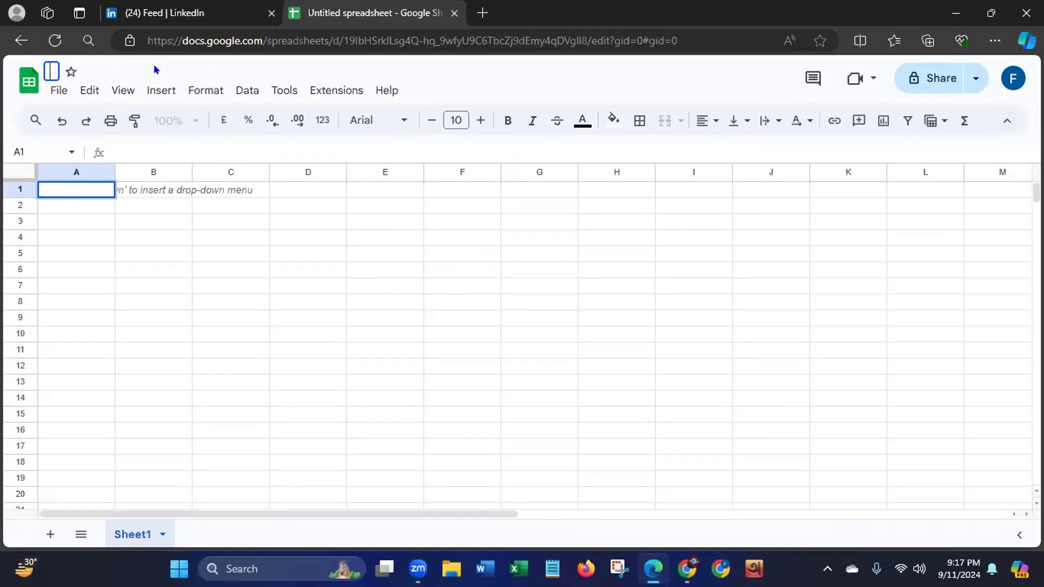
pyautogui.write('Re')
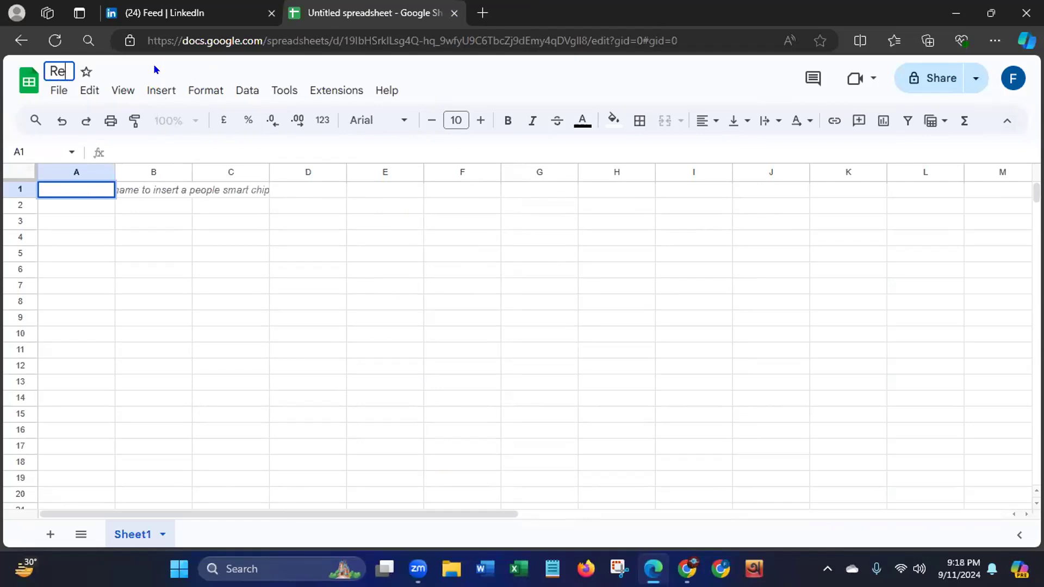
pyautogui.write('stuarent')
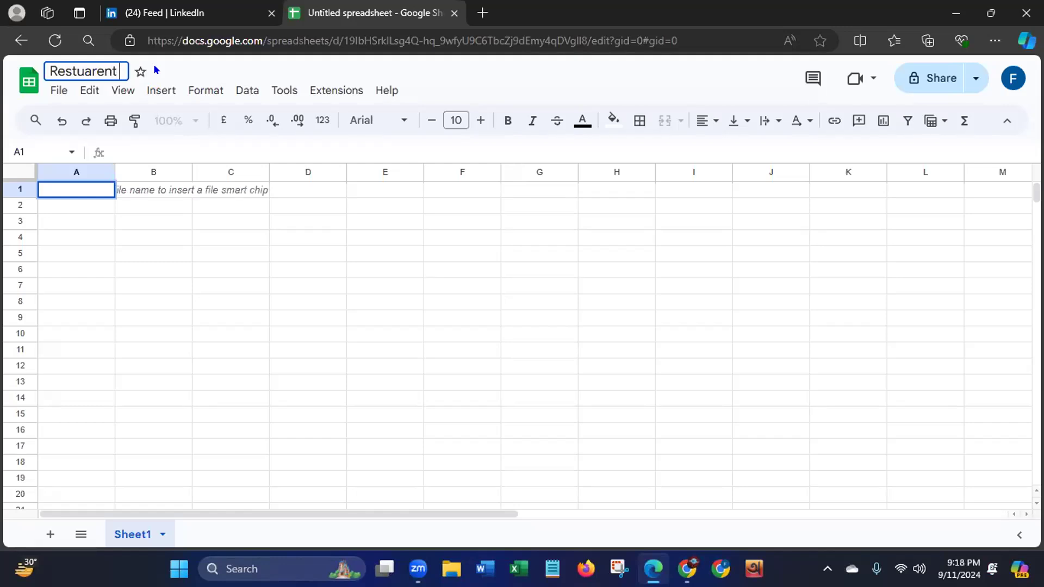
pyautogui.write('O')
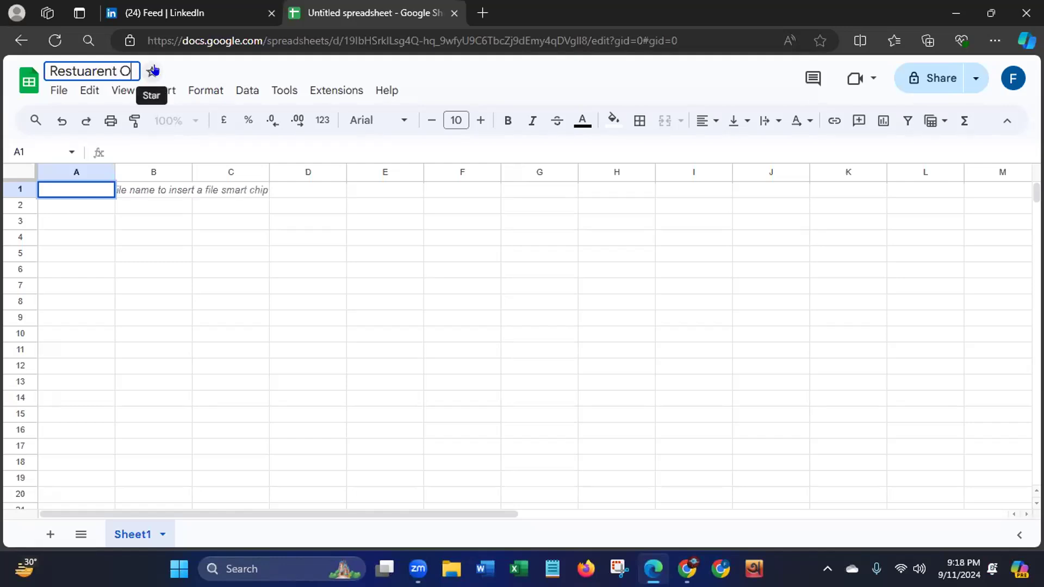
pyautogui.write('wn')
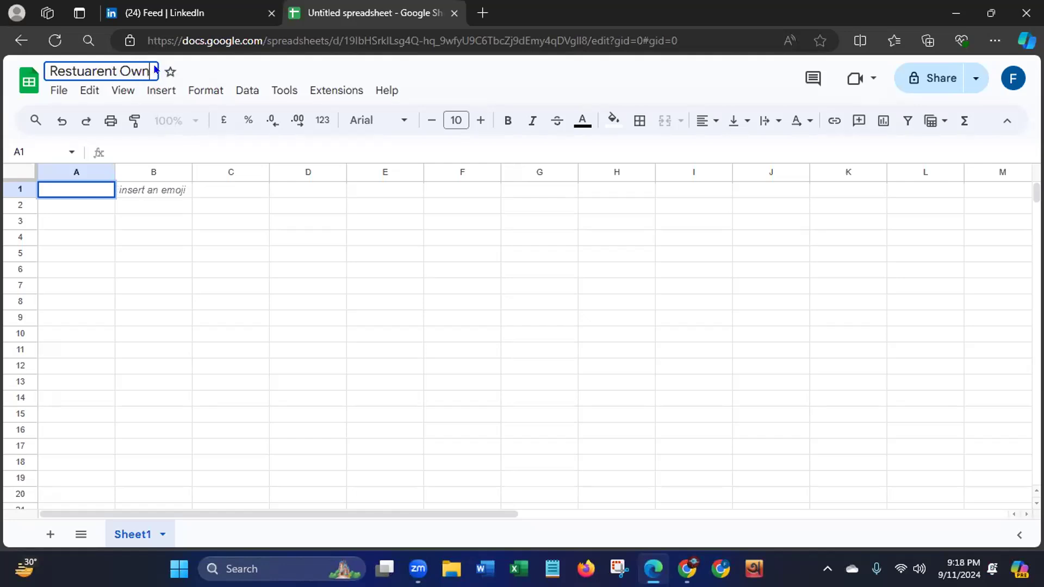
pyautogui.write('er')
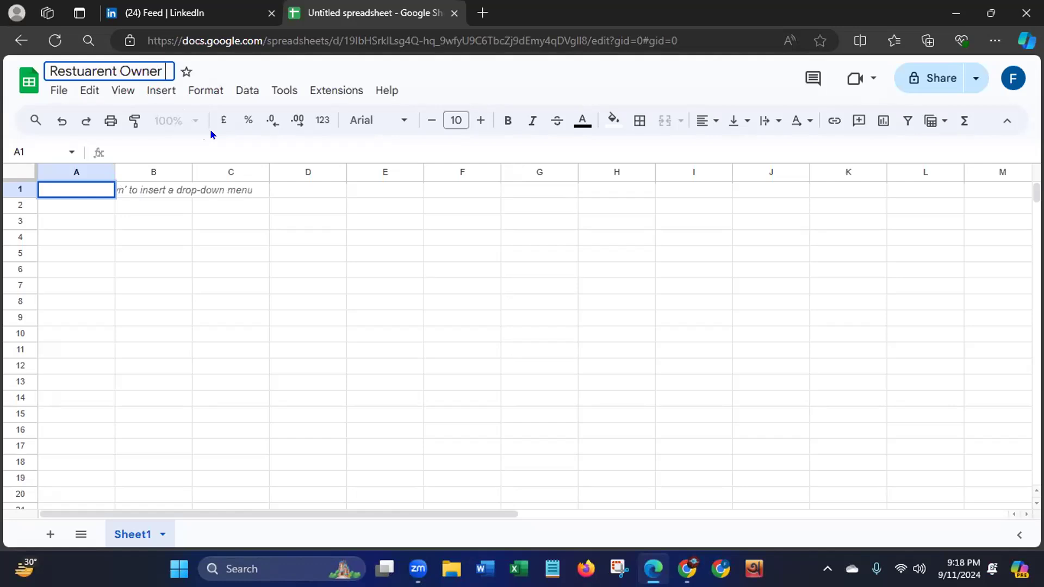
pyautogui.write(' USA')
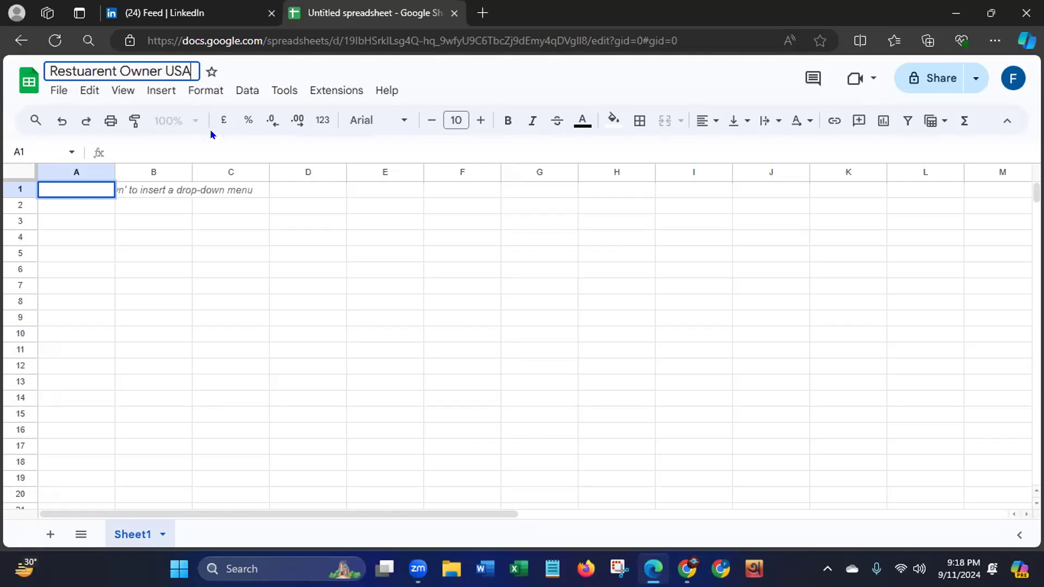
pyautogui.press('Return')
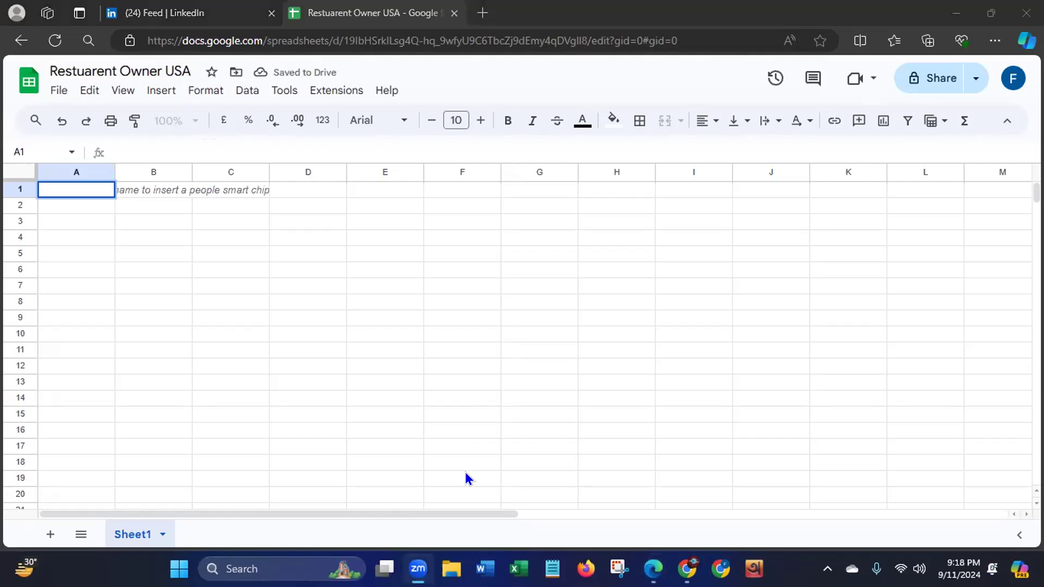
# - Correct the spelling in the spreadsheet's title so that it reads "Restaurant Owner USA"
pyautogui.click(88, 65)
pyautogui.press('BackSpace')
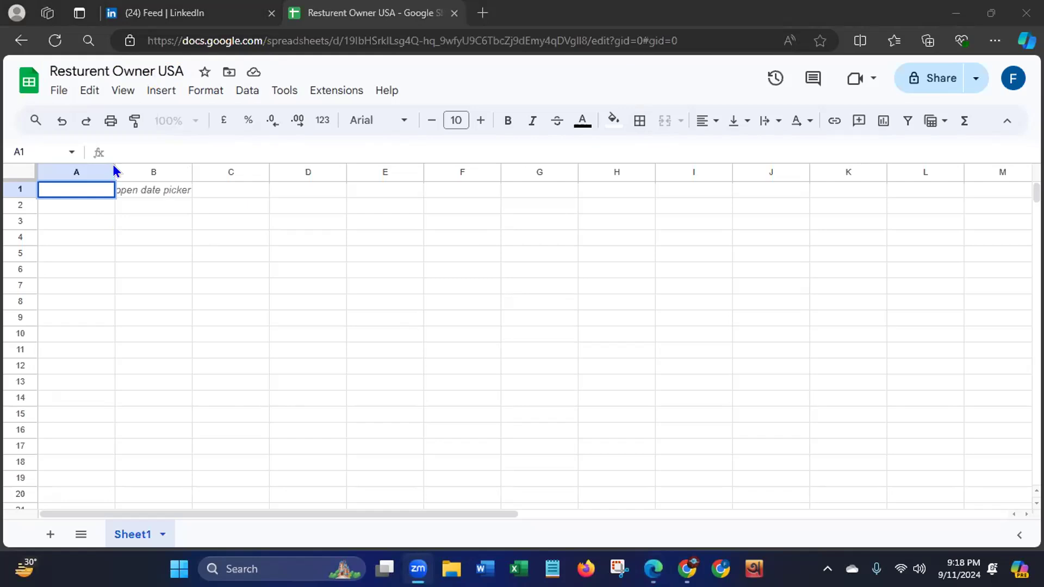
pyautogui.click(78, 72)
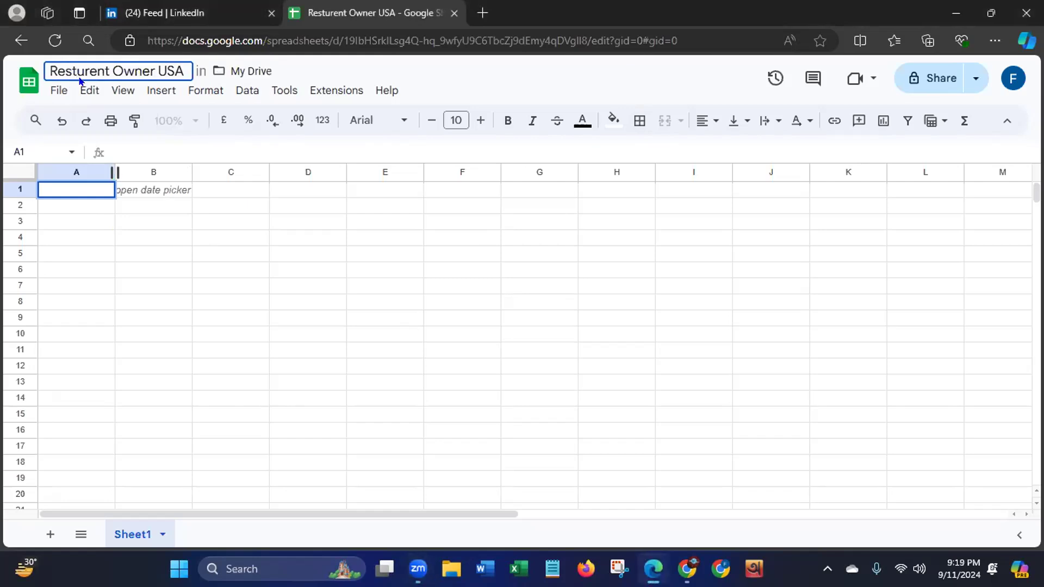
pyautogui.write('a')
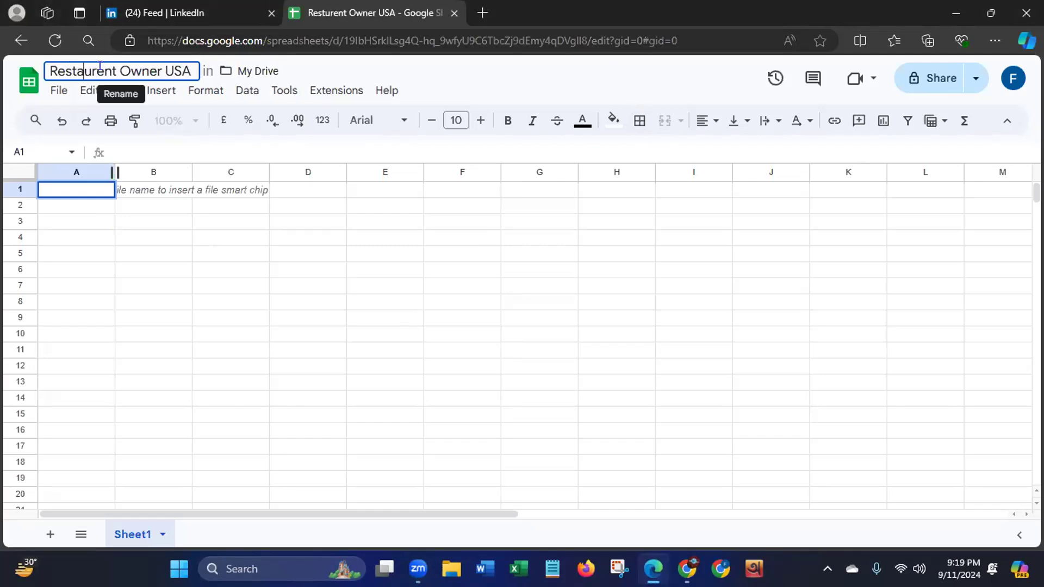
pyautogui.click(99, 65)
pyautogui.press('BackSpace')
pyautogui.write('a')
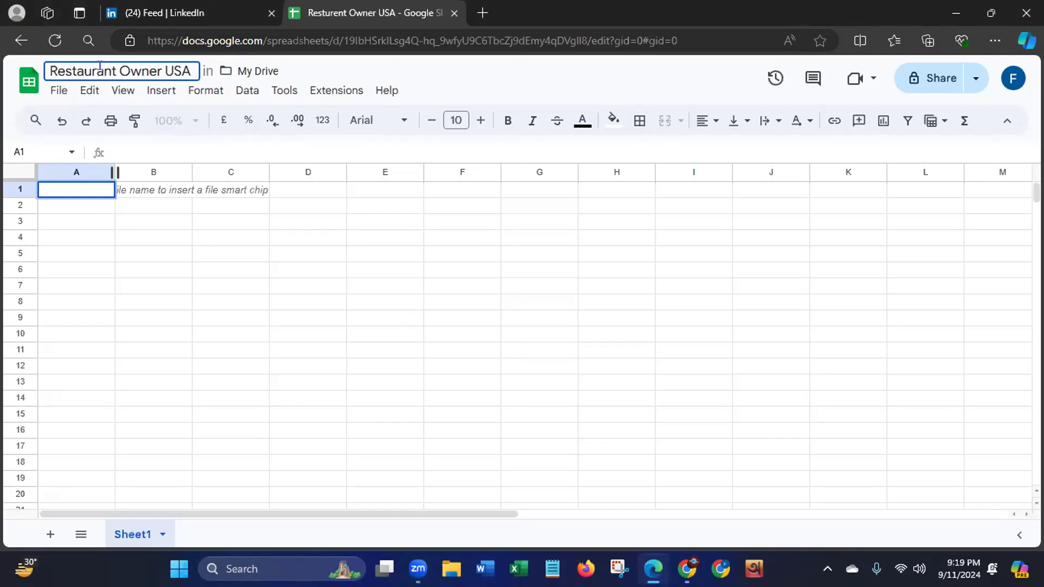
pyautogui.click(71, 184)
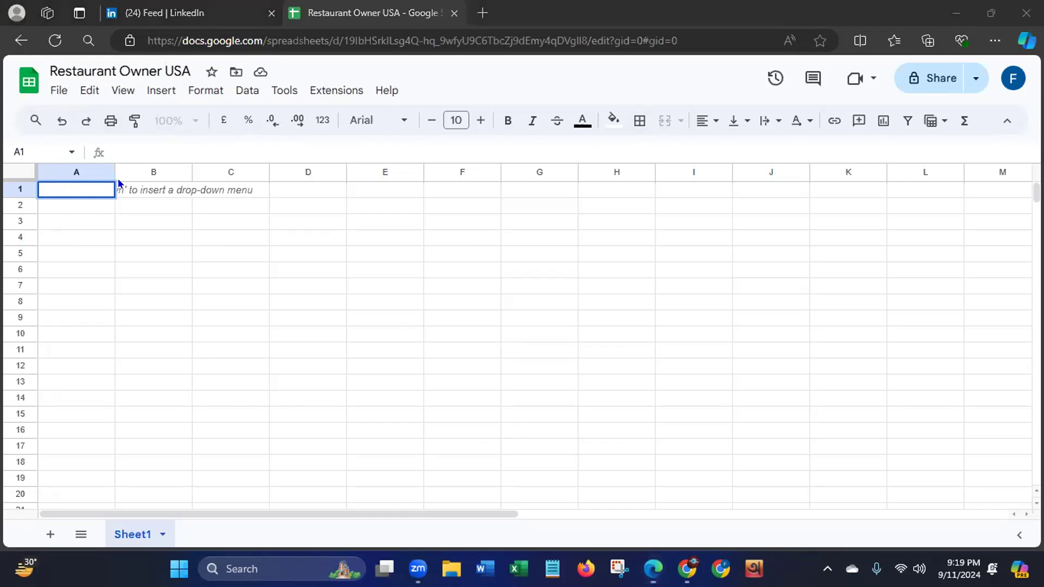
# - Enter the column headers "First Name" in A1 and "Last Name" in B1
pyautogui.click(93, 184)
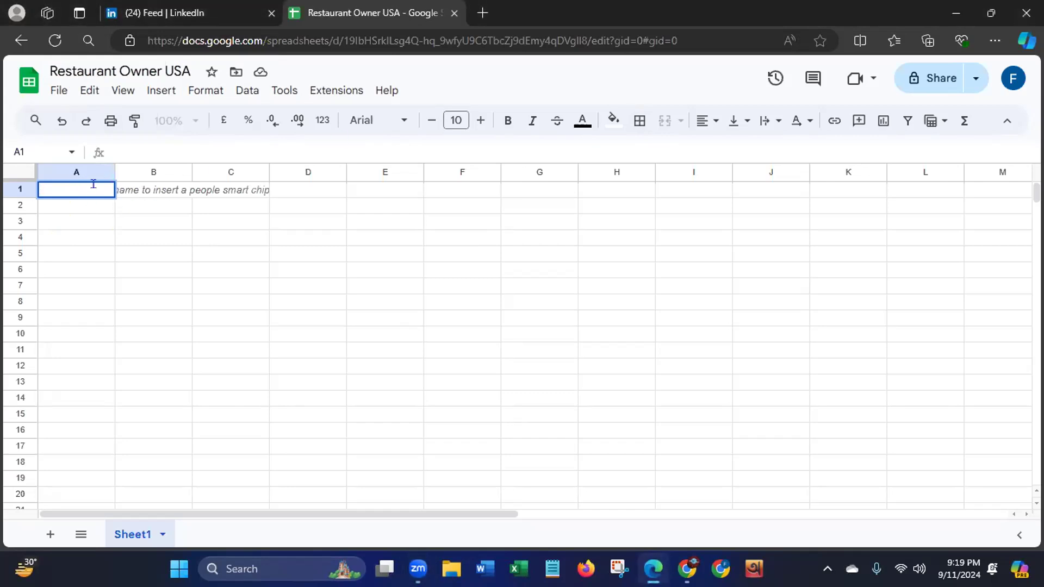
pyautogui.write('First Name')
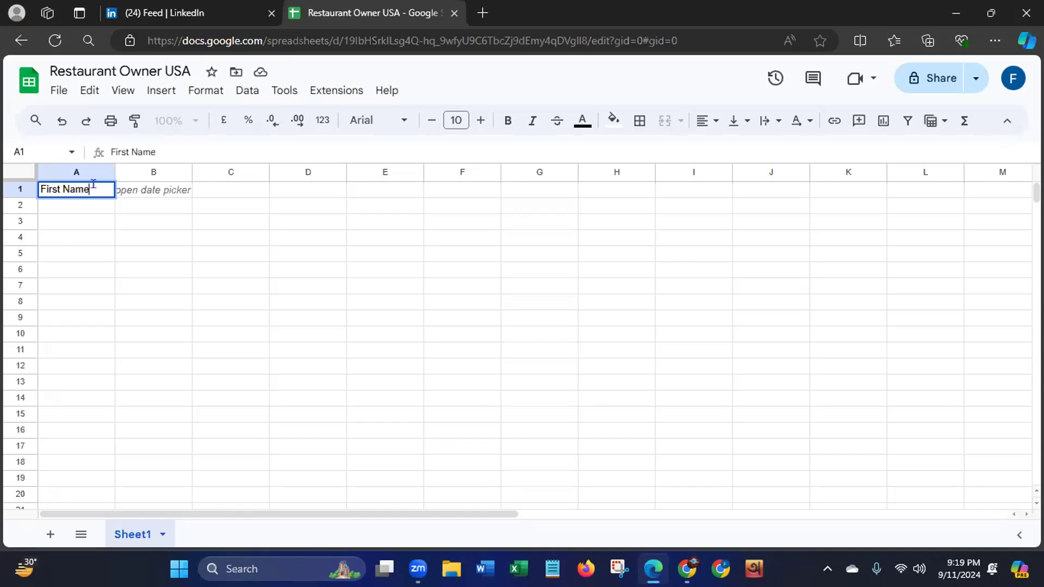
pyautogui.click(165, 188)
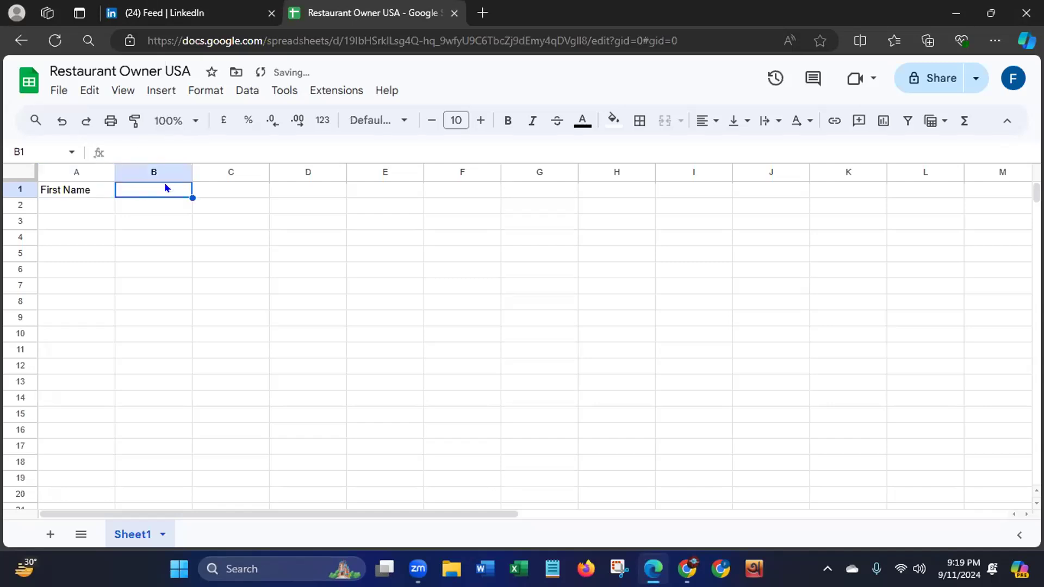
pyautogui.write('Last')
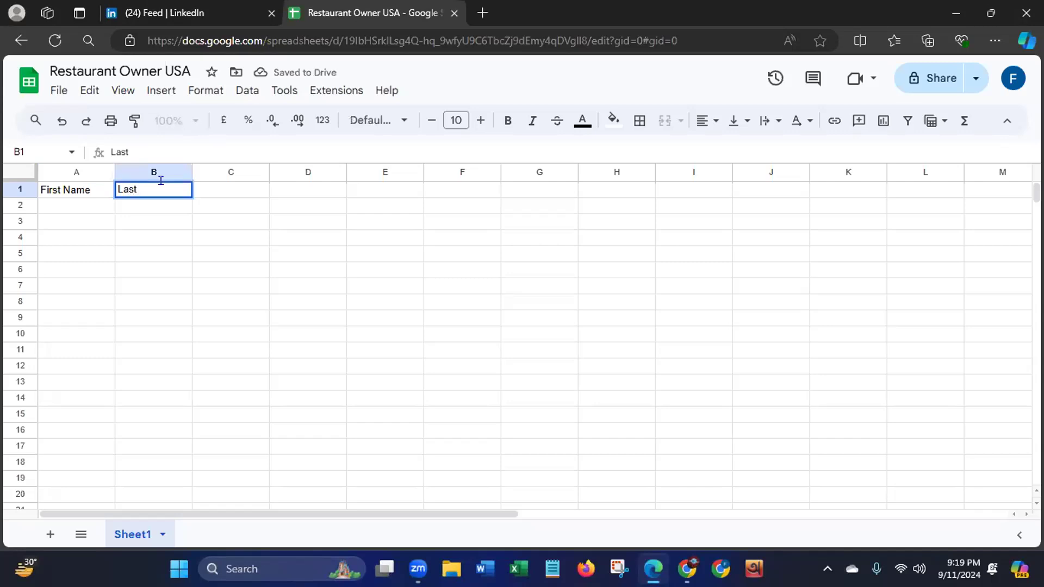
pyautogui.write(' Name')
# - Enter the column header "Company Name" in C1
pyautogui.click(250, 190)
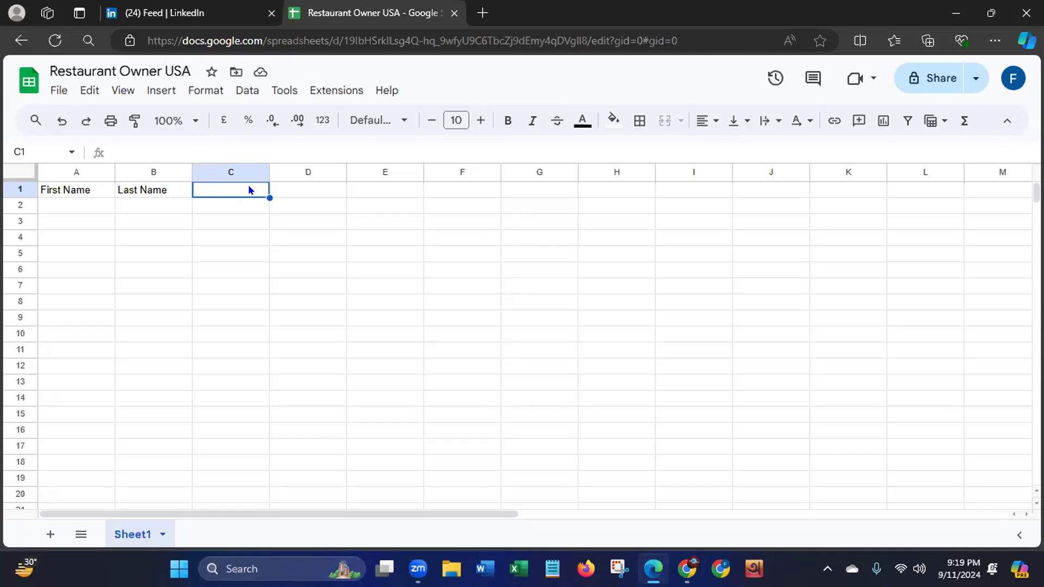
pyautogui.write('Com')
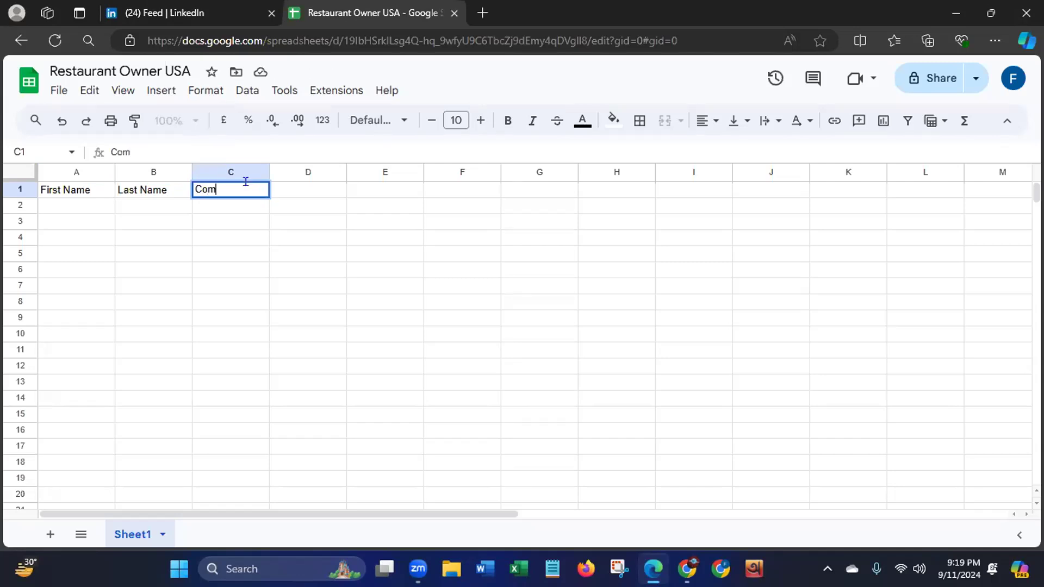
pyautogui.write('pany Name')
pyautogui.click(491, 445)
pyautogui.click(492, 444)
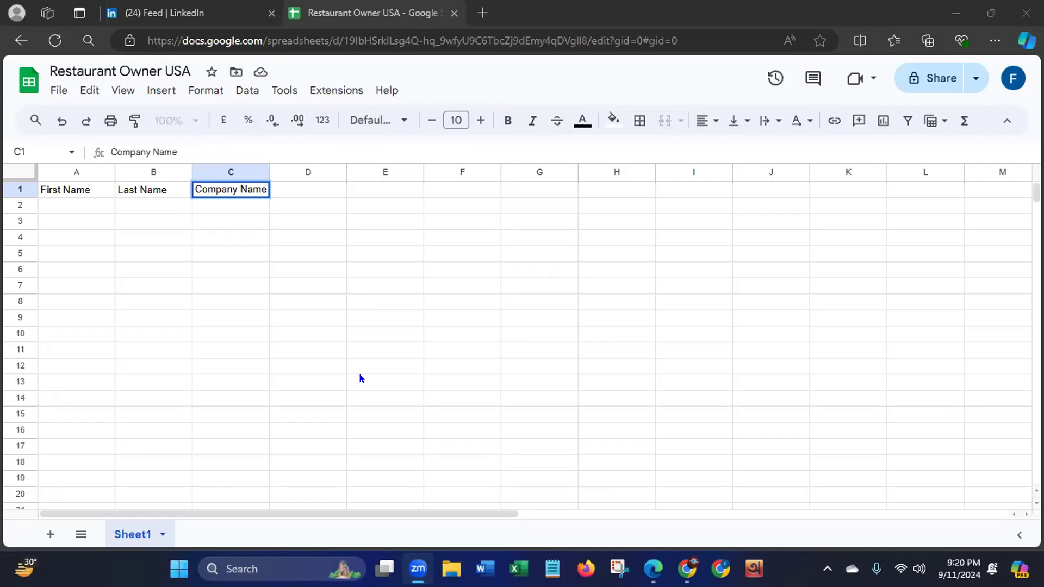
pyautogui.click(83, 65)
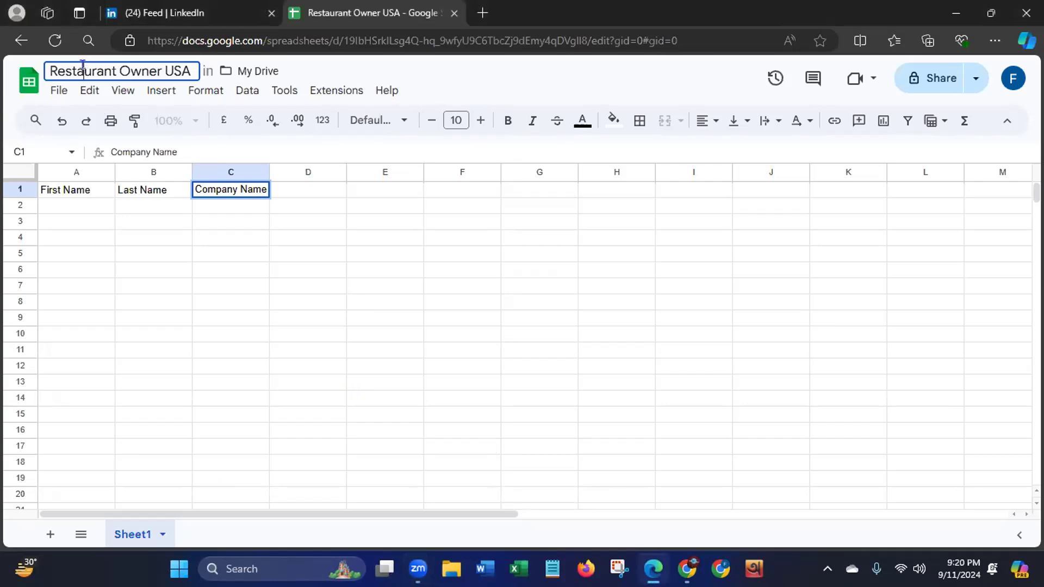
pyautogui.press('BackSpace')
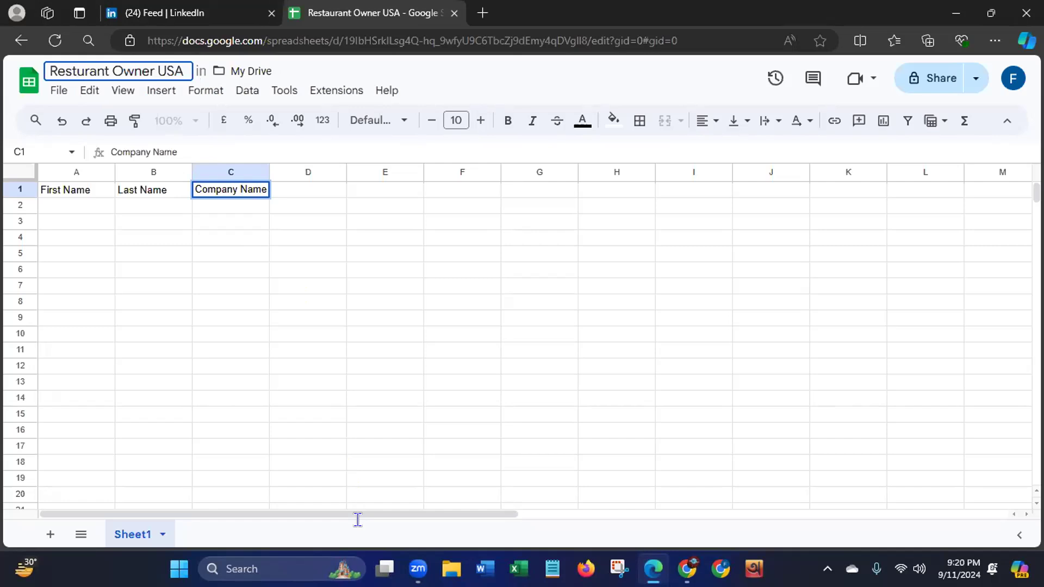
pyautogui.write('a')
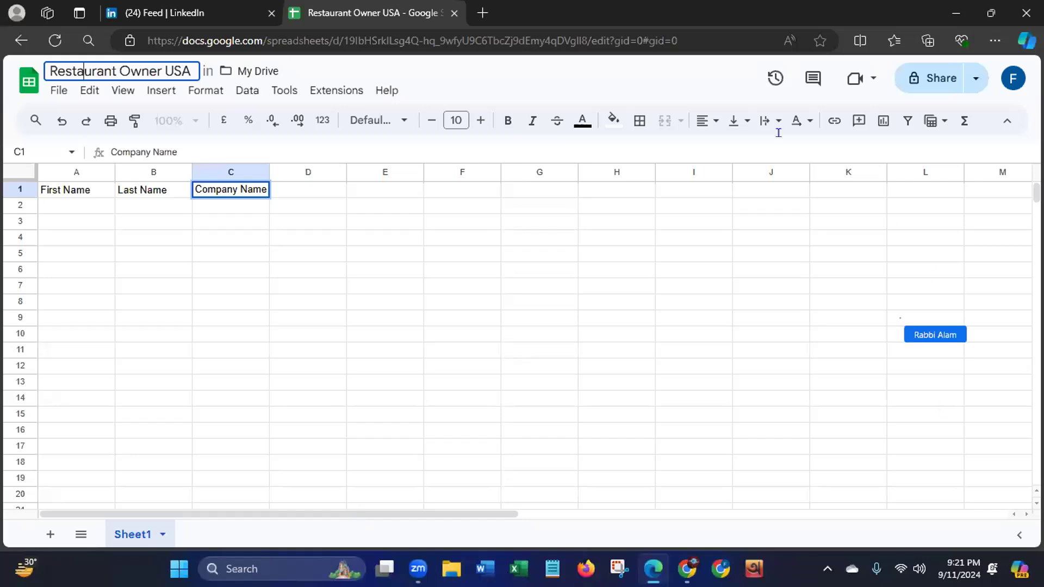
pyautogui.click(666, 94)
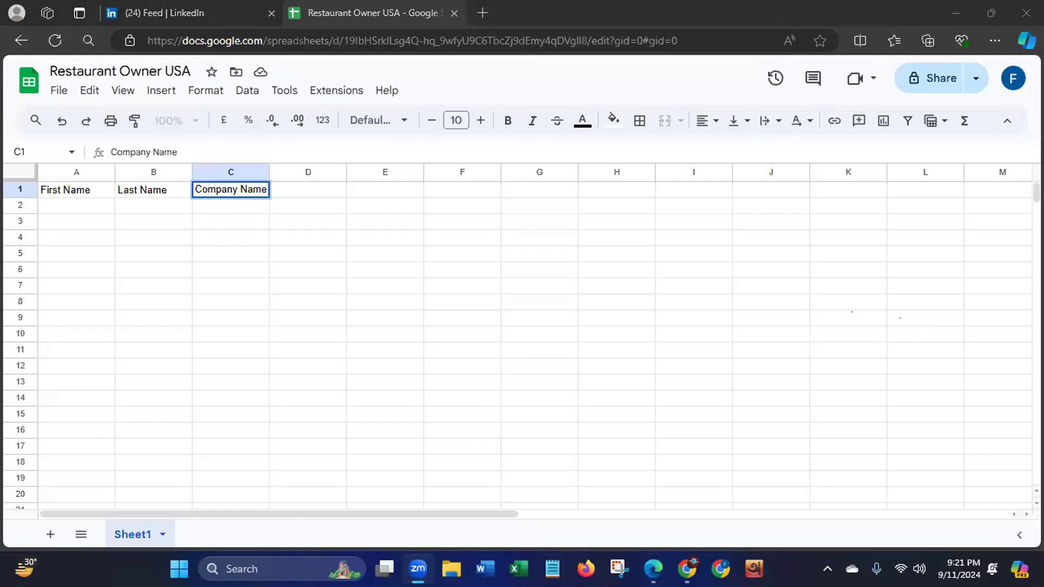
# - Enter the column header "Location" in D1
pyautogui.click(323, 190)
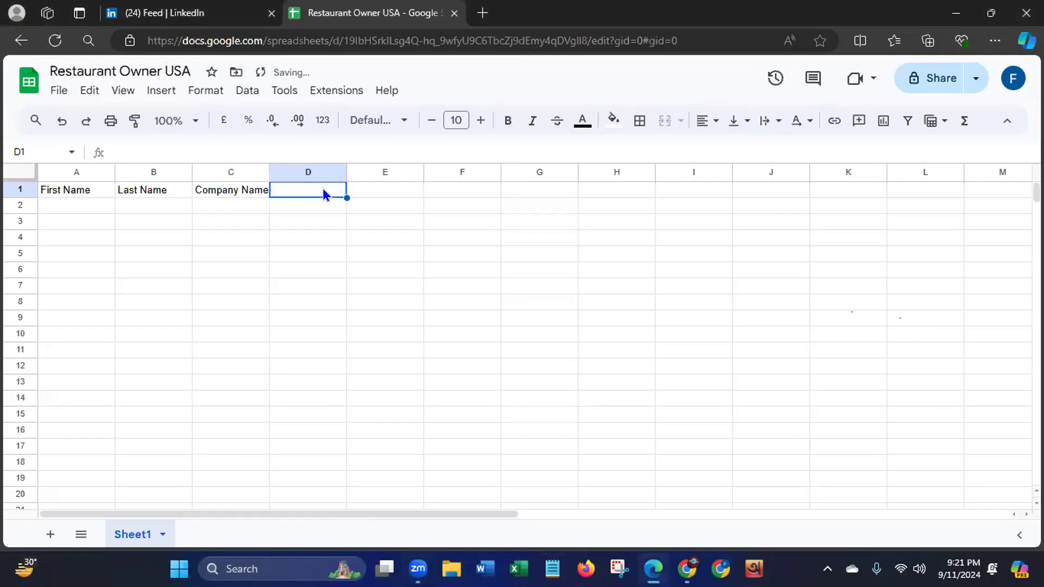
pyautogui.write('Lo')
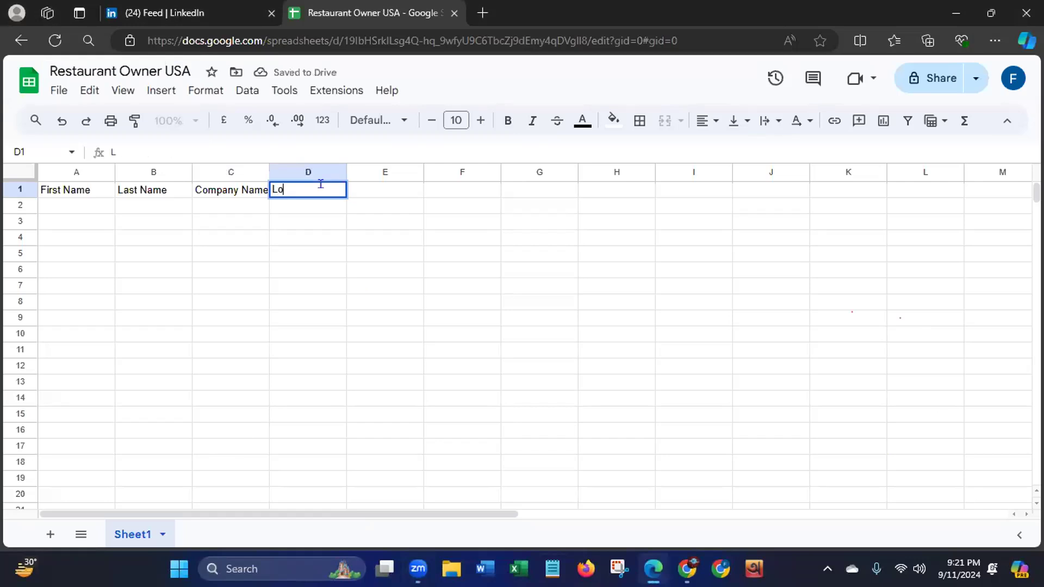
pyautogui.write('cation')
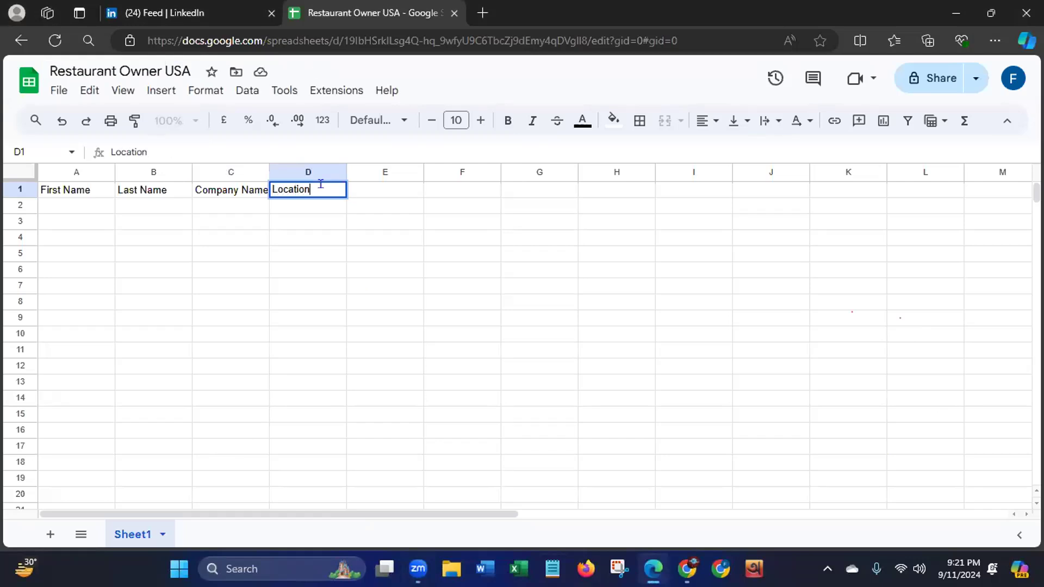
# - Enter the column headers "Phone No." in E1 and "Email ID" in F1
pyautogui.click(397, 193)
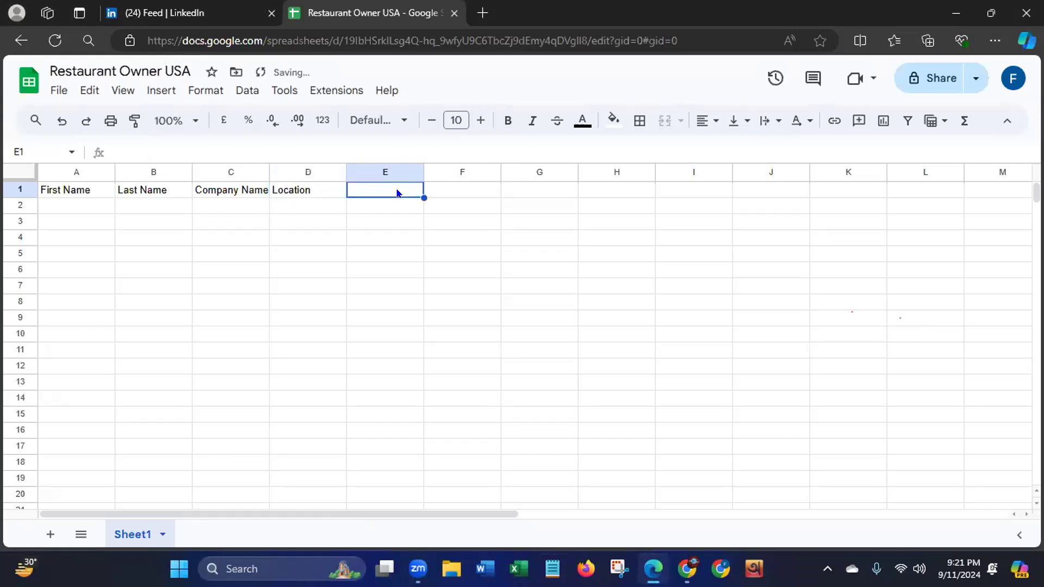
pyautogui.write('P')
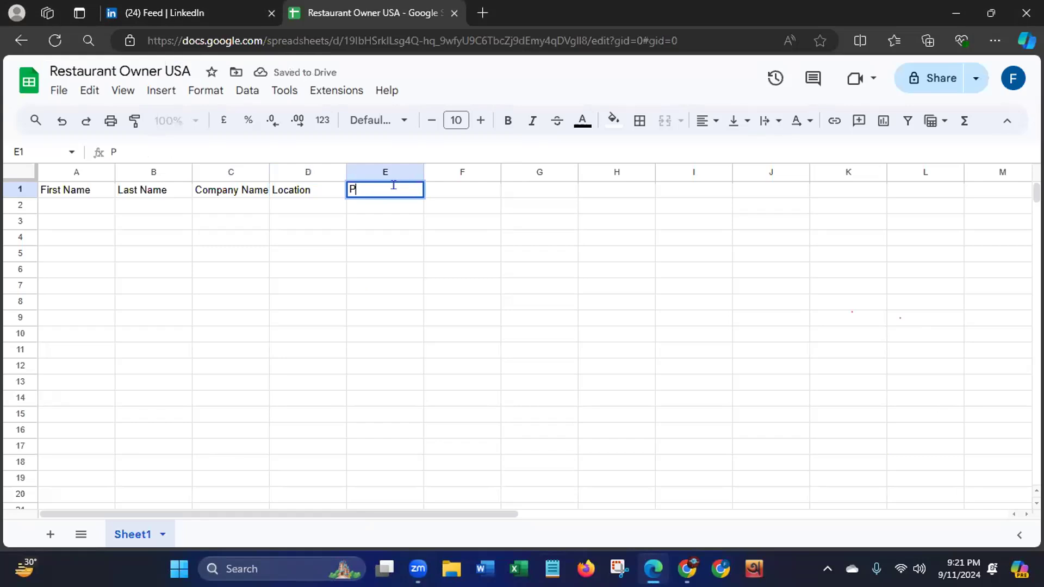
pyautogui.write('hone')
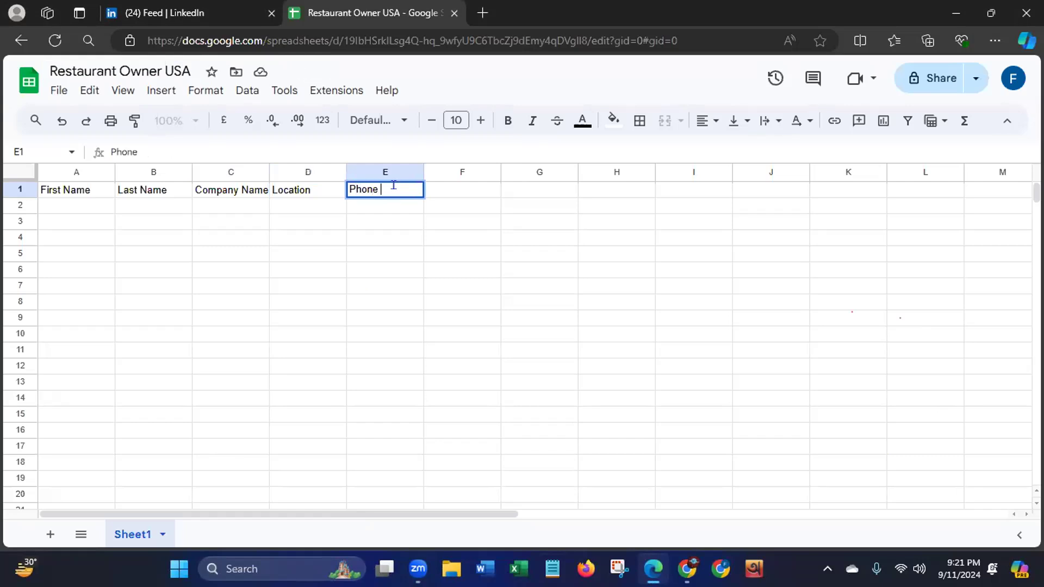
pyautogui.write(' no')
pyautogui.press('BackSpace')
pyautogui.press('BackSpace')
pyautogui.write('No')
pyautogui.click(480, 184)
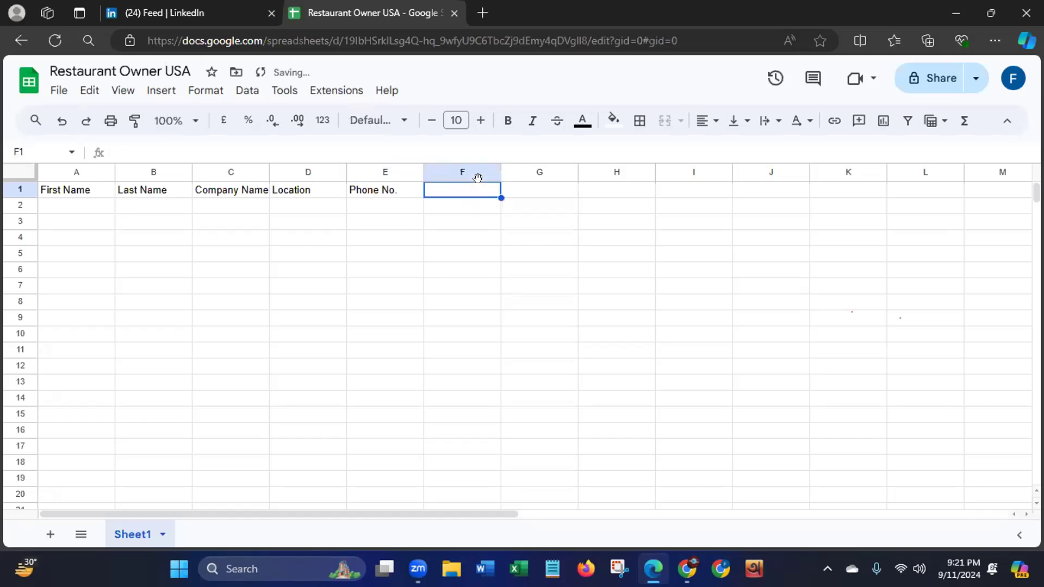
pyautogui.write('Email')
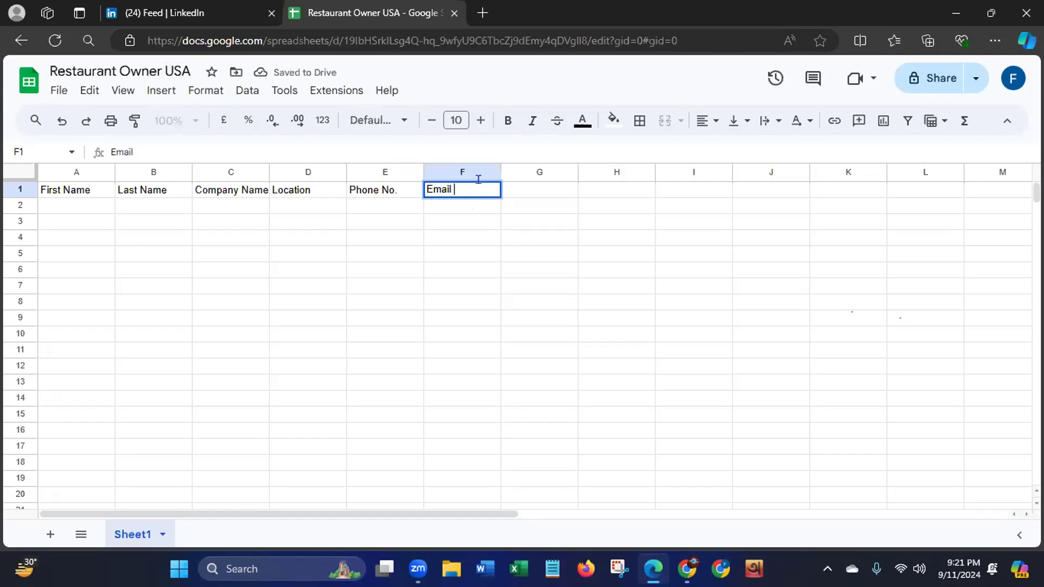
pyautogui.write(' ID')
# - Enter the column headers "Source" in G1 and "Source URL" in H1
pyautogui.click(556, 191)
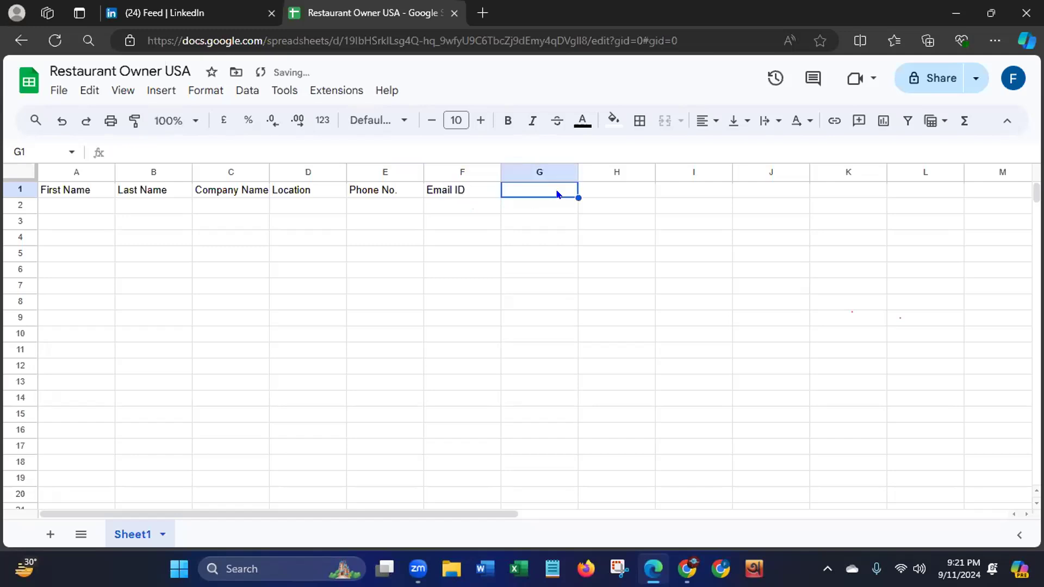
pyautogui.write('Source')
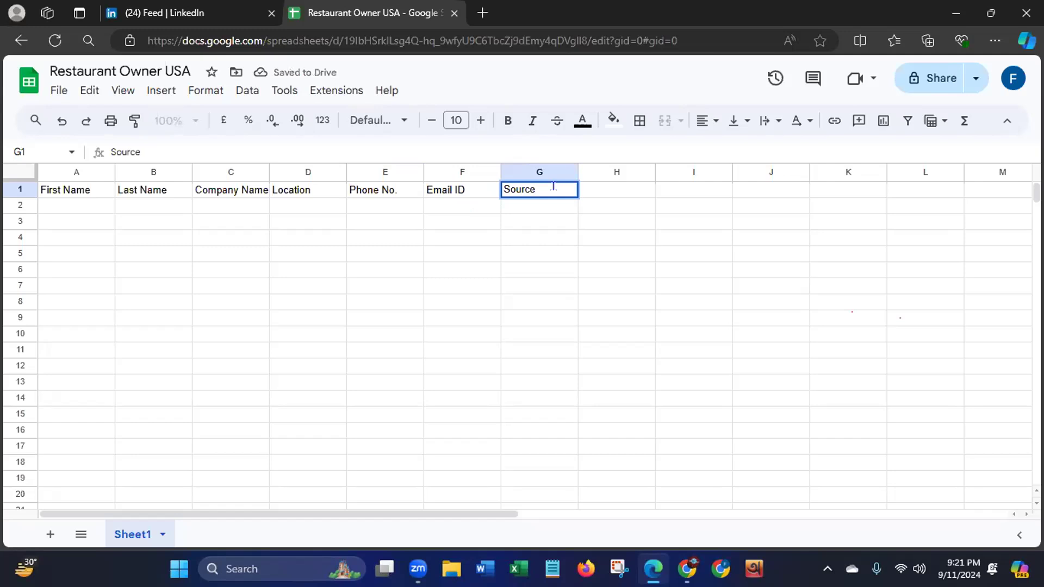
pyautogui.click(637, 194)
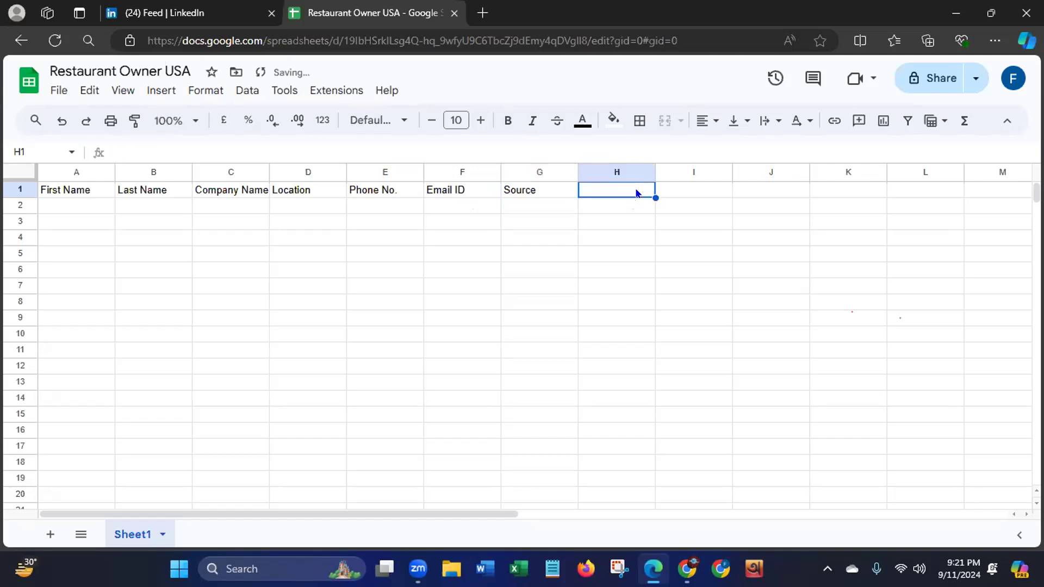
pyautogui.write('Sour')
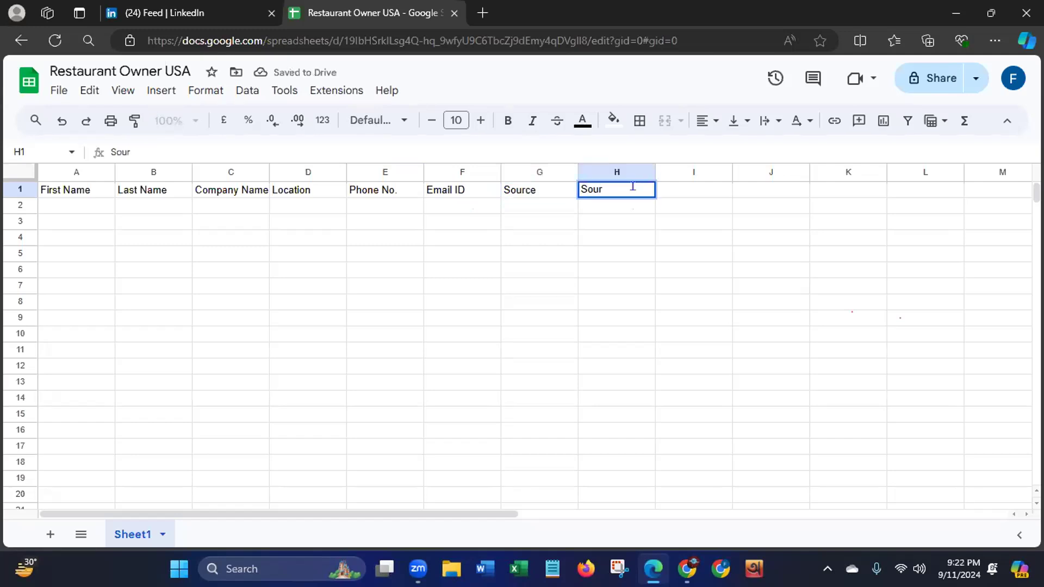
pyautogui.write('ce URL')
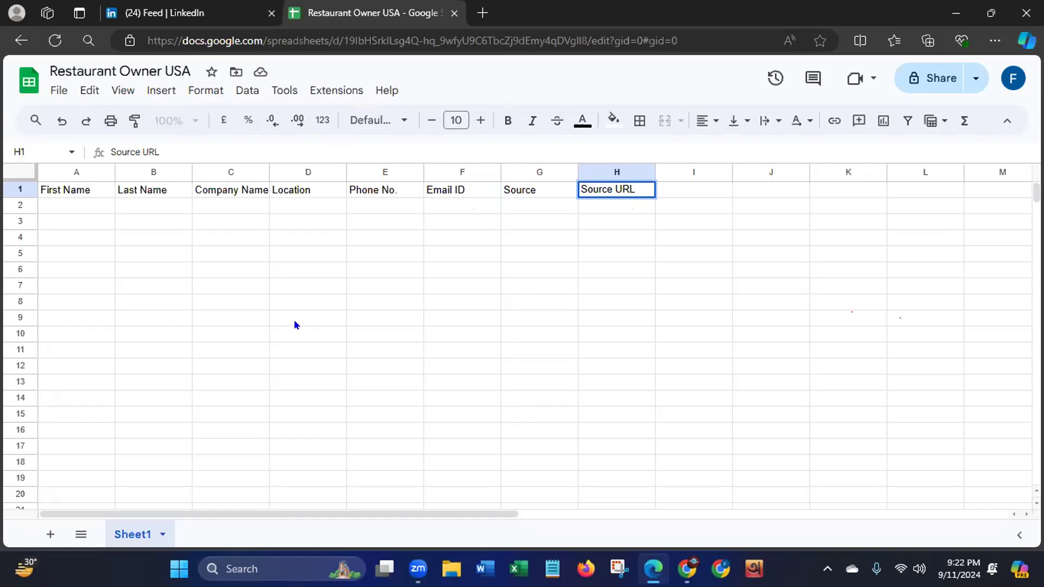
# - Format the whole header row 1 as bold, centred text with font size 14
pyautogui.click(20, 190)
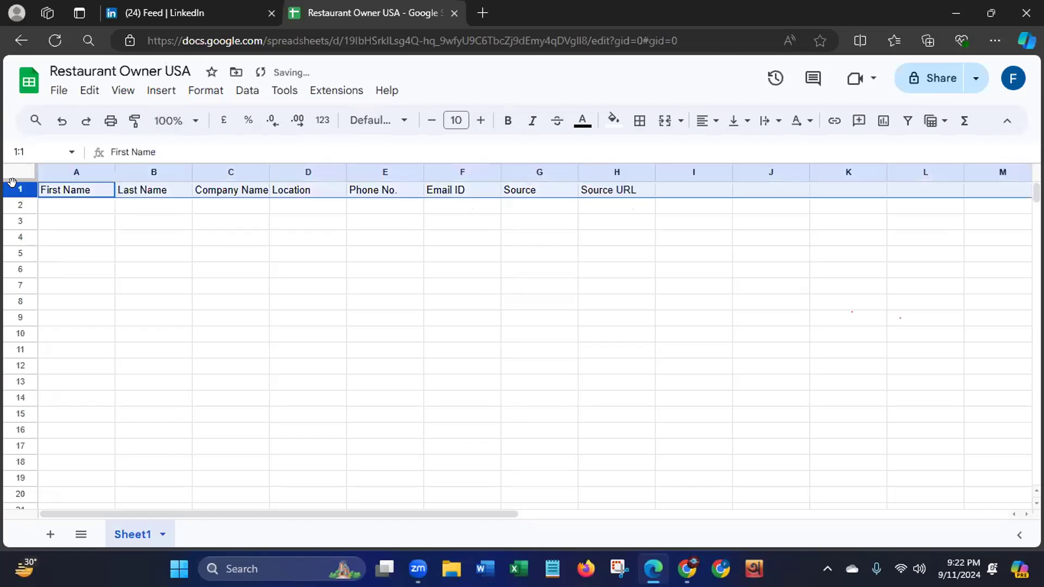
pyautogui.click(456, 120)
pyautogui.click(456, 319)
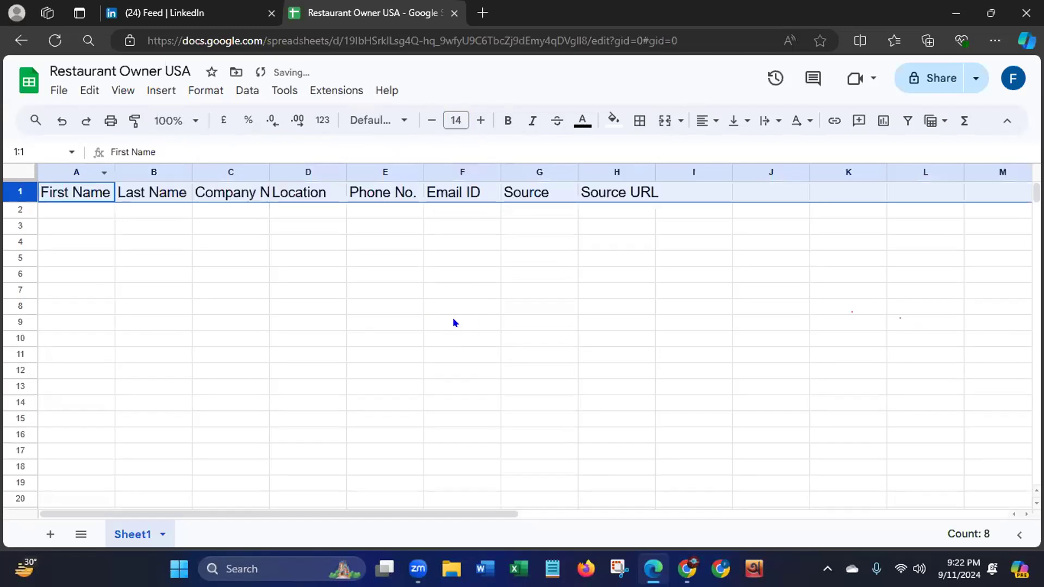
pyautogui.click(499, 120)
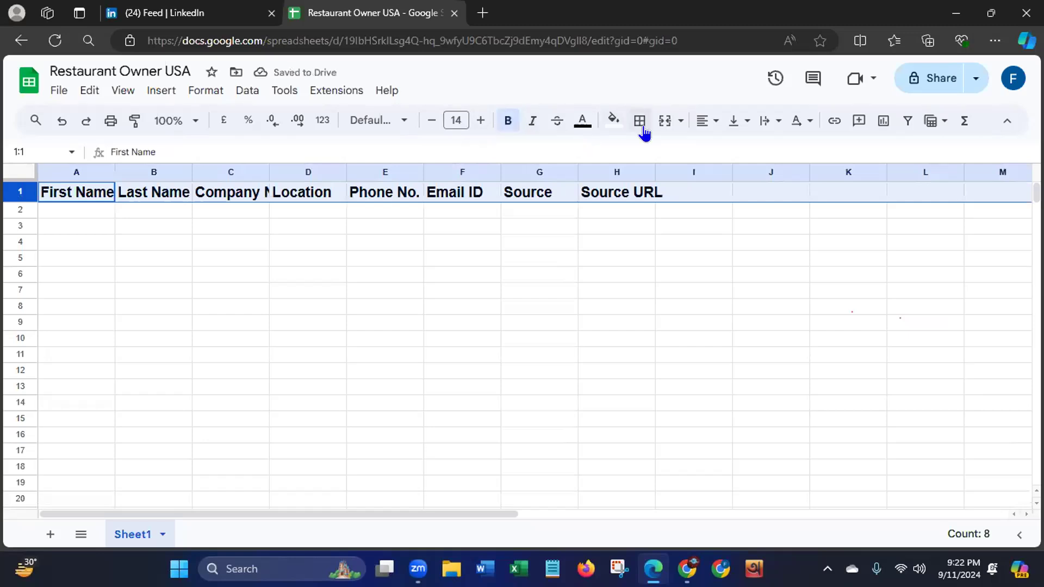
pyautogui.click(705, 122)
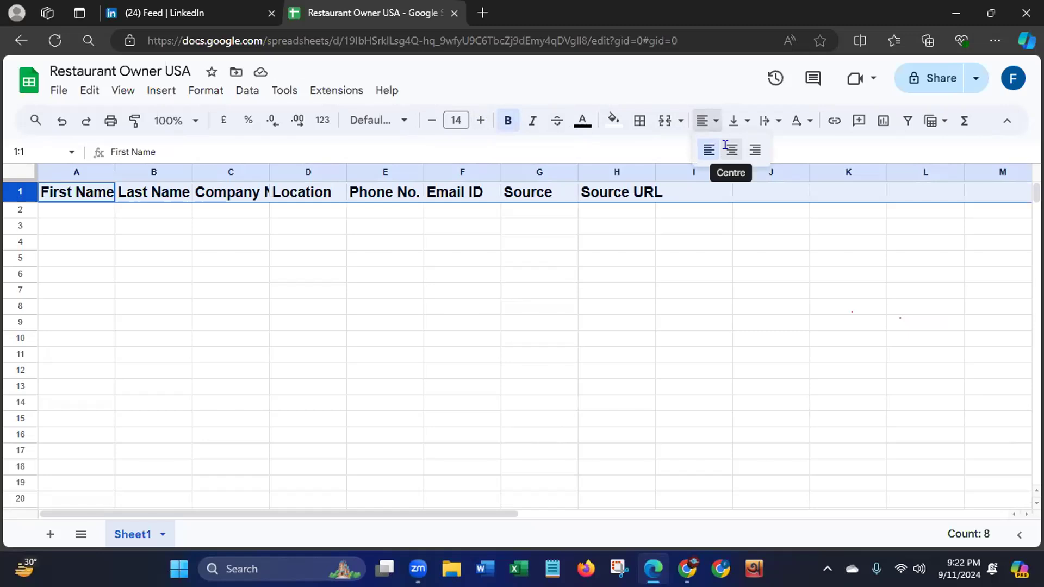
pyautogui.click(726, 145)
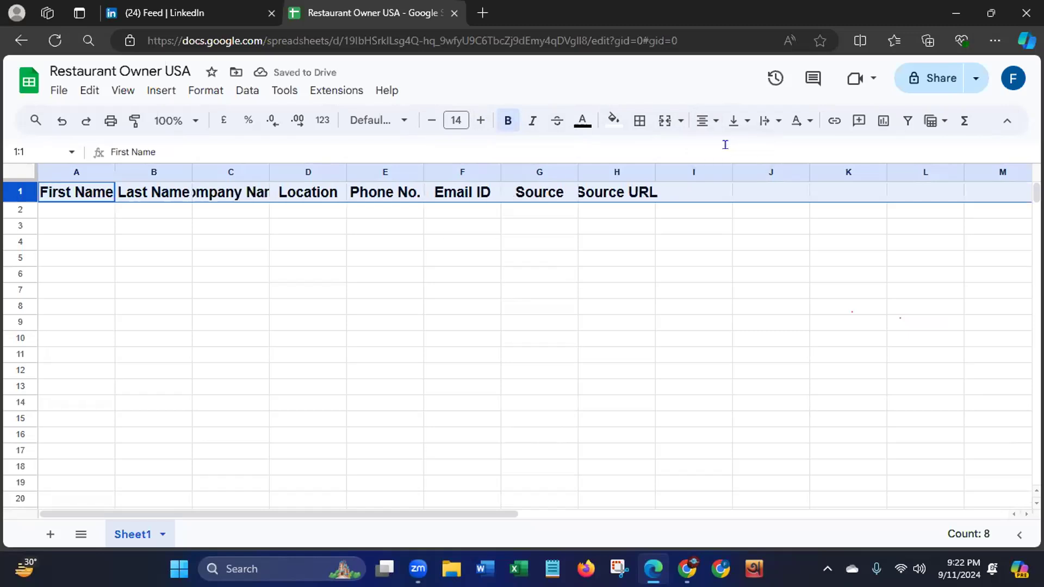
# - Fill header row 1 with dark green and set its text colour to white, trying a yellow fill first
pyautogui.click(610, 121)
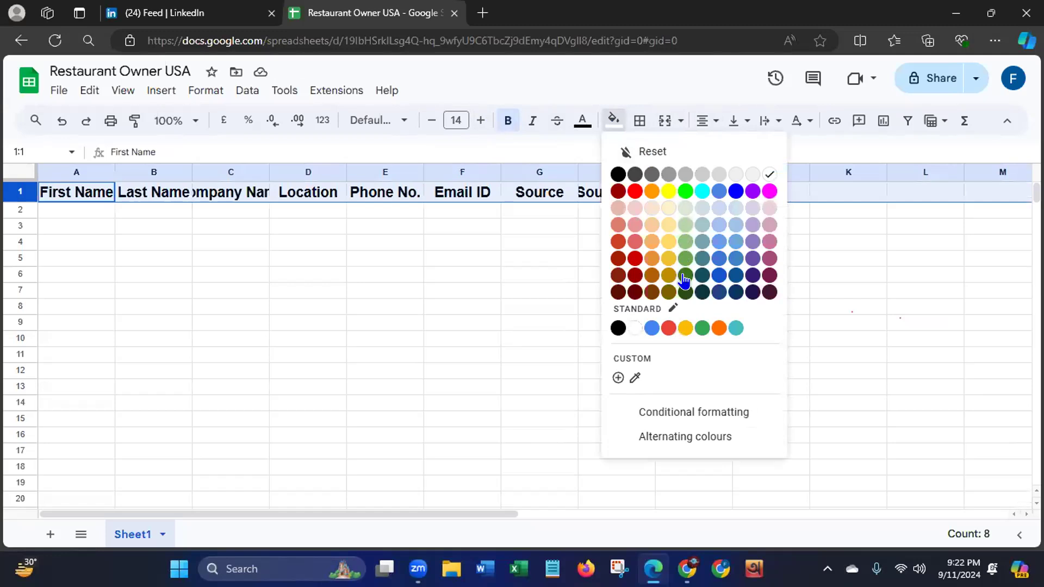
pyautogui.click(669, 192)
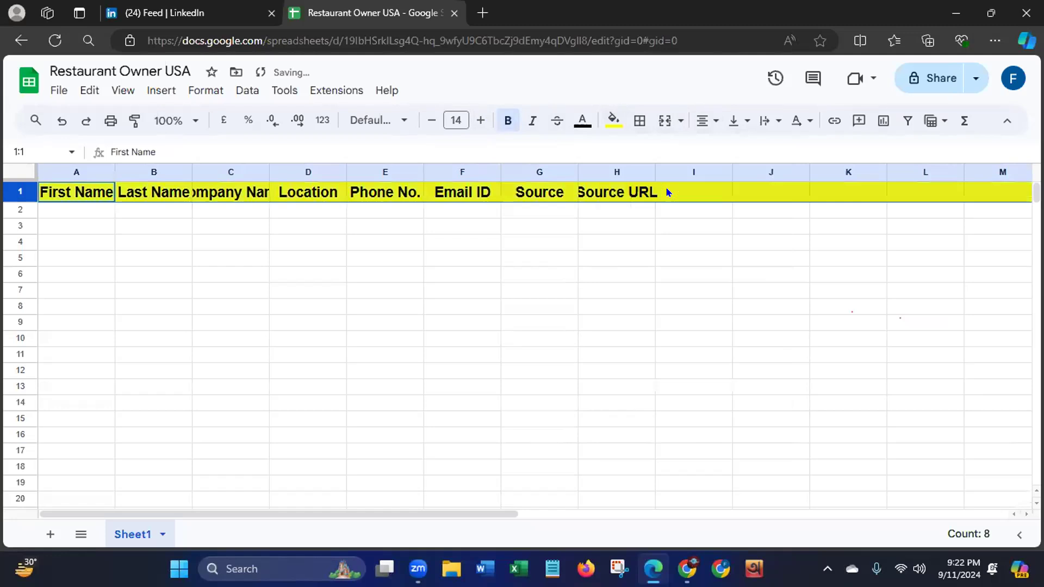
pyautogui.click(615, 123)
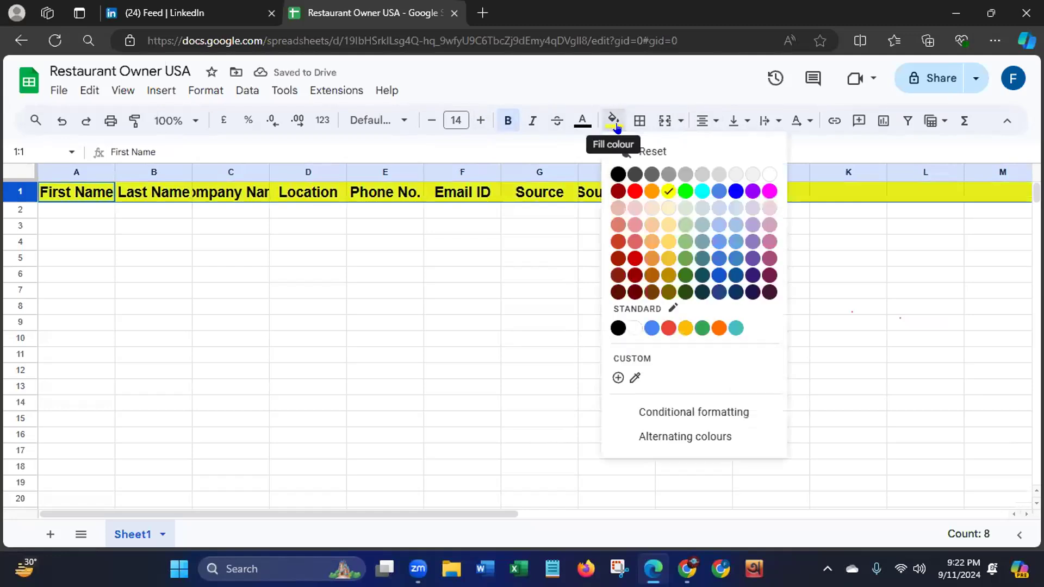
pyautogui.click(681, 277)
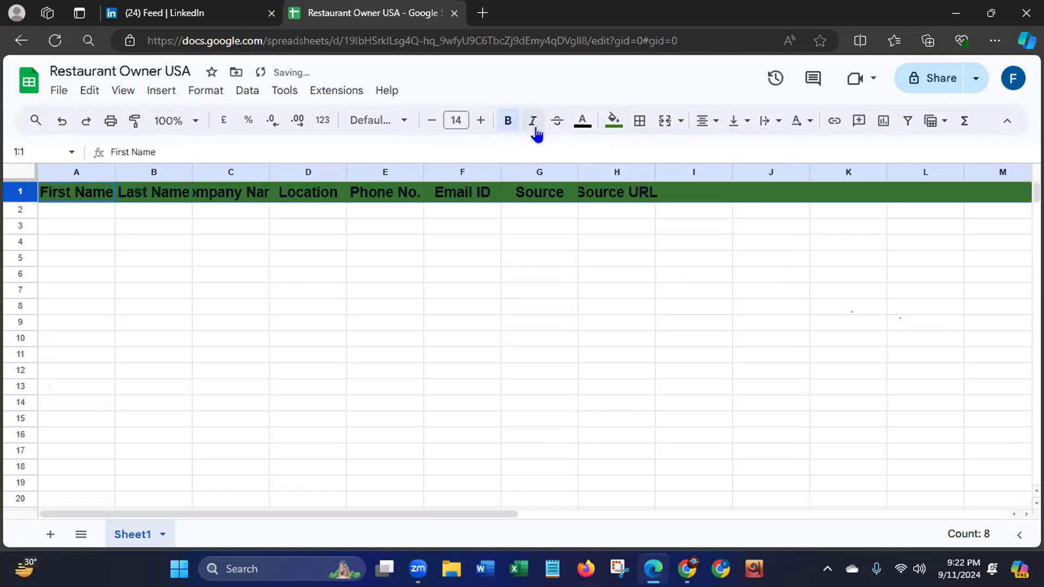
pyautogui.click(577, 122)
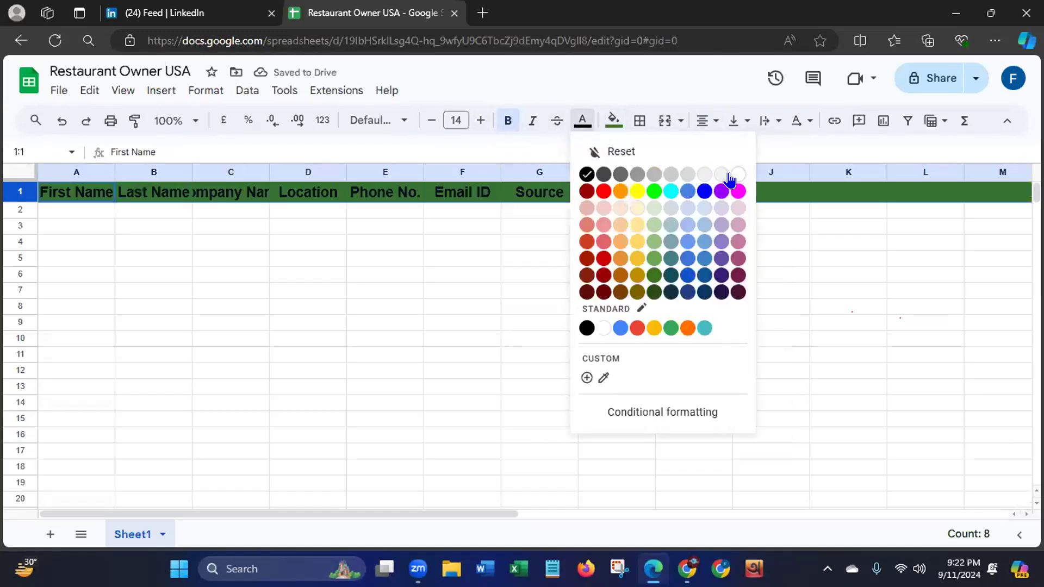
pyautogui.click(602, 328)
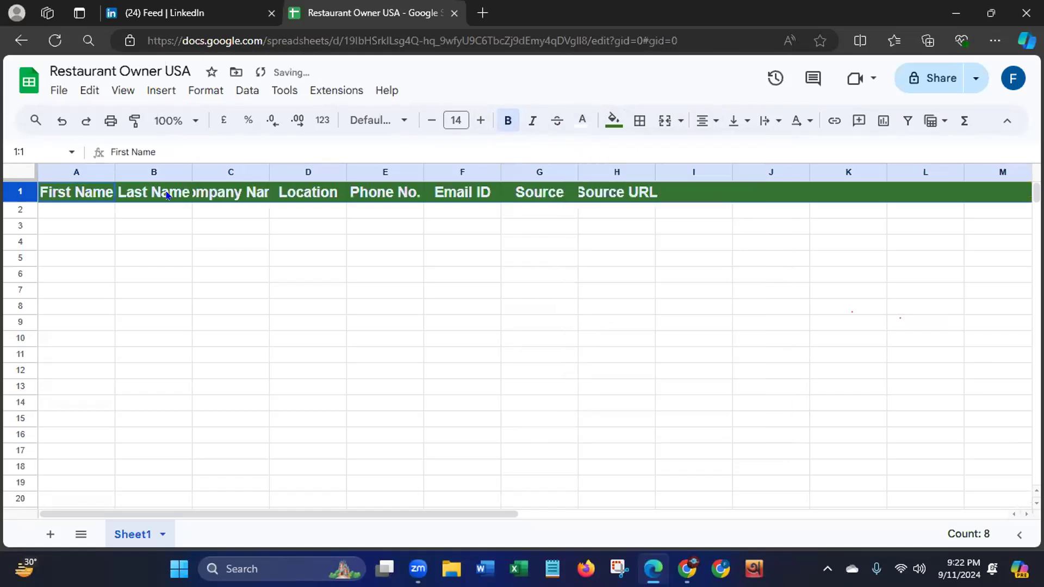
# - Widen columns A to E so the headers from First Name to Phone No. fit fully
pyautogui.moveTo(115, 172); pyautogui.dragTo(164, 170)
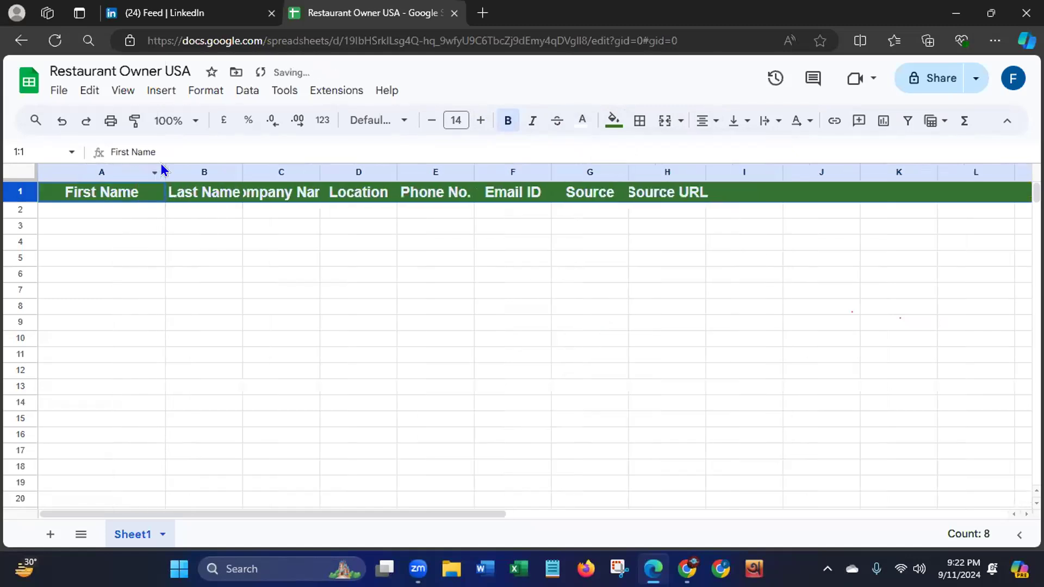
pyautogui.moveTo(243, 172); pyautogui.dragTo(283, 170)
pyautogui.moveTo(359, 171); pyautogui.dragTo(428, 167)
pyautogui.moveTo(506, 169); pyautogui.dragTo(552, 168)
pyautogui.moveTo(624, 170); pyautogui.dragTo(624, 170)
pyautogui.moveTo(705, 170); pyautogui.dragTo(730, 177)
pyautogui.rightClick(731, 176)
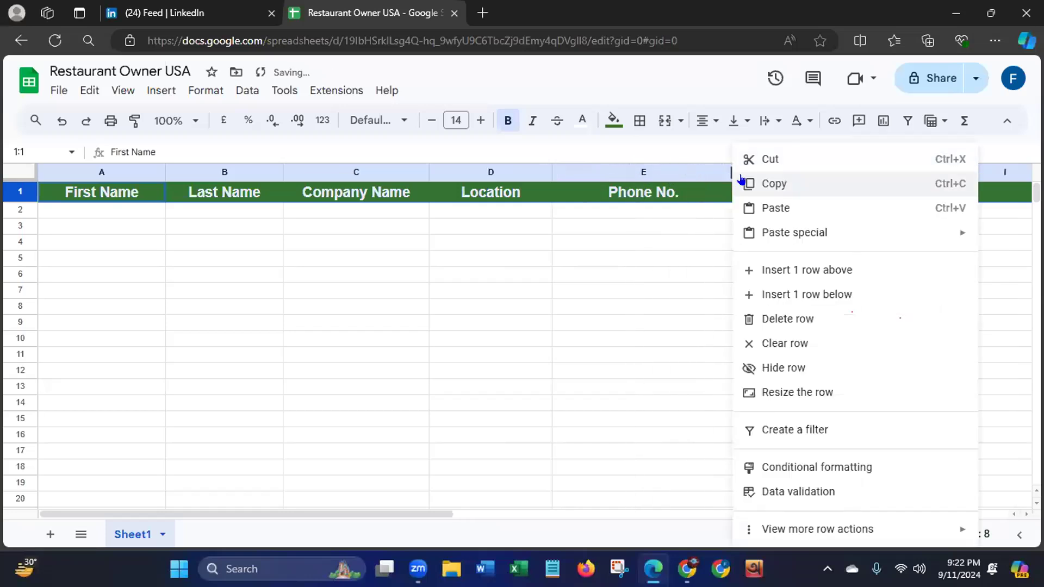
pyautogui.click(740, 181)
pyautogui.rightClick(741, 177)
pyautogui.click(625, 262)
pyautogui.click(763, 173)
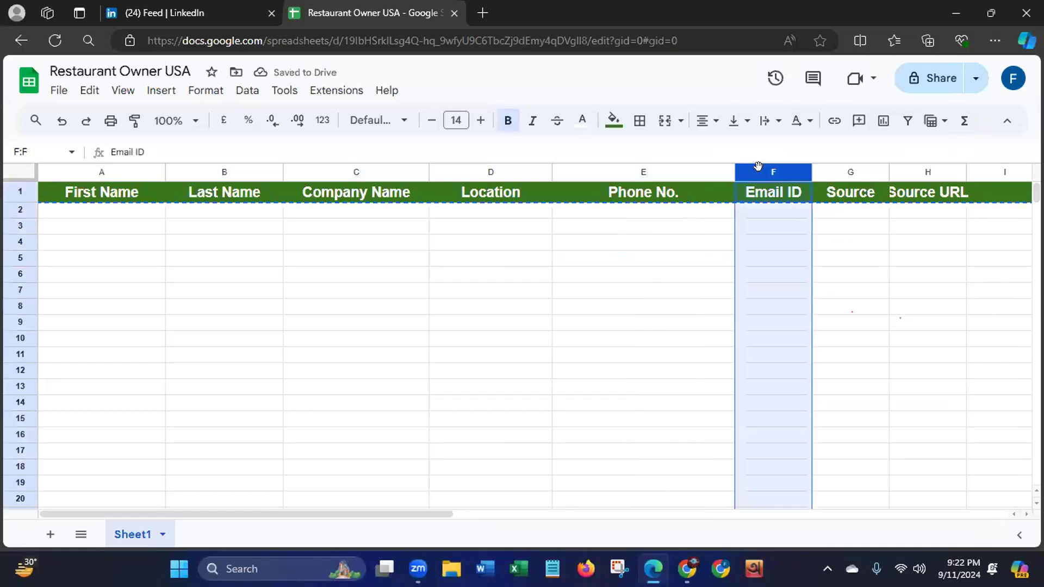
pyautogui.click(405, 391)
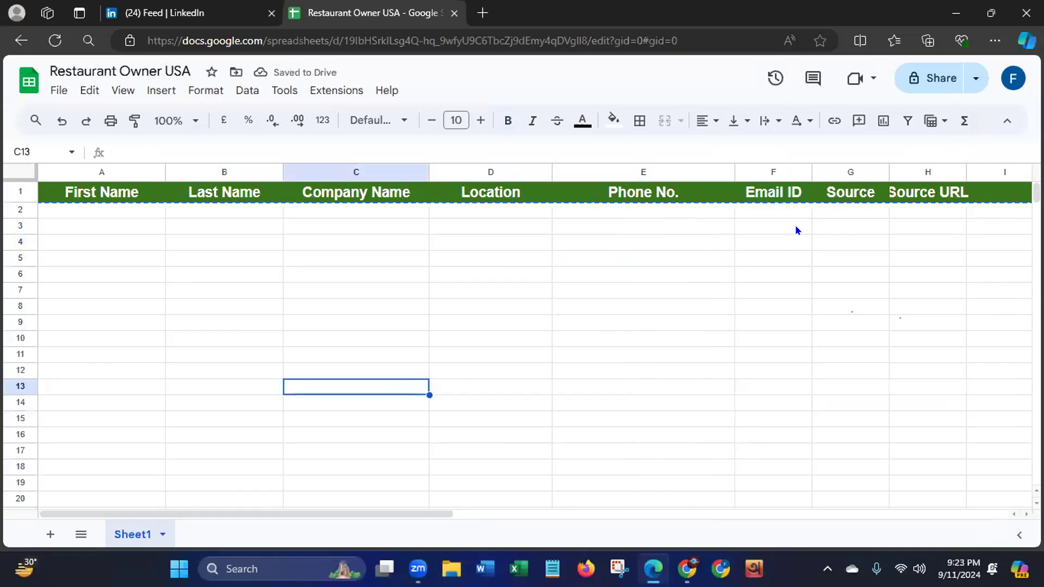
# - Widen the Email ID, Source and Source URL columns, making Source URL the widest, and return to column A
pyautogui.moveTo(812, 171); pyautogui.dragTo(961, 171)
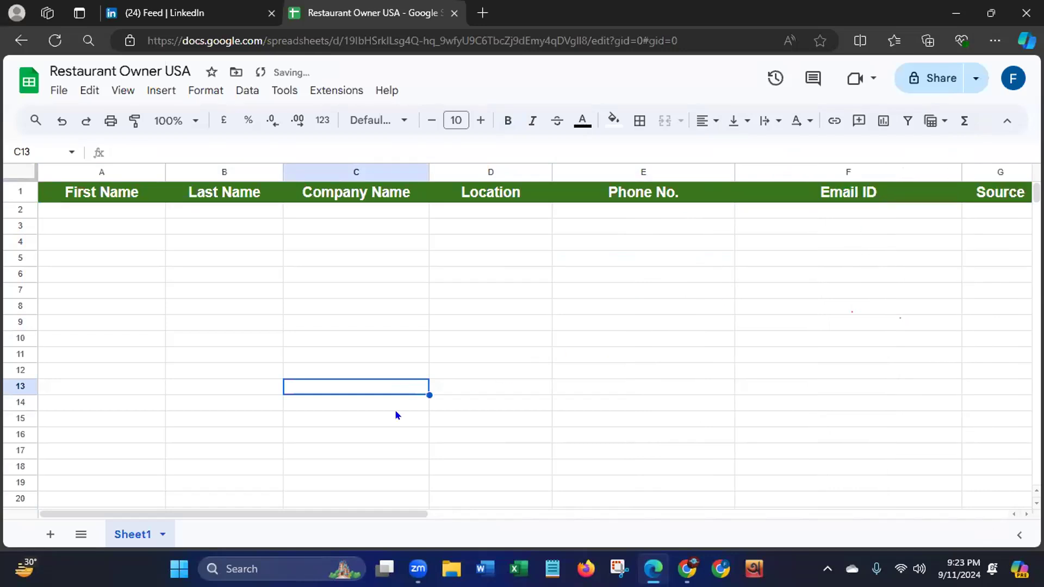
pyautogui.moveTo(296, 512); pyautogui.dragTo(432, 530)
pyautogui.moveTo(478, 172); pyautogui.dragTo(549, 169)
pyautogui.moveTo(626, 172); pyautogui.dragTo(993, 208)
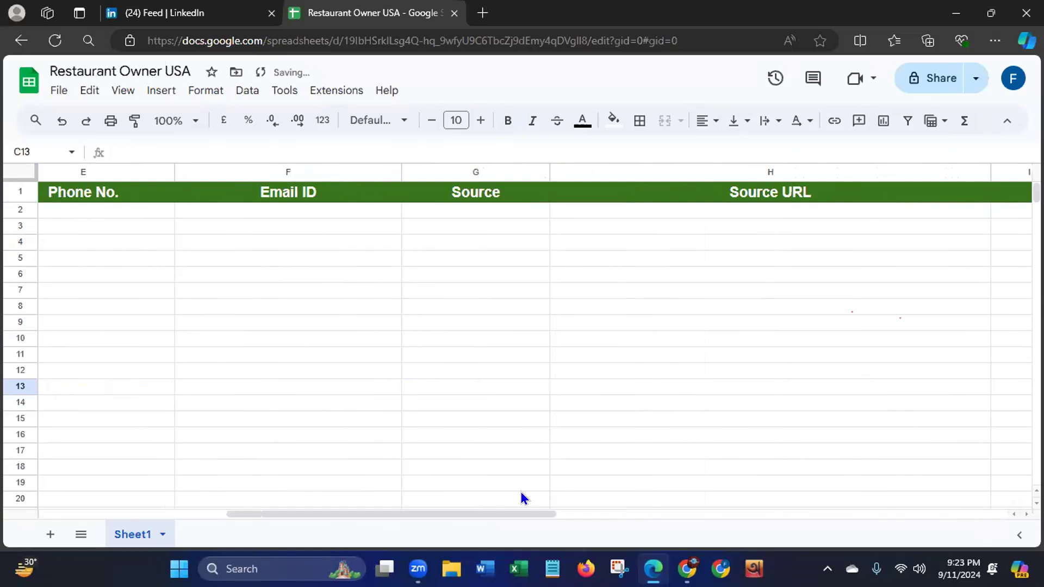
pyautogui.moveTo(413, 515); pyautogui.dragTo(126, 509)
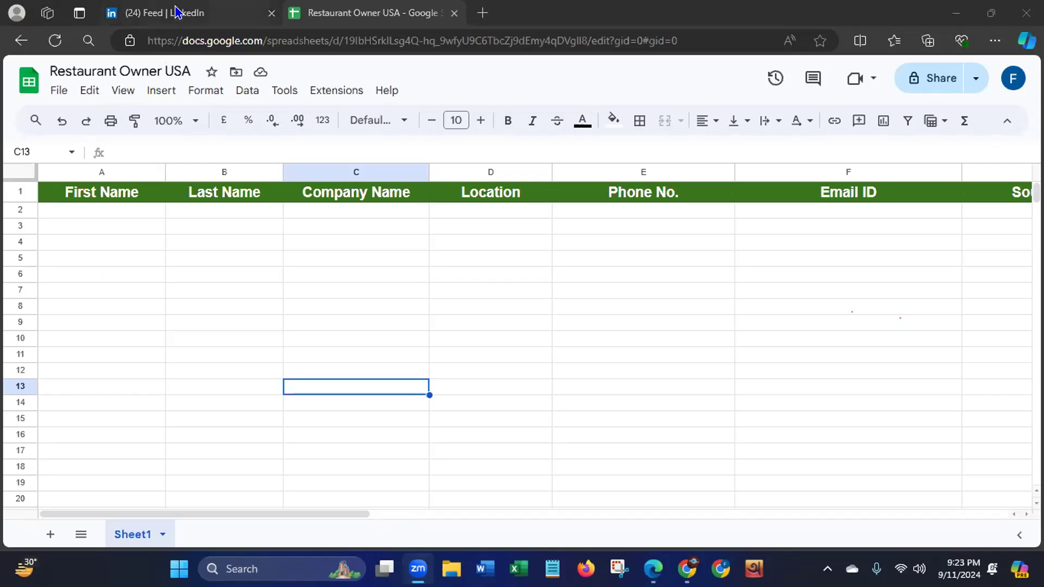
# - Switch to LinkedIn and search for "restaurant owner"
pyautogui.click(177, 14)
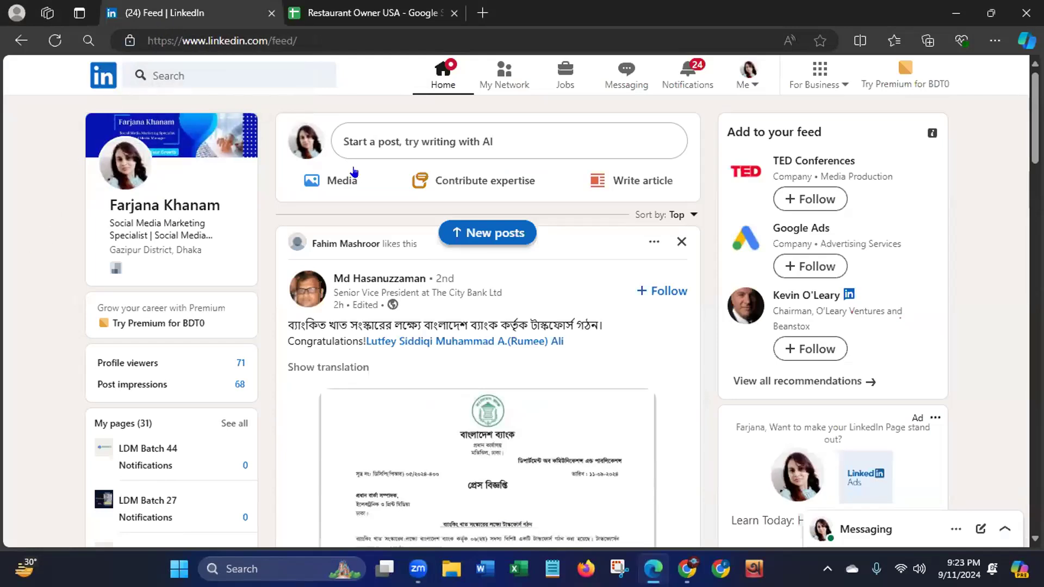
pyautogui.click(206, 66)
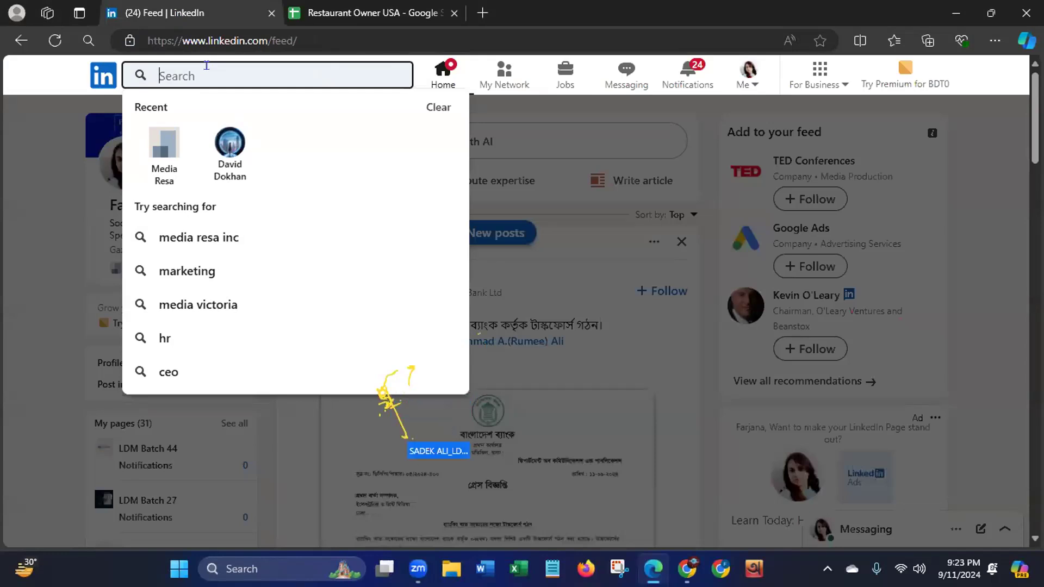
pyautogui.write('Res')
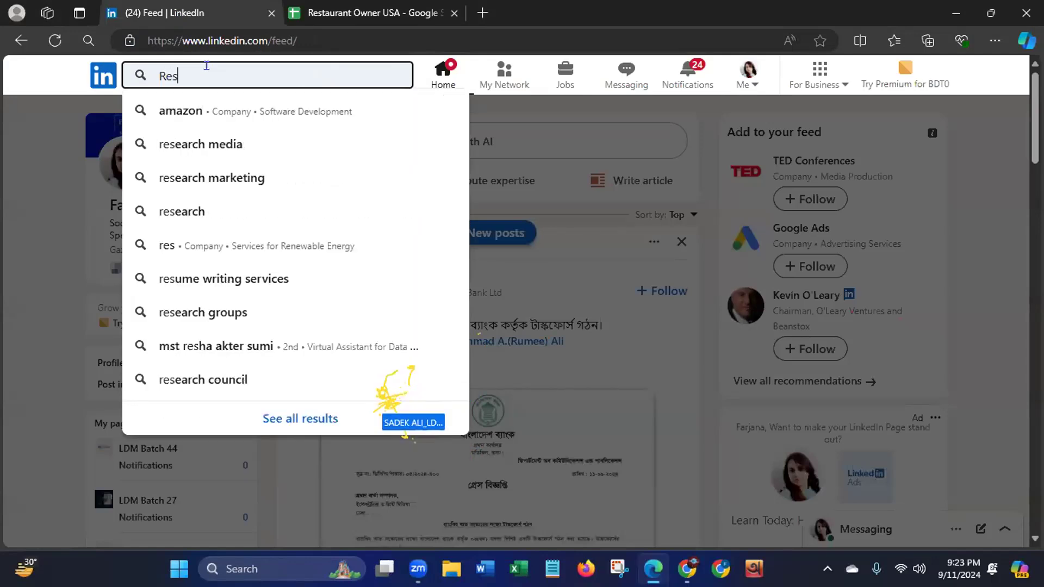
pyautogui.write('taur')
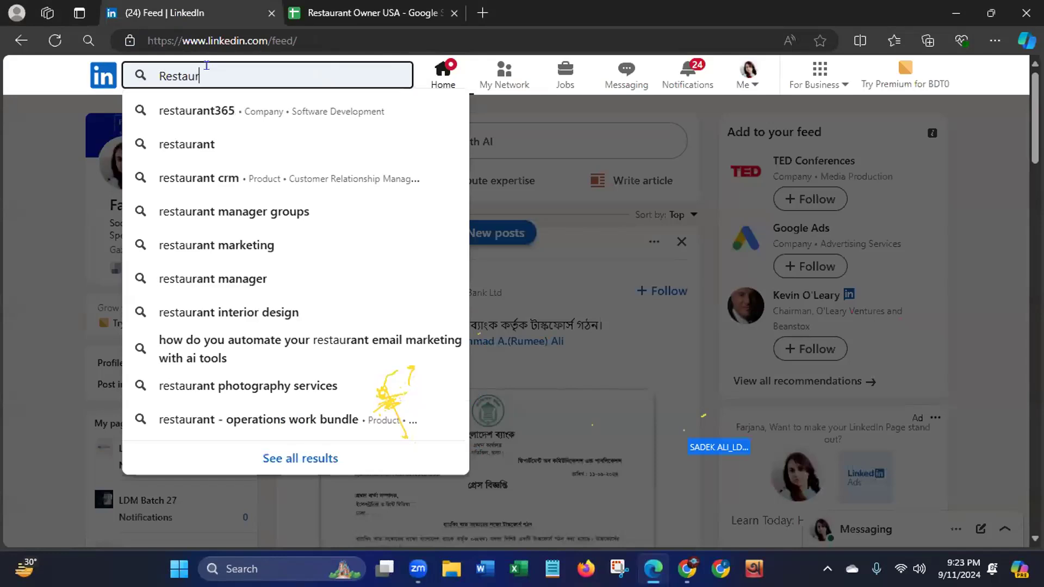
pyautogui.write('ant')
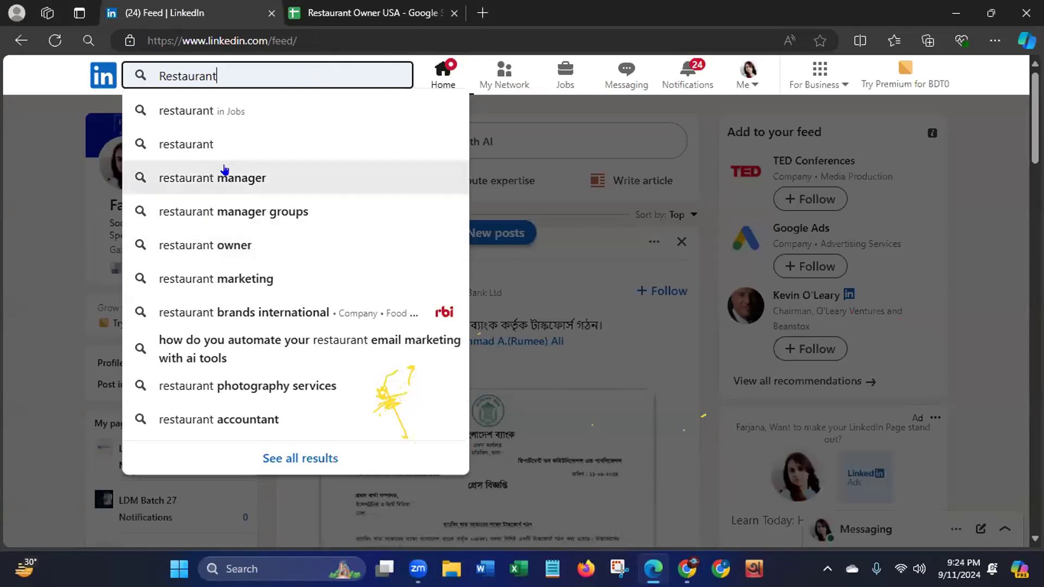
pyautogui.click(215, 245)
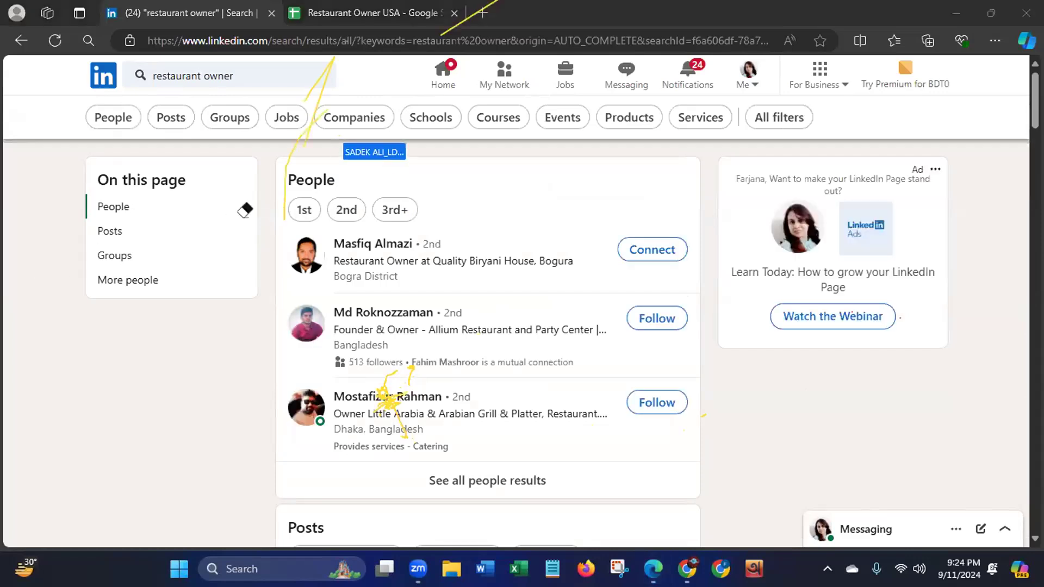
pyautogui.click(321, 77)
pyautogui.click(457, 22)
pyautogui.moveTo(381, 391)
pyautogui.mouseDown()
pyautogui.moveTo(376, 400)
pyautogui.moveTo(396, 419)
pyautogui.moveTo(384, 380)
pyautogui.moveTo(396, 359)
pyautogui.moveTo(405, 366)
pyautogui.moveTo(387, 370)
pyautogui.moveTo(408, 361)
pyautogui.mouseUp()
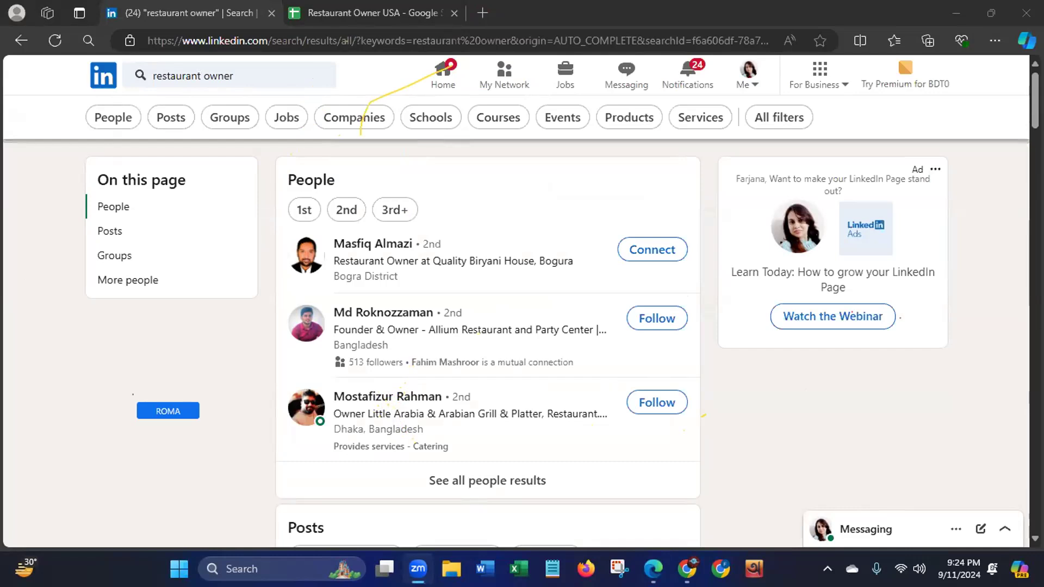
pyautogui.moveTo(385, 569)
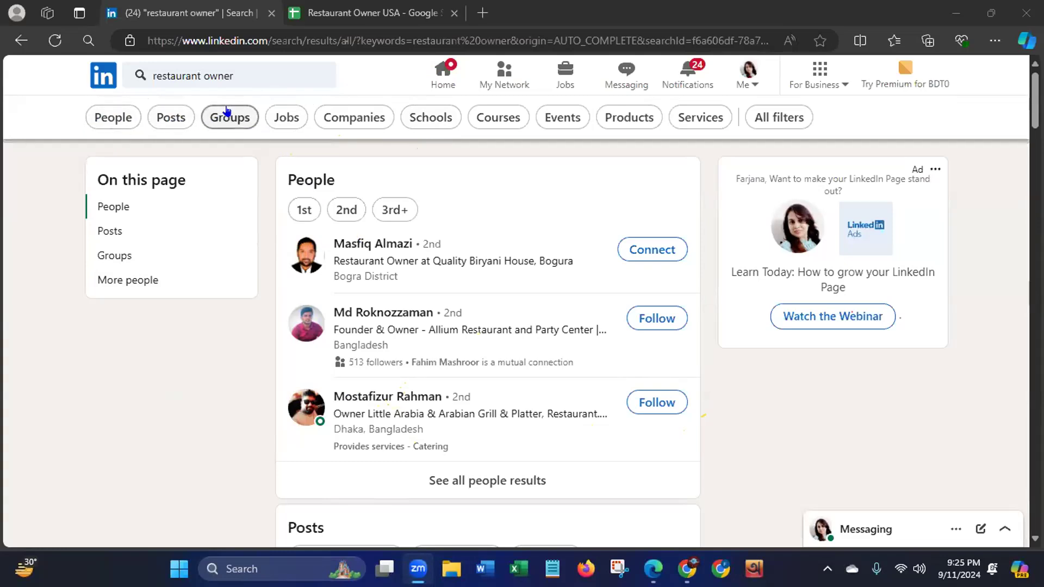
# - Restrict the search results to people, dismissing the verification banner, and open the location filter
pyautogui.click(103, 112)
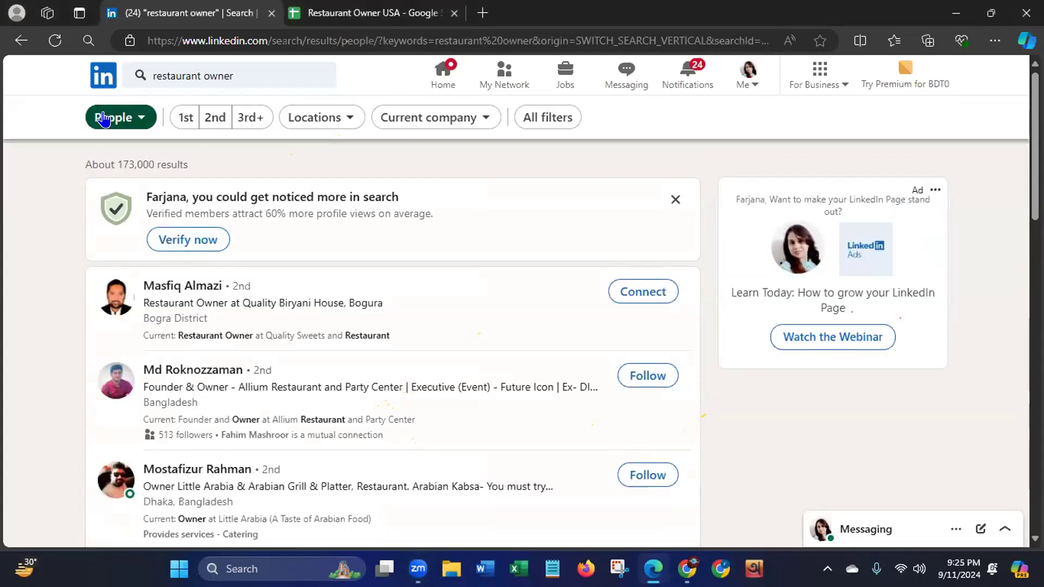
pyautogui.click(676, 199)
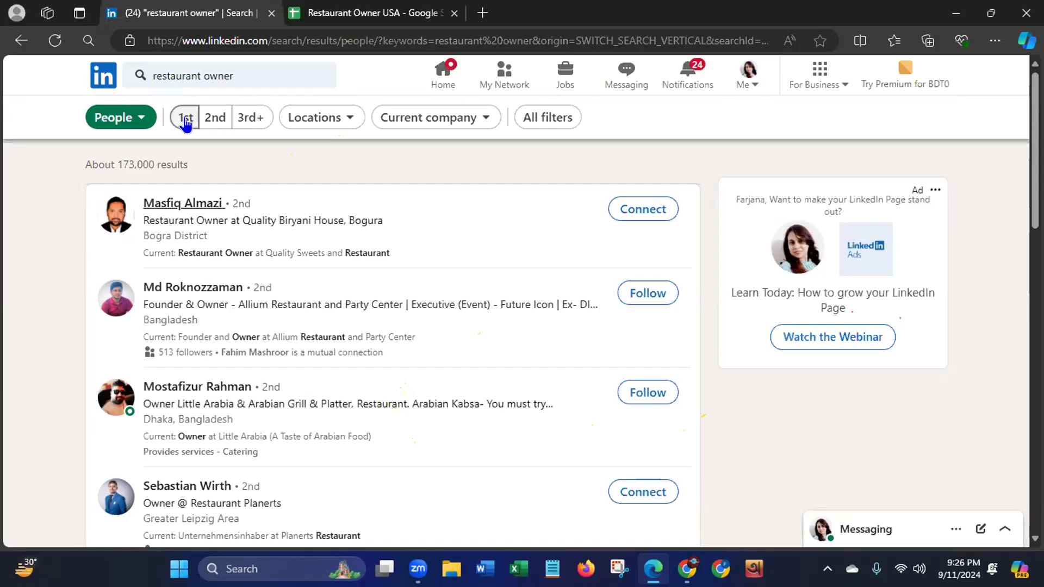
pyautogui.click(329, 119)
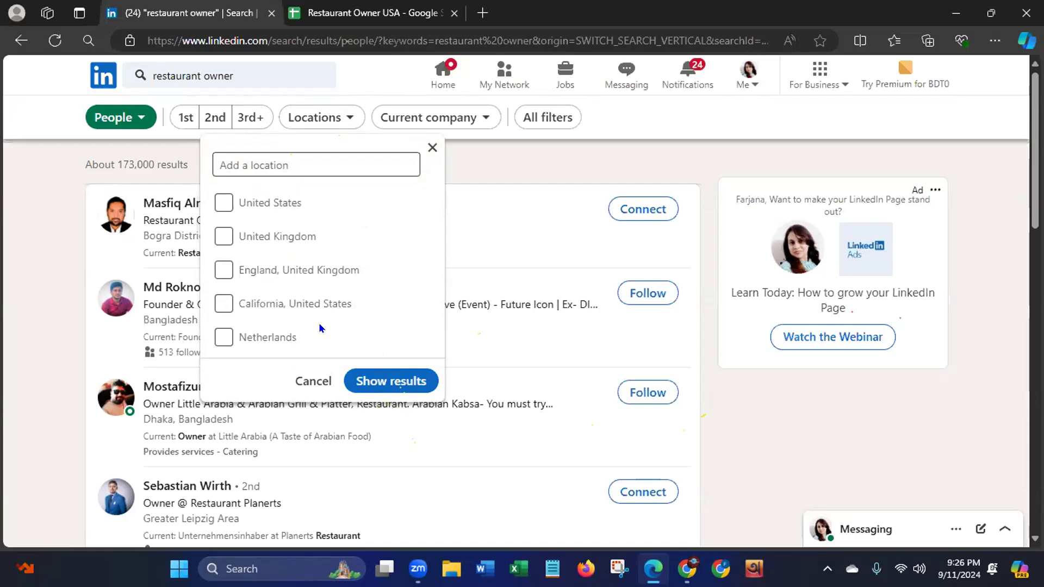
pyautogui.click(316, 157)
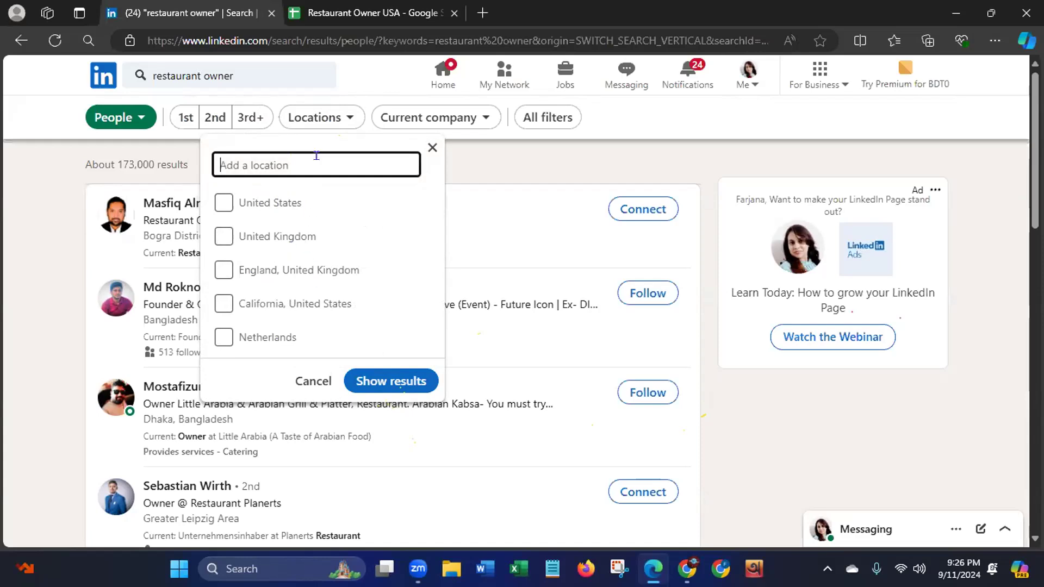
pyautogui.write('new')
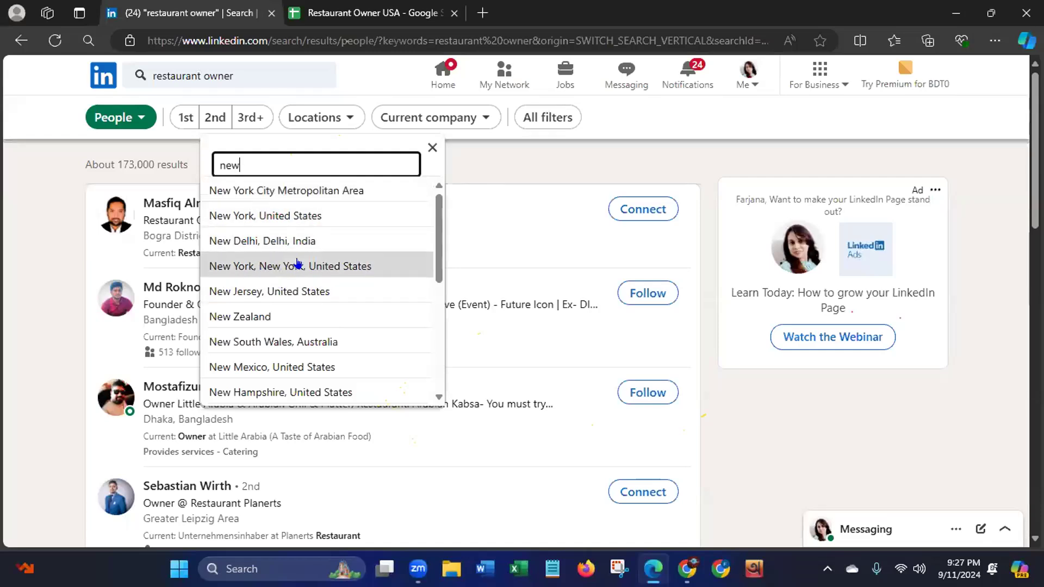
pyautogui.press('BackSpace')
pyautogui.press('BackSpace')
pyautogui.press('BackSpace')
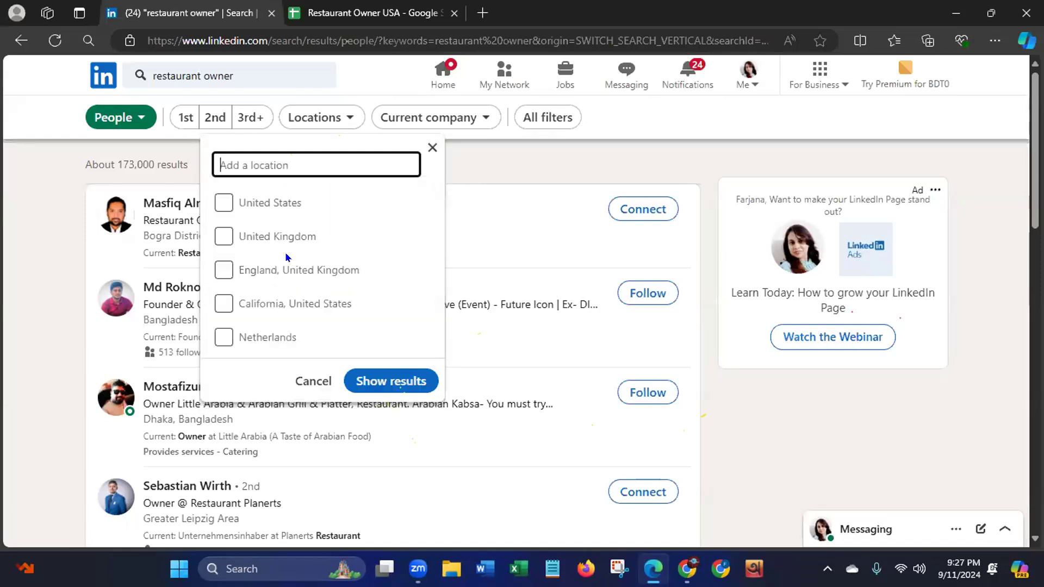
# - Select United States as the location and apply the filter to the people results
pyautogui.click(222, 206)
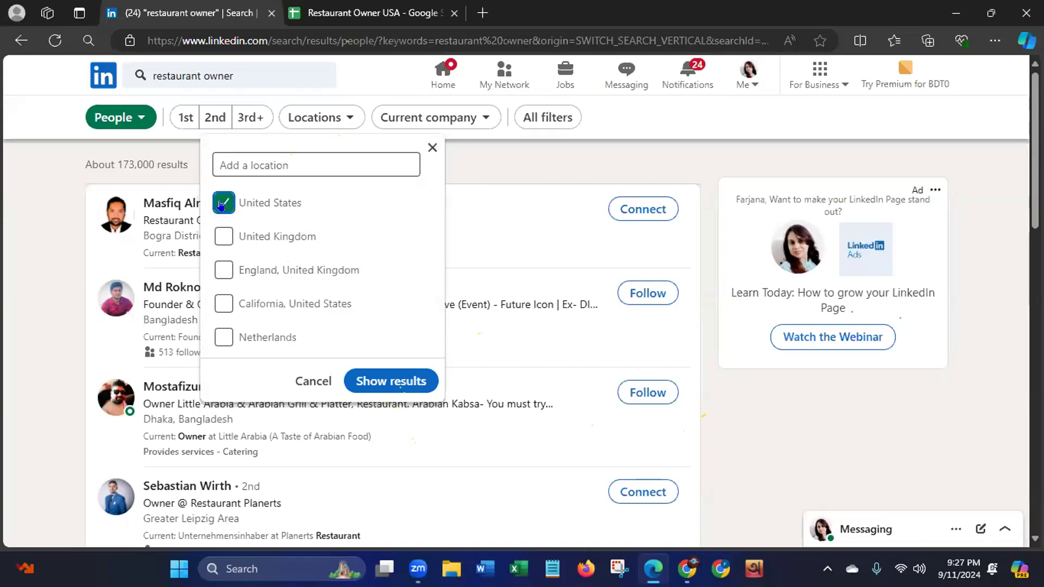
pyautogui.click(391, 382)
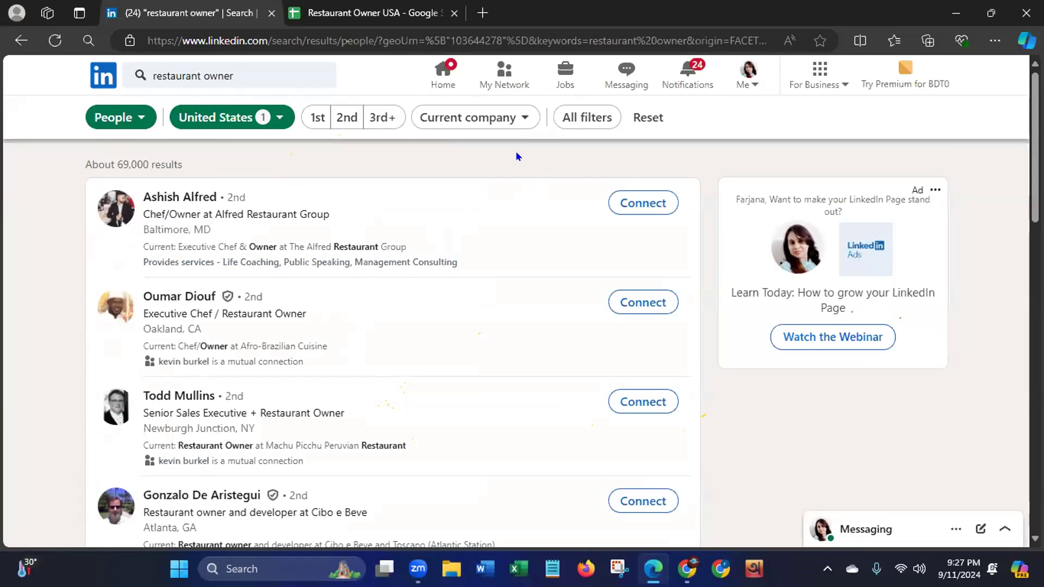
# - Examine the current company choices and the full set of people filters, from connections down to keywords, without applying any
pyautogui.click(508, 121)
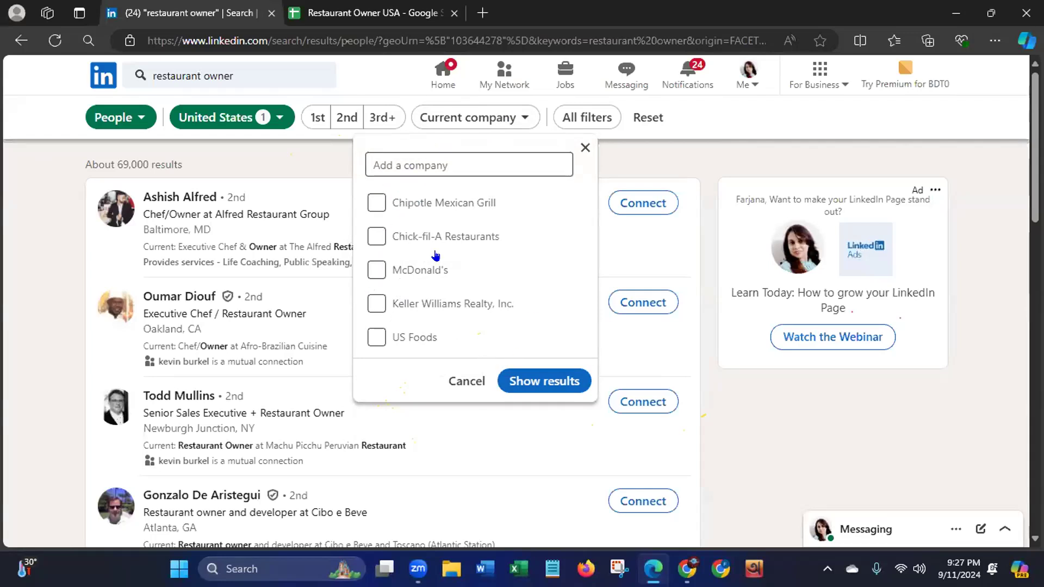
pyautogui.click(466, 381)
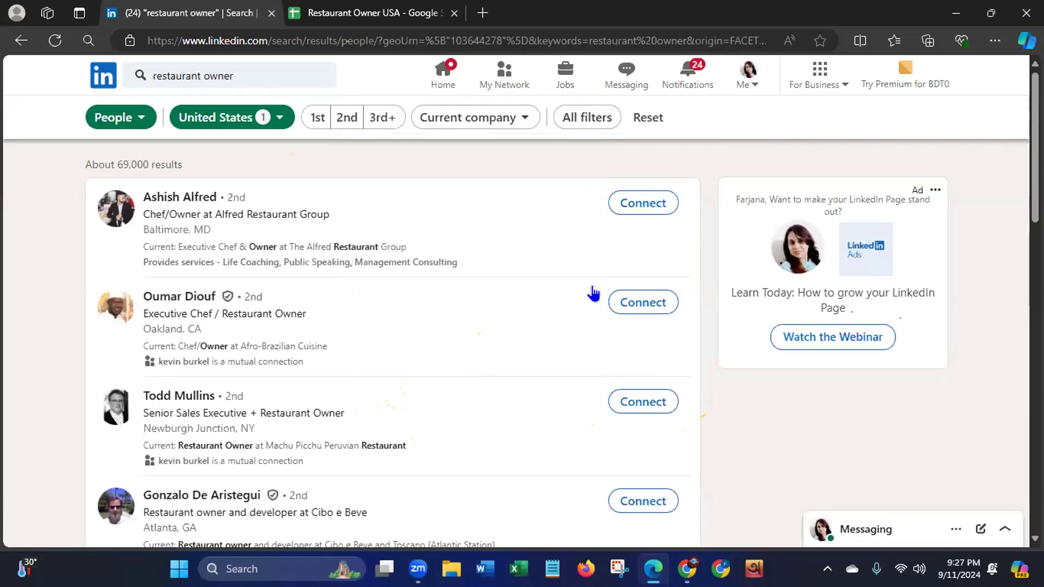
pyautogui.click(594, 119)
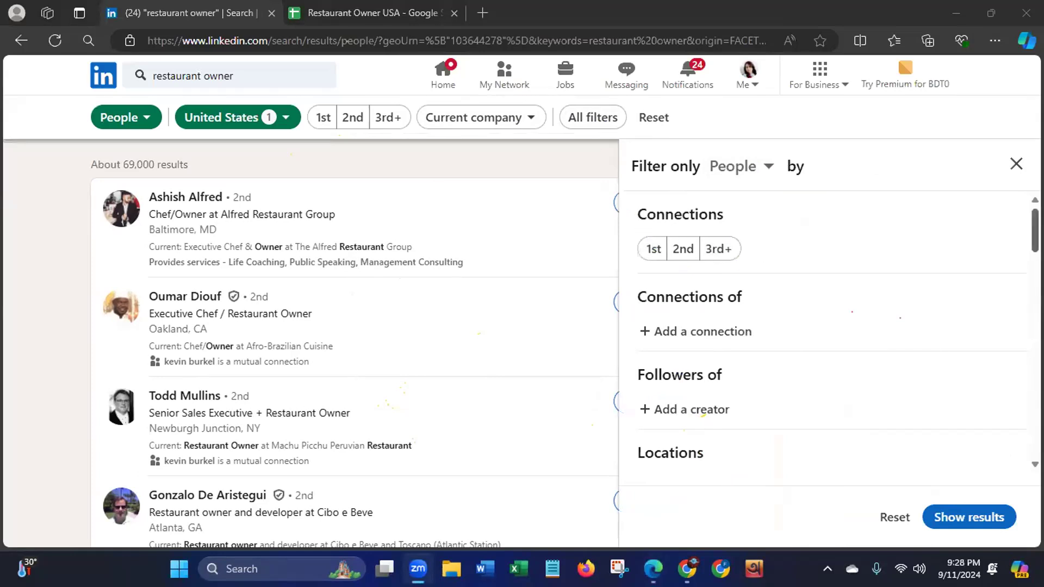
pyautogui.scroll(-3, 1022, 259)
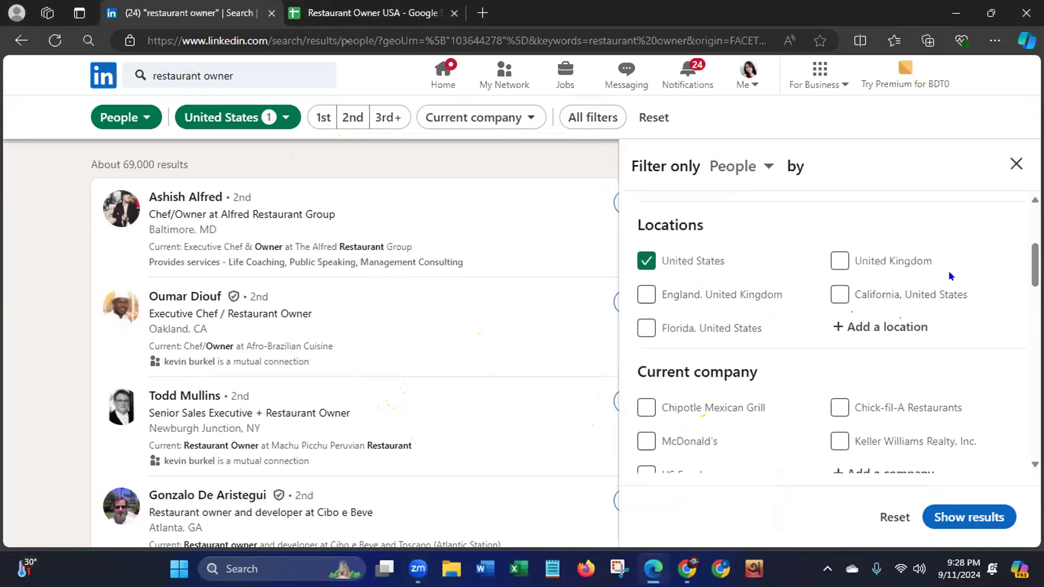
pyautogui.scroll(-5, 832, 332)
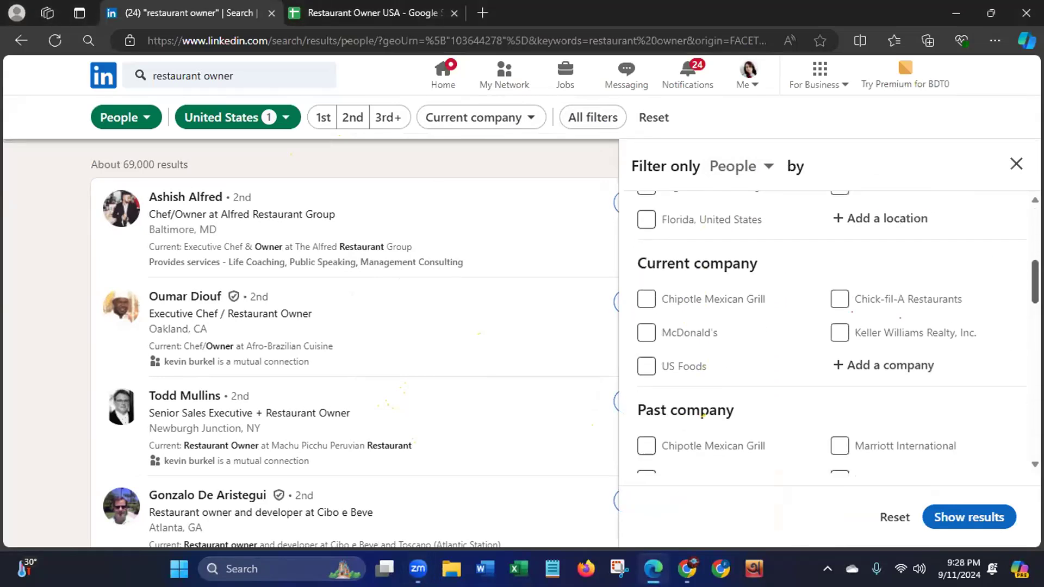
pyautogui.scroll(-5, 1011, 356)
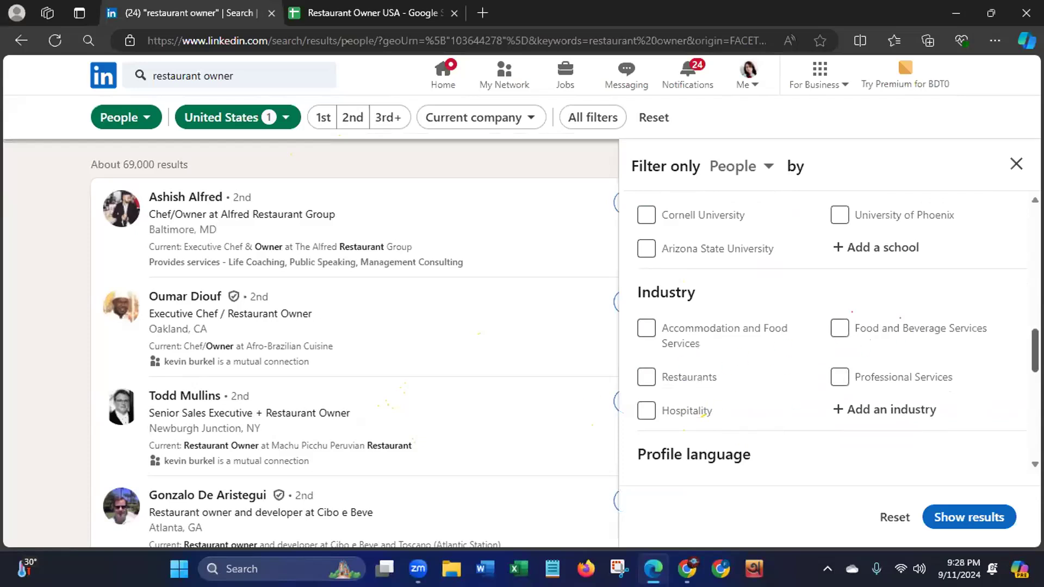
pyautogui.scroll(-3, 703, 414)
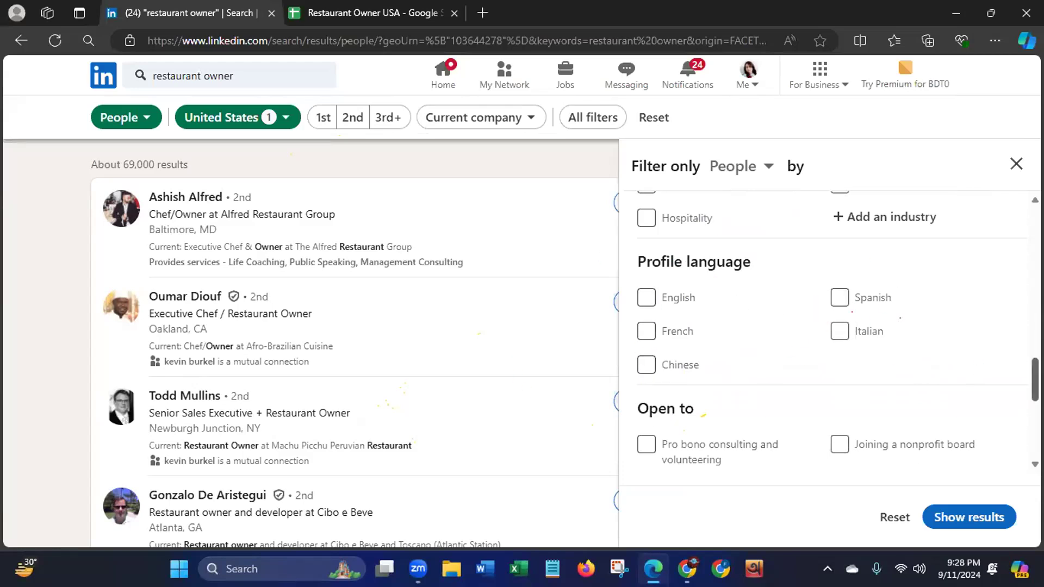
pyautogui.scroll(-4, 832, 326)
pyautogui.scroll(-2, 837, 333)
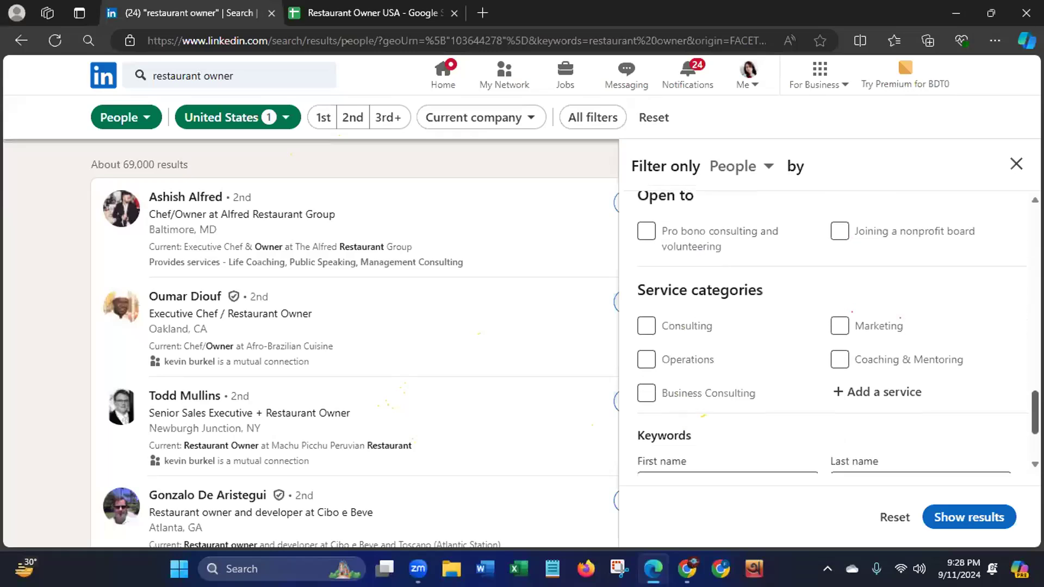
pyautogui.scroll(-2, 1021, 420)
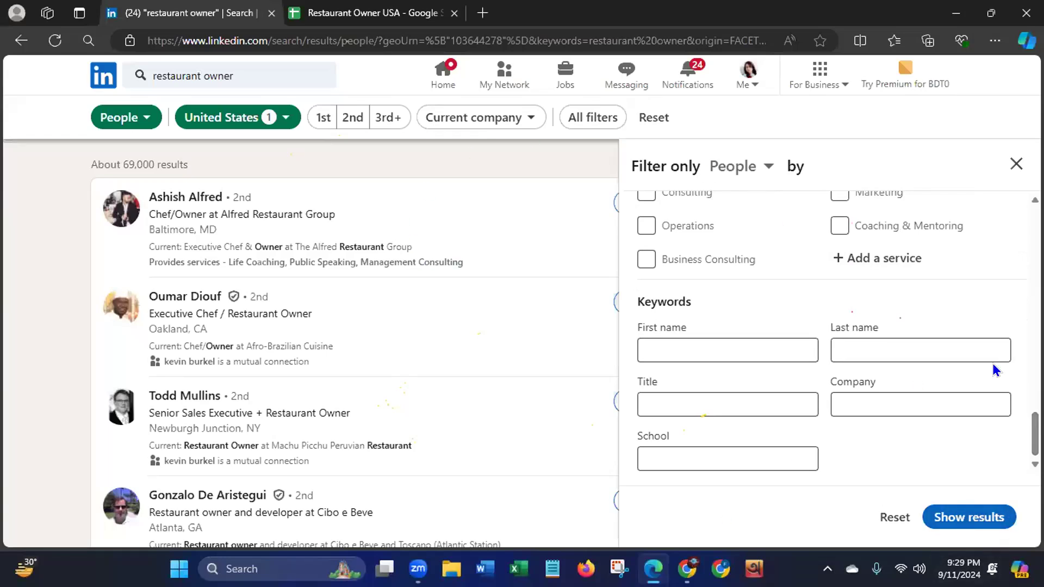
pyautogui.click(1016, 163)
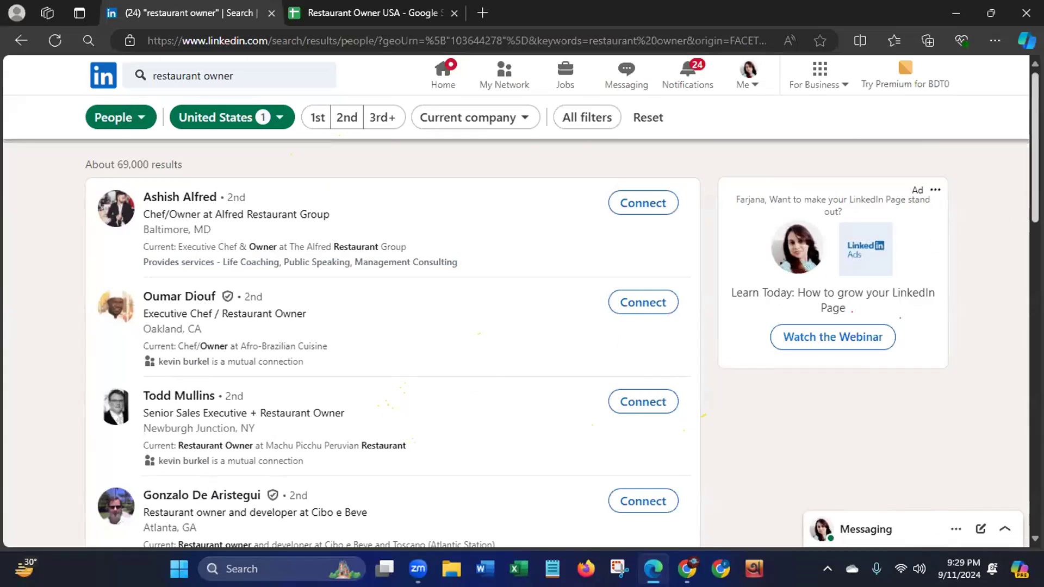
# - Look through the restaurant owner results and open the profiles of the first, second and fourth people in separate browser tabs
pyautogui.scroll(-8, 1017, 282)
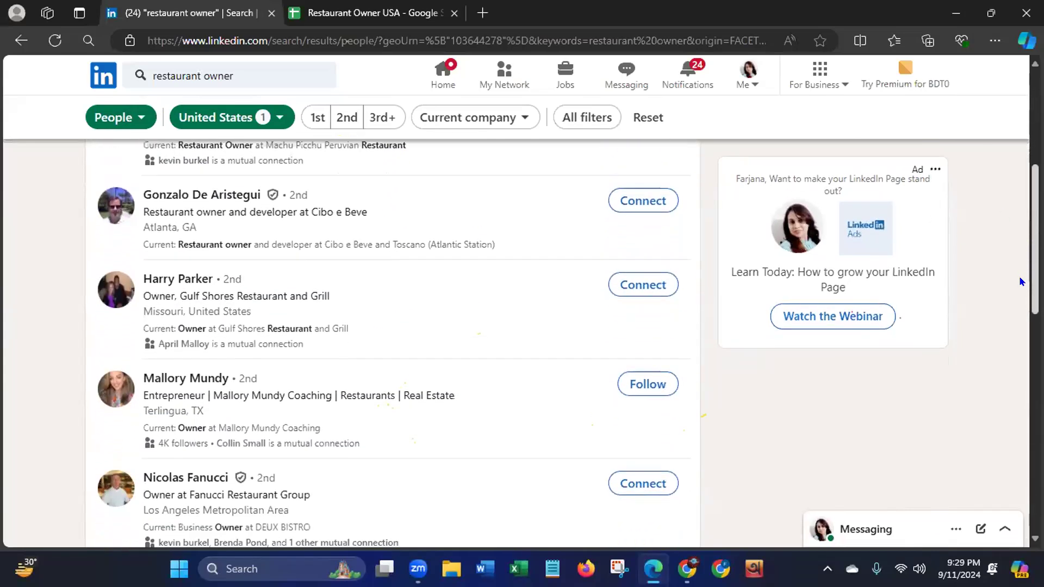
pyautogui.scroll(-5, 1007, 334)
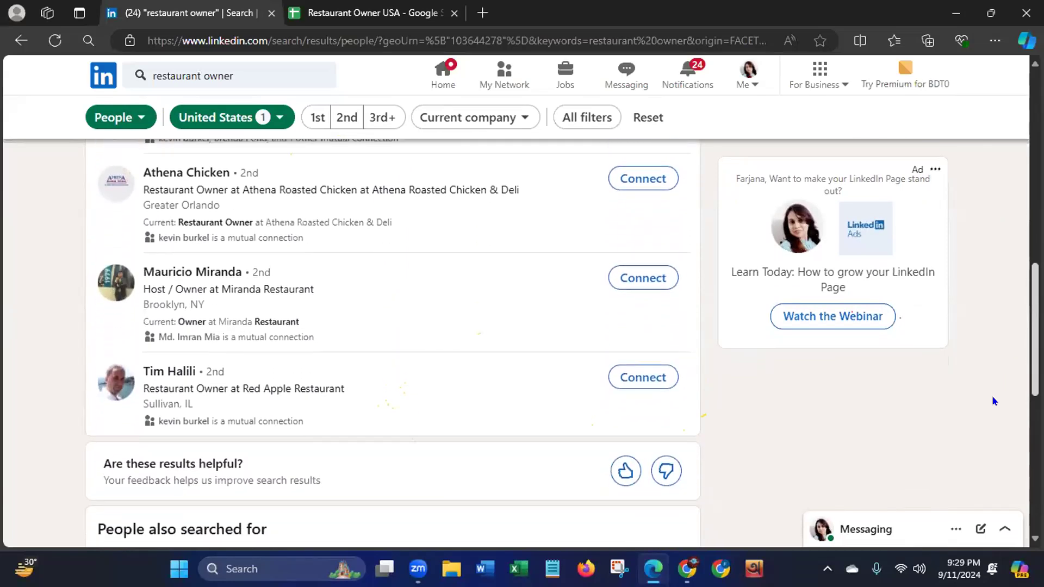
pyautogui.scroll(2, 993, 389)
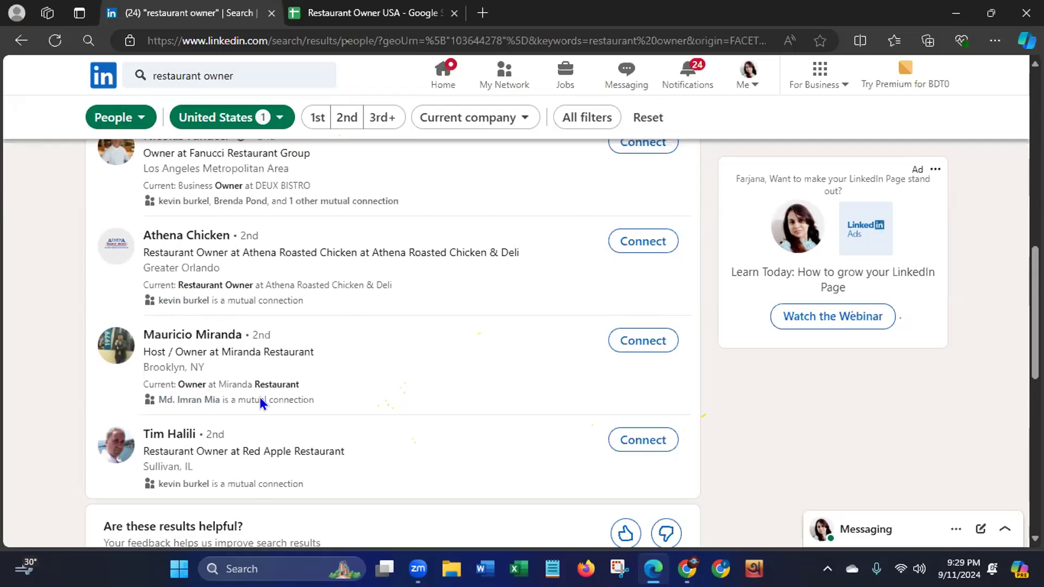
pyautogui.scroll(12, 393, 342)
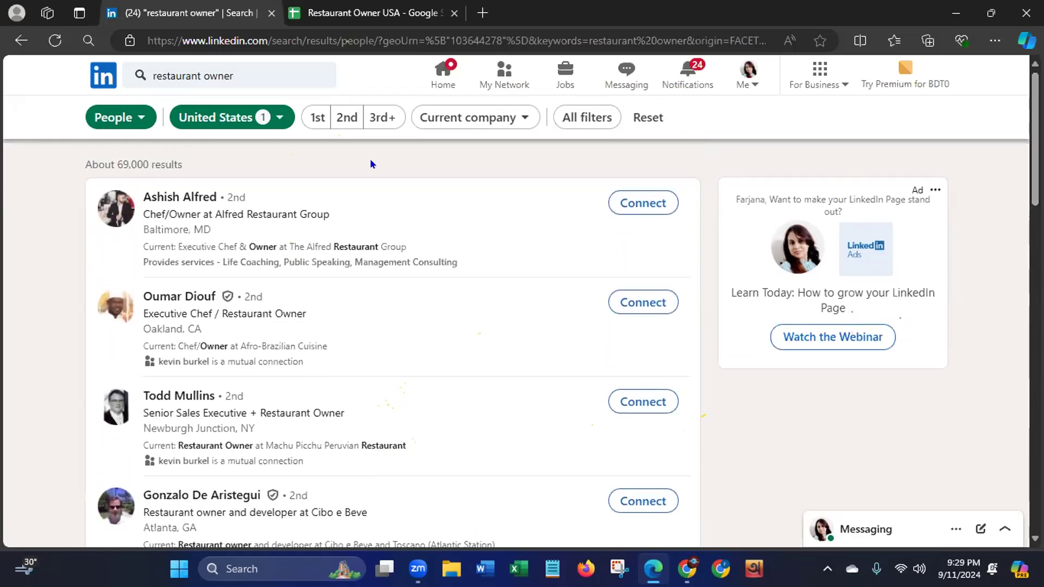
pyautogui.rightClick(169, 196)
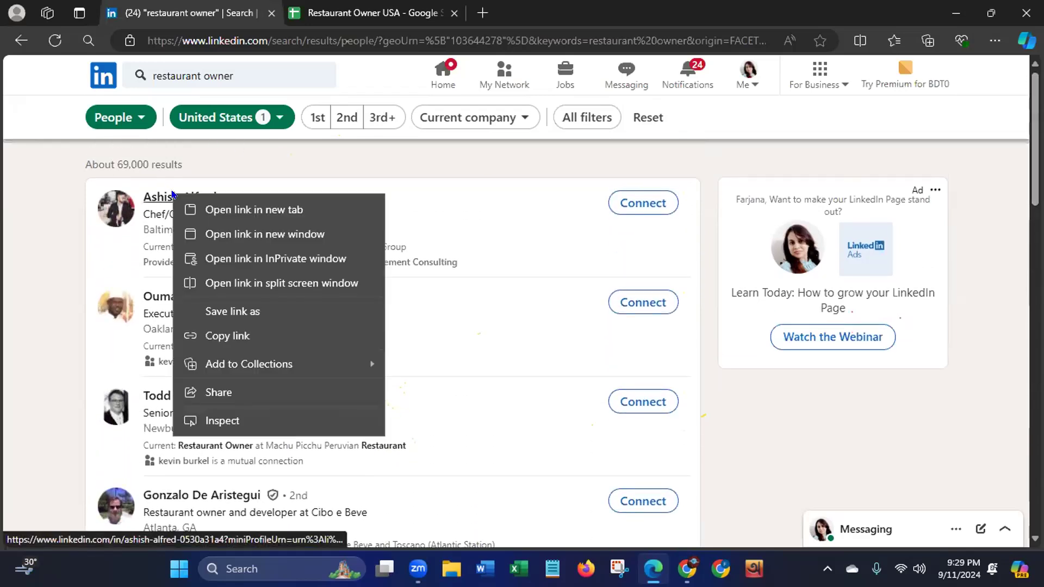
pyautogui.click(215, 217)
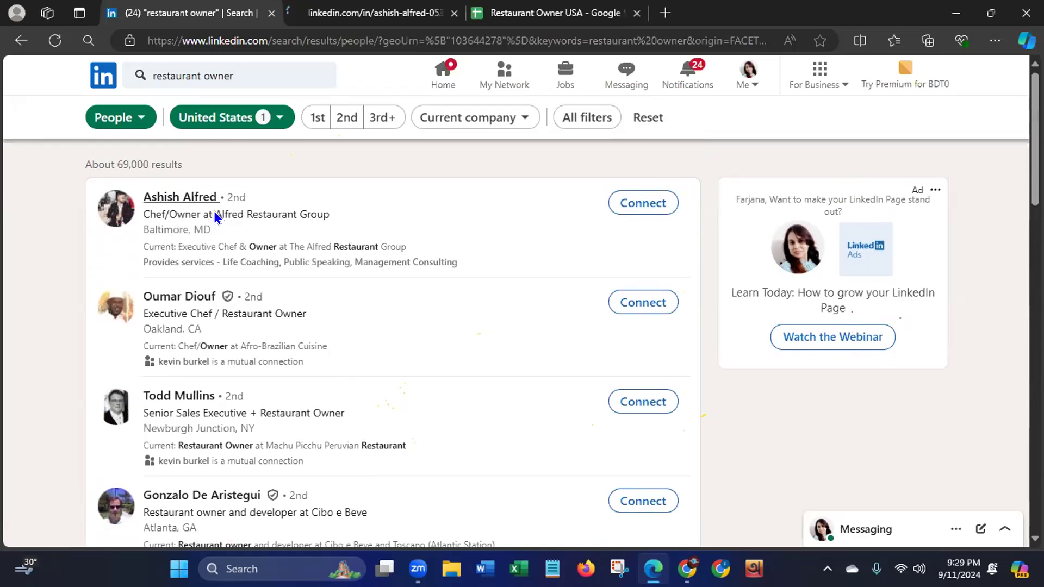
pyautogui.rightClick(172, 300)
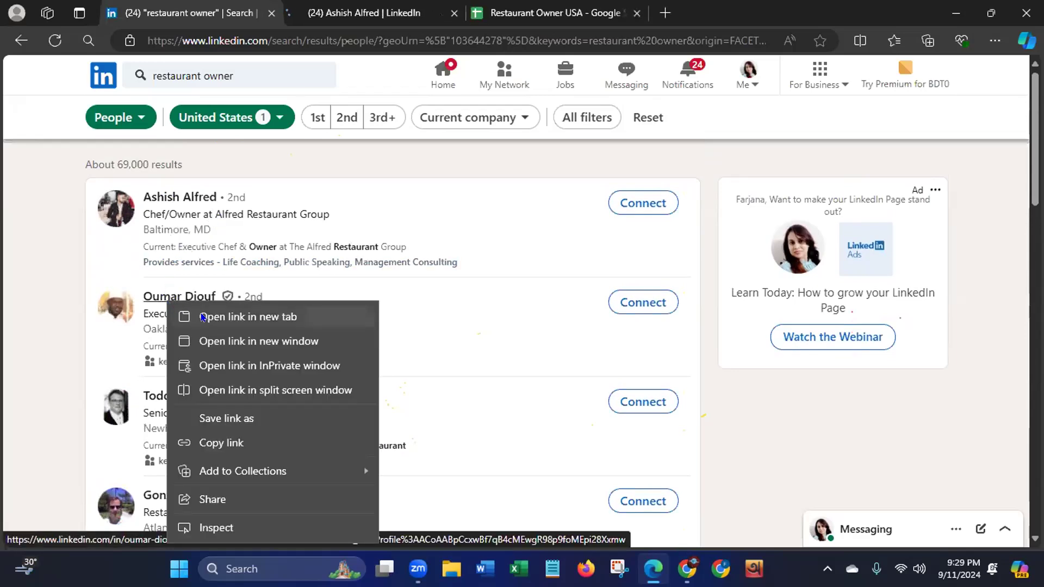
pyautogui.click(218, 317)
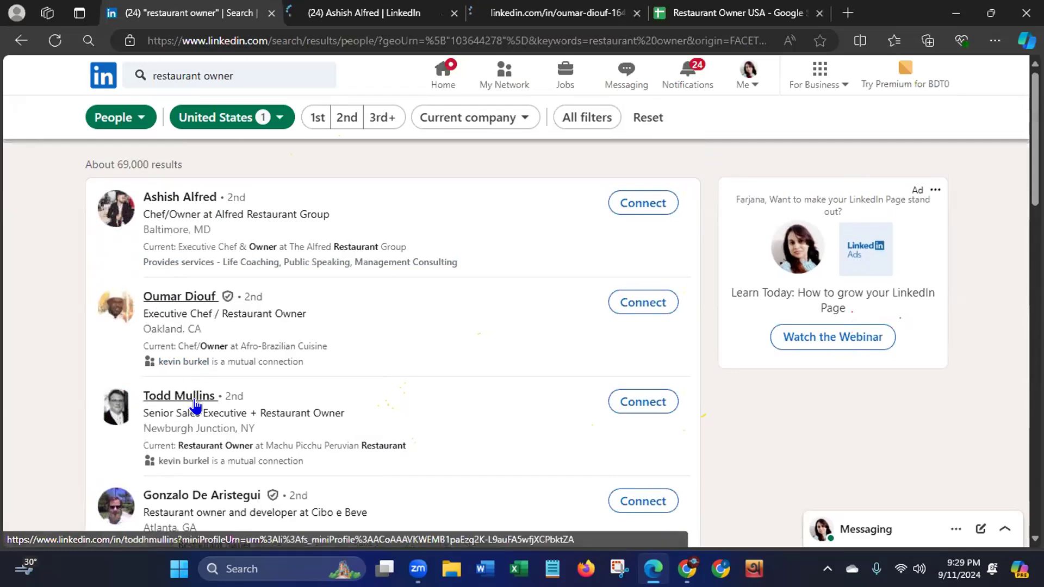
pyautogui.rightClick(173, 497)
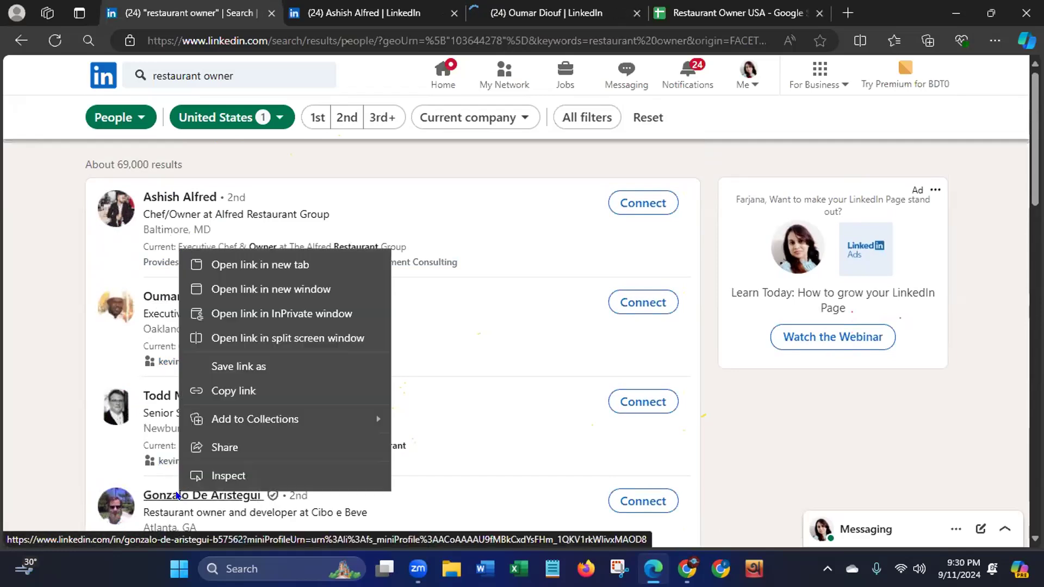
pyautogui.click(260, 264)
pyautogui.rightClick(179, 264)
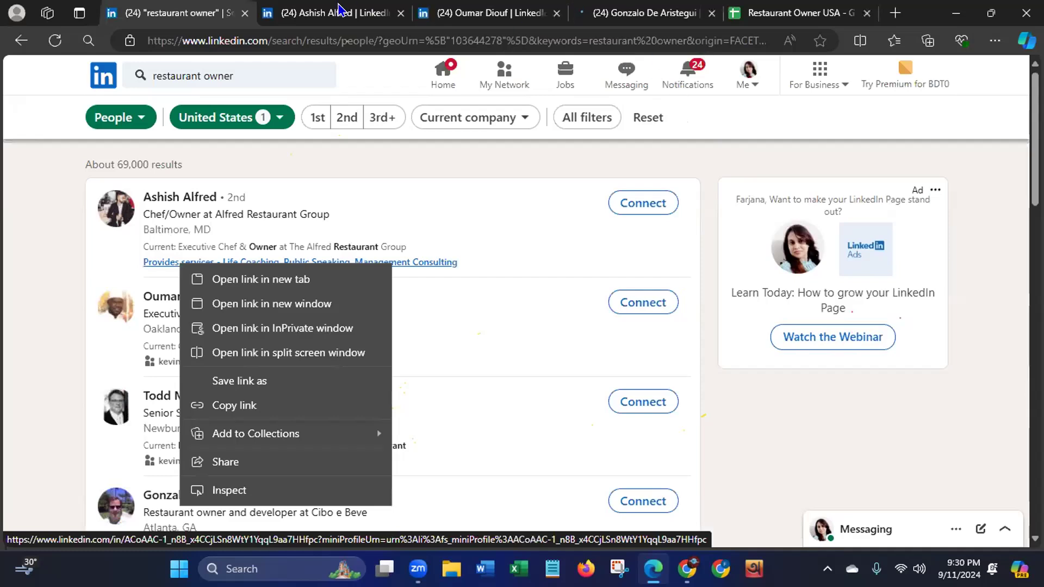
# - View the first lead's LinkedIn profile and switch to the Restaurant Owner USA sheet in Google Sheets
pyautogui.click(326, 16)
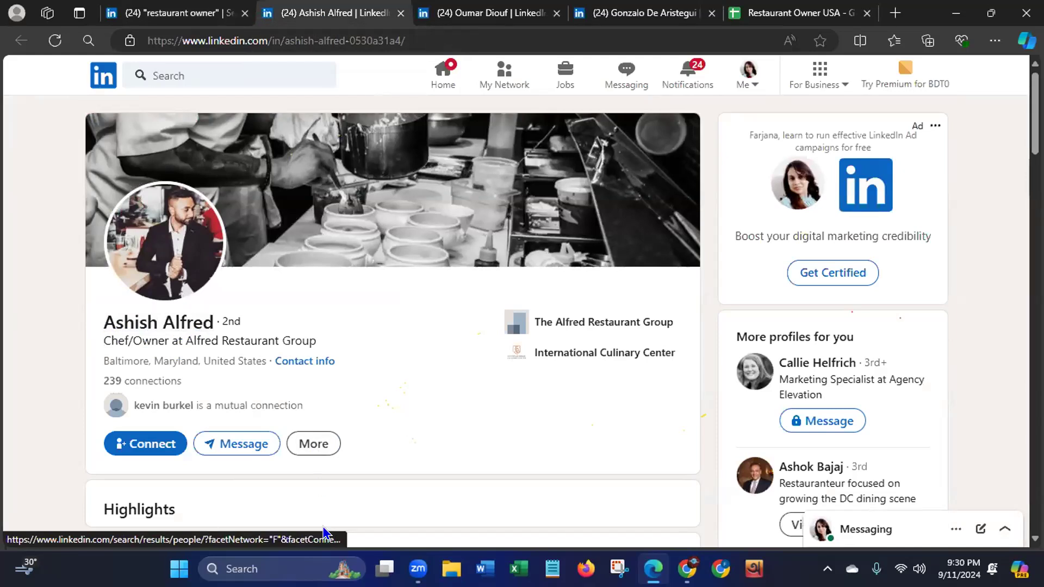
pyautogui.click(781, 17)
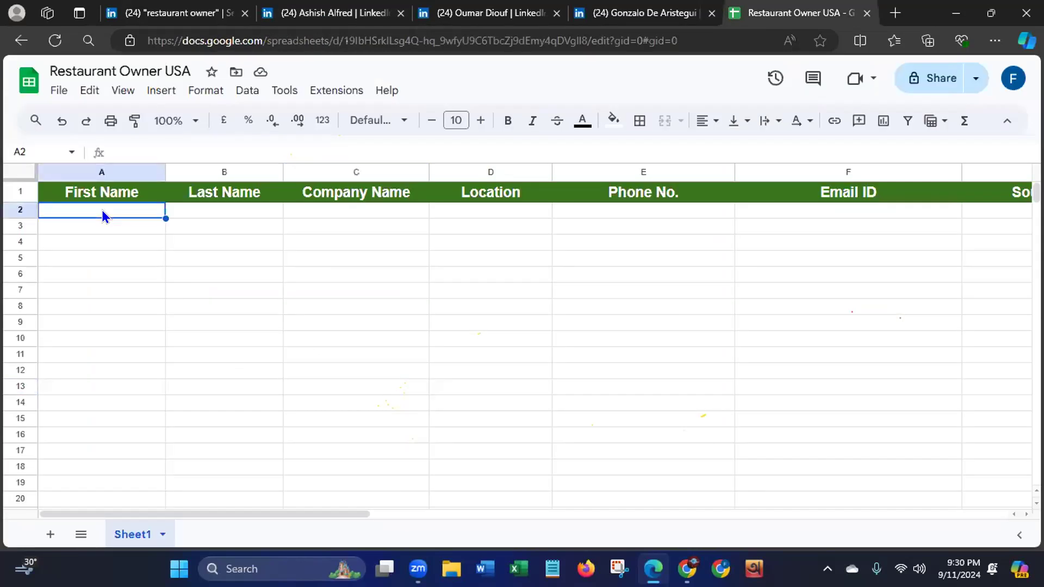
pyautogui.write('A')
pyautogui.rightClick(102, 210)
pyautogui.click(102, 210)
pyautogui.rightClick(102, 210)
pyautogui.click(102, 211)
pyautogui.rightClick(102, 211)
pyautogui.click(102, 211)
pyautogui.moveTo(49, 255); pyautogui.dragTo(67, 209)
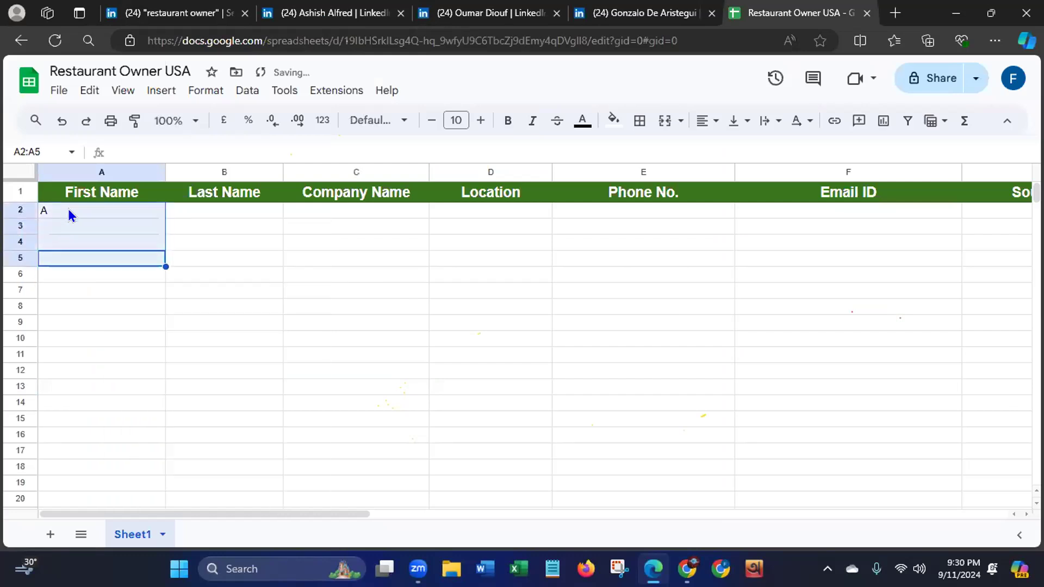
pyautogui.click(355, 402)
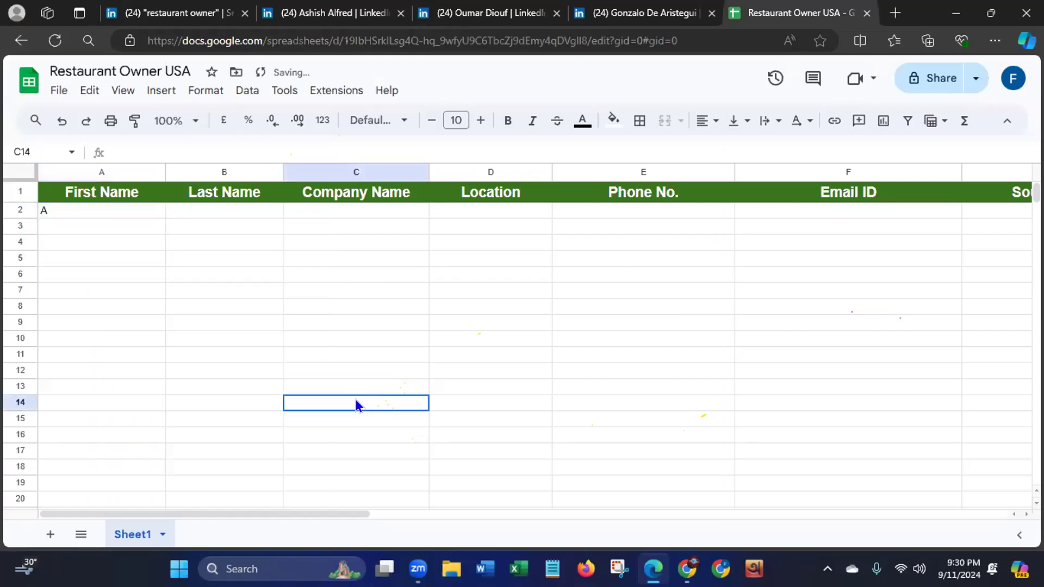
pyautogui.click(89, 213)
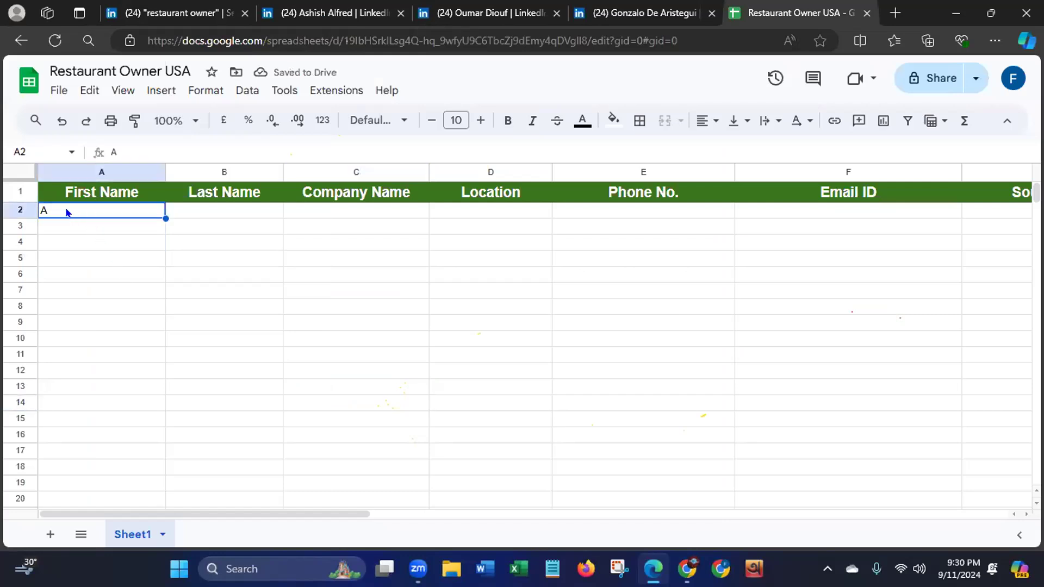
pyautogui.write('sh')
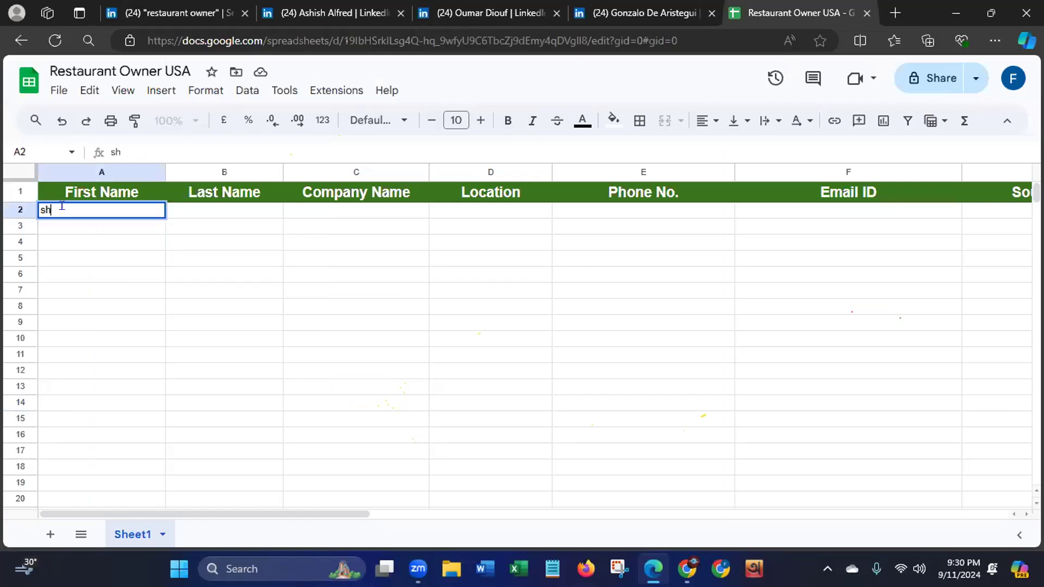
pyautogui.press('BackSpace')
pyautogui.press('BackSpace')
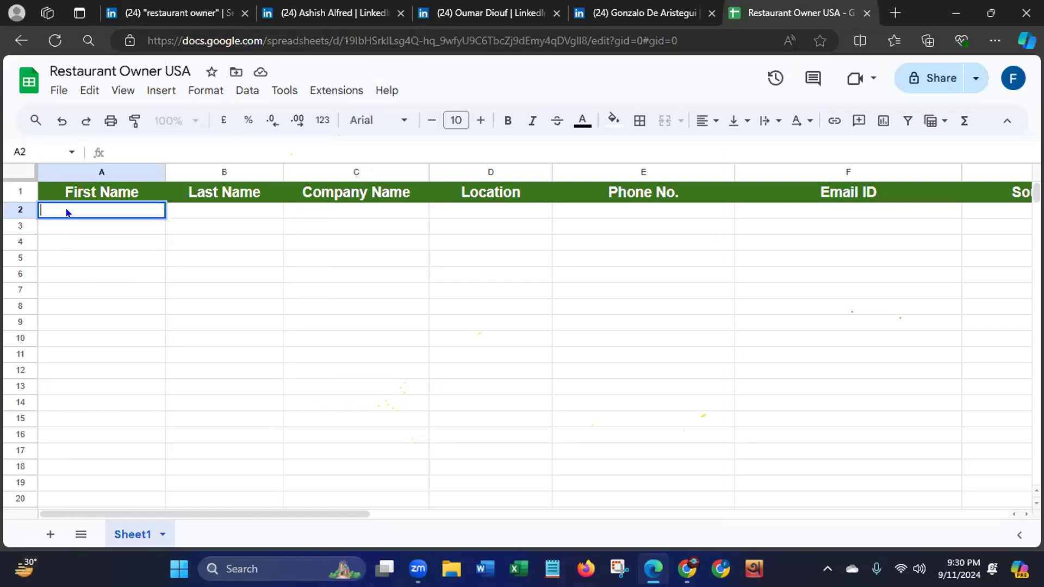
pyautogui.rightClick(67, 212)
pyautogui.press('Escape')
pyautogui.write('First Name\tLast Name\tCompany Name\tLocation\tPhone No.\tEmail ID\tSource\tSource URL')
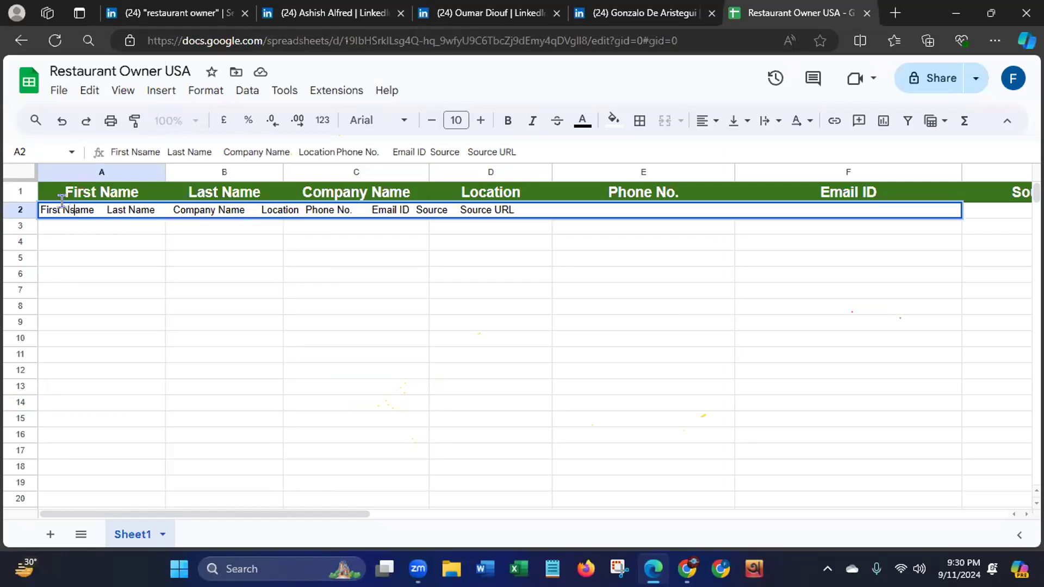
# - Delete row 2 containing the mistakenly pasted header text
pyautogui.click(12, 210)
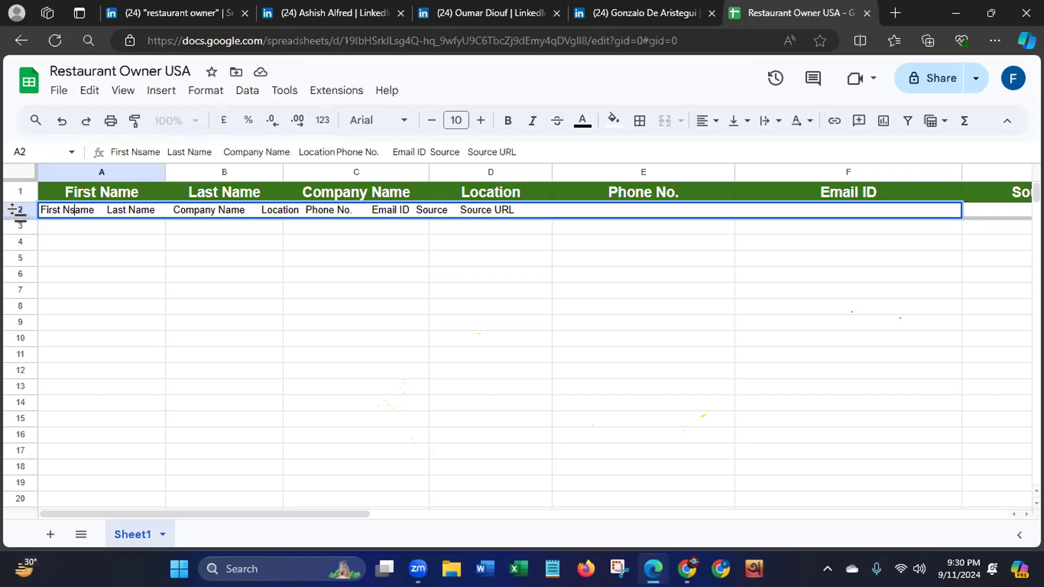
pyautogui.moveTo(233, 462); pyautogui.dragTo(129, 272)
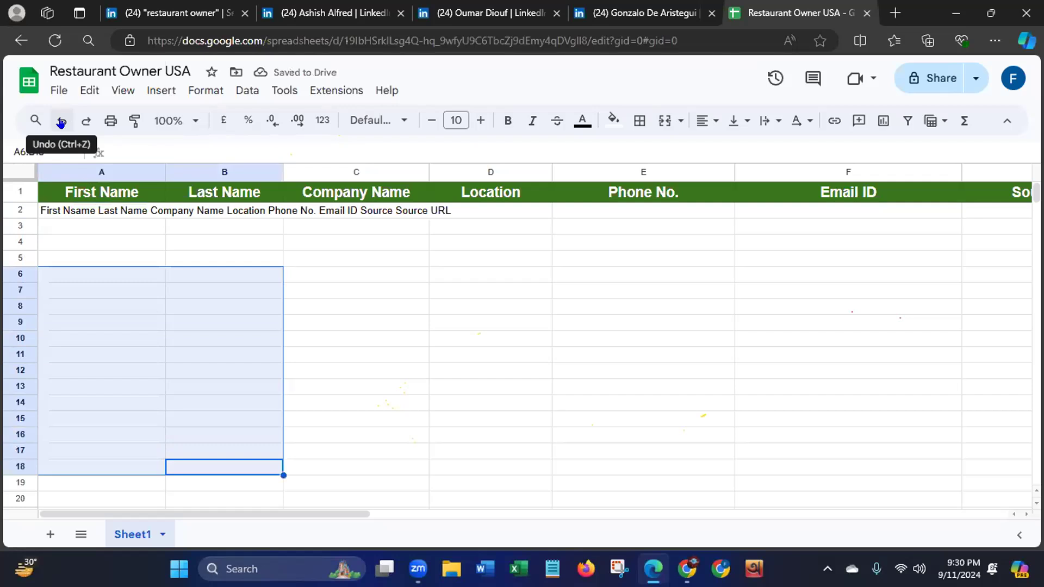
pyautogui.click(19, 205)
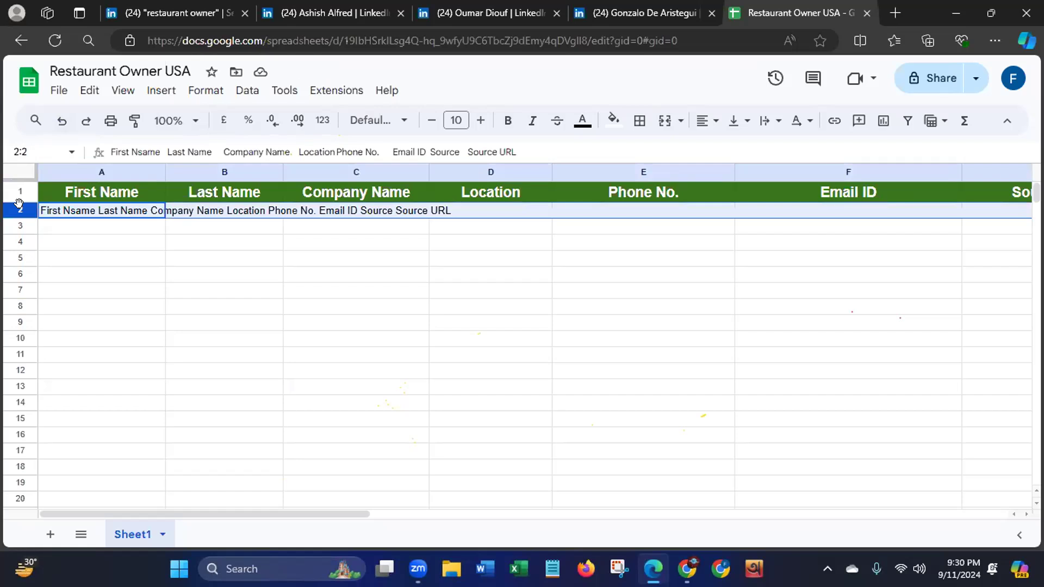
pyautogui.rightClick(19, 208)
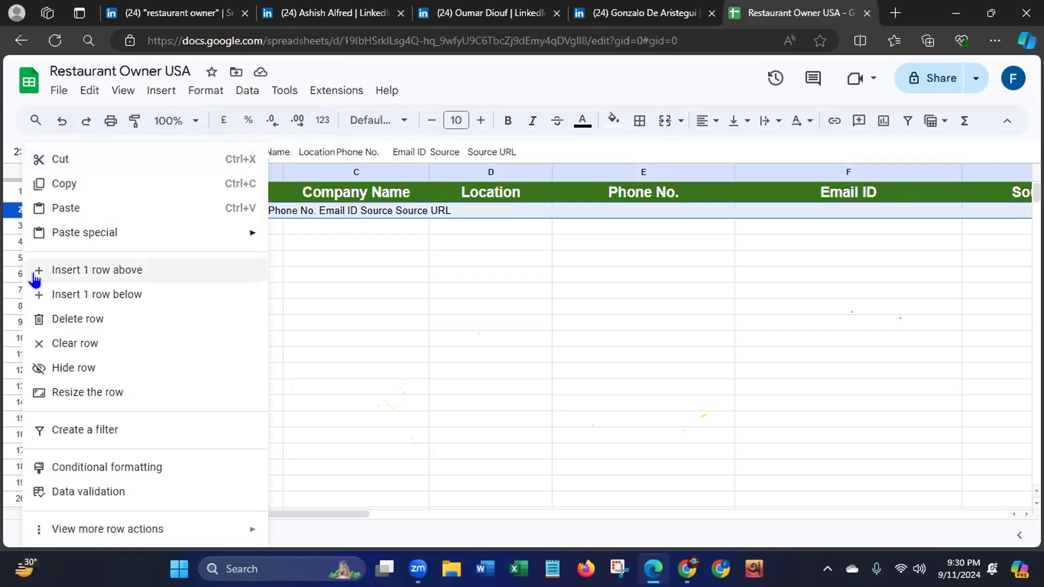
pyautogui.click(70, 320)
pyautogui.click(432, 451)
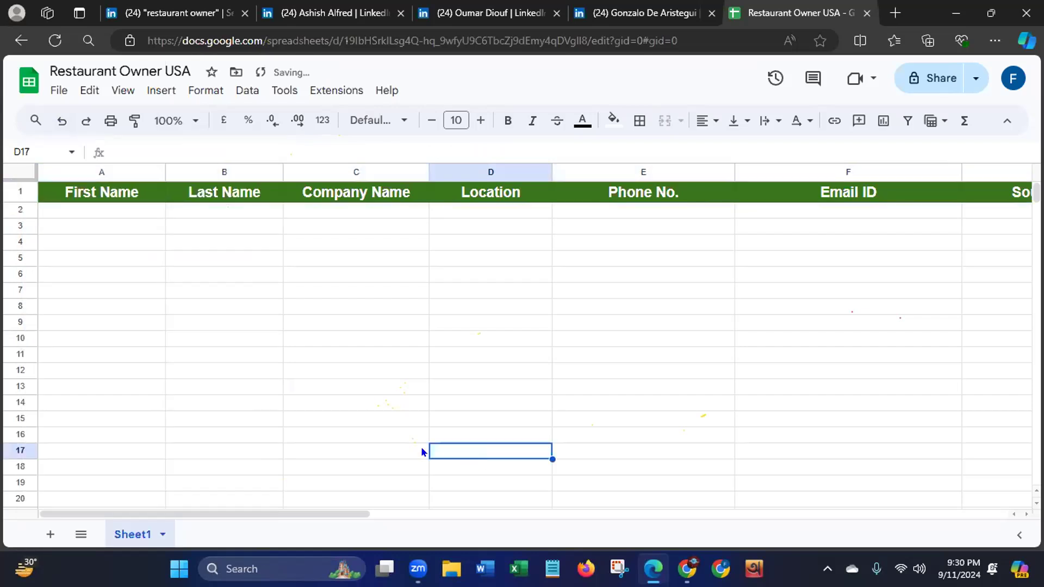
# - Enter the first lead's first name in A2 and last name in B2, as given on the LinkedIn profile
pyautogui.click(80, 214)
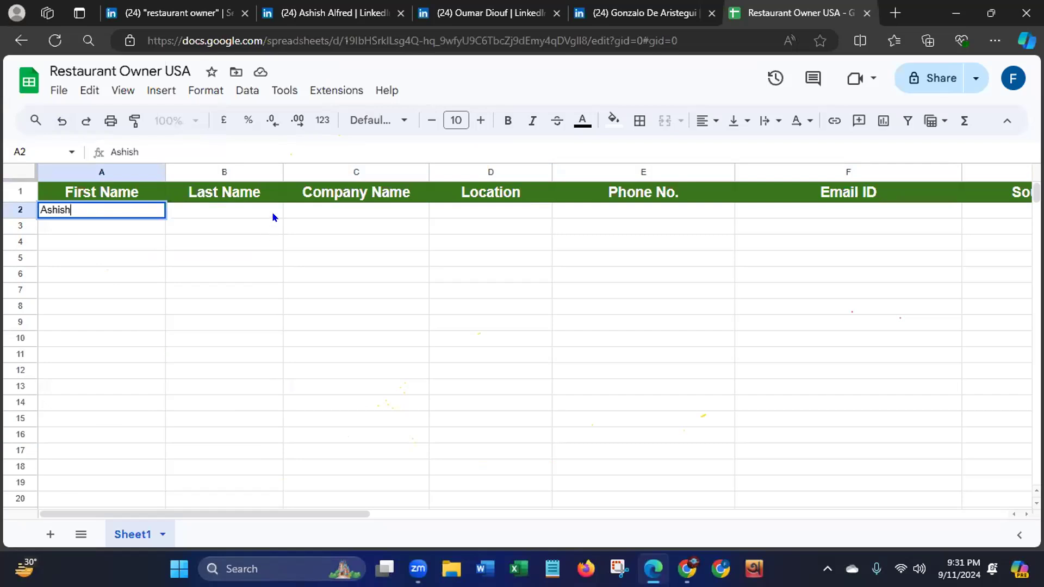
pyautogui.click(252, 215)
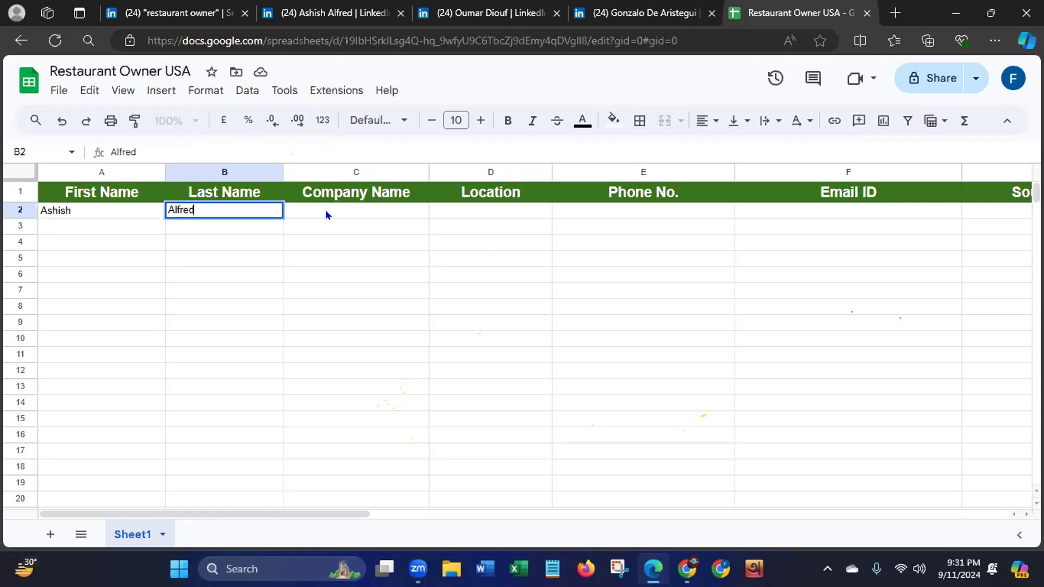
# - Copy the company name Alfred Restaurant Group from the first lead's LinkedIn headline into cell C2 of the lead sheet
pyautogui.click(327, 15)
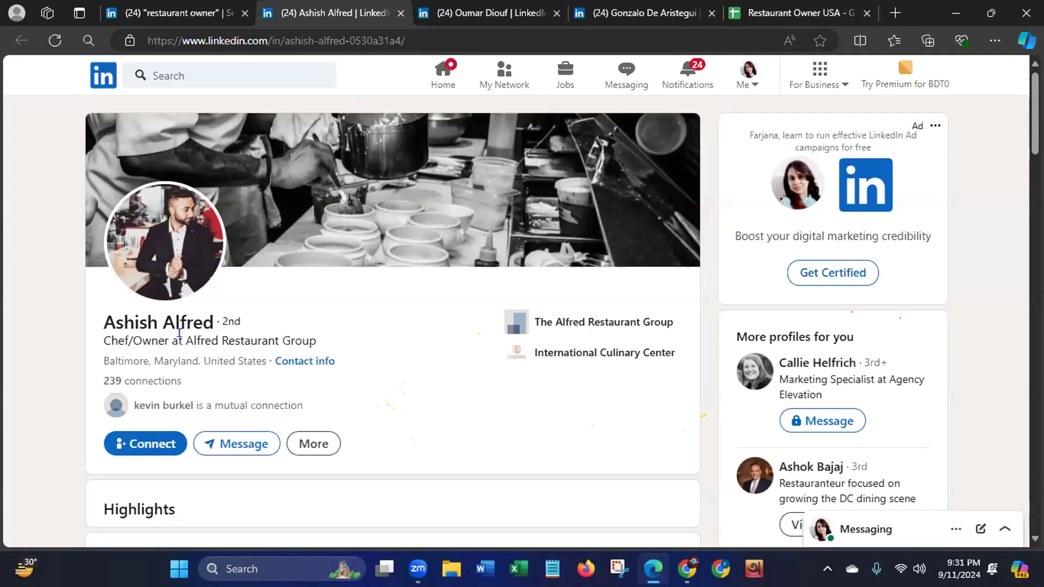
pyautogui.moveTo(185, 340); pyautogui.dragTo(320, 349)
pyautogui.hotkey('ctrl', 'c')
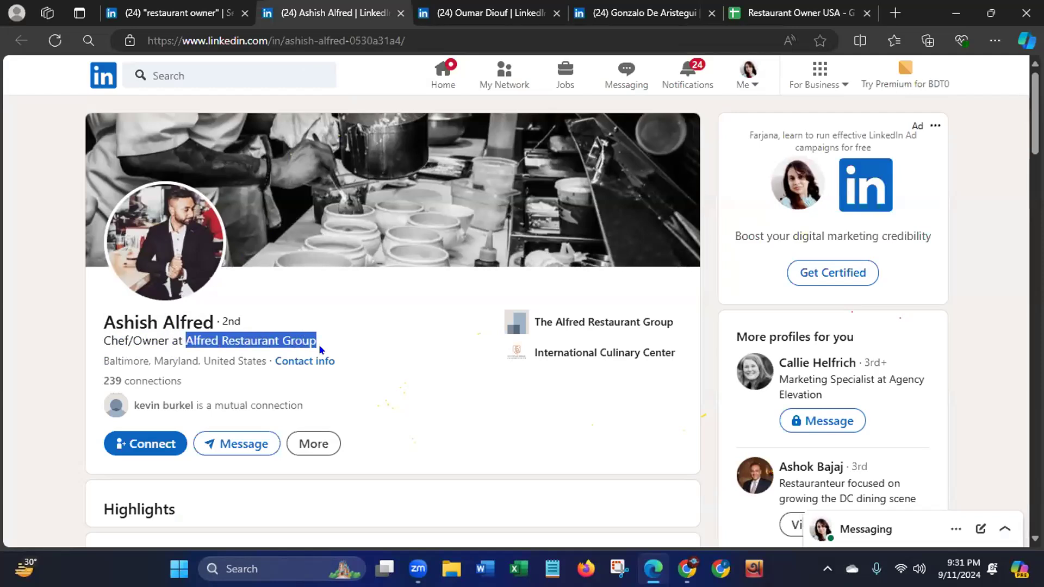
pyautogui.rightClick(274, 341)
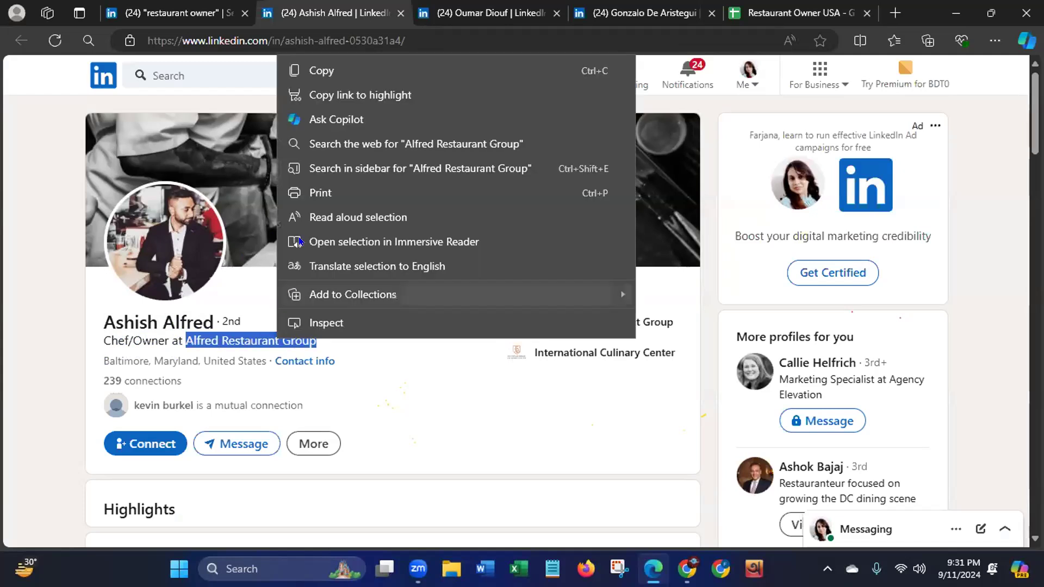
pyautogui.click(334, 74)
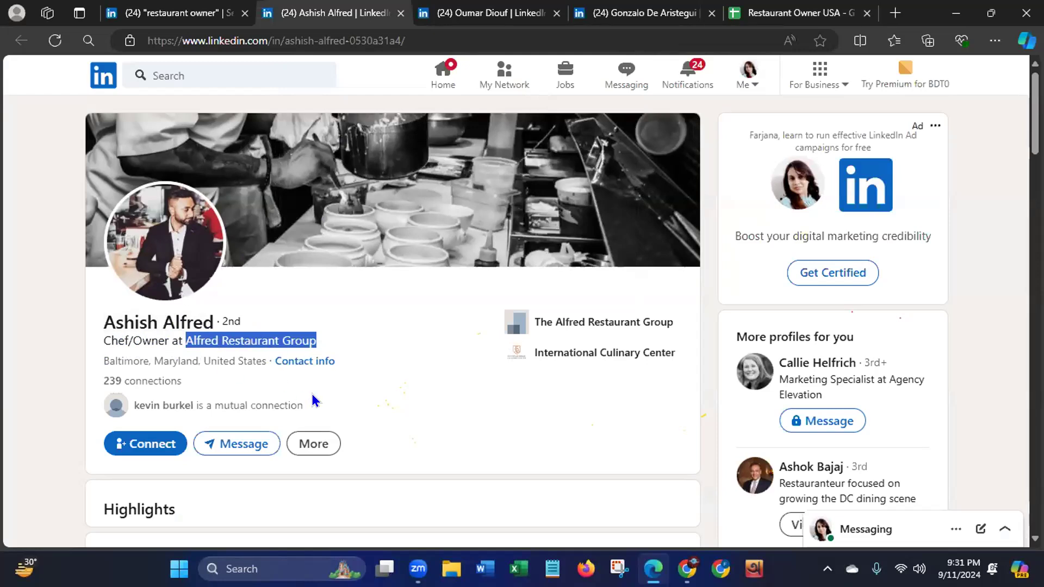
pyautogui.click(769, 16)
pyautogui.click(347, 212)
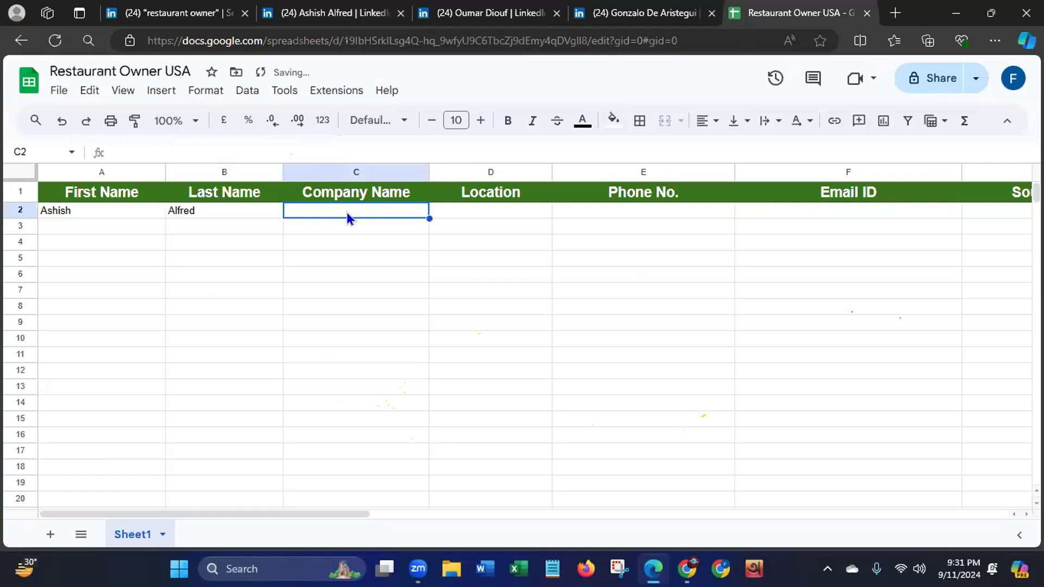
pyautogui.hotkey('ctrl', 'v')
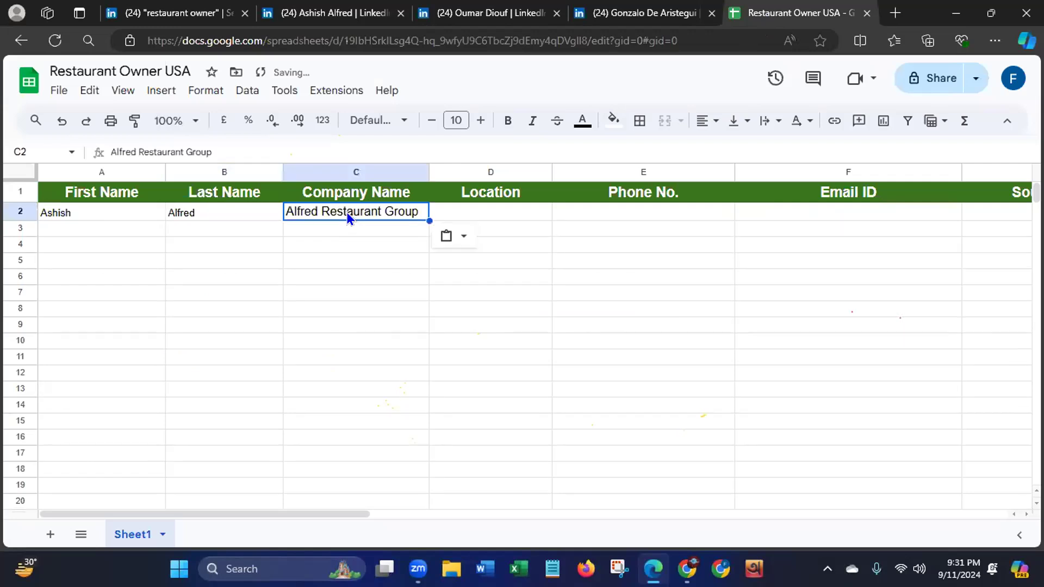
# - Copy the location "Baltimore, Maryland, United States" from the first lead's LinkedIn profile into D2 and widen column D to fit it
pyautogui.click(486, 212)
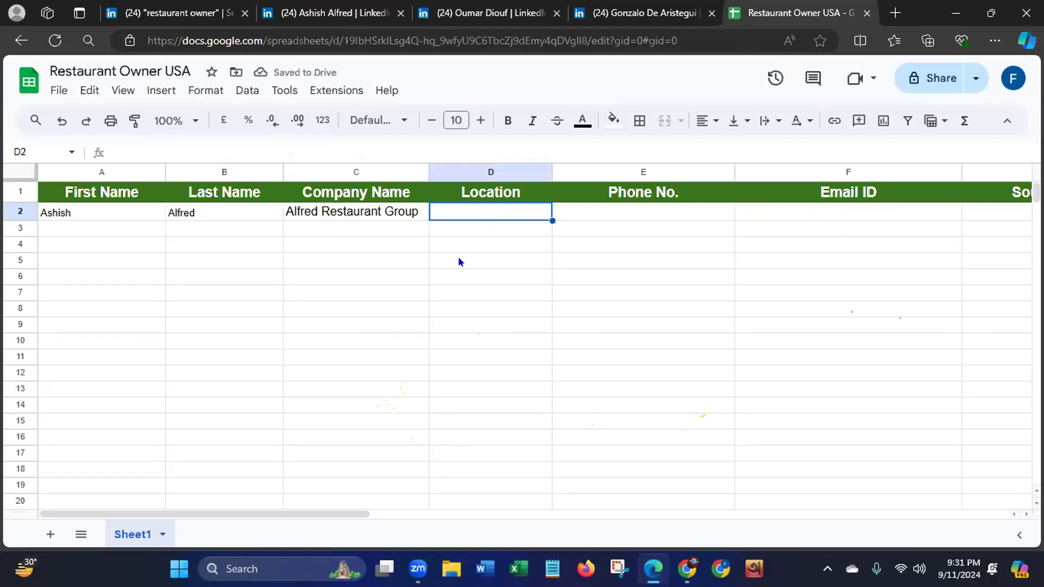
pyautogui.click(311, 16)
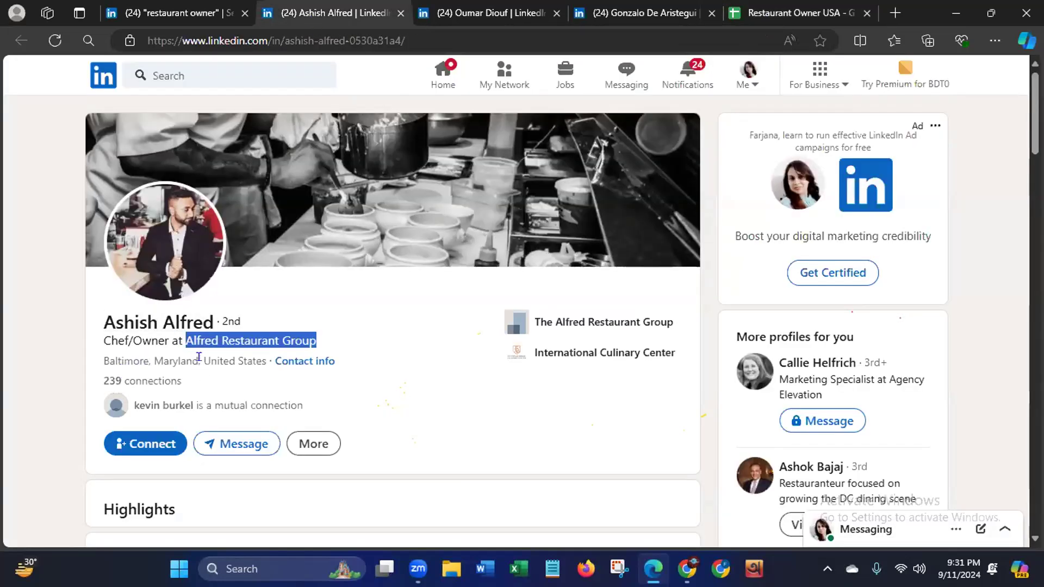
pyautogui.moveTo(203, 361); pyautogui.dragTo(268, 363)
pyautogui.moveTo(103, 361); pyautogui.dragTo(266, 362)
pyautogui.hotkey('ctrl', 'c')
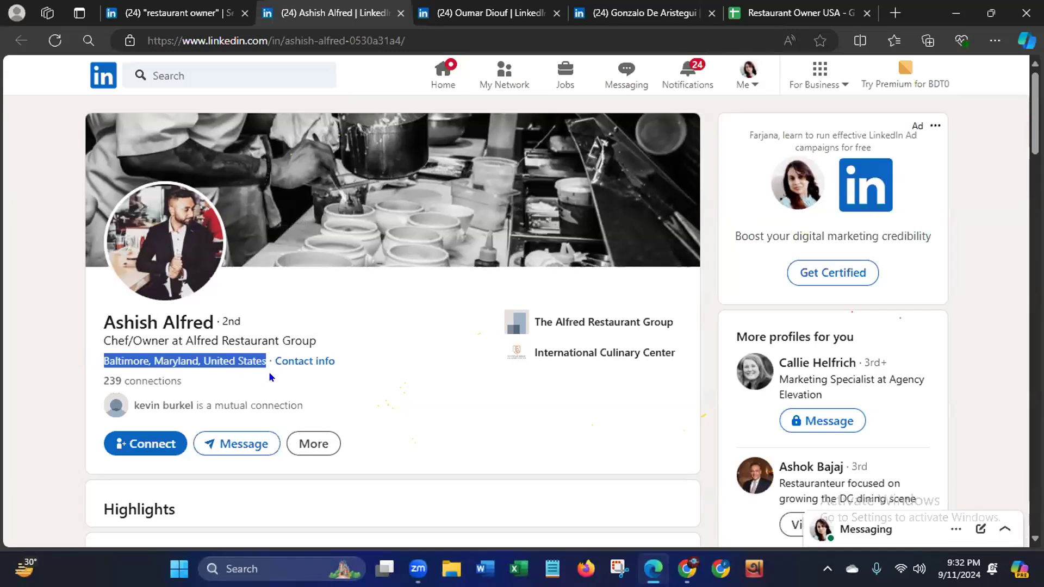
pyautogui.rightClick(224, 362)
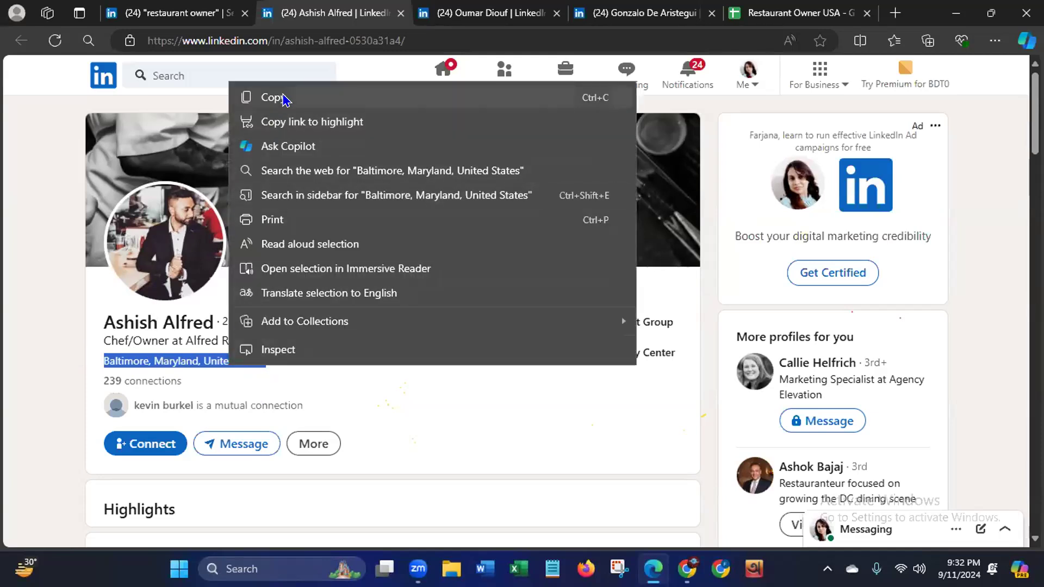
pyautogui.click(283, 100)
pyautogui.click(790, 13)
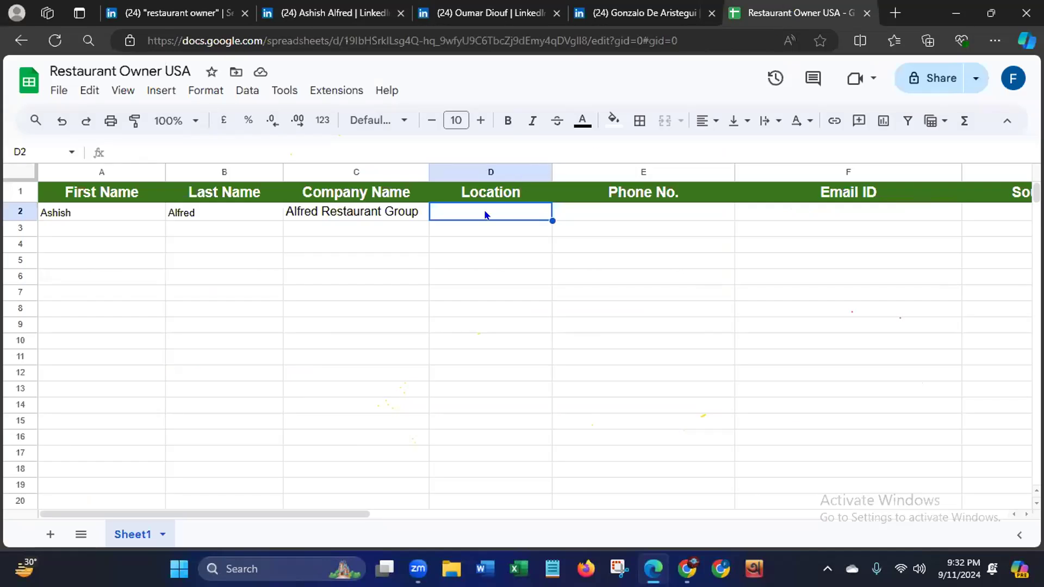
pyautogui.hotkey('ctrl', 'v')
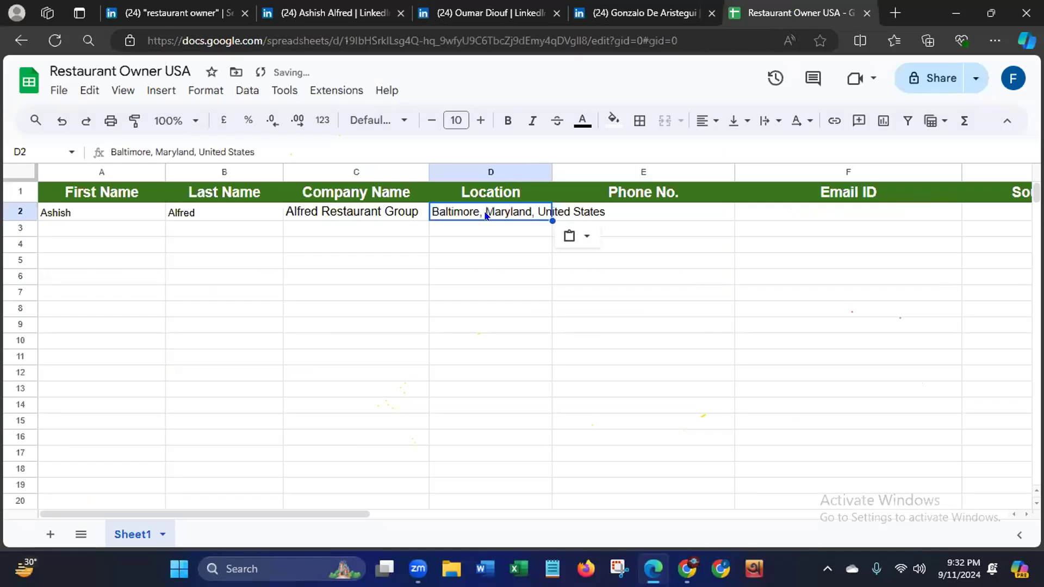
pyautogui.moveTo(551, 170); pyautogui.dragTo(606, 169)
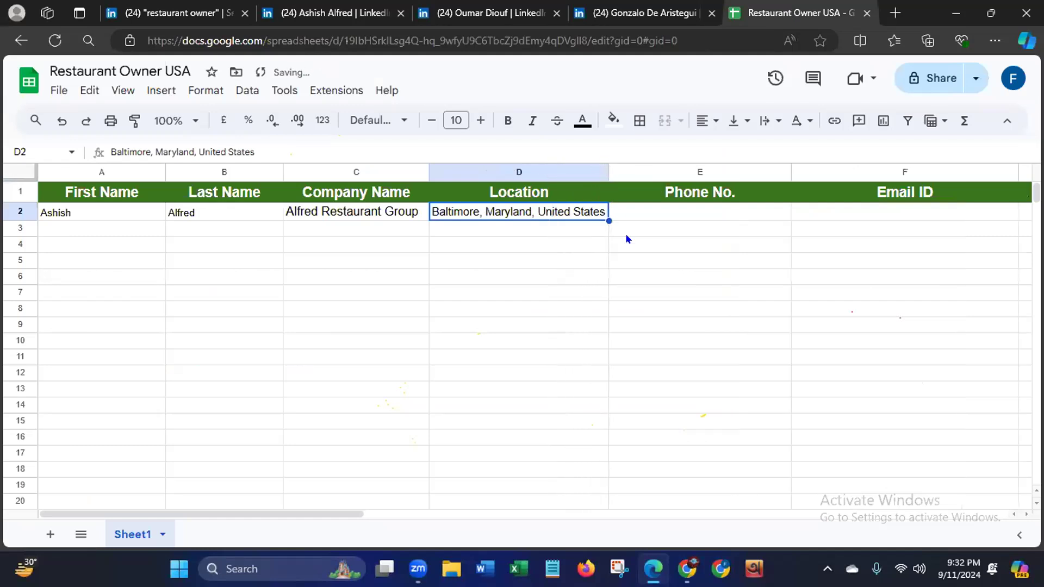
# - Enter LinkedIn as the first lead's source in G2
pyautogui.moveTo(310, 514); pyautogui.dragTo(396, 530)
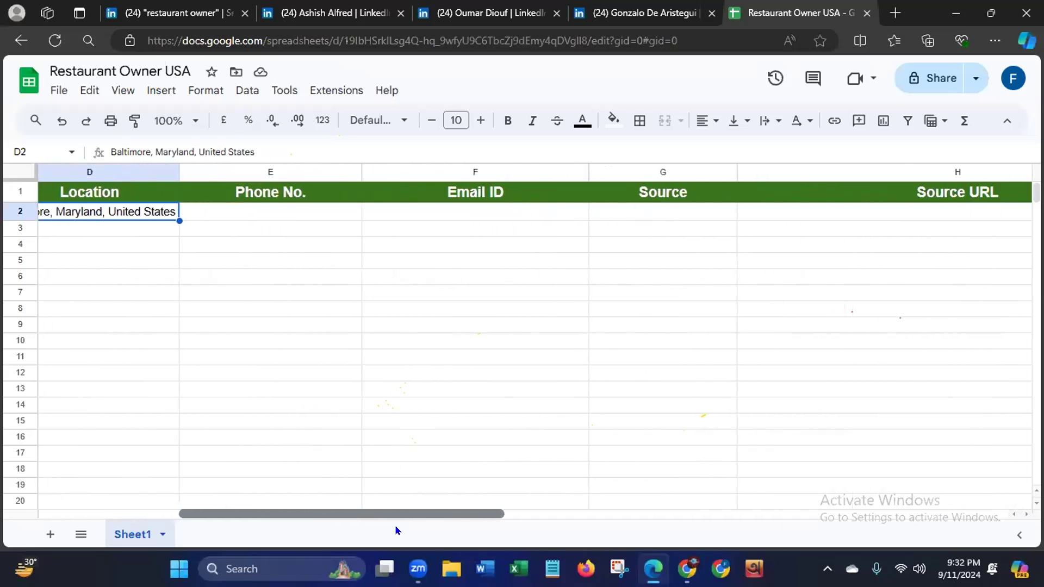
pyautogui.click(676, 219)
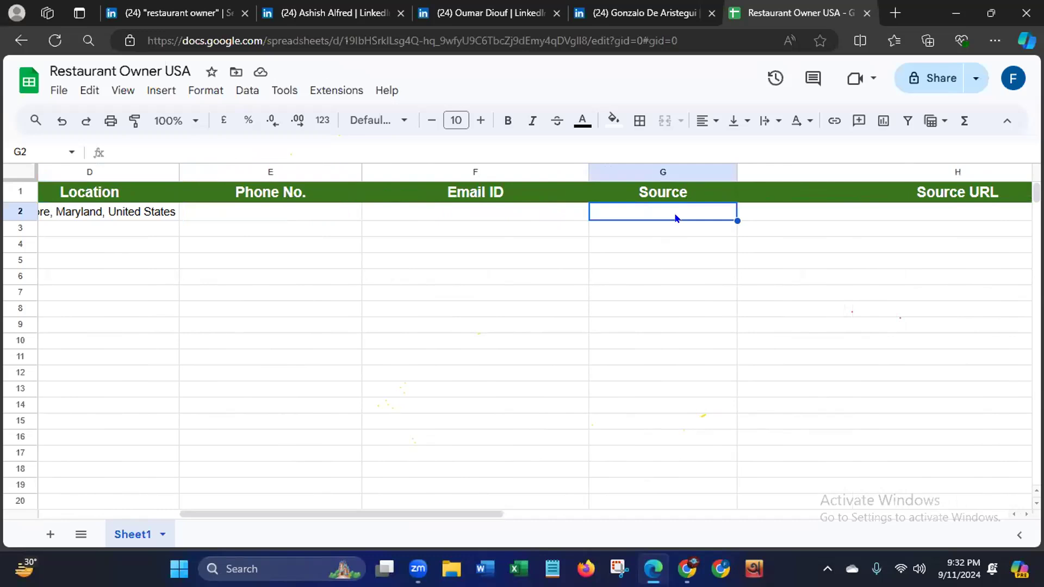
pyautogui.write('Linked')
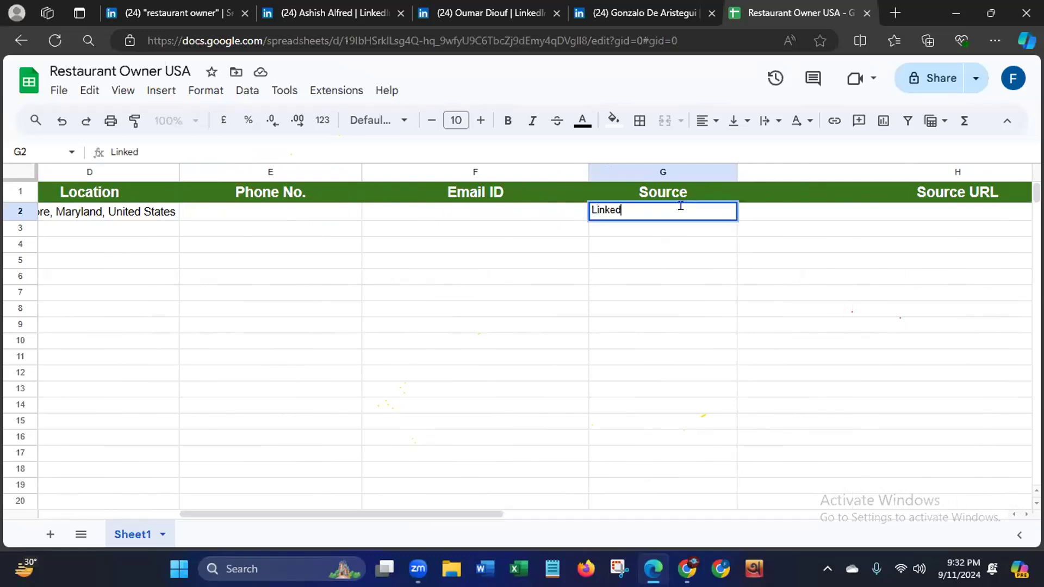
pyautogui.write('In')
# - Copy the first lead's LinkedIn profile URL into the Source URL cell H2 and check the pasted link
pyautogui.click(798, 216)
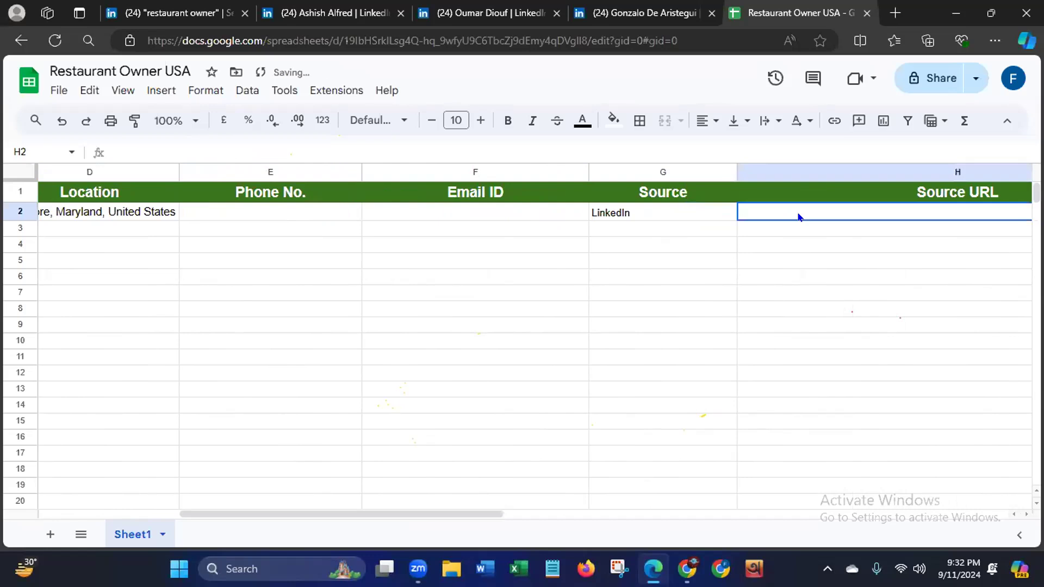
pyautogui.click(336, 17)
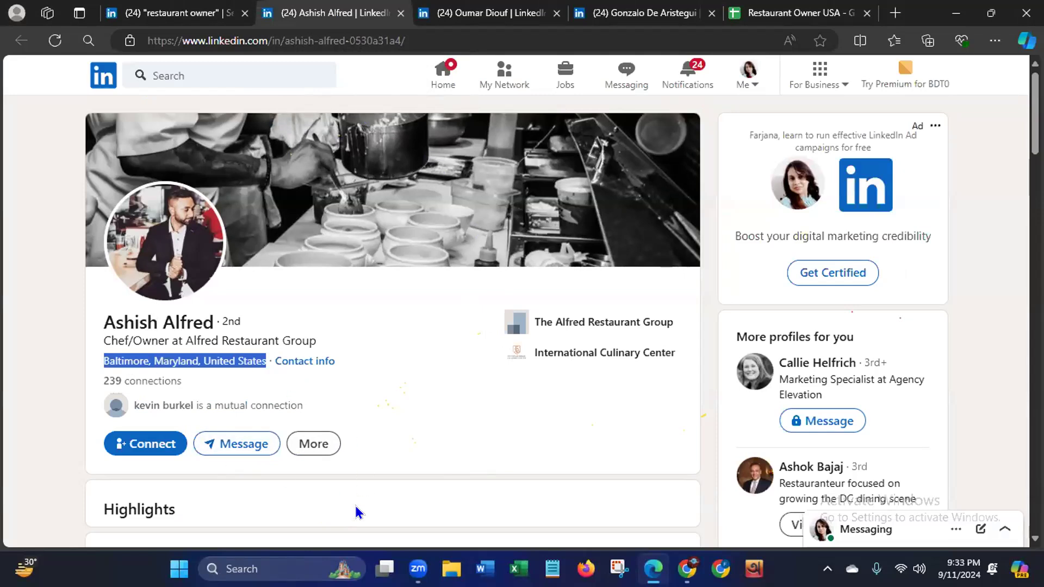
pyautogui.click(142, 41)
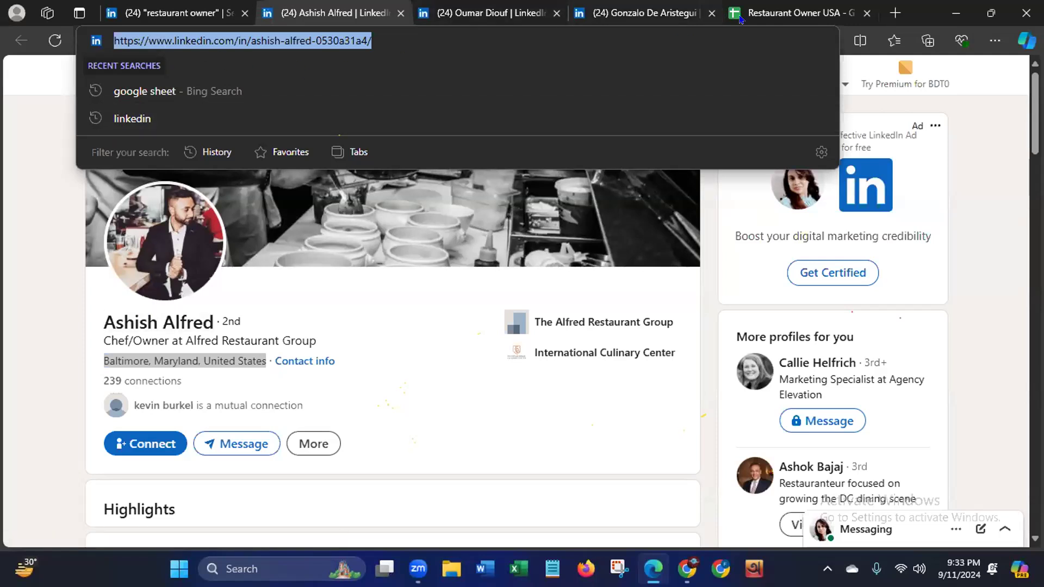
pyautogui.click(776, 18)
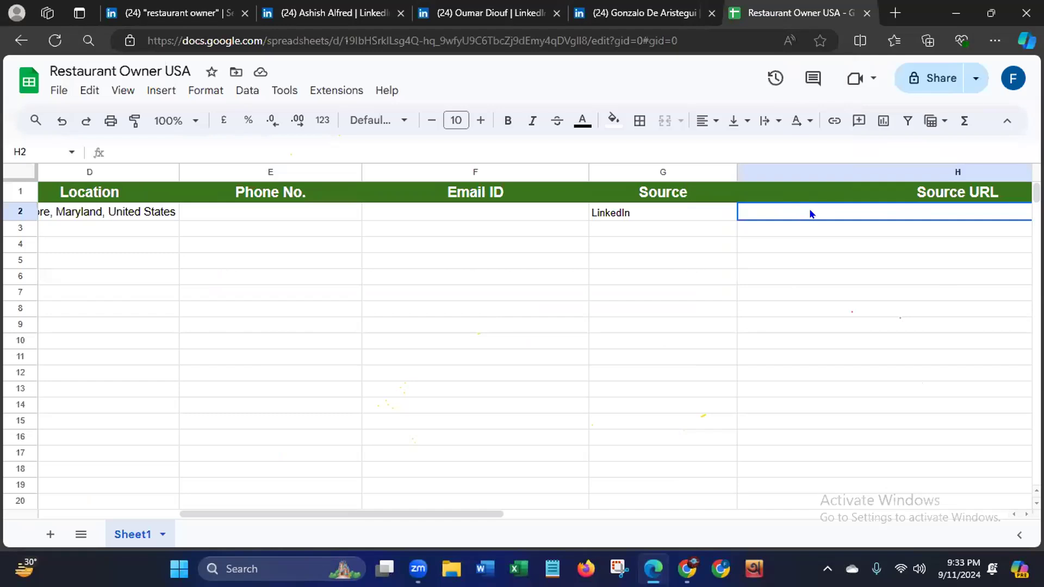
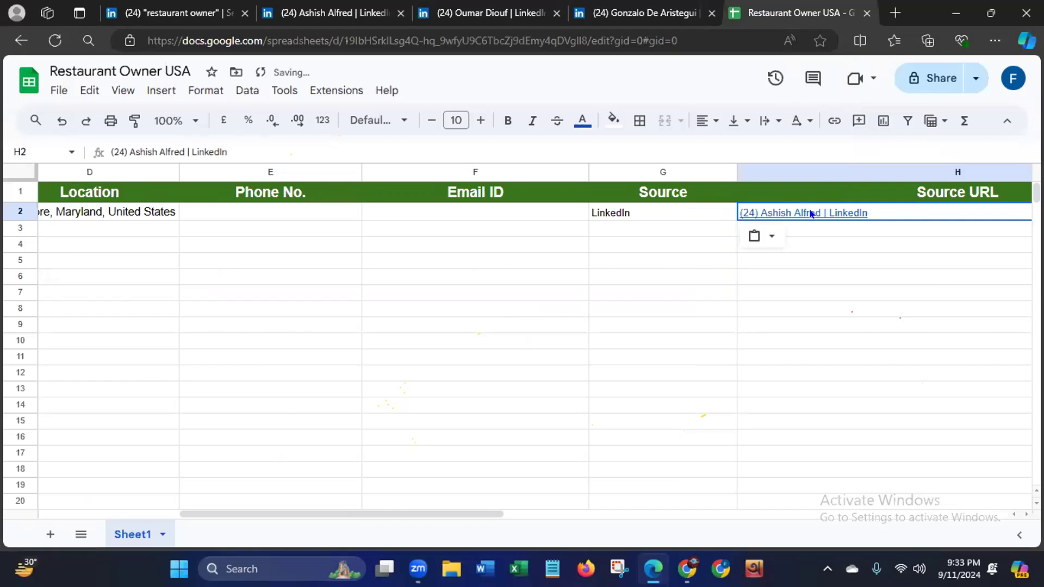
pyautogui.click(784, 353)
pyautogui.click(896, 214)
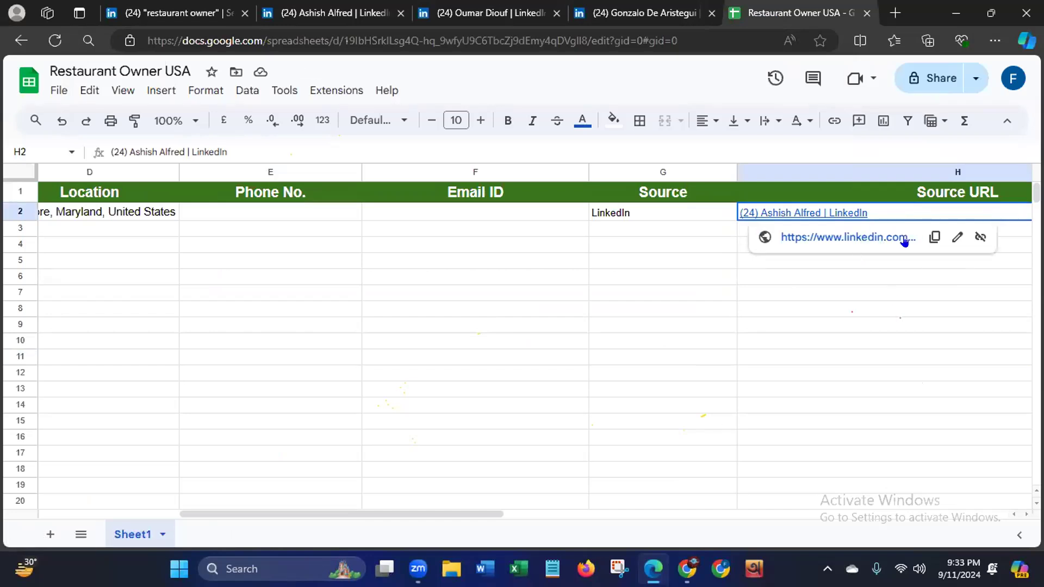
pyautogui.click(617, 498)
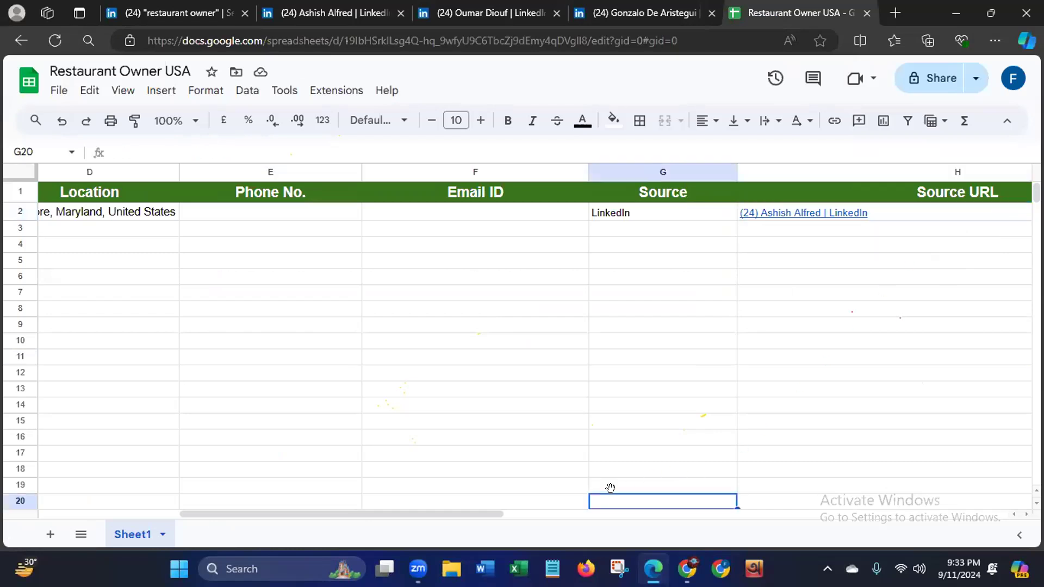
# - Look for the first lead's phone number and email on the LinkedIn profile, including its Contact info, and close the contact details
pyautogui.moveTo(224, 512); pyautogui.dragTo(99, 462)
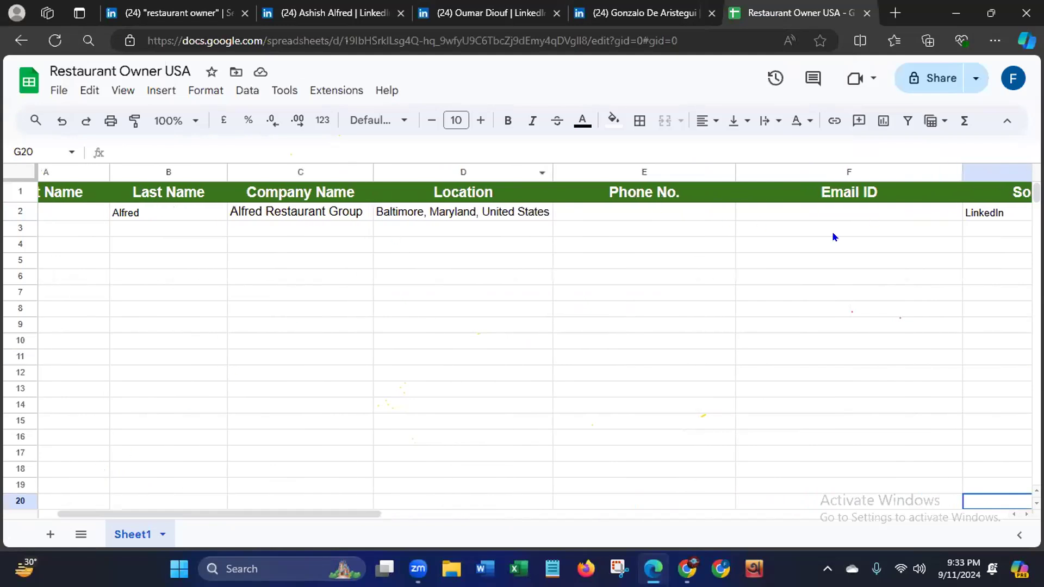
pyautogui.click(317, 15)
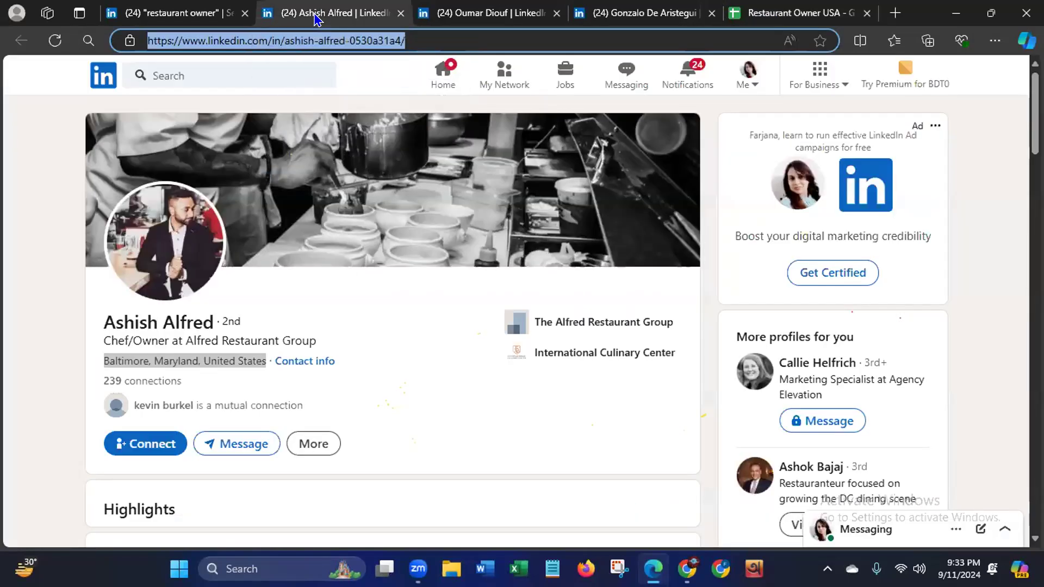
pyautogui.click(25, 324)
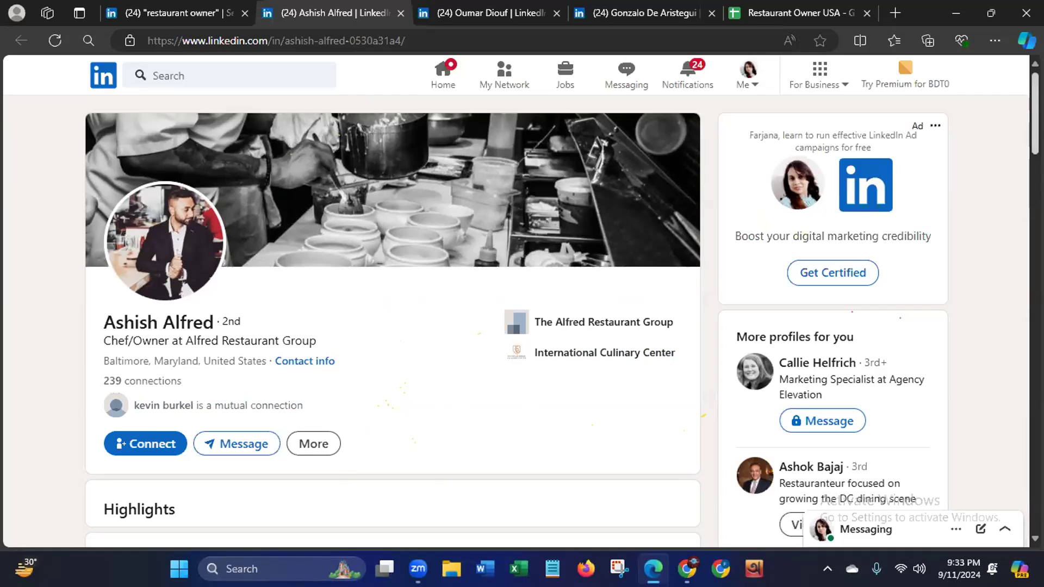
pyautogui.scroll(-5, 522, 321)
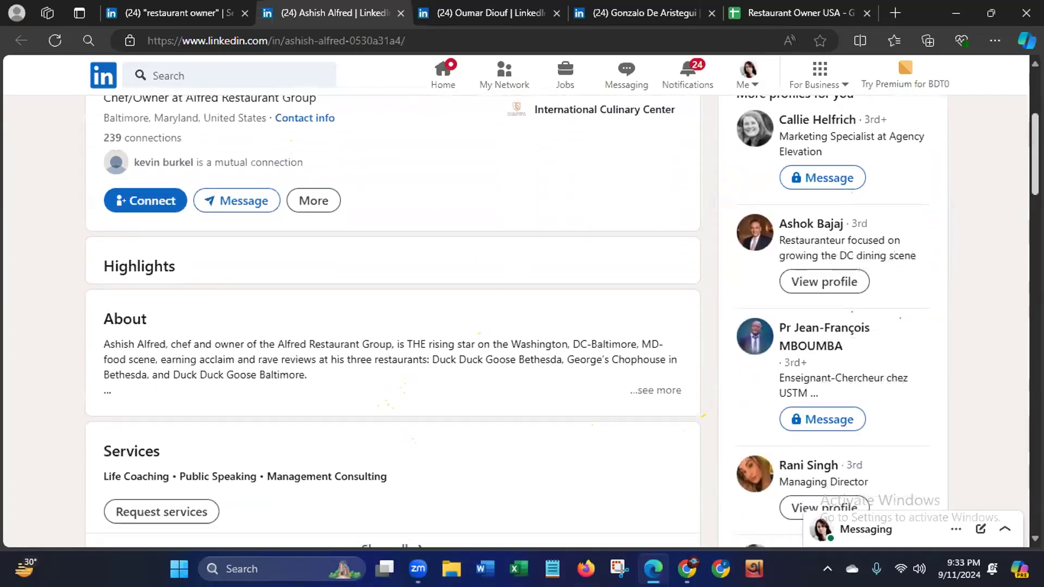
pyautogui.scroll(-1, 522, 321)
pyautogui.scroll(5, 522, 321)
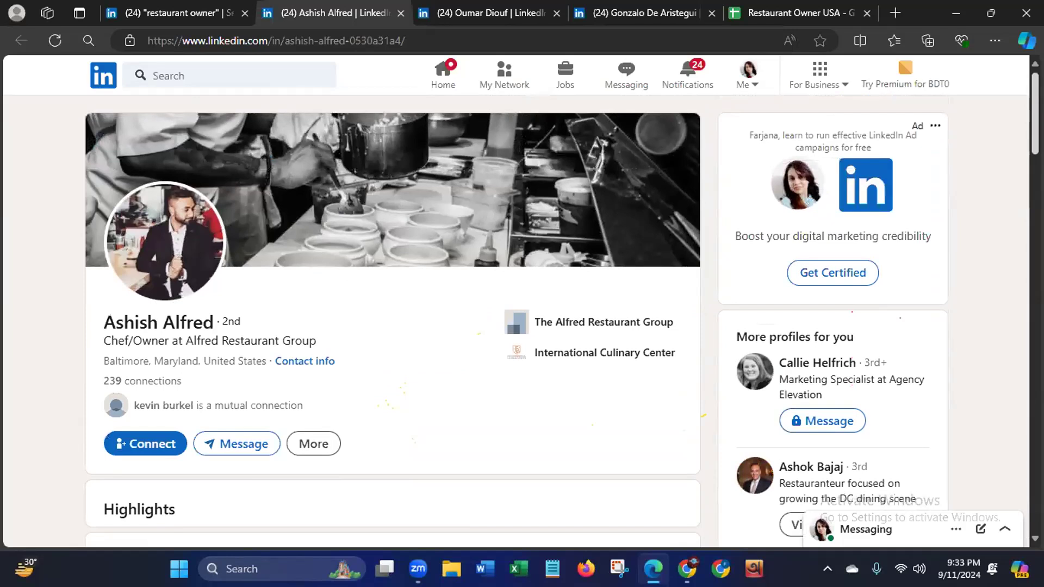
pyautogui.scroll(-5, 1021, 154)
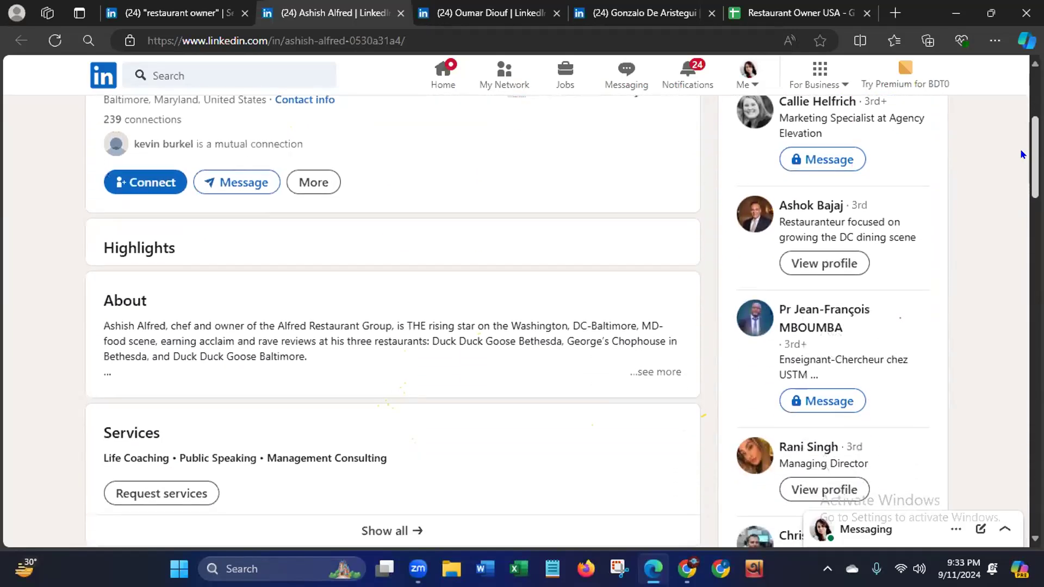
pyautogui.scroll(5, 1021, 155)
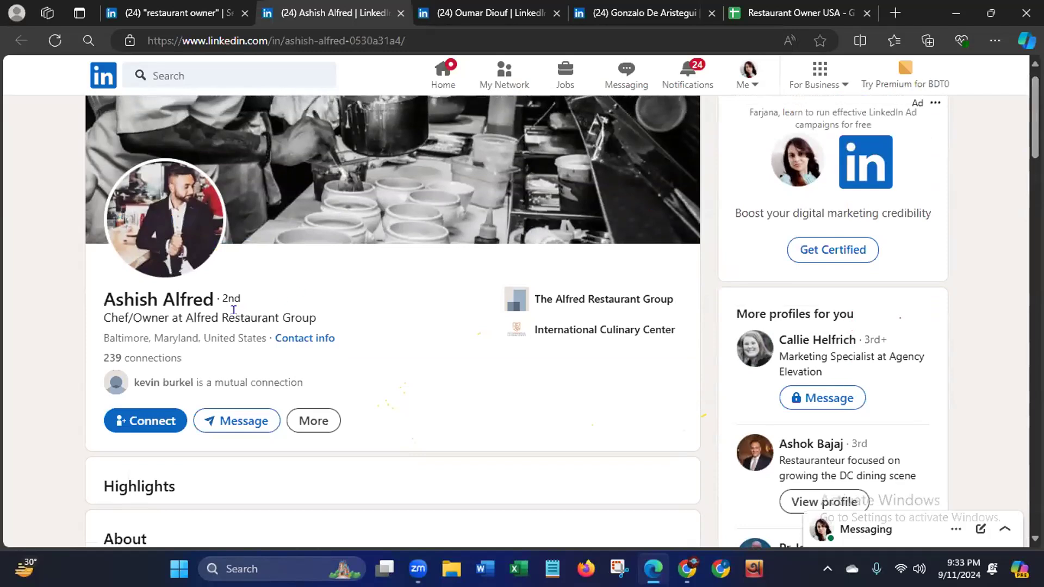
pyautogui.click(299, 339)
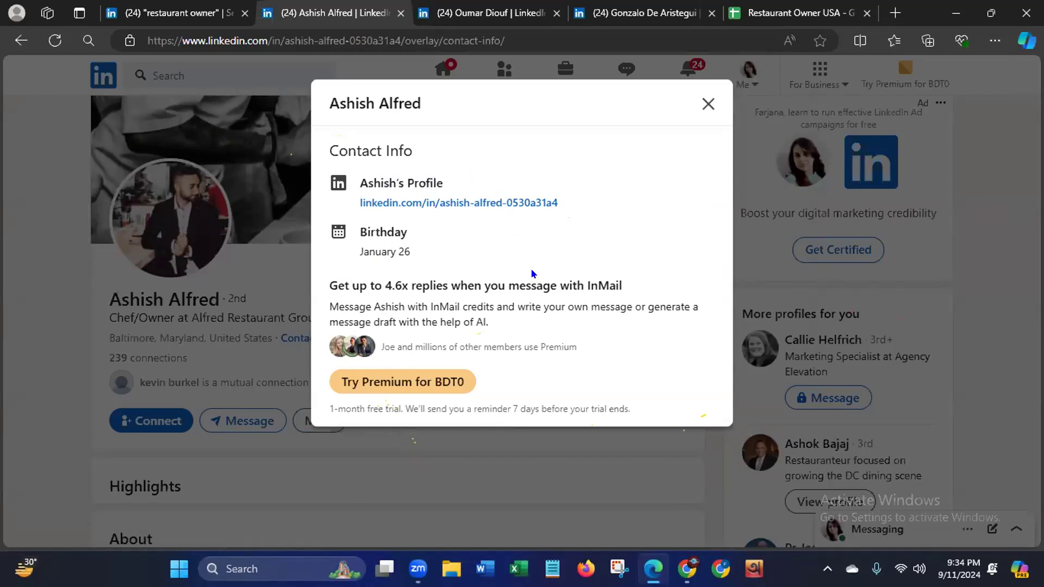
pyautogui.click(706, 104)
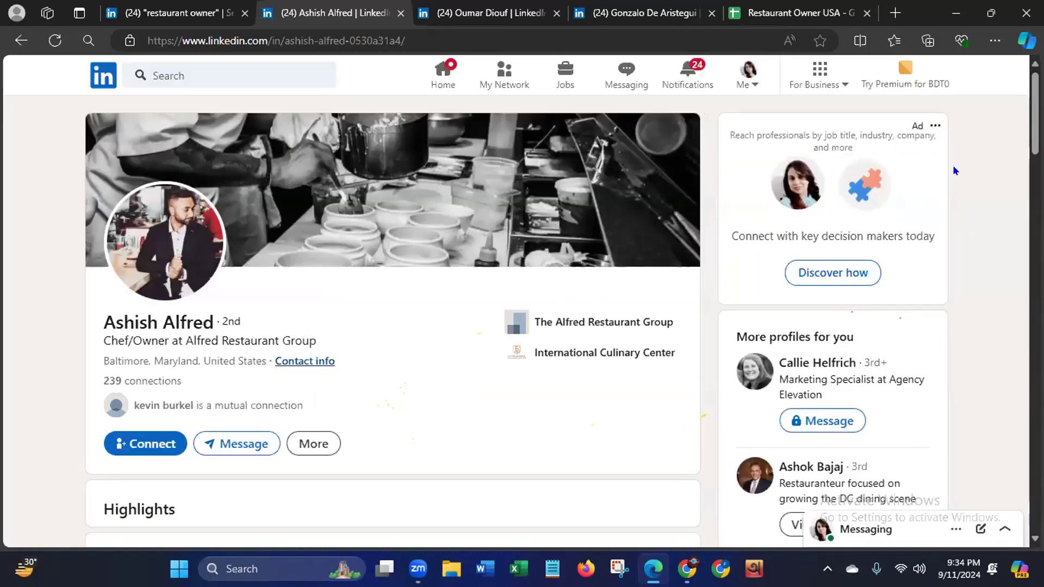
# - Expand the full About text on the first lead's profile and read through it for contact details
pyautogui.scroll(-5, 1021, 176)
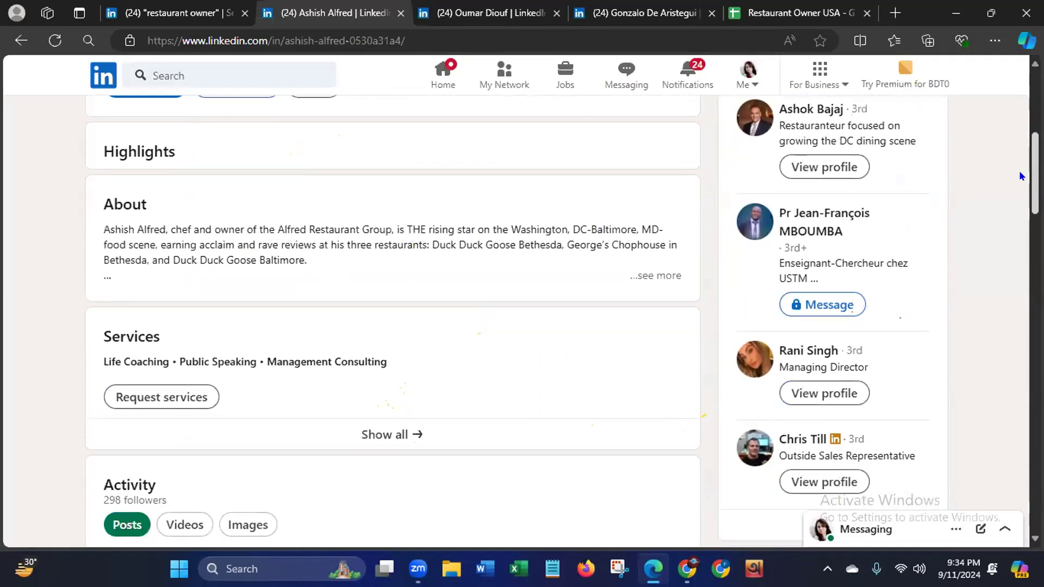
pyautogui.click(664, 276)
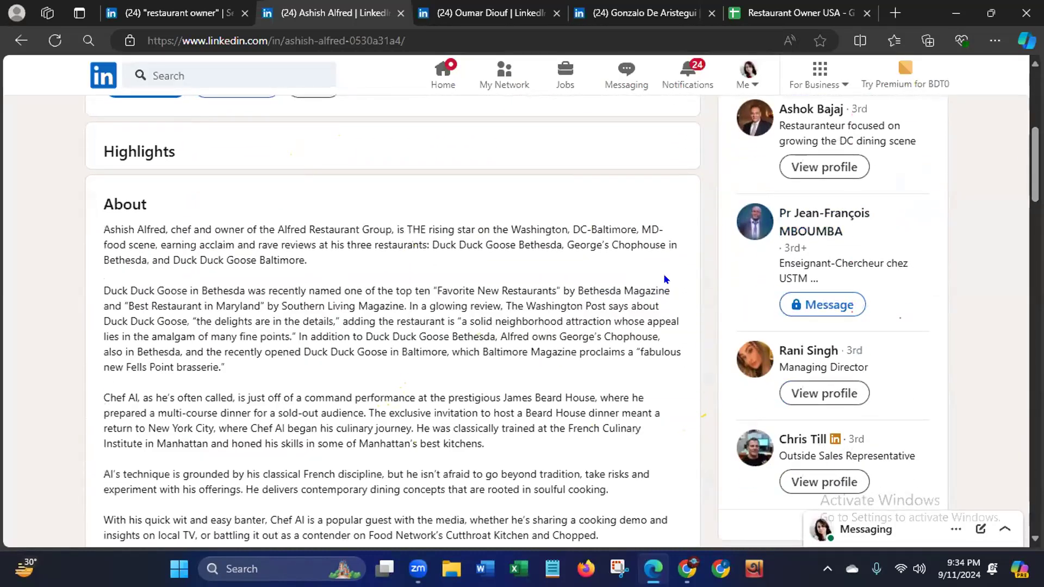
pyautogui.scroll(-4, 1034, 217)
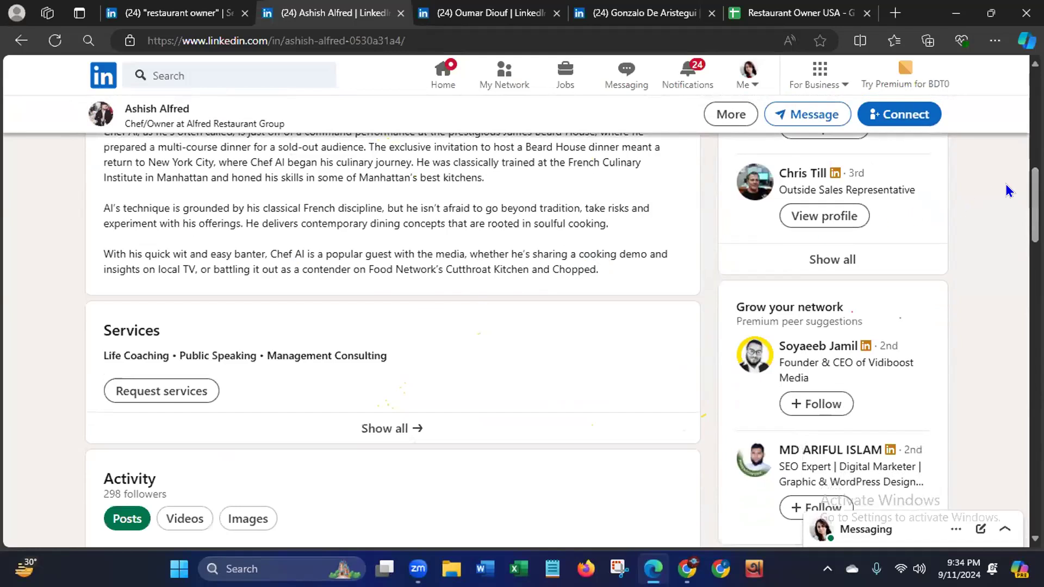
# - Look through the rest of the first lead's LinkedIn profile, from Services down to Interests, for contact details
pyautogui.scroll(-4, 1034, 218)
pyautogui.scroll(-5, 1007, 283)
pyautogui.scroll(-4, 1006, 297)
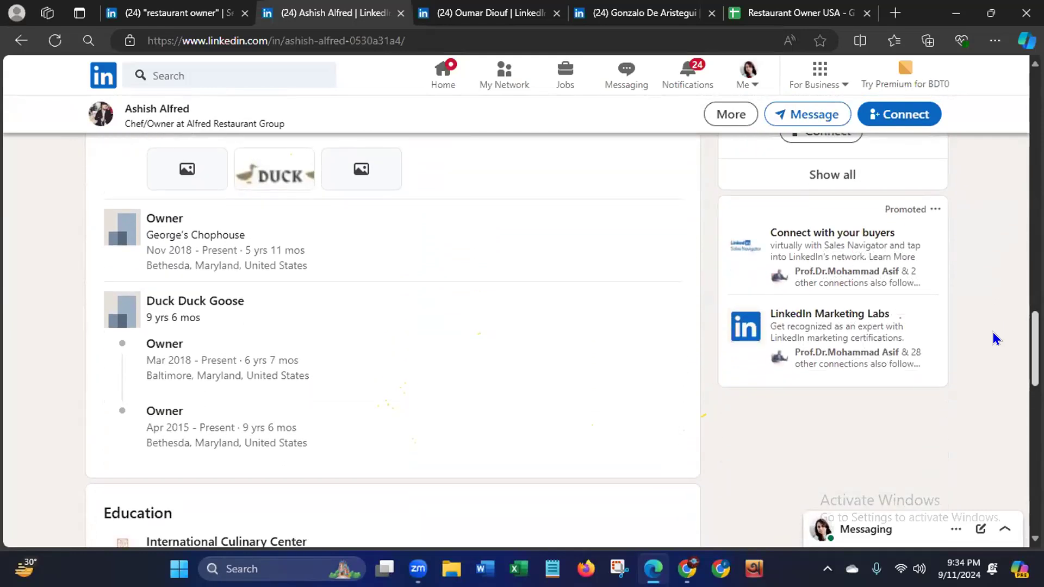
pyautogui.scroll(-4, 993, 339)
pyautogui.scroll(-9, 981, 372)
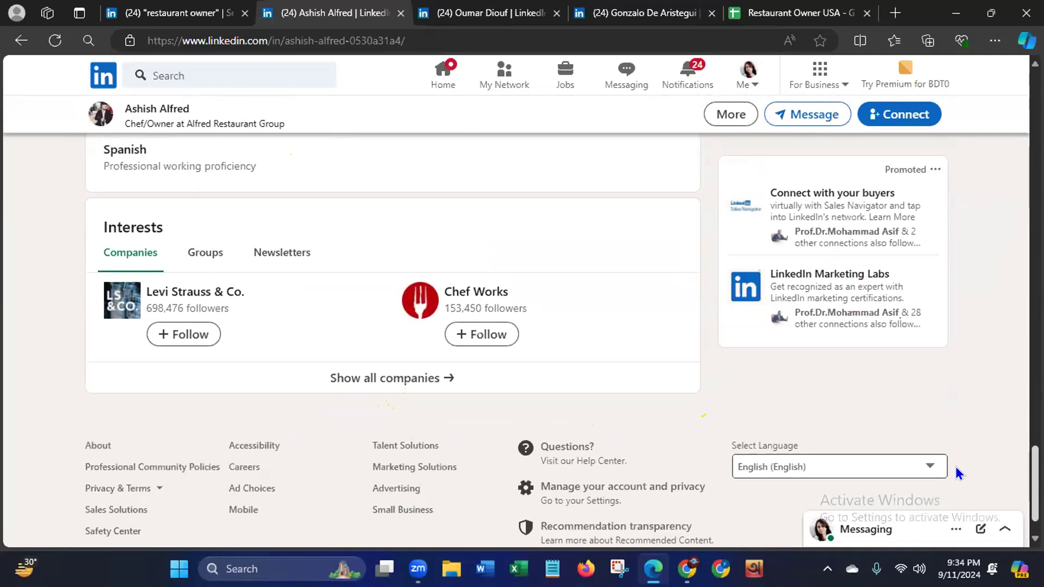
pyautogui.scroll(18, 986, 338)
pyautogui.scroll(10, 684, 133)
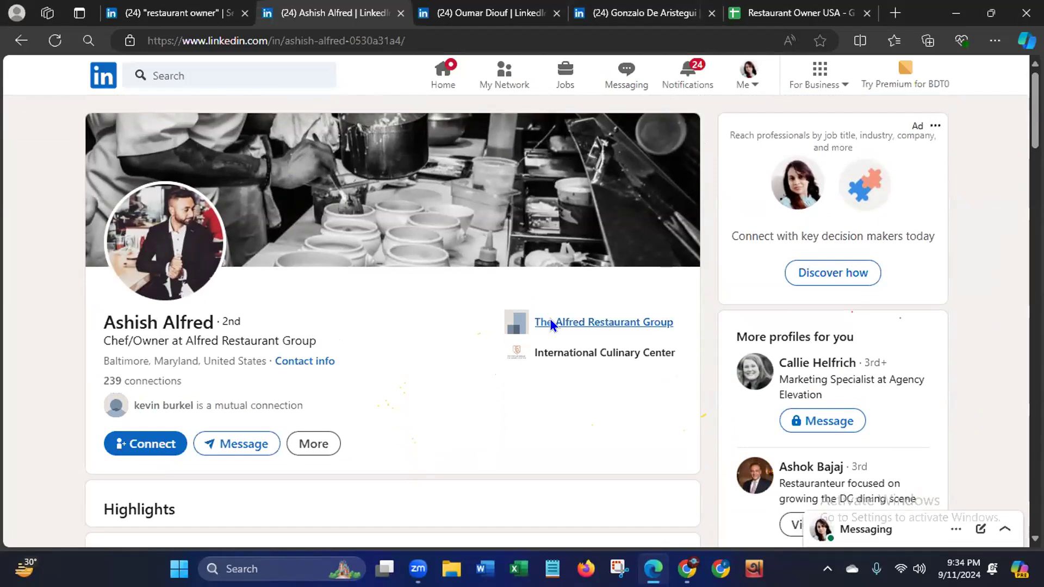
# - Follow The Alfred Restaurant Group link in the profile header and look over the Experience and Activity sections
pyautogui.rightClick(581, 324)
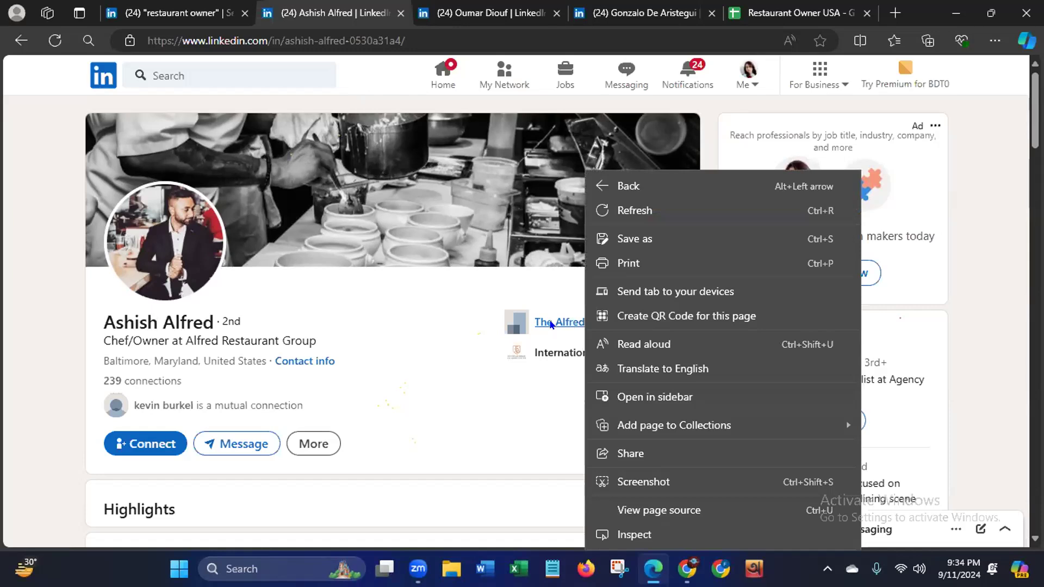
pyautogui.click(527, 425)
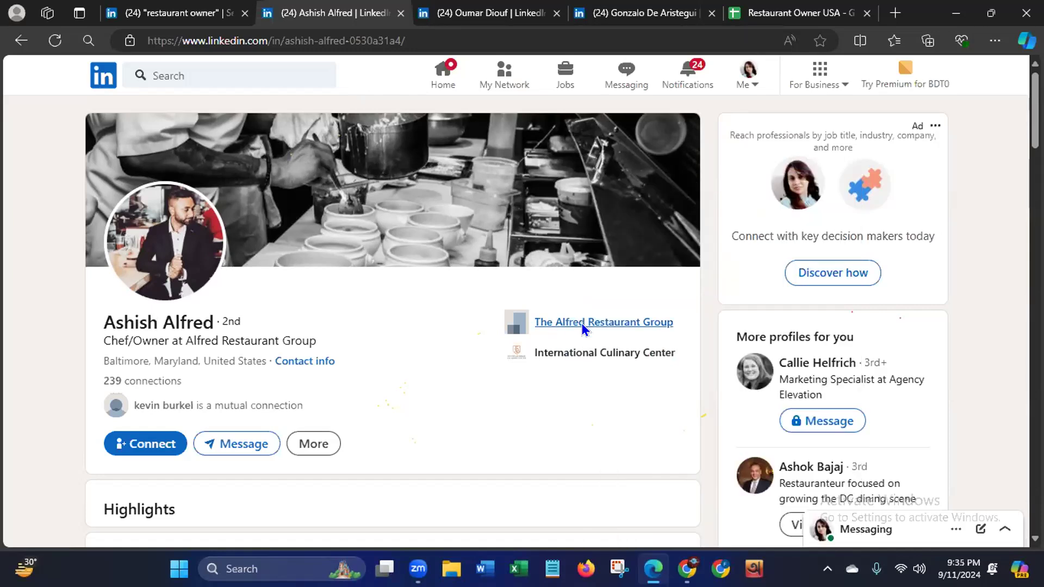
pyautogui.click(582, 323)
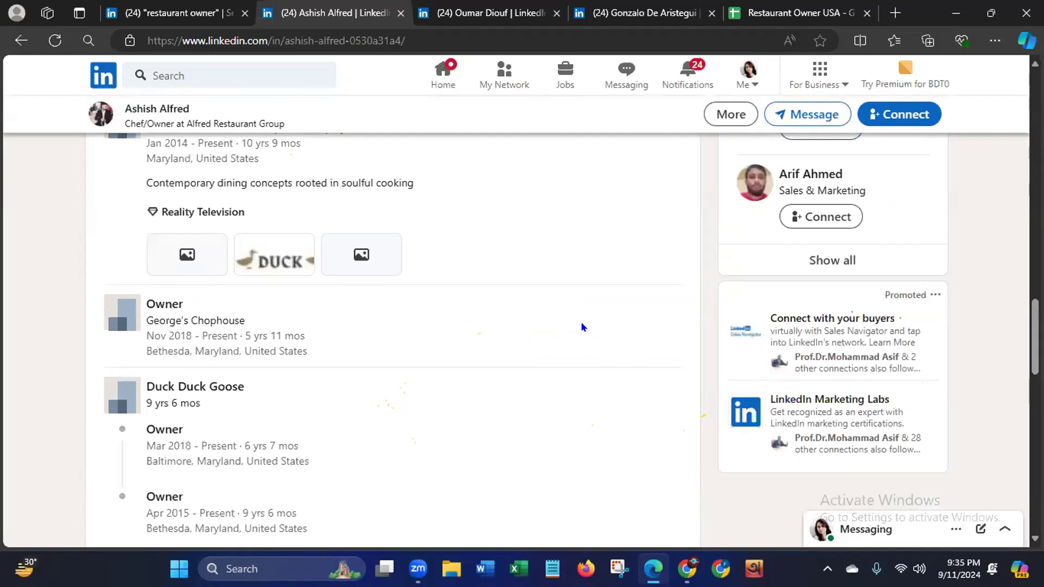
pyautogui.scroll(10, 391, 337)
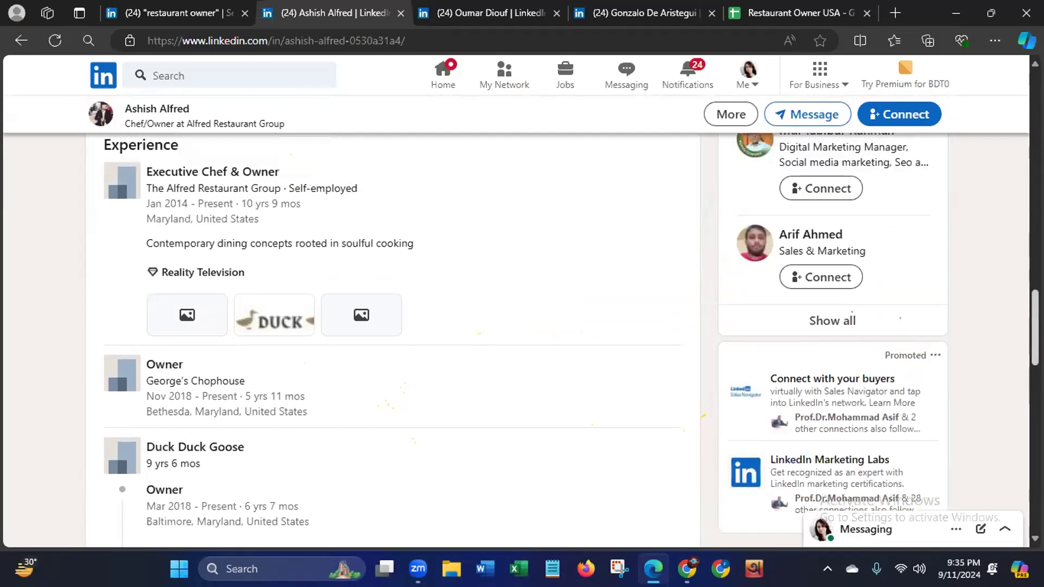
pyautogui.scroll(6, 391, 337)
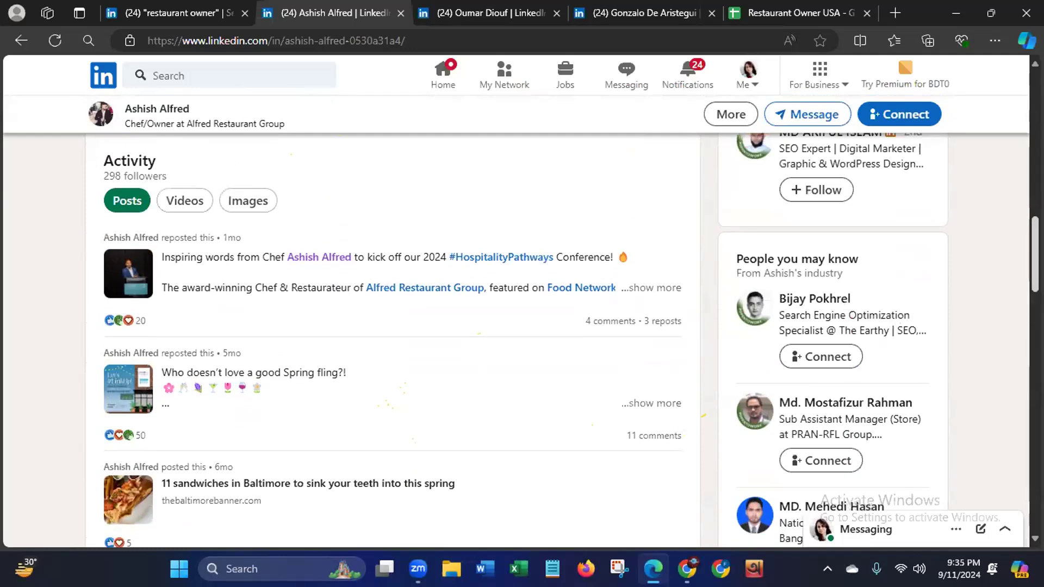
pyautogui.scroll(8, 392, 337)
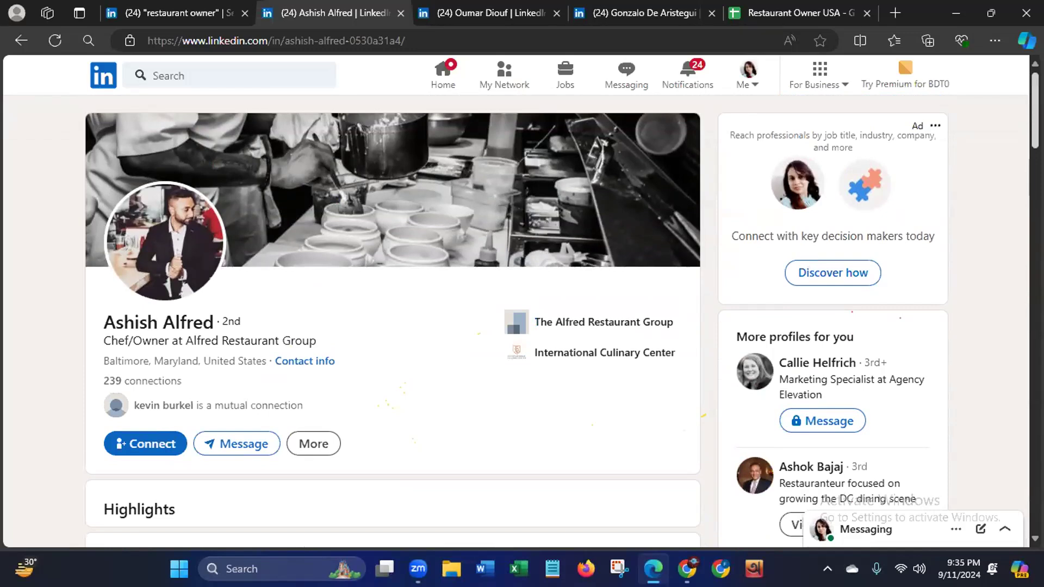
# - Recheck the profile's Experience section and the options available on the company link in the profile header
pyautogui.scroll(-10, 1005, 245)
pyautogui.scroll(-7, 1004, 249)
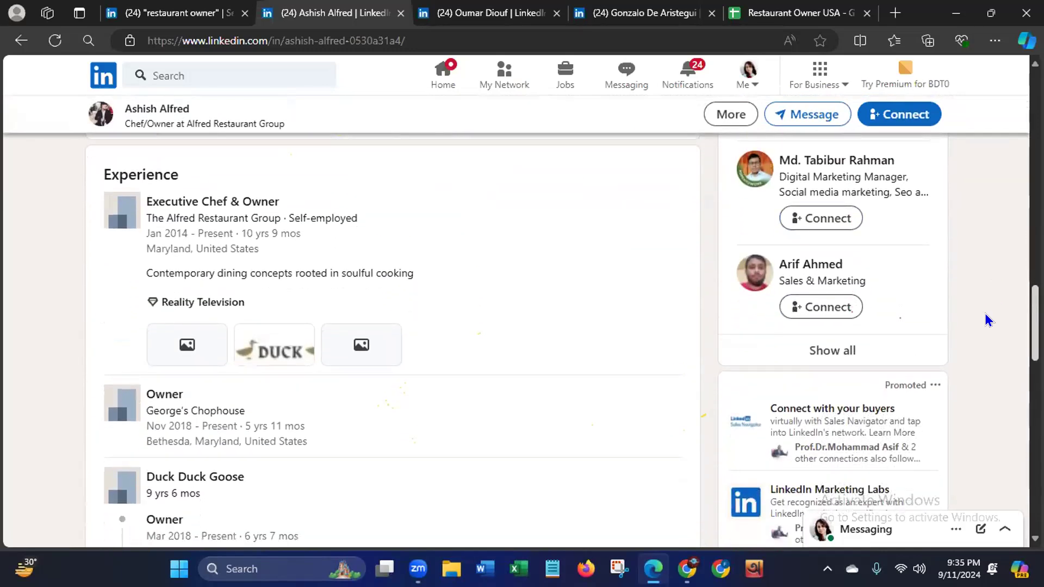
pyautogui.scroll(-1, 985, 317)
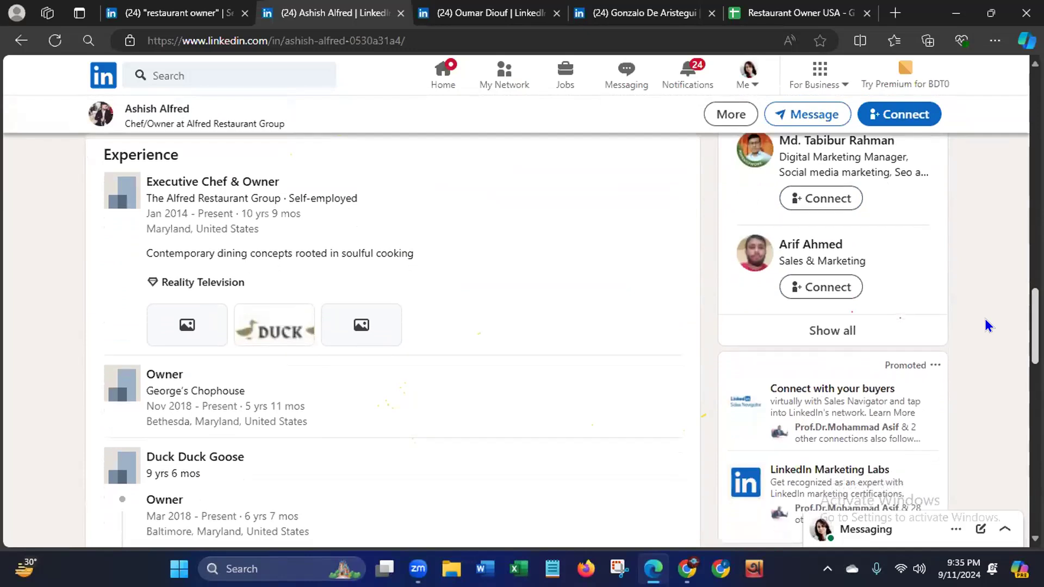
pyautogui.scroll(10, 1004, 261)
pyautogui.scroll(5, 641, 347)
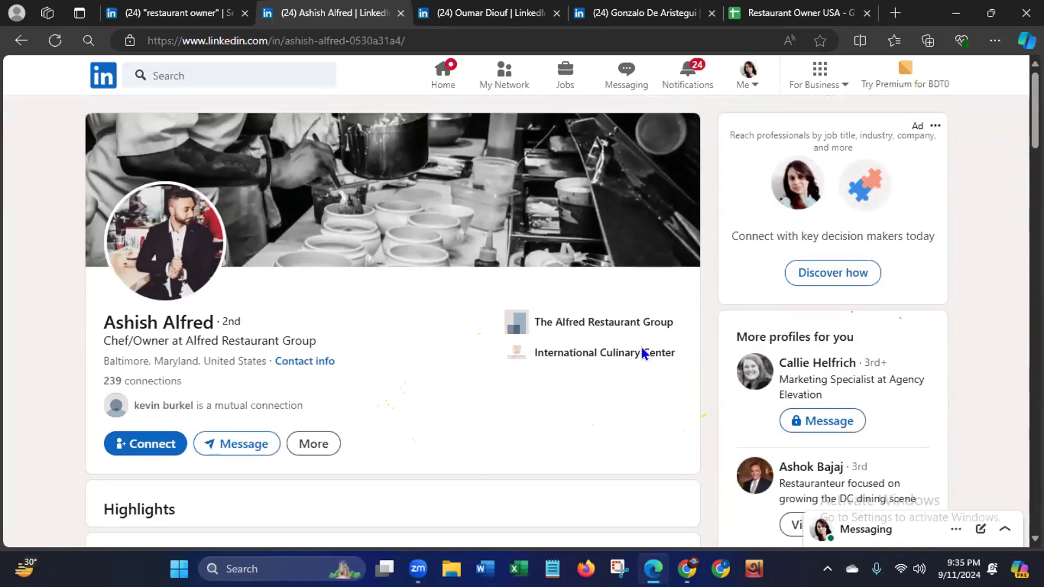
pyautogui.rightClick(579, 321)
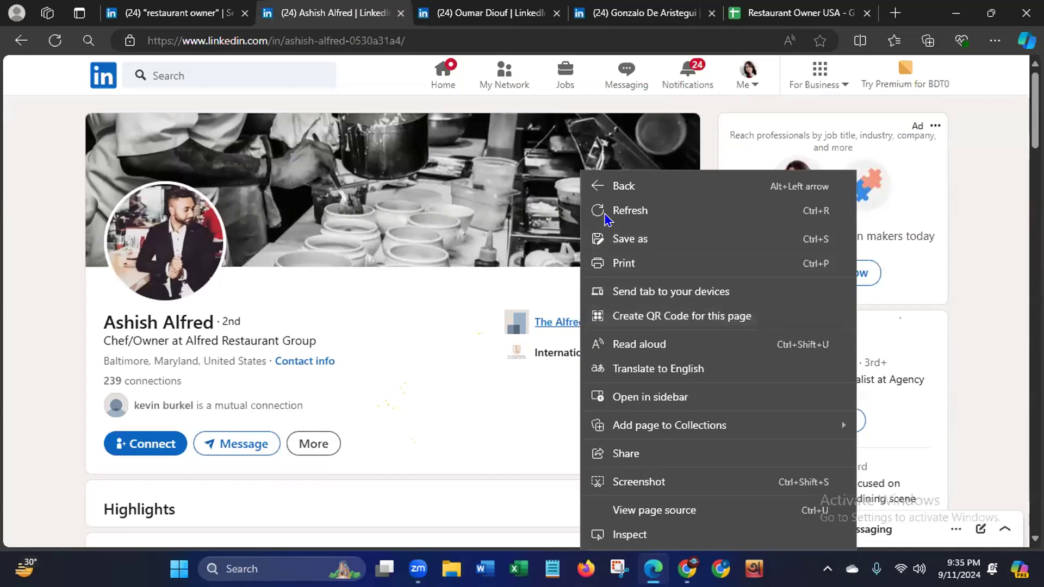
pyautogui.click(432, 413)
# - Copy the company name The Alfred Restaurant Group from the Executive Chef & Owner entry in the Experience section
pyautogui.scroll(-5, 1011, 125)
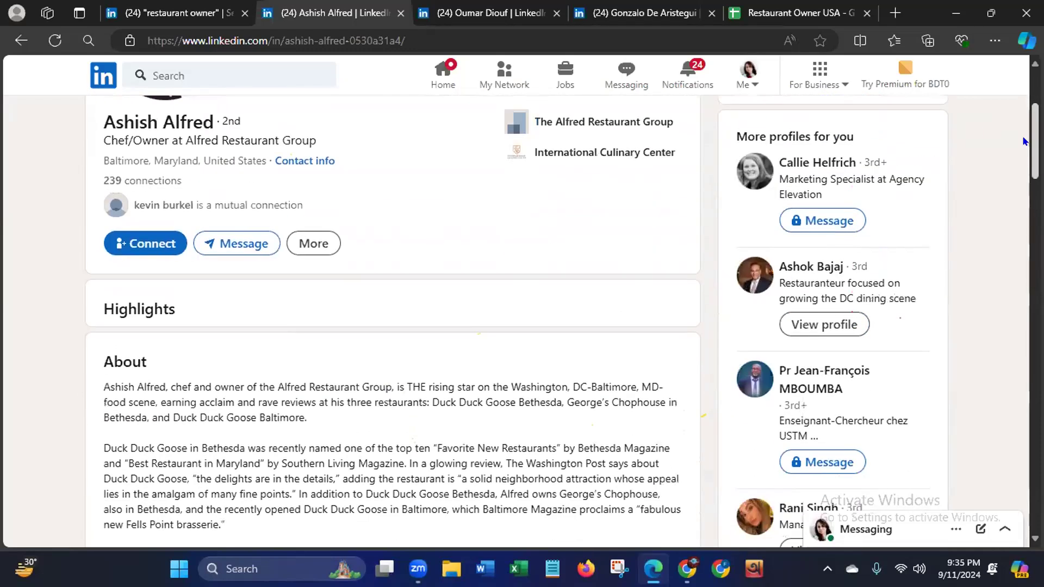
pyautogui.scroll(-10, 1020, 146)
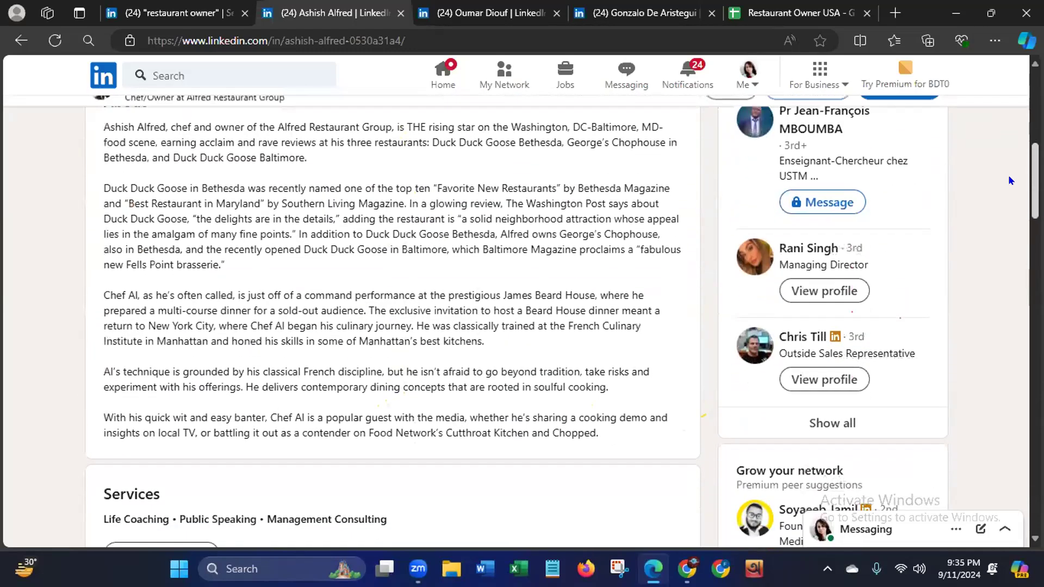
pyautogui.scroll(-3, 984, 253)
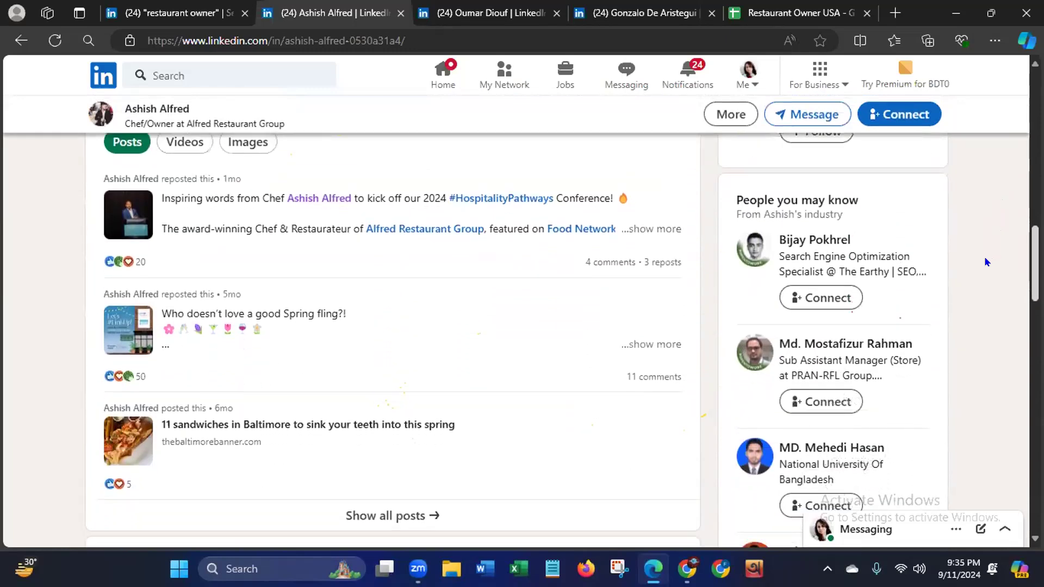
pyautogui.scroll(-3, 981, 287)
pyautogui.scroll(-5, 976, 297)
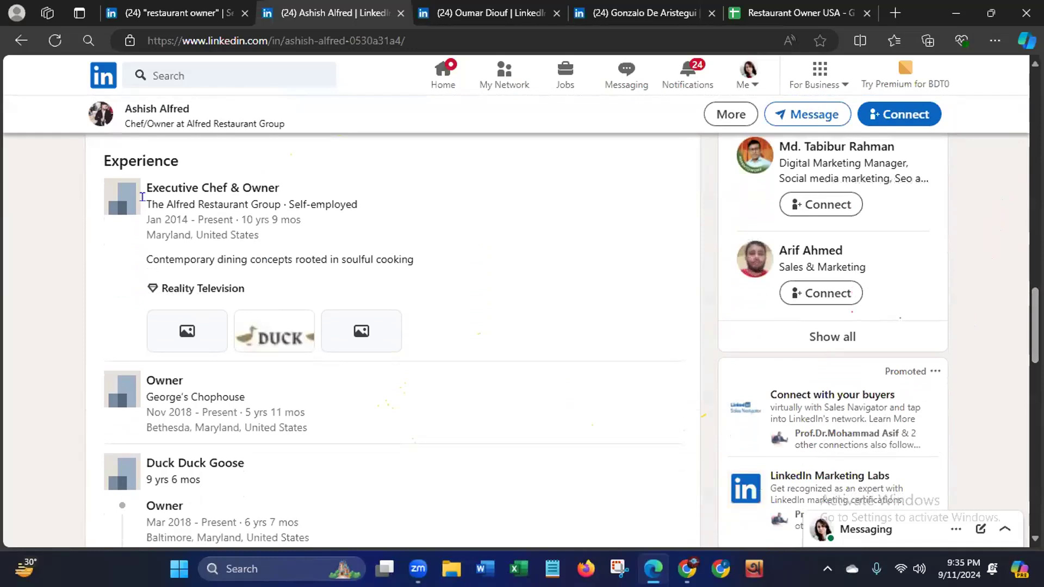
pyautogui.moveTo(145, 203); pyautogui.dragTo(271, 207)
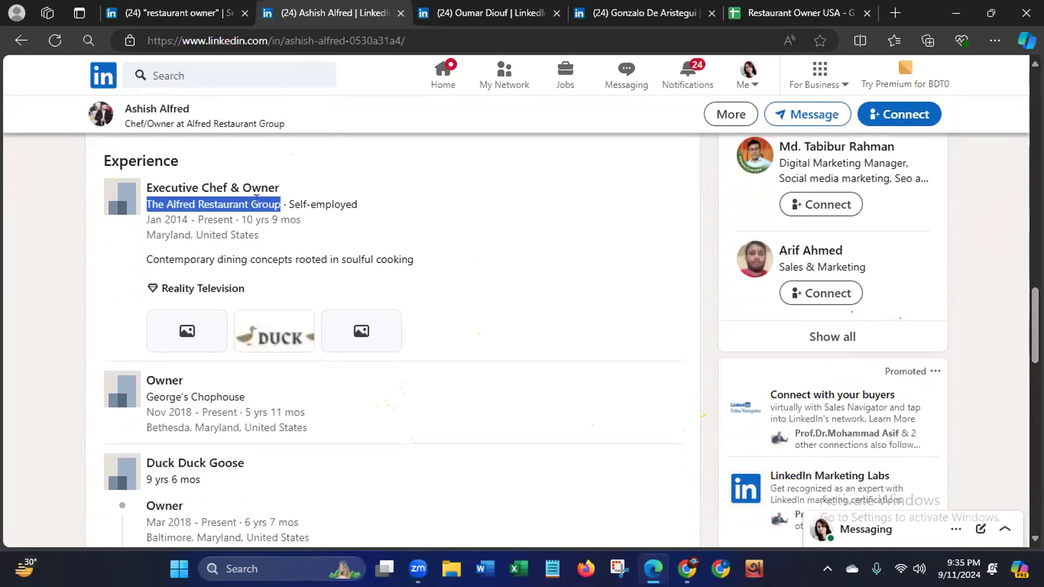
pyautogui.rightClick(262, 206)
pyautogui.click(314, 227)
# - Search the web for The Alfred Restaurant Group in a new tab and open the alfredrestaurantgroup.com website
pyautogui.click(896, 13)
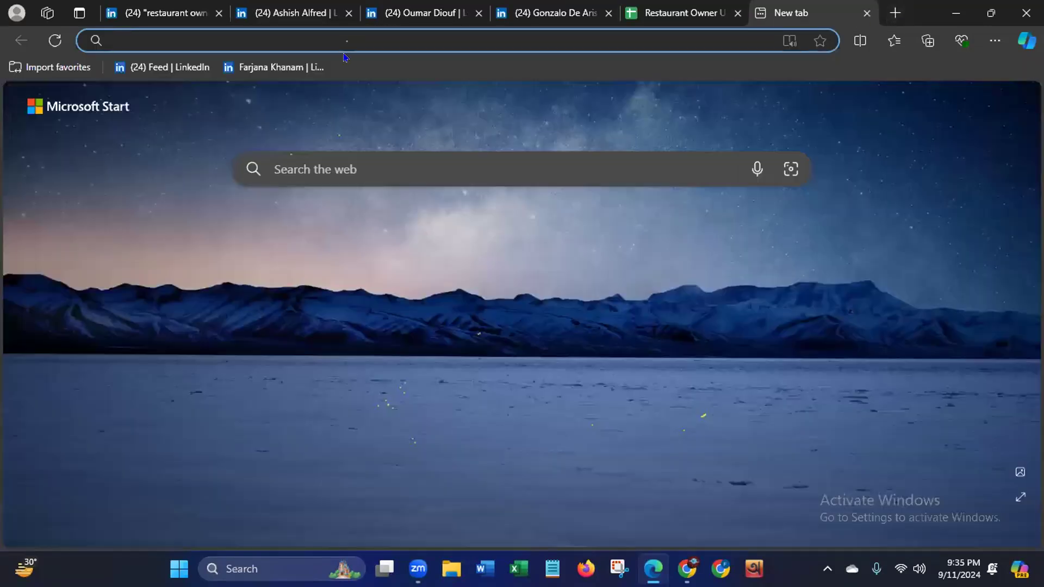
pyautogui.hotkey('ctrl', 'v')
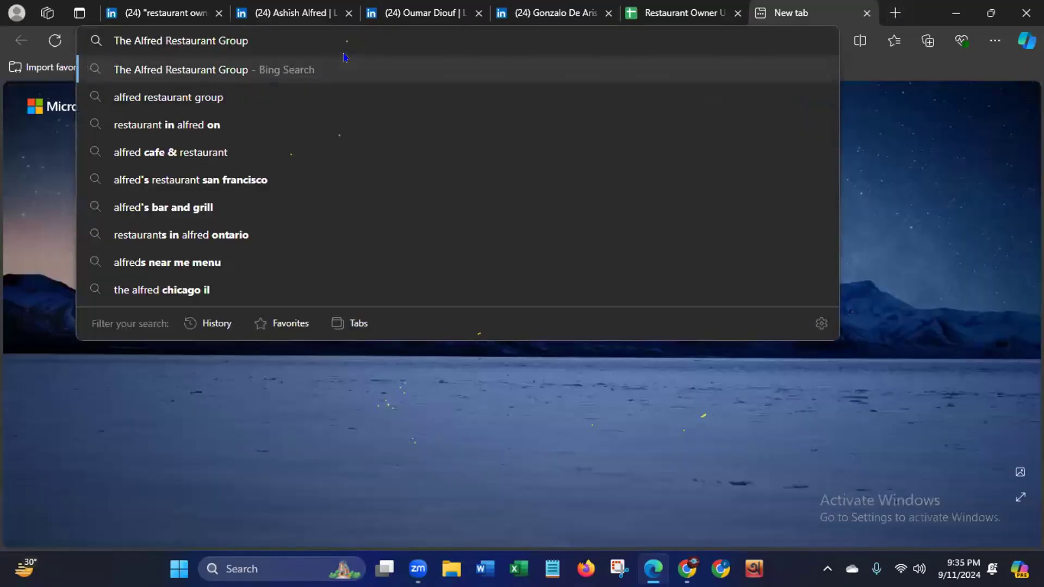
pyautogui.press('Return')
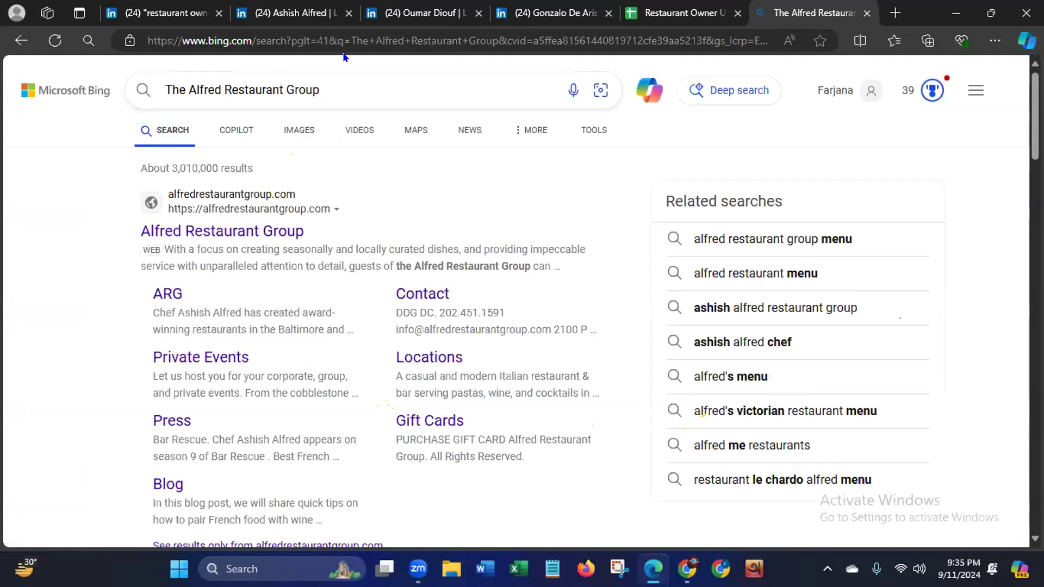
pyautogui.click(216, 233)
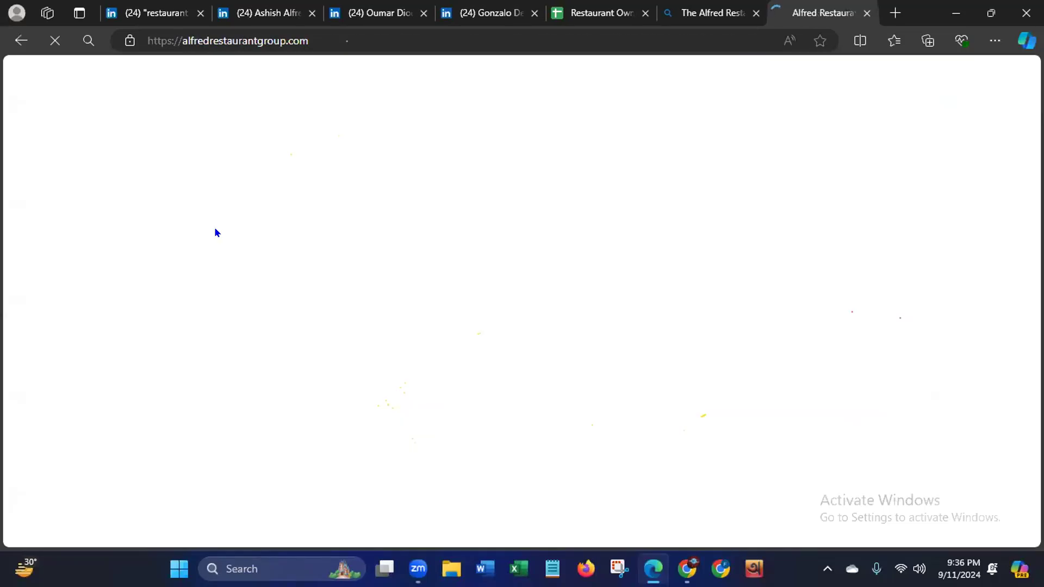
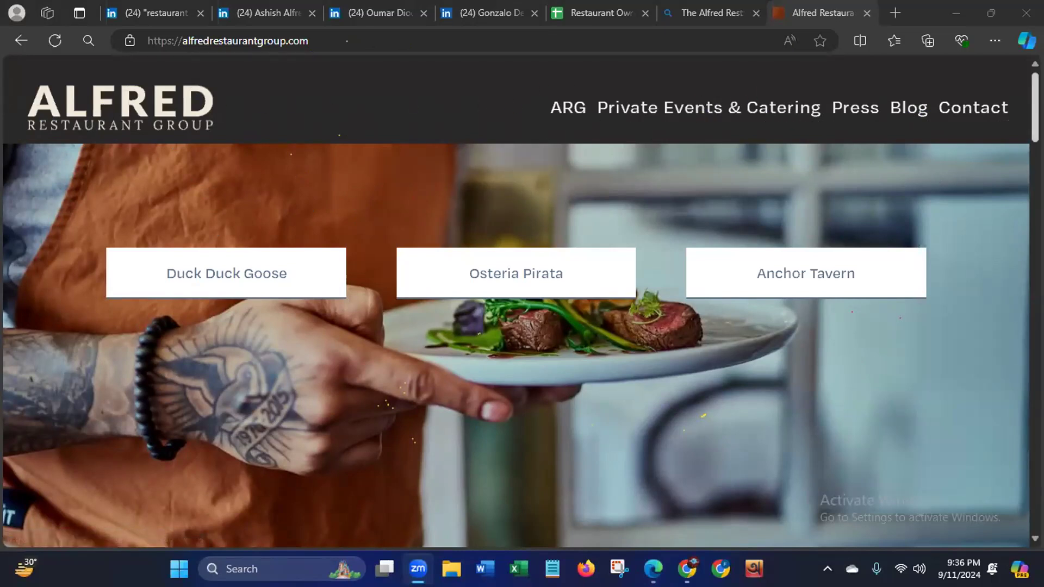
# - Look through the Alfred Restaurant Group home page down to its footer for contact details
pyautogui.scroll(-5, 516, 346)
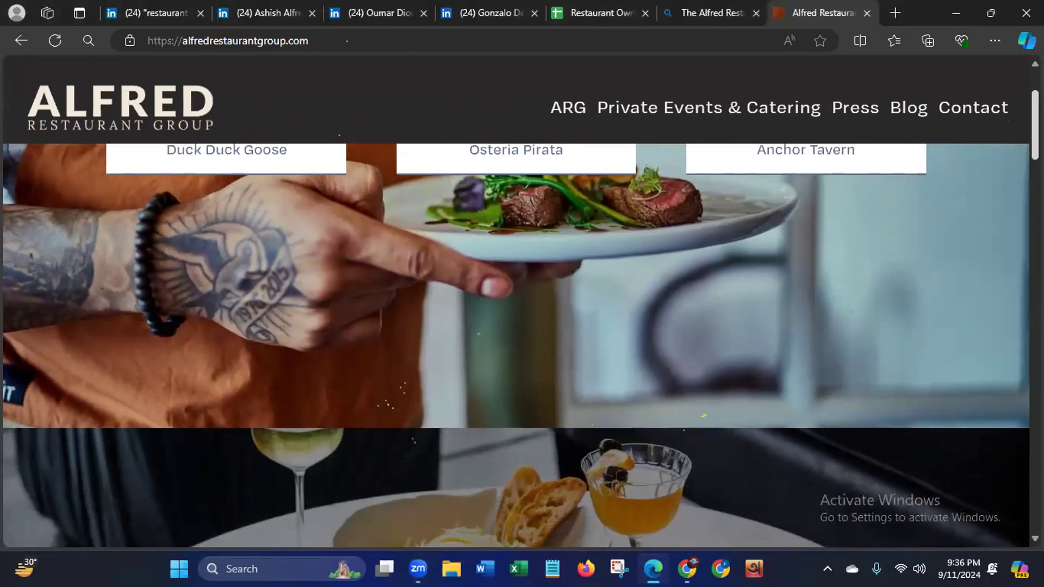
pyautogui.scroll(-10, 517, 346)
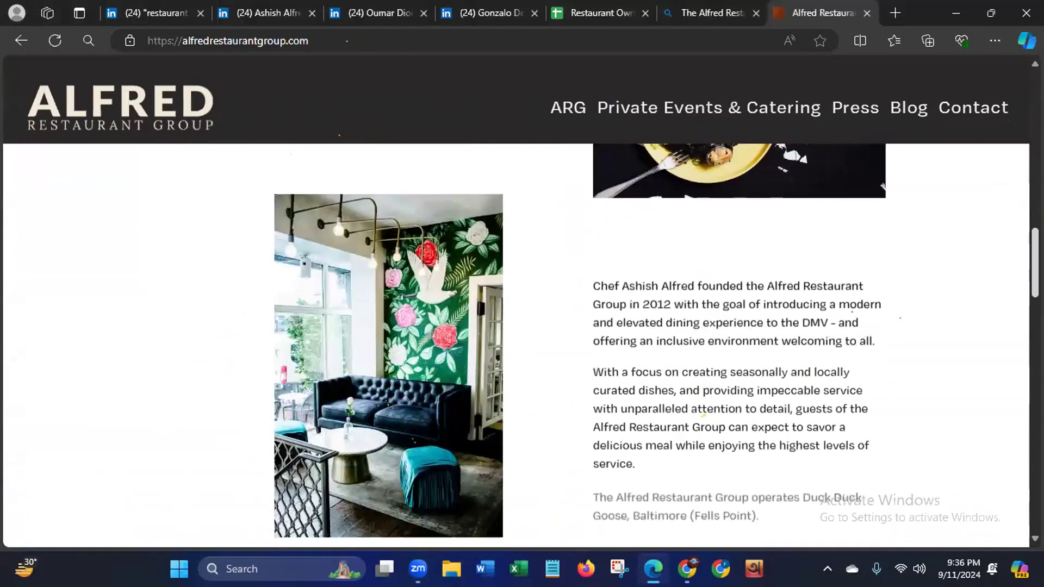
pyautogui.scroll(-10, 517, 346)
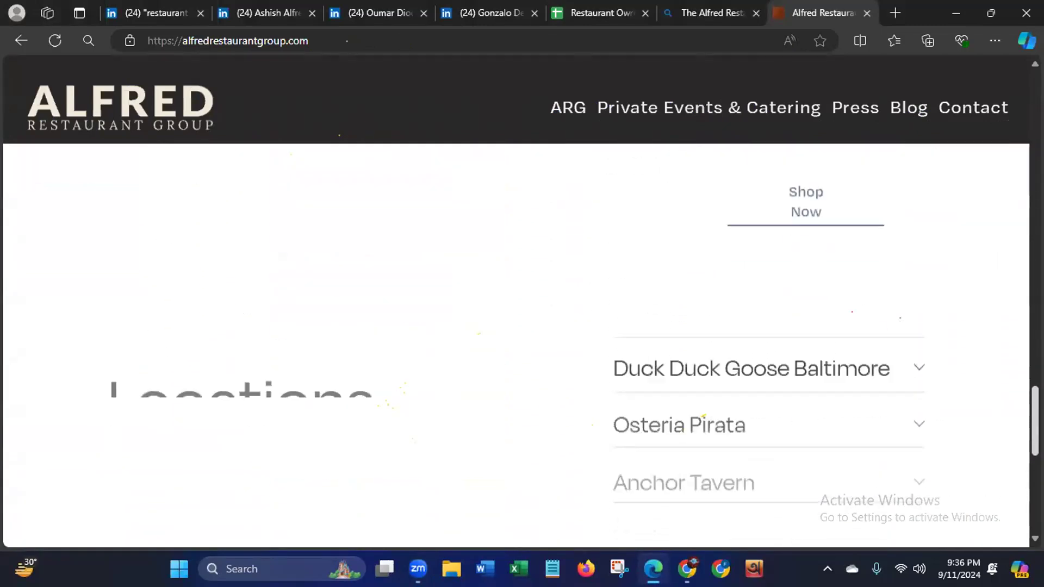
pyautogui.scroll(-5, 516, 346)
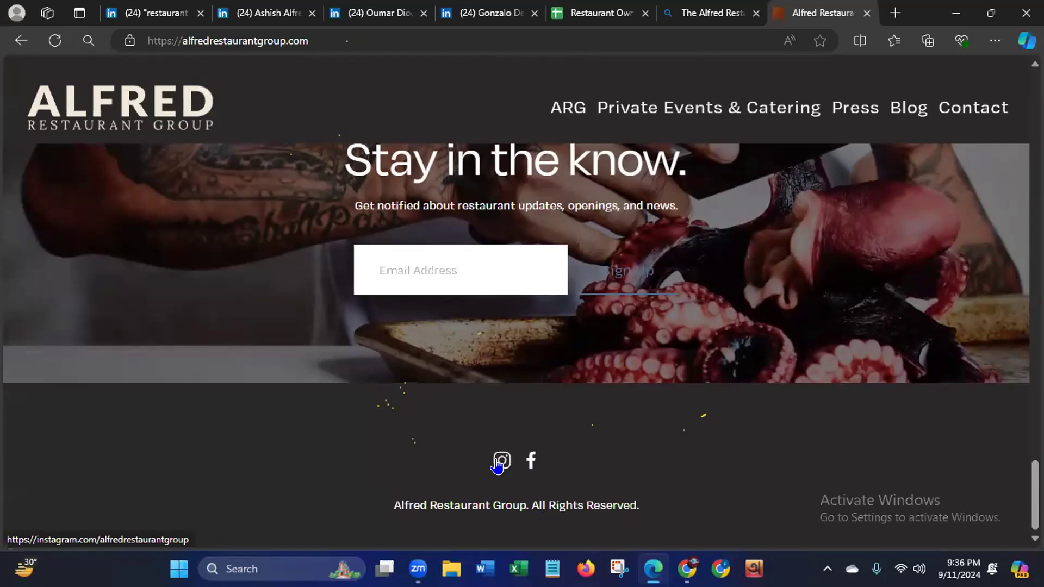
pyautogui.moveTo(1035, 490); pyautogui.dragTo(1035, 389)
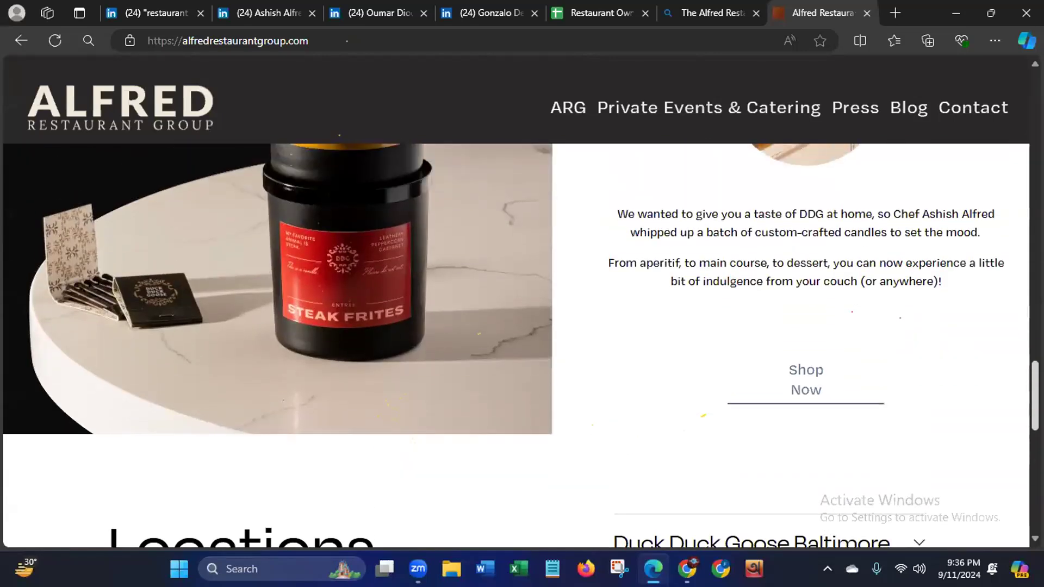
# - Open the website's Contact page and find the phone number and e-mail listed under Good Ducking Burger
pyautogui.click(962, 117)
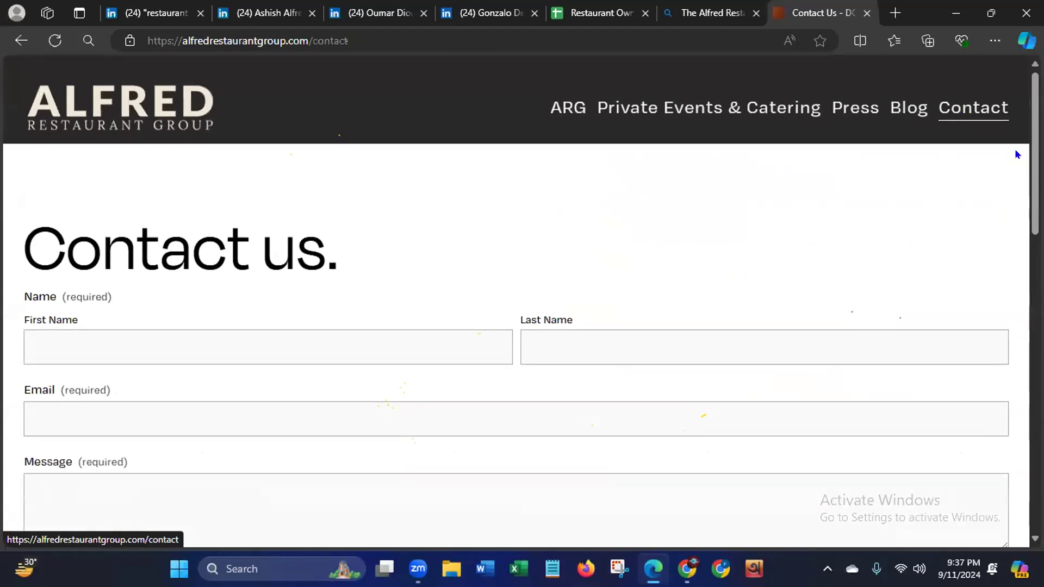
pyautogui.scroll(-1, 517, 348)
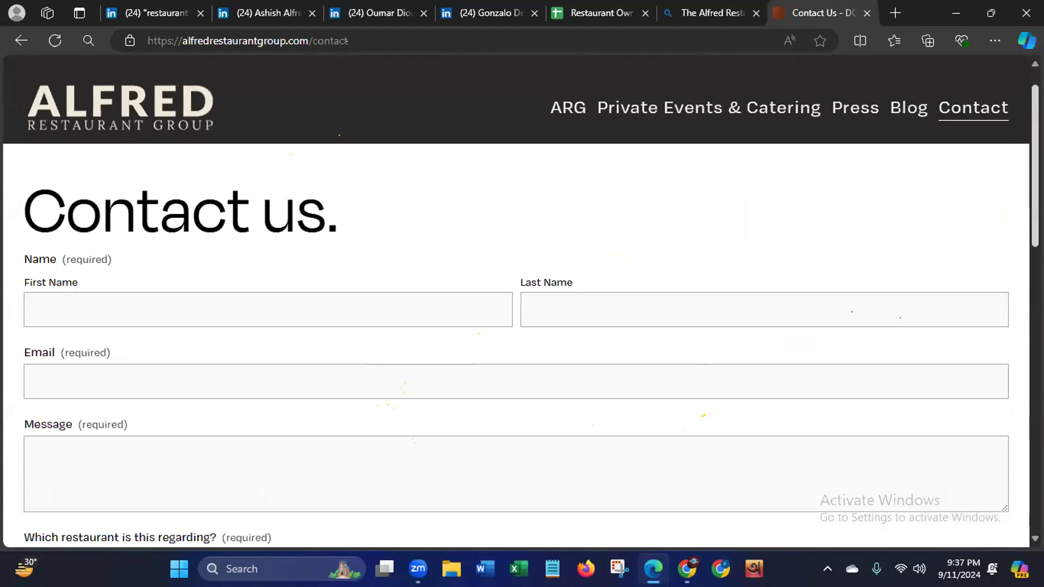
pyautogui.scroll(-9, 1017, 227)
pyautogui.scroll(-1, 990, 345)
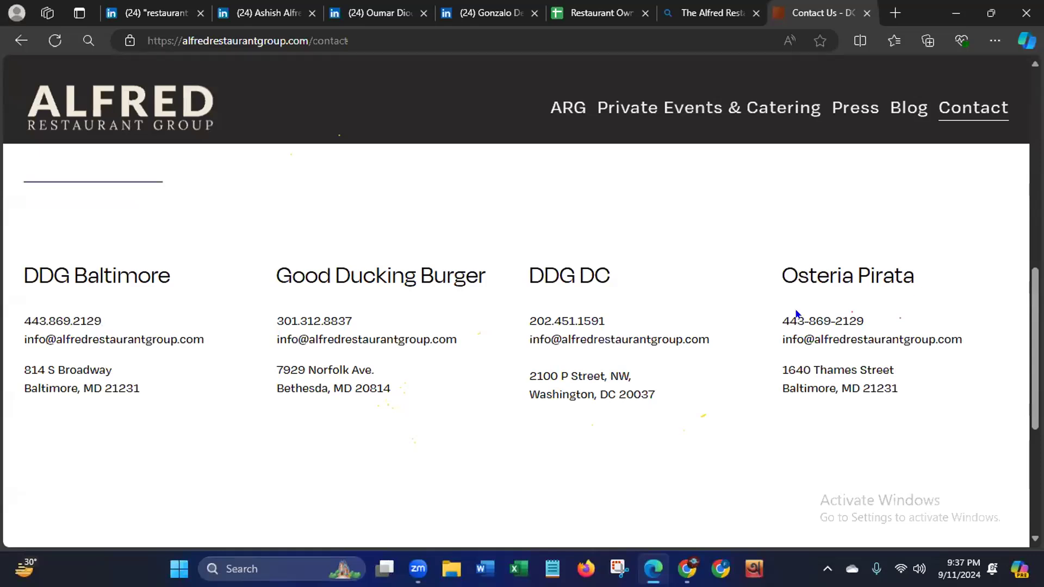
pyautogui.moveTo(279, 339); pyautogui.dragTo(473, 347)
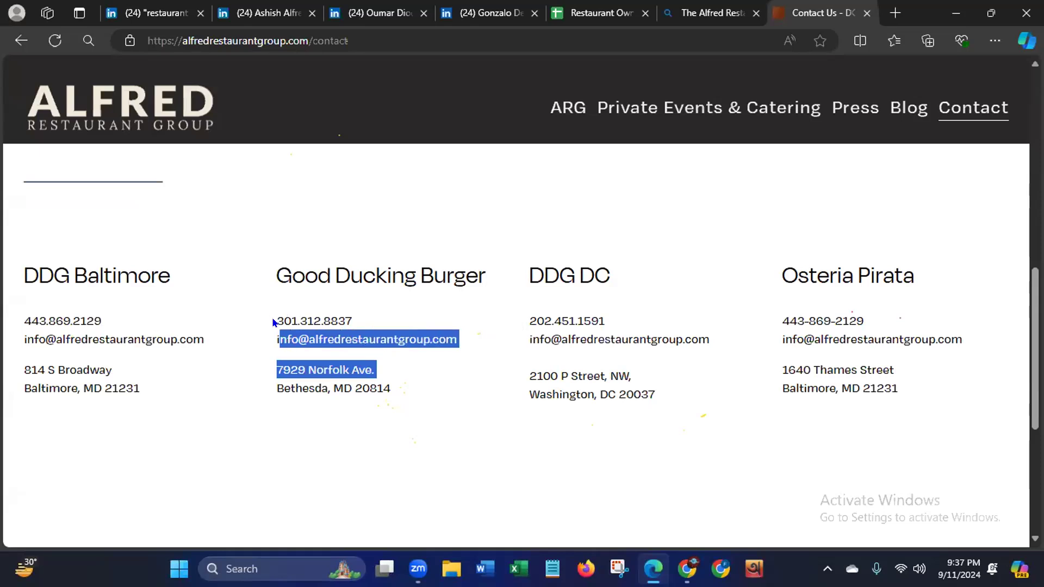
pyautogui.moveTo(275, 321); pyautogui.dragTo(393, 326)
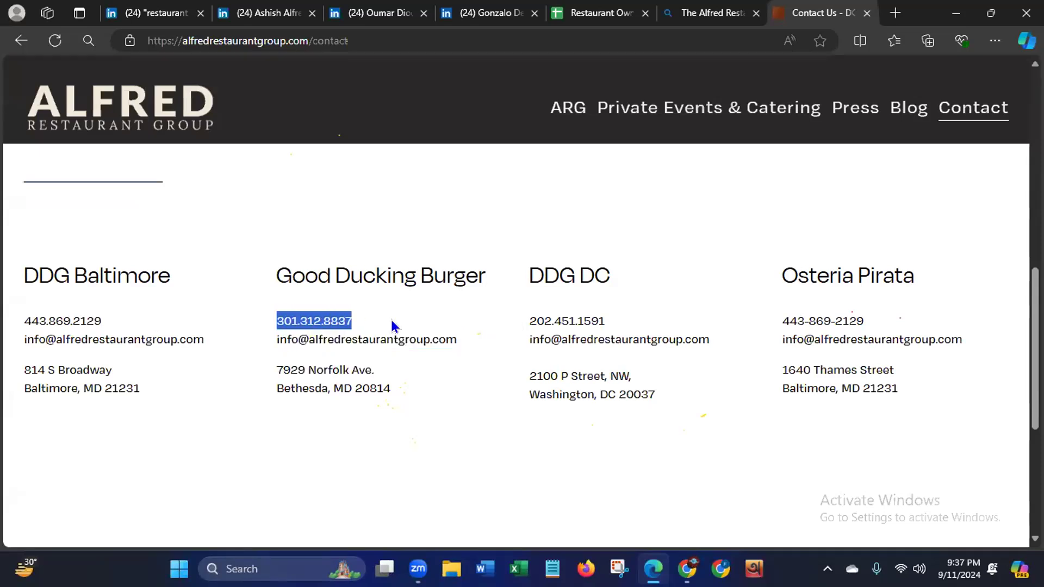
pyautogui.click(420, 498)
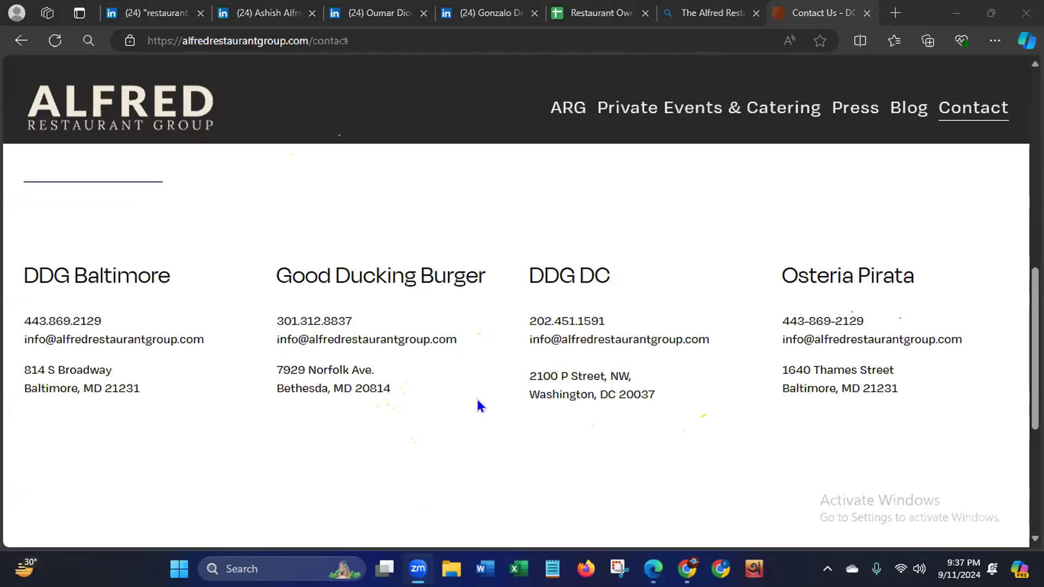
# - Examine the whole Contact page, including the enquiry form, the four restaurant listings and the social media links
pyautogui.moveTo(1035, 357); pyautogui.dragTo(1009, 452)
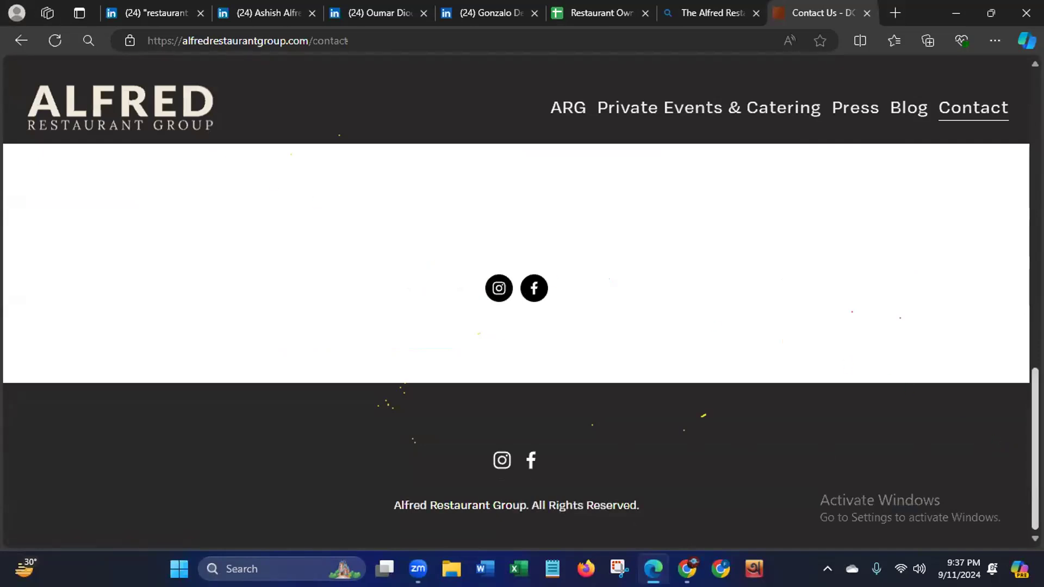
pyautogui.scroll(10, 517, 326)
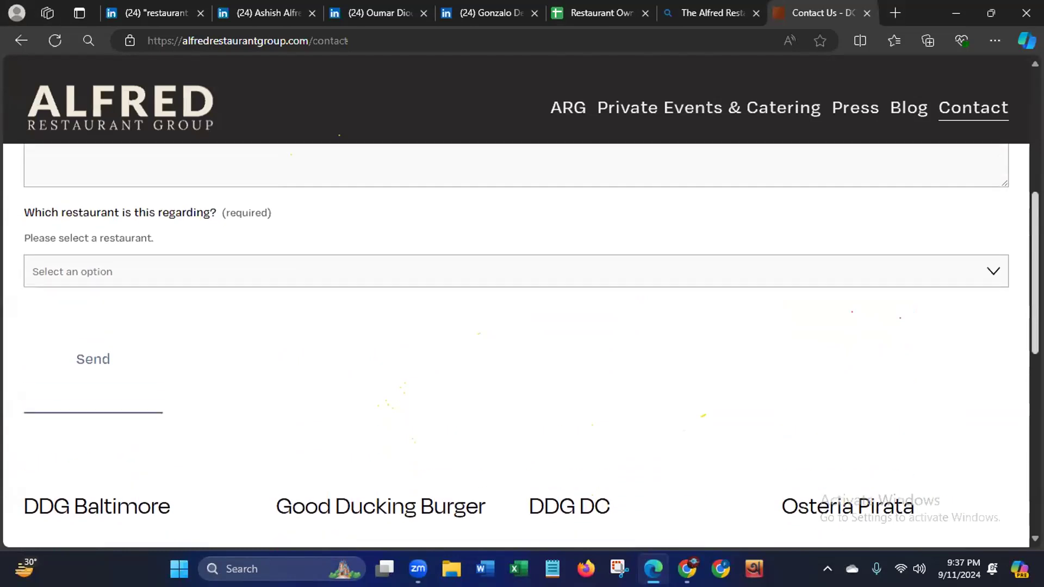
pyautogui.scroll(5, 517, 326)
pyautogui.scroll(-1, 517, 326)
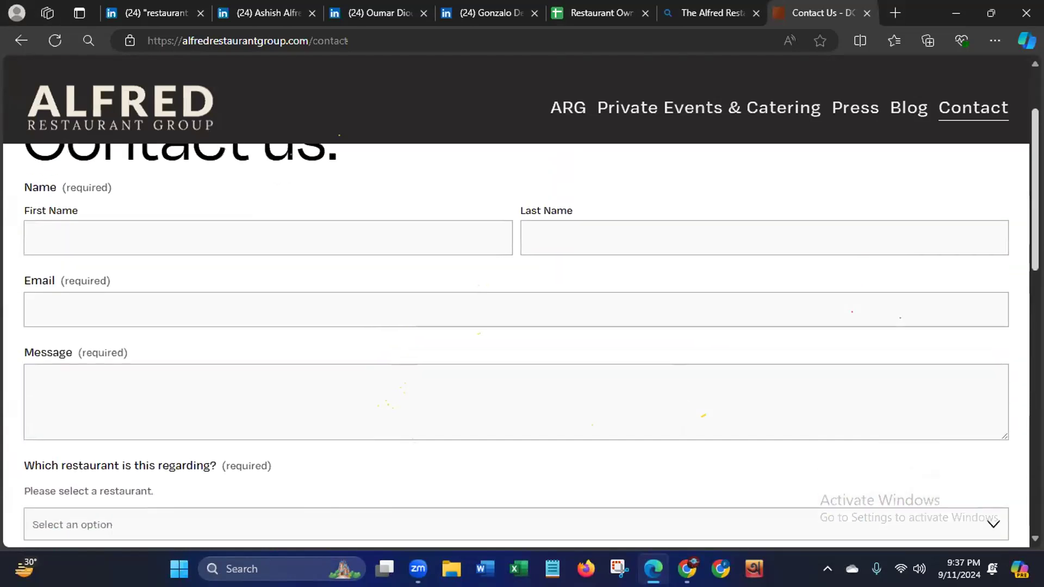
pyautogui.scroll(-10, 517, 326)
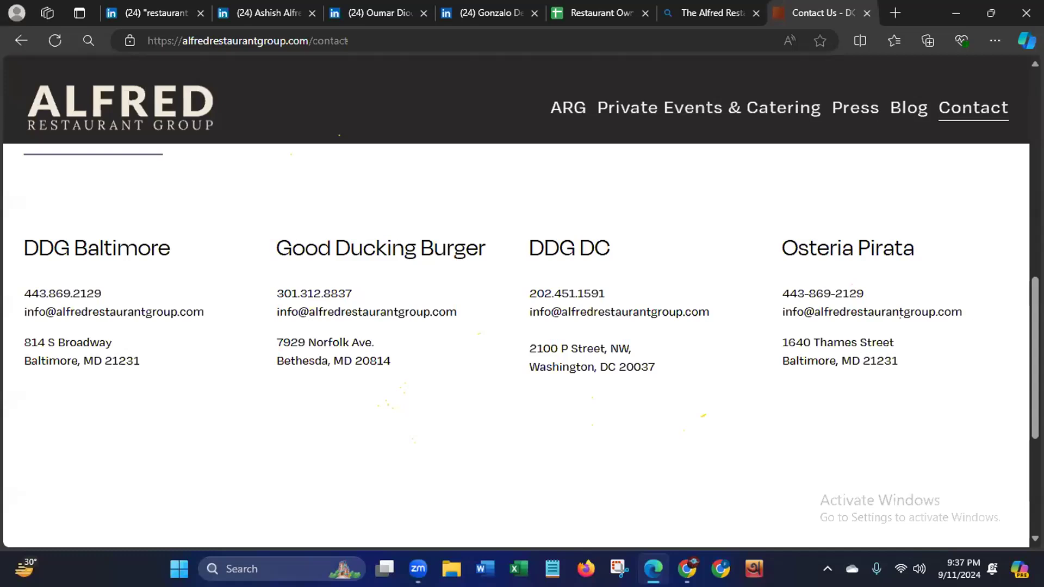
pyautogui.scroll(-5, 620, 307)
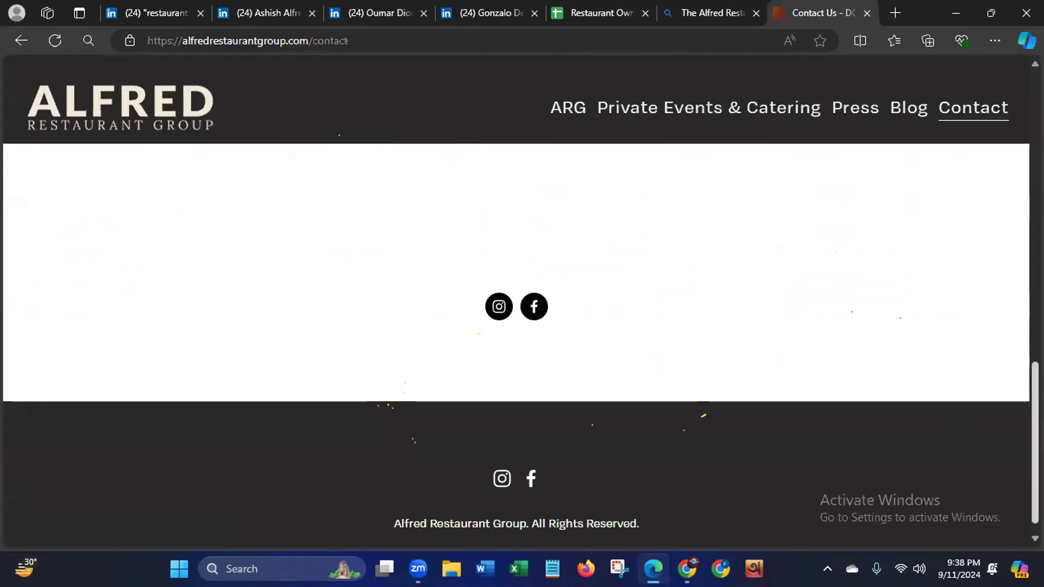
pyautogui.scroll(4, 752, 368)
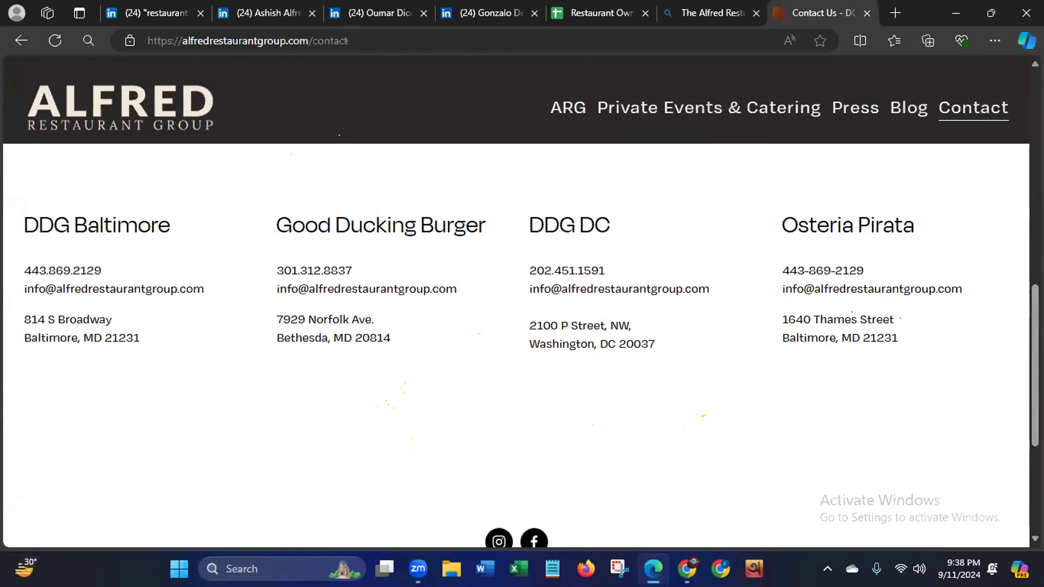
pyautogui.scroll(-4, 999, 390)
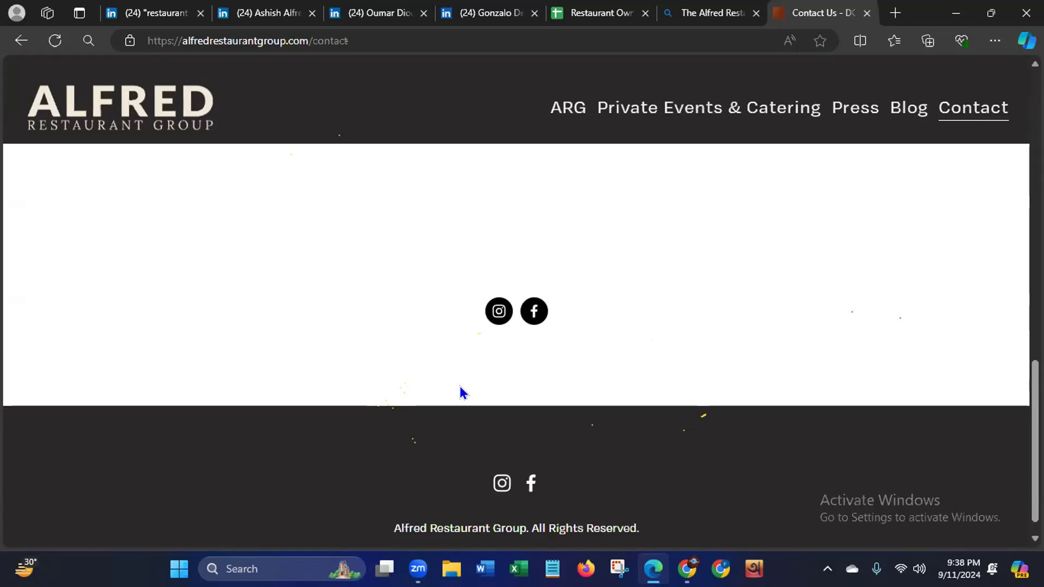
pyautogui.scroll(5, 792, 232)
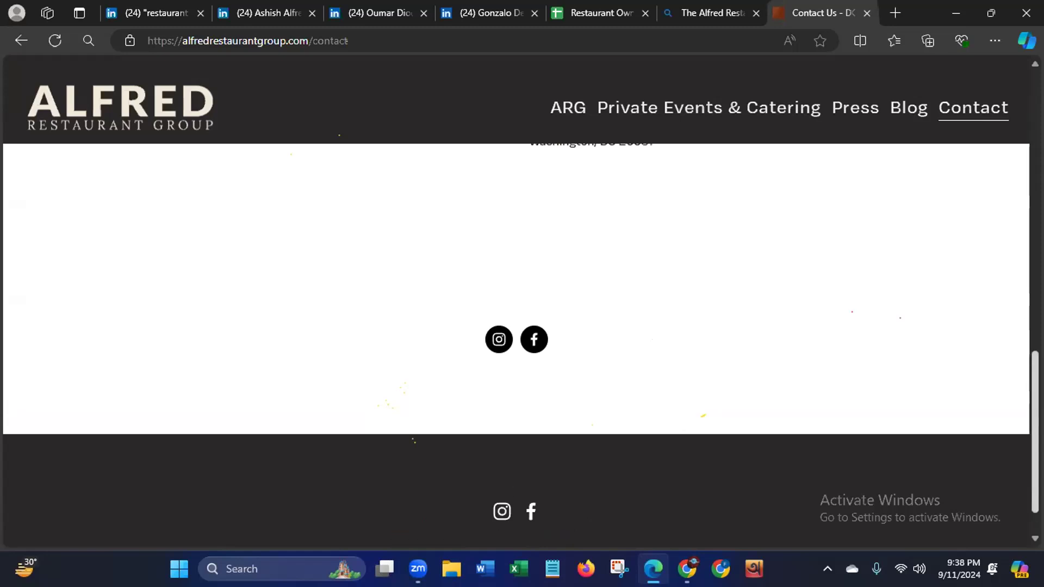
# - Return to the owner's LinkedIn profile and review the restaurants and locations in the Experience section
pyautogui.click(261, 13)
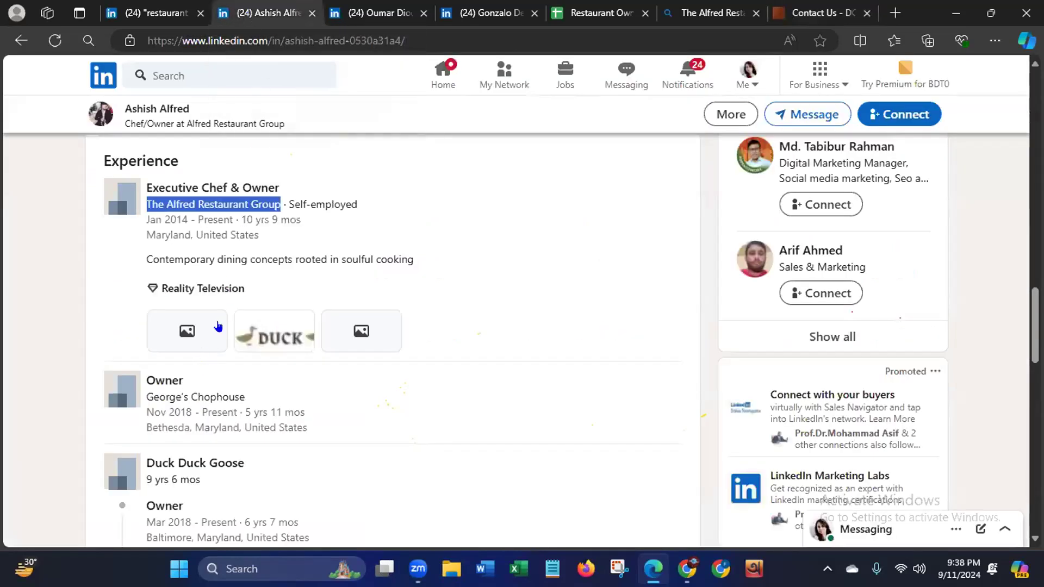
pyautogui.click(27, 316)
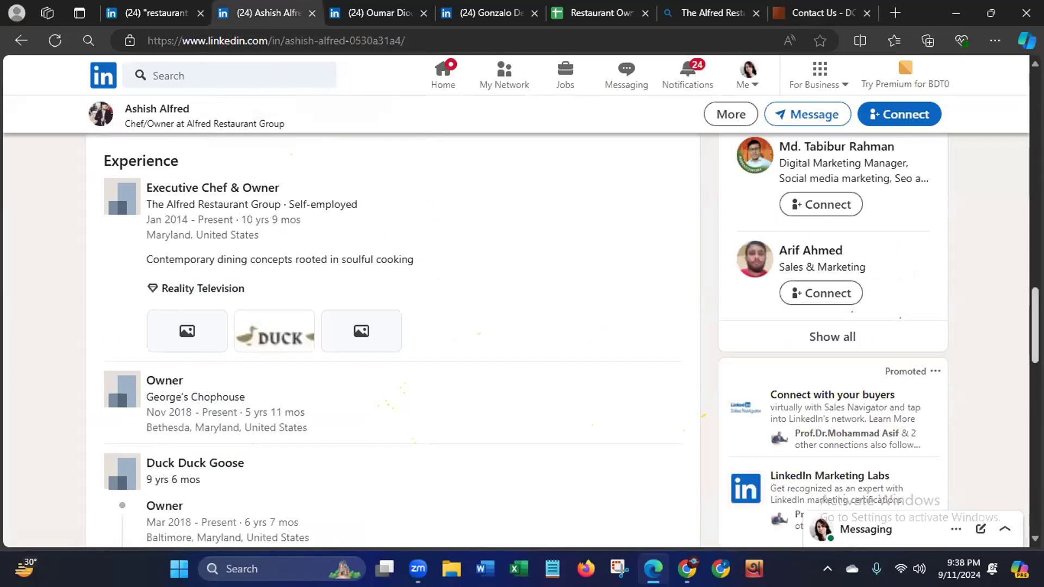
pyautogui.scroll(-1, 571, 339)
pyautogui.scroll(-3, 563, 339)
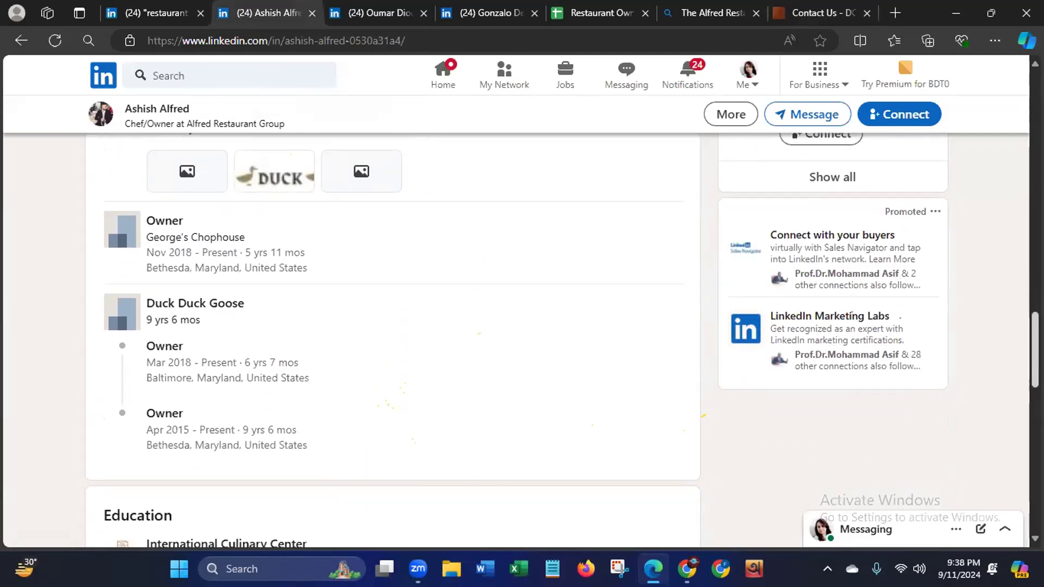
pyautogui.scroll(2, 222, 346)
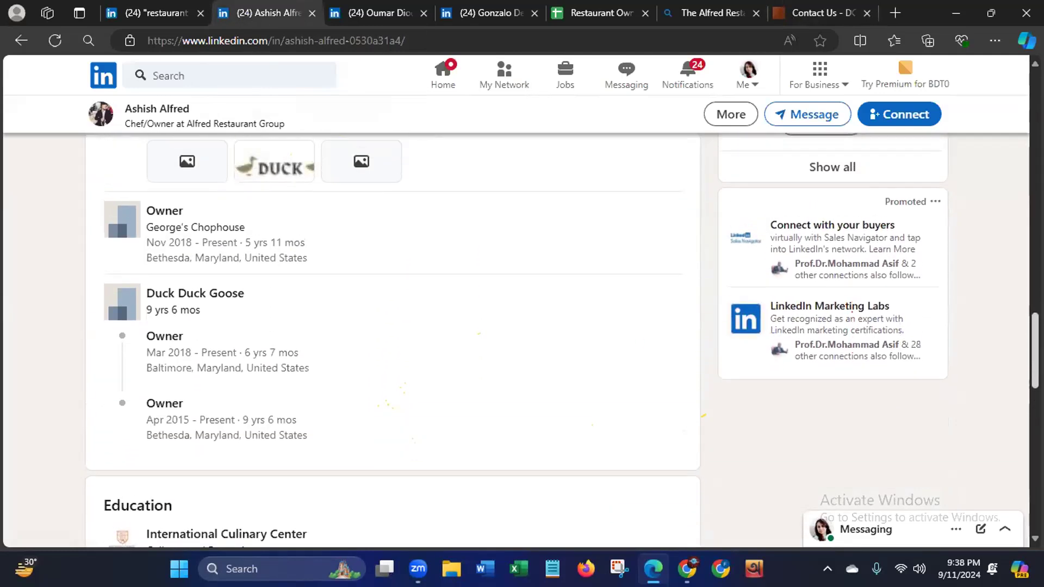
# - Go back to the Alfred Restaurant Group Contact page and compare the contact details of the listed restaurants
pyautogui.click(790, 16)
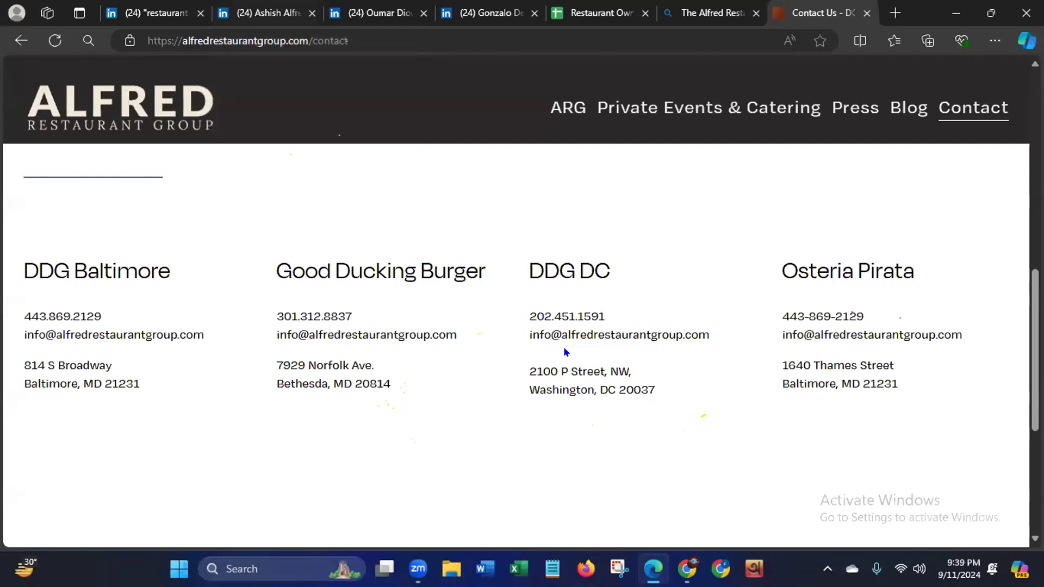
pyautogui.scroll(-4, 564, 350)
pyautogui.scroll(5, 564, 350)
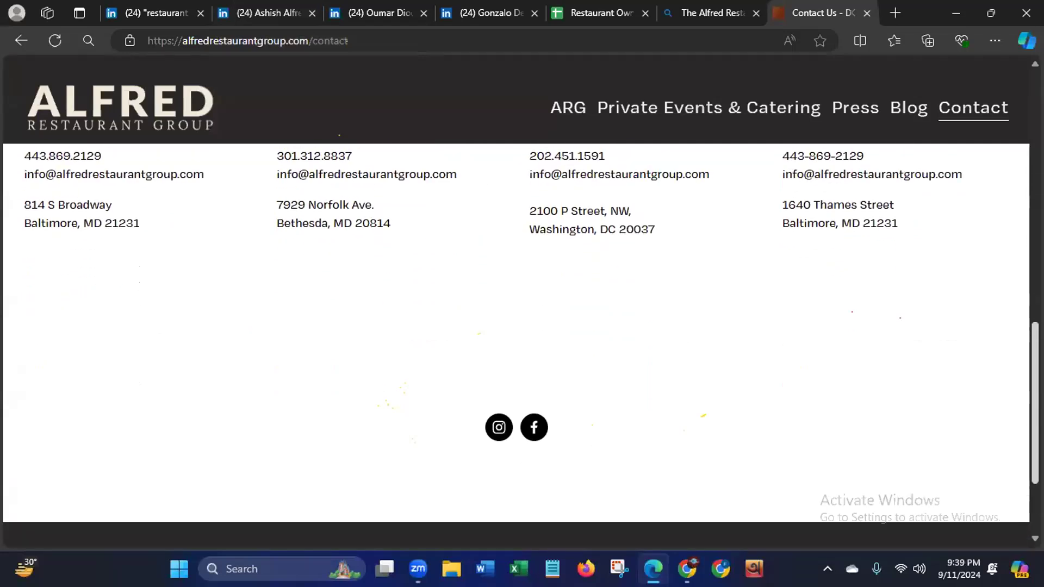
pyautogui.scroll(2, 564, 350)
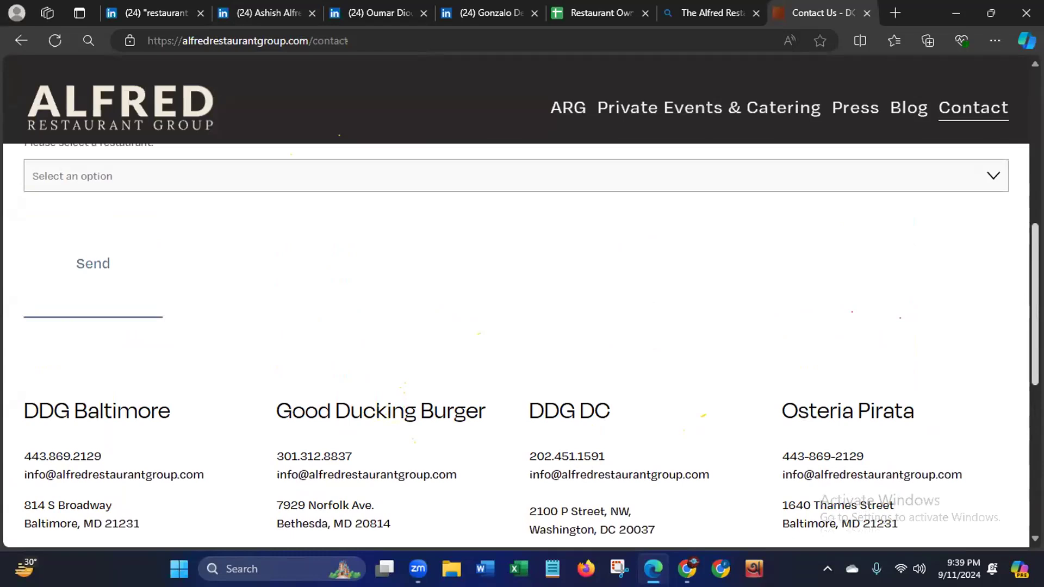
pyautogui.scroll(-1, 564, 349)
pyautogui.scroll(5, 564, 350)
pyautogui.scroll(-3, 564, 349)
pyautogui.scroll(-2, 564, 349)
pyautogui.scroll(7, 564, 350)
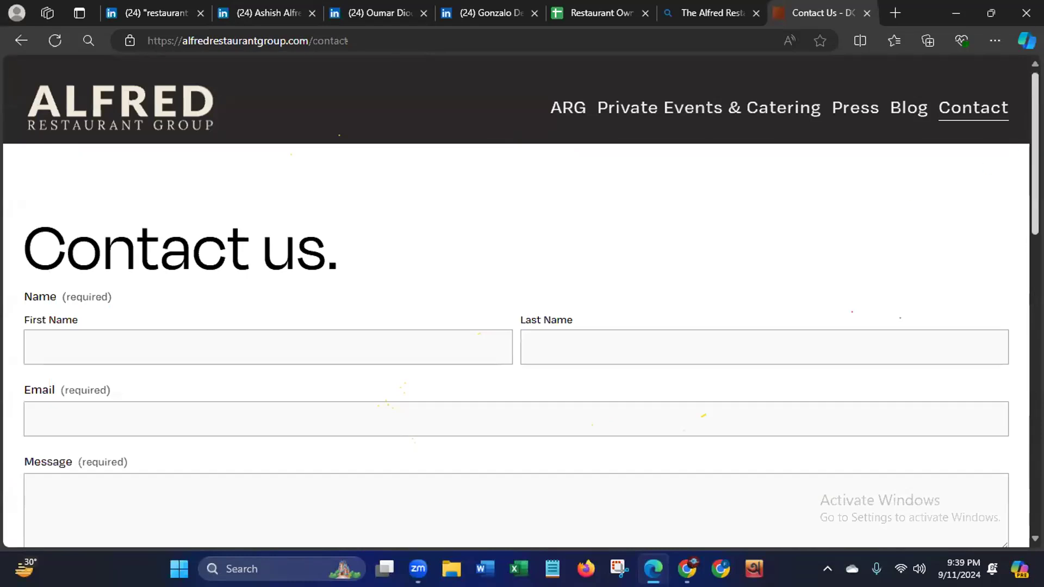
pyautogui.scroll(-8, 1006, 348)
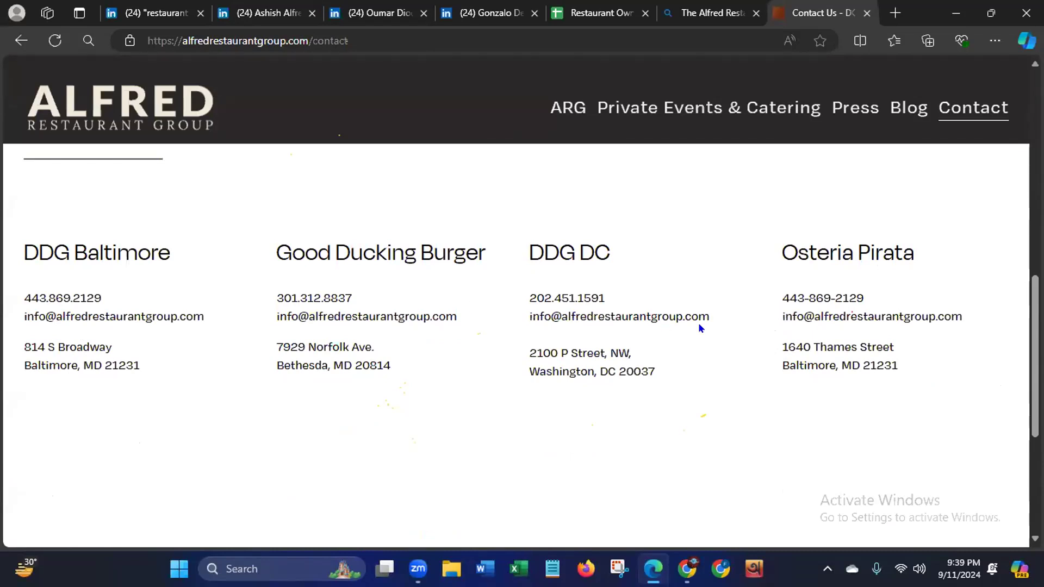
# - Copy the e-mail address listed under Good Ducking Burger and switch to the Restaurant Owner USA spreadsheet
pyautogui.moveTo(23, 311); pyautogui.dragTo(211, 312)
pyautogui.moveTo(278, 314); pyautogui.dragTo(461, 315)
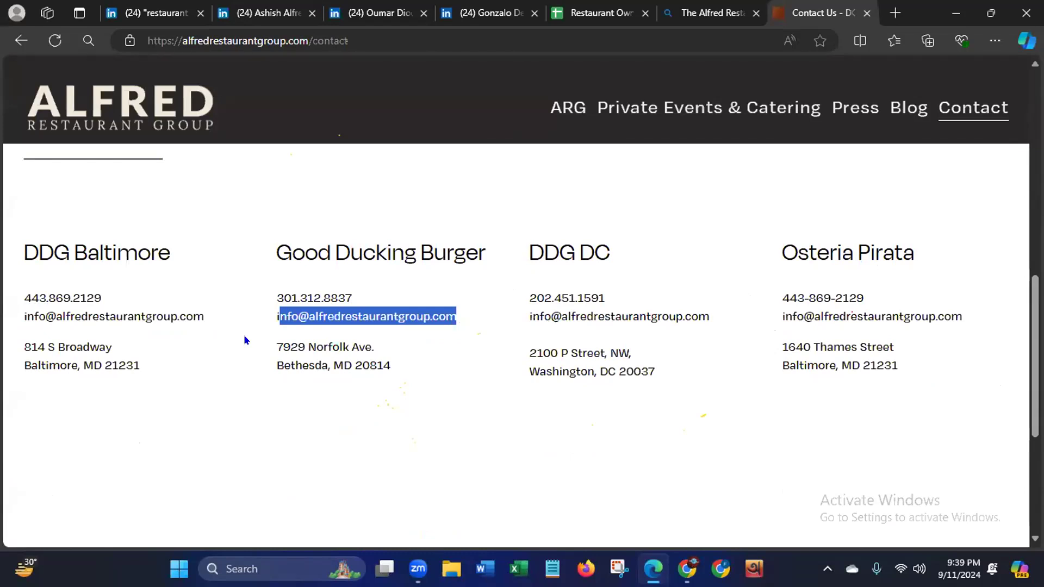
pyautogui.click(275, 317)
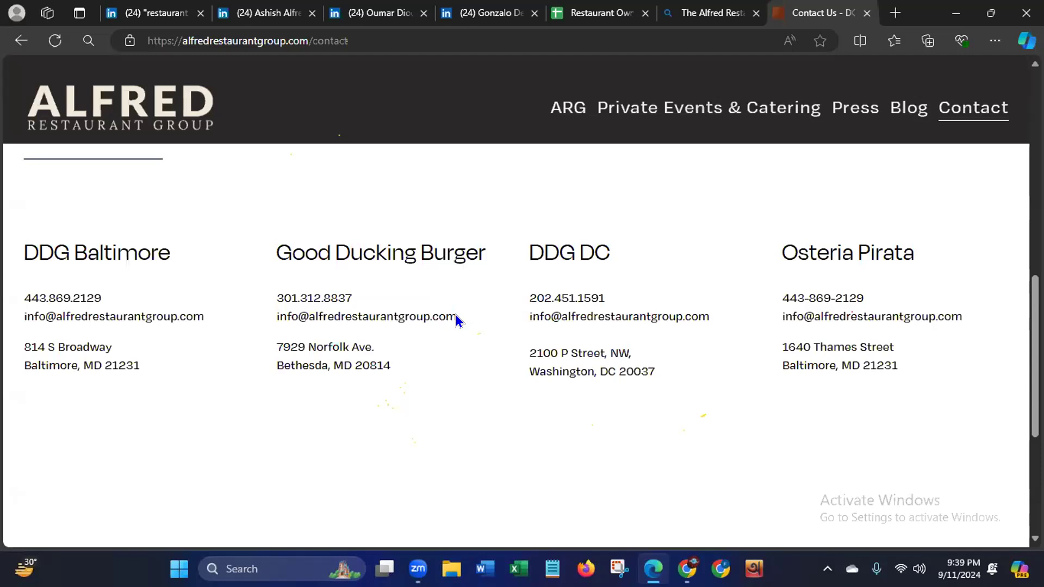
pyautogui.moveTo(456, 316); pyautogui.dragTo(277, 313)
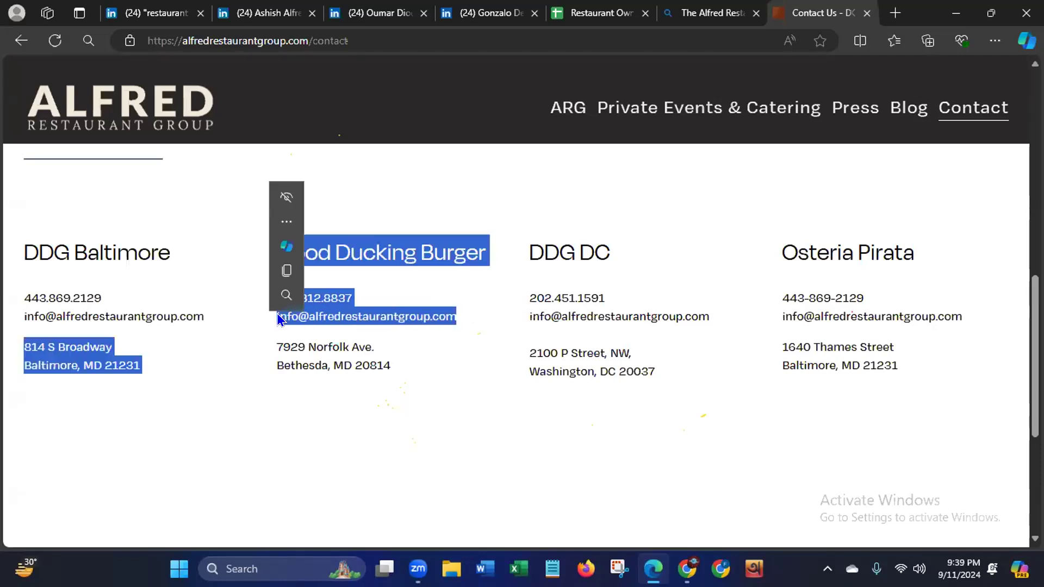
pyautogui.click(406, 336)
pyautogui.moveTo(456, 316); pyautogui.dragTo(276, 316)
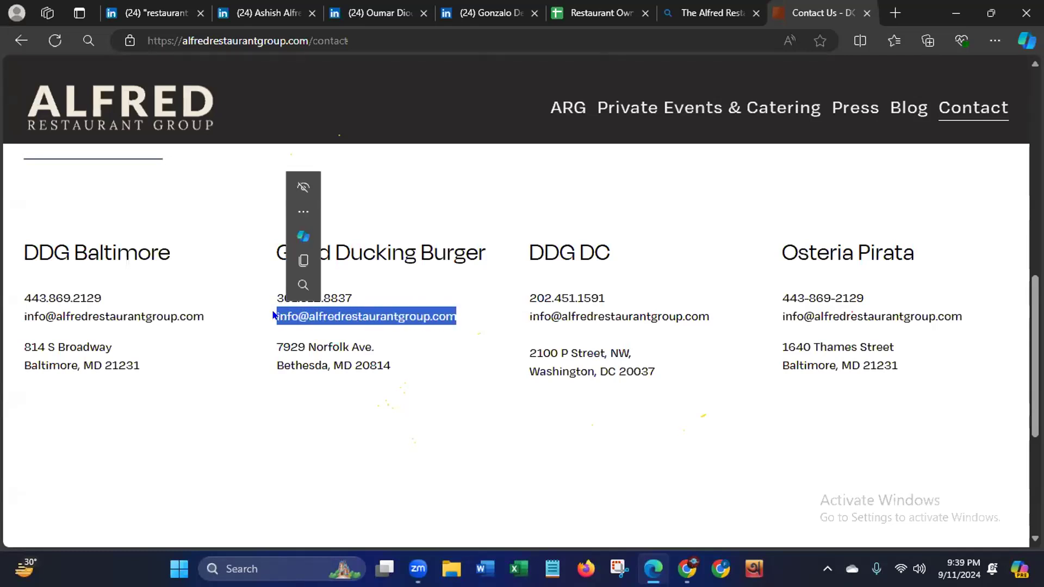
pyautogui.rightClick(311, 313)
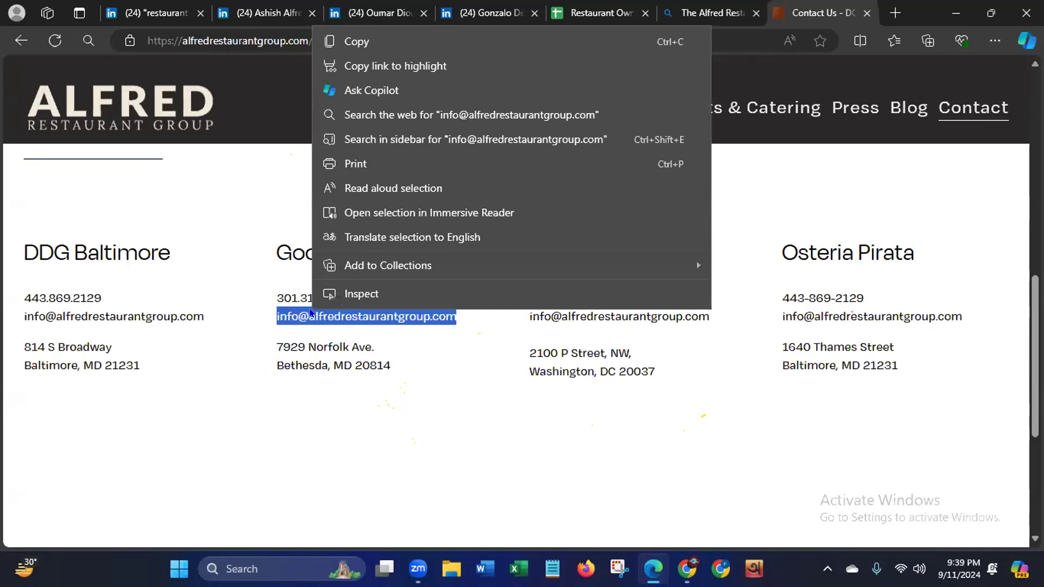
pyautogui.click(372, 41)
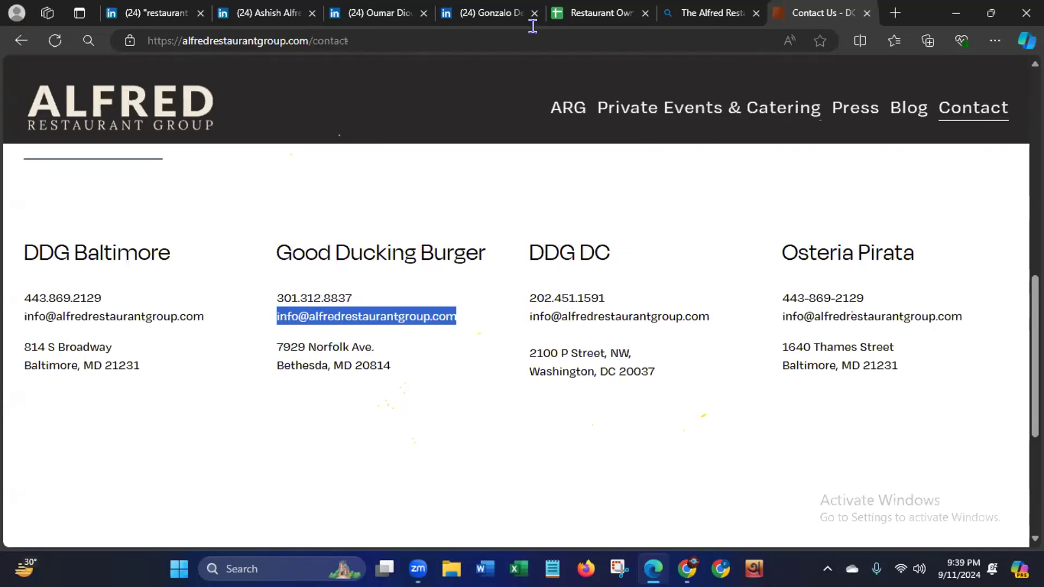
pyautogui.click(580, 16)
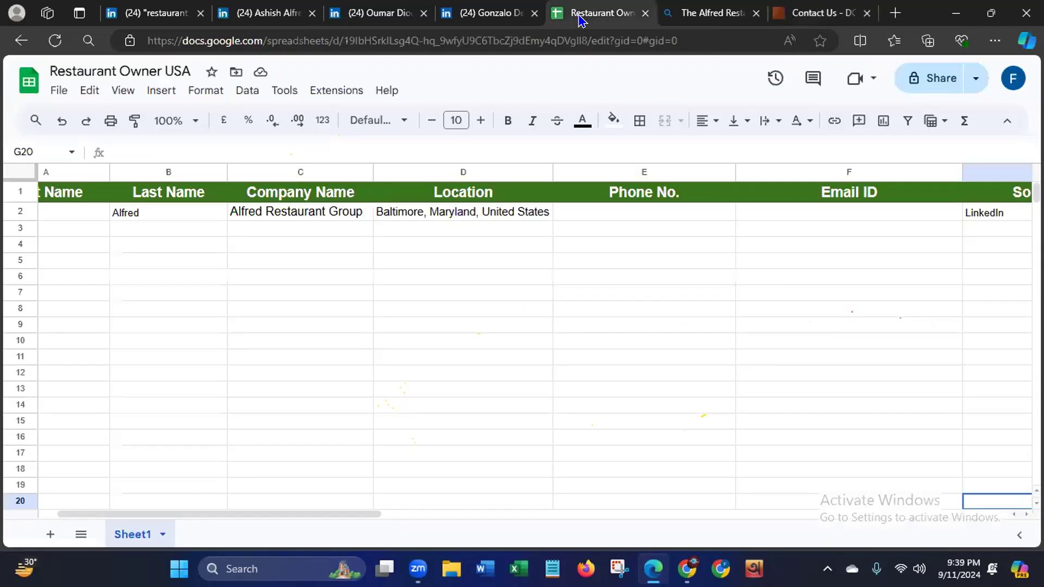
# - Paste the copied e-mail address into the Email ID cell of row 2 and return to the Alfred Restaurant Group Contact page
pyautogui.click(811, 212)
pyautogui.hotkey('ctrl', 'v')
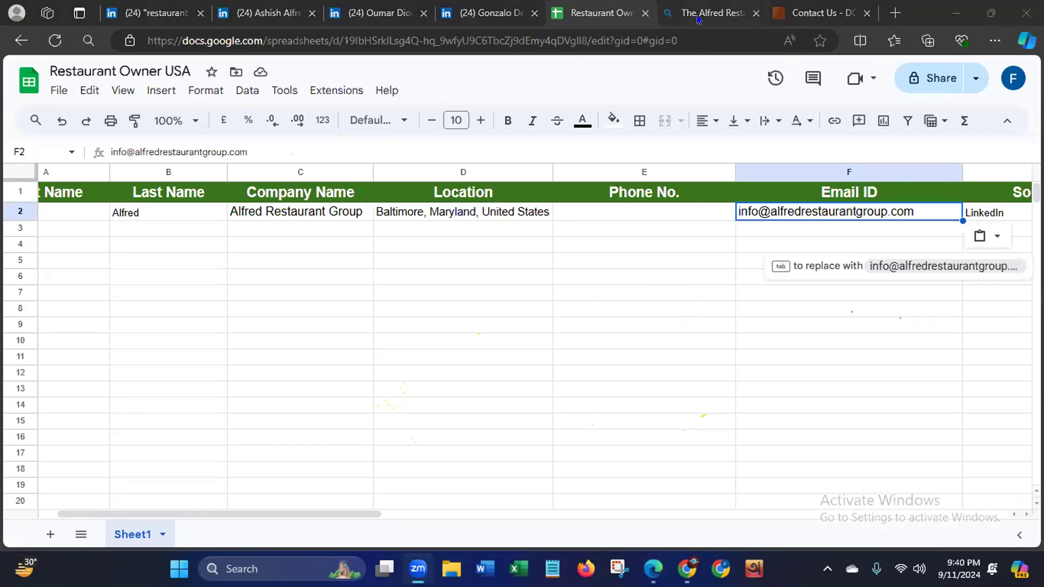
pyautogui.click(797, 17)
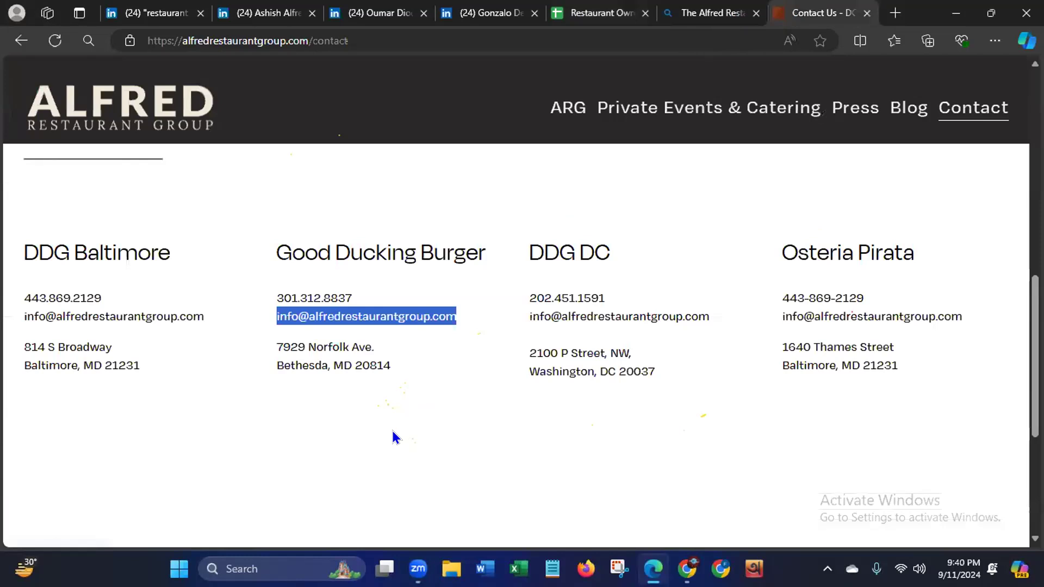
# - Copy the phone number listed under DDG Baltimore on the Contact page
pyautogui.moveTo(24, 248); pyautogui.dragTo(170, 254)
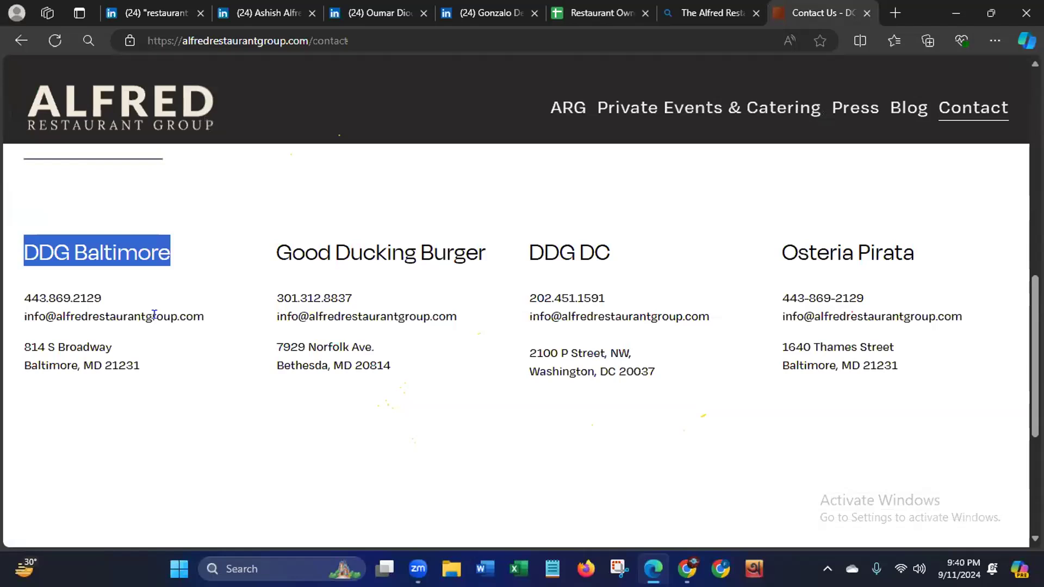
pyautogui.click(578, 254)
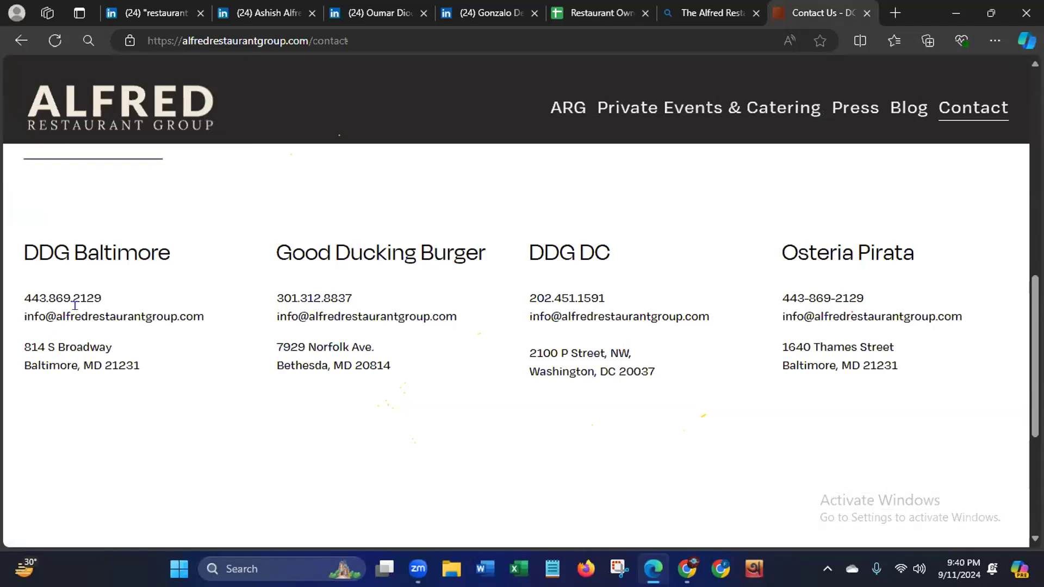
pyautogui.moveTo(23, 290); pyautogui.dragTo(103, 288)
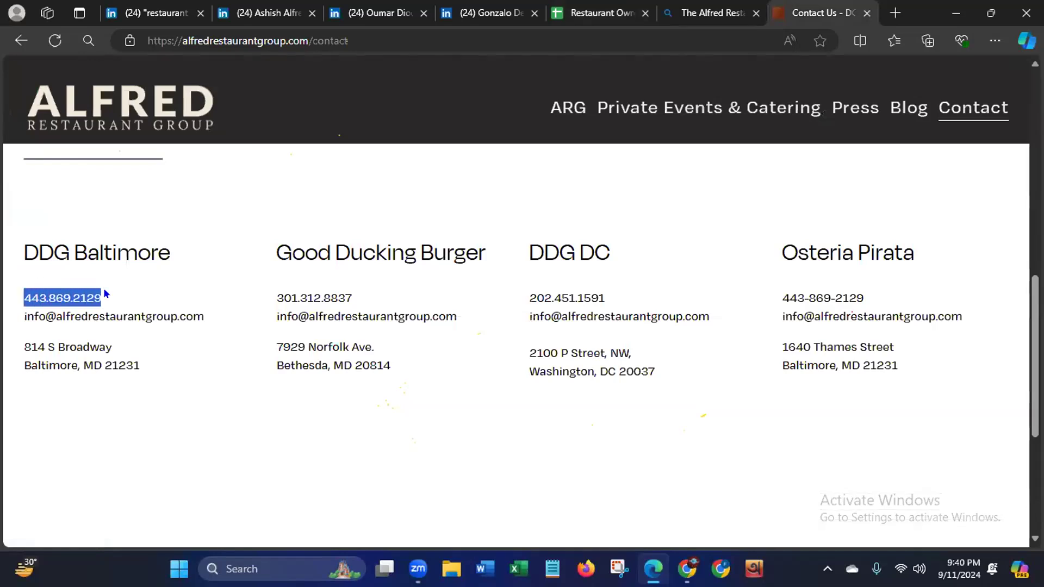
pyautogui.rightClick(75, 299)
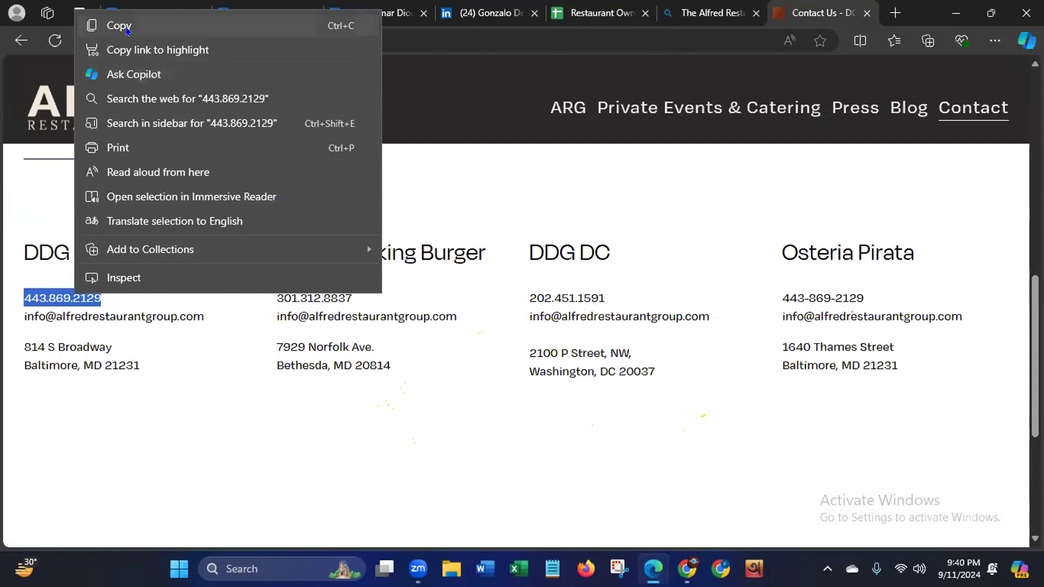
pyautogui.click(126, 27)
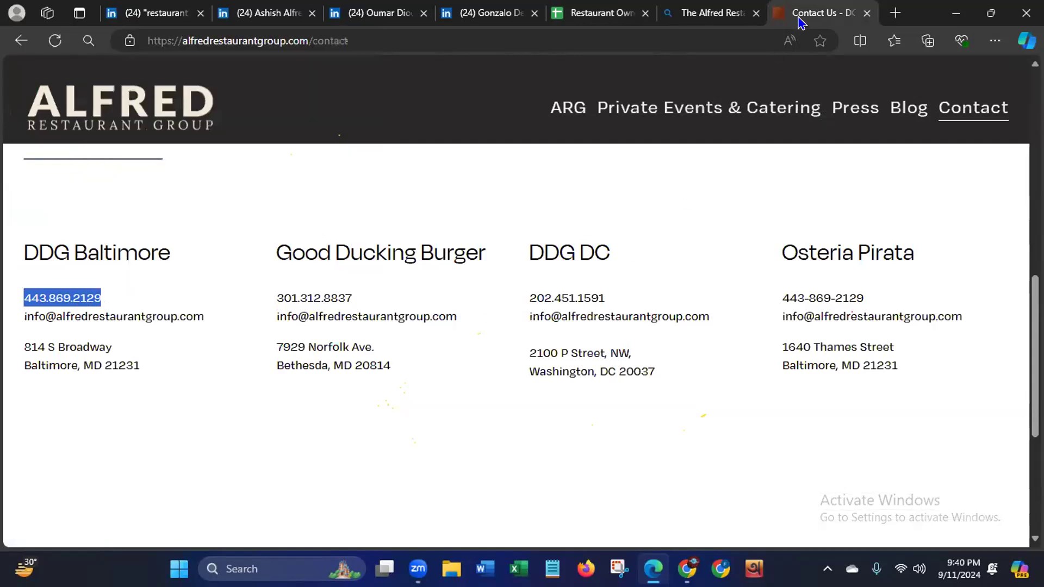
# - Paste the copied phone number into the Phone No. cell of row 2 in the Restaurant Owner USA spreadsheet
pyautogui.click(596, 13)
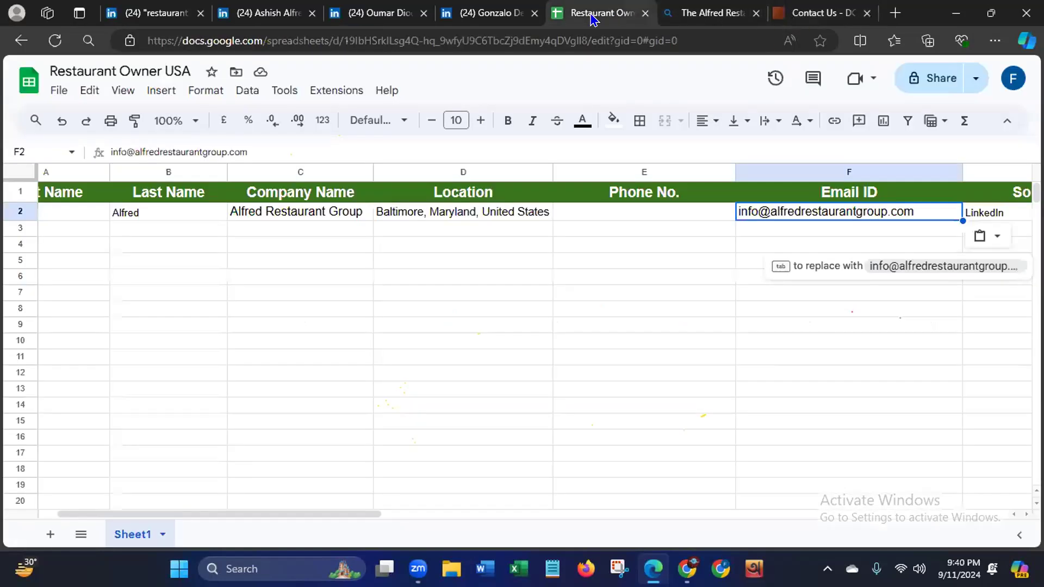
pyautogui.click(607, 215)
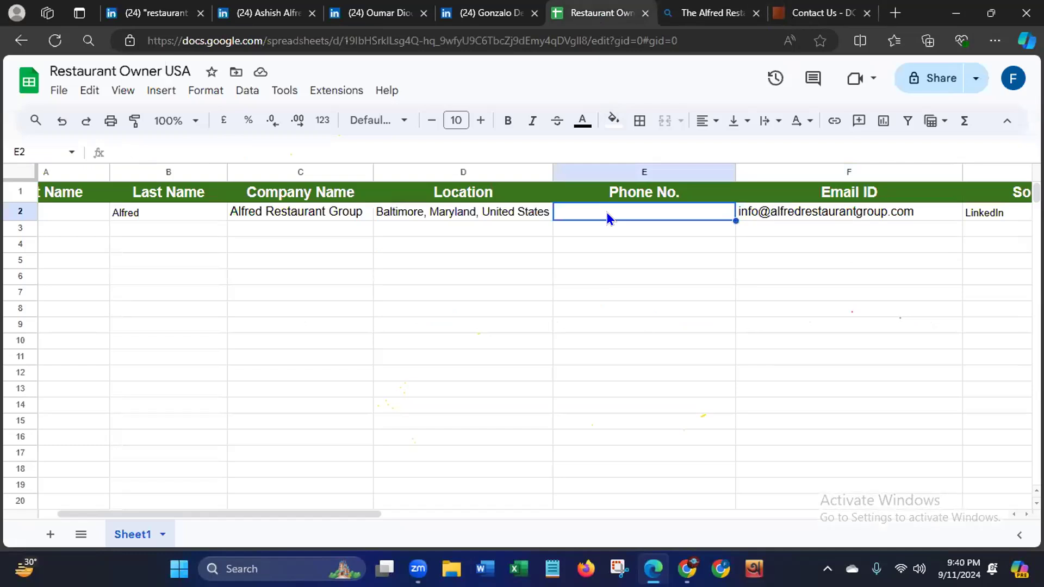
pyautogui.hotkey('ctrl', 'v')
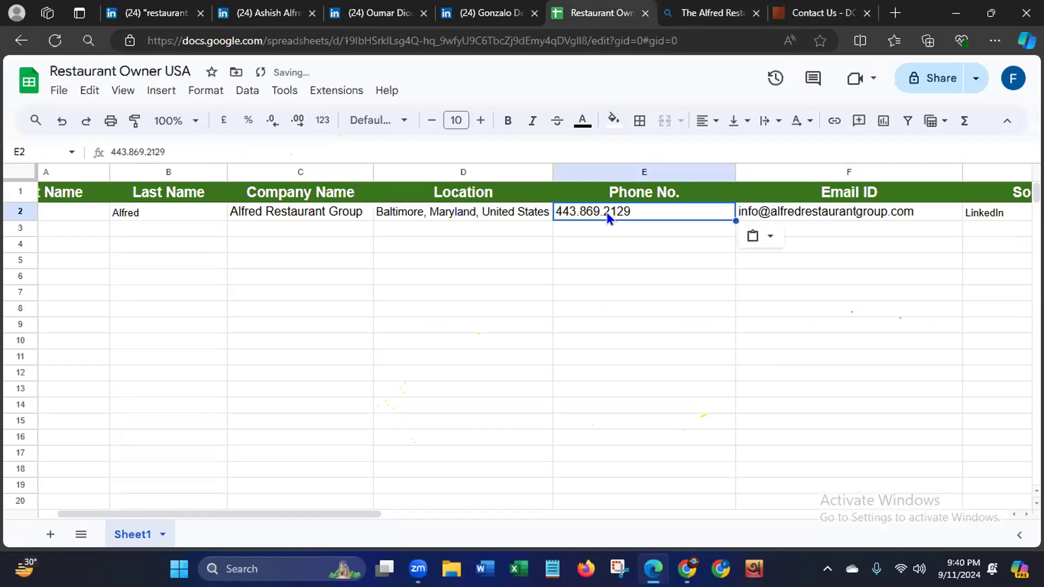
pyautogui.click(435, 486)
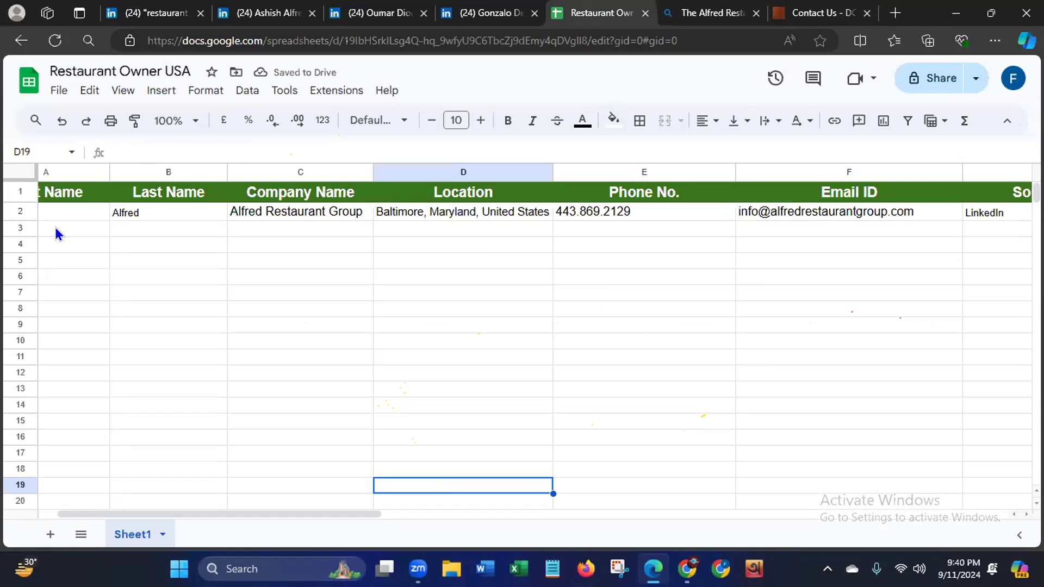
pyautogui.moveTo(295, 515); pyautogui.dragTo(234, 508)
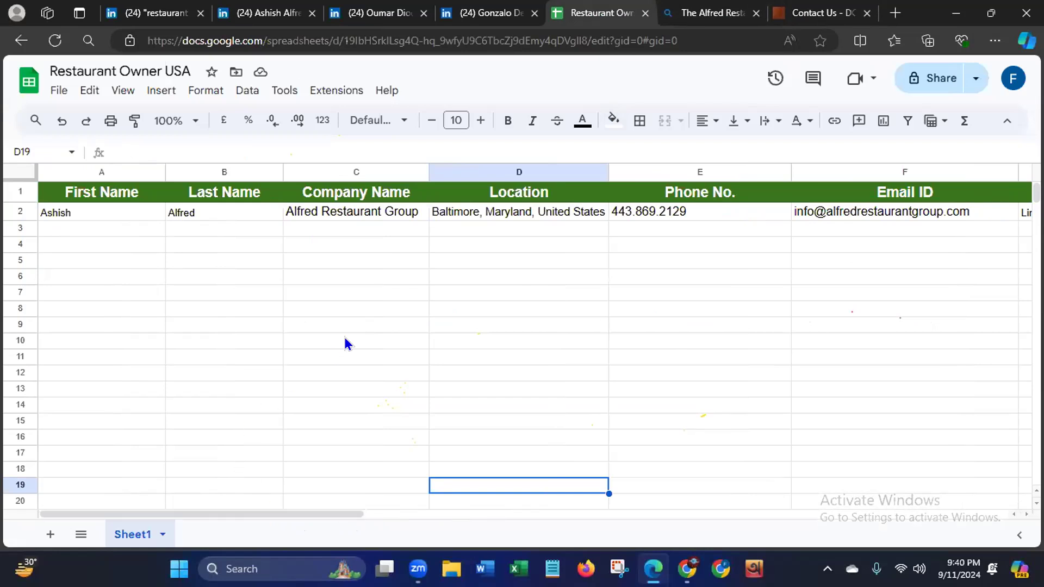
pyautogui.moveTo(337, 508); pyautogui.dragTo(214, 498)
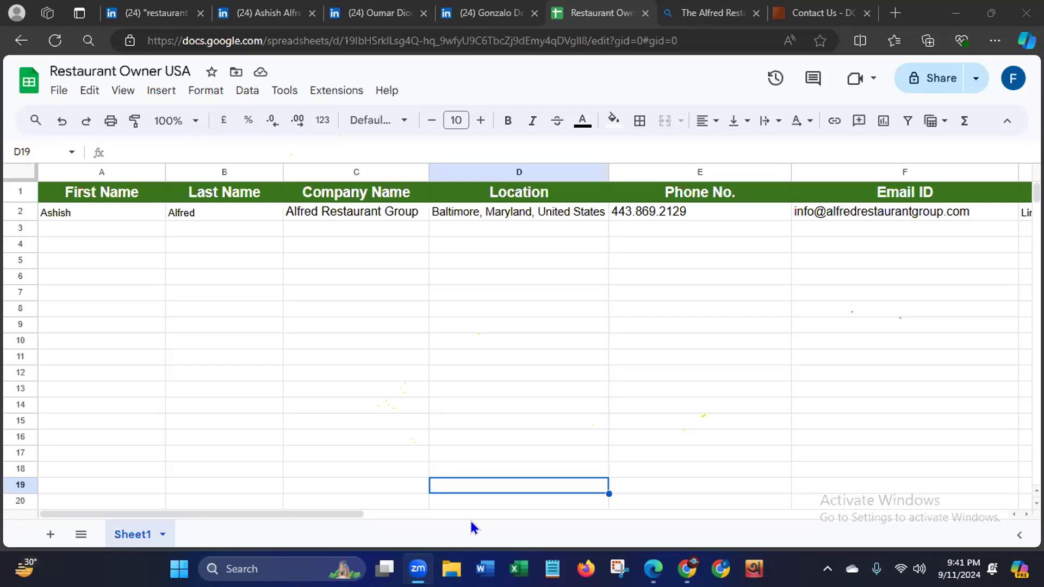
# - Check the name on the Thedamel owner's LinkedIn profile and enter the owner's first name in cell A3 of the spreadsheet
pyautogui.click(358, 20)
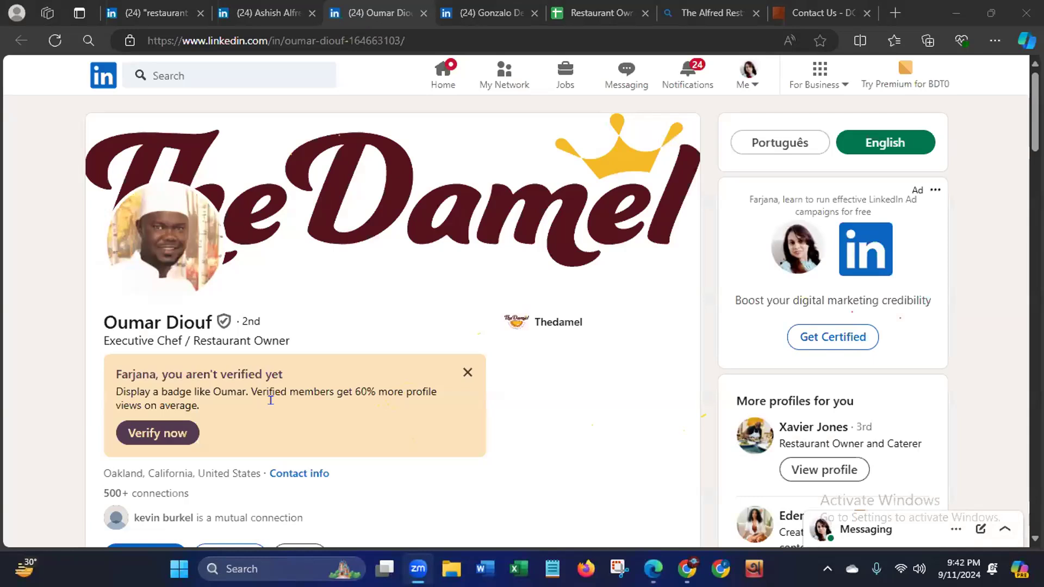
pyautogui.click(467, 372)
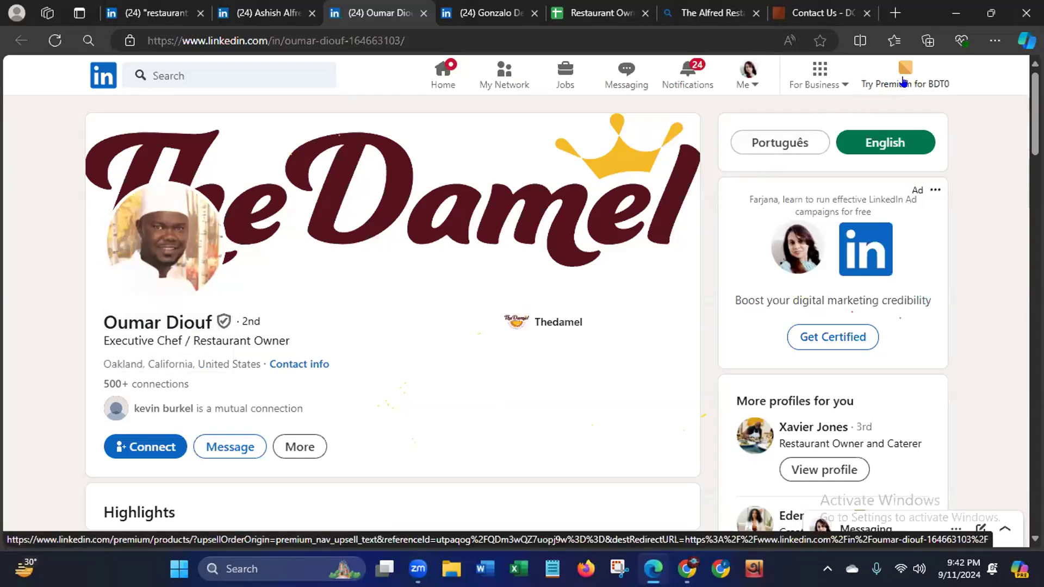
pyautogui.click(600, 16)
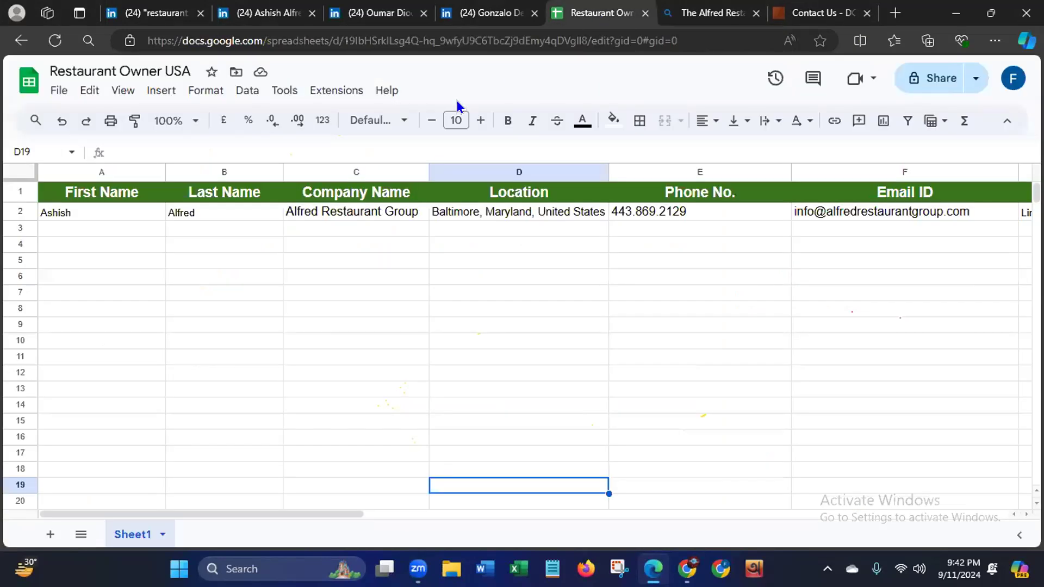
pyautogui.click(93, 227)
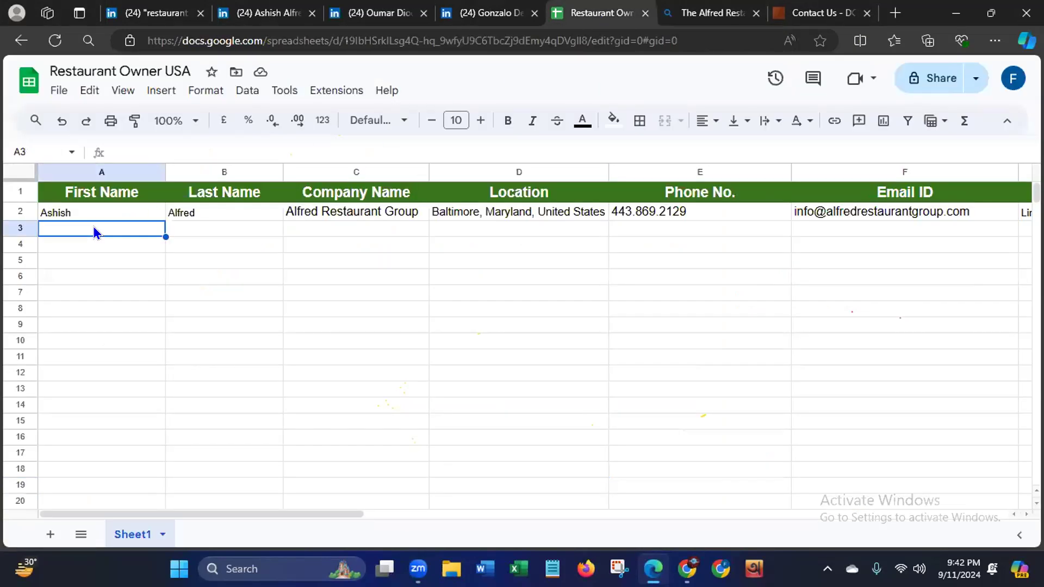
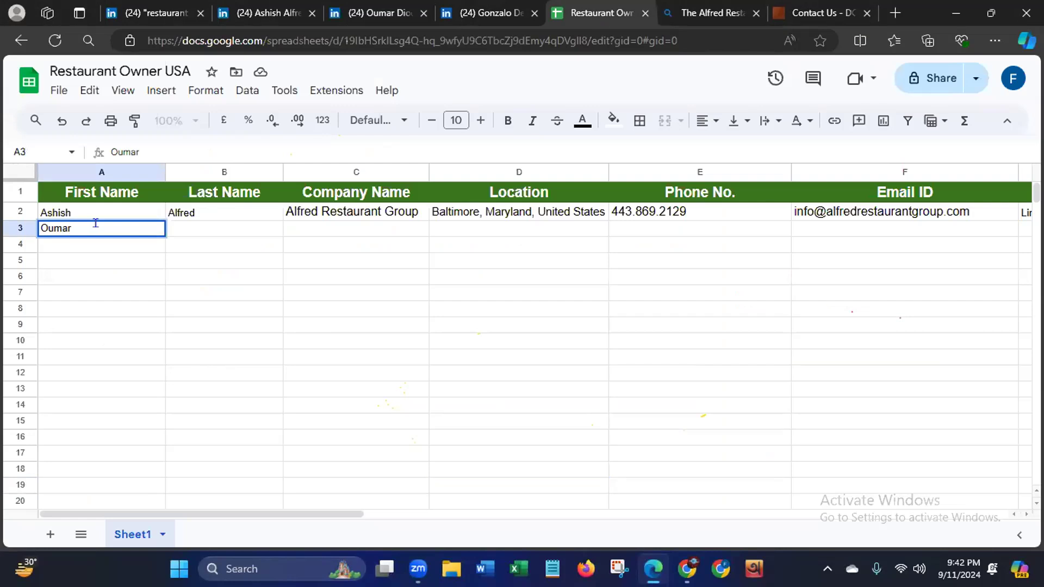
# - Enter the owner's last name in cell B3, checking its spelling against the LinkedIn profile
pyautogui.click(221, 228)
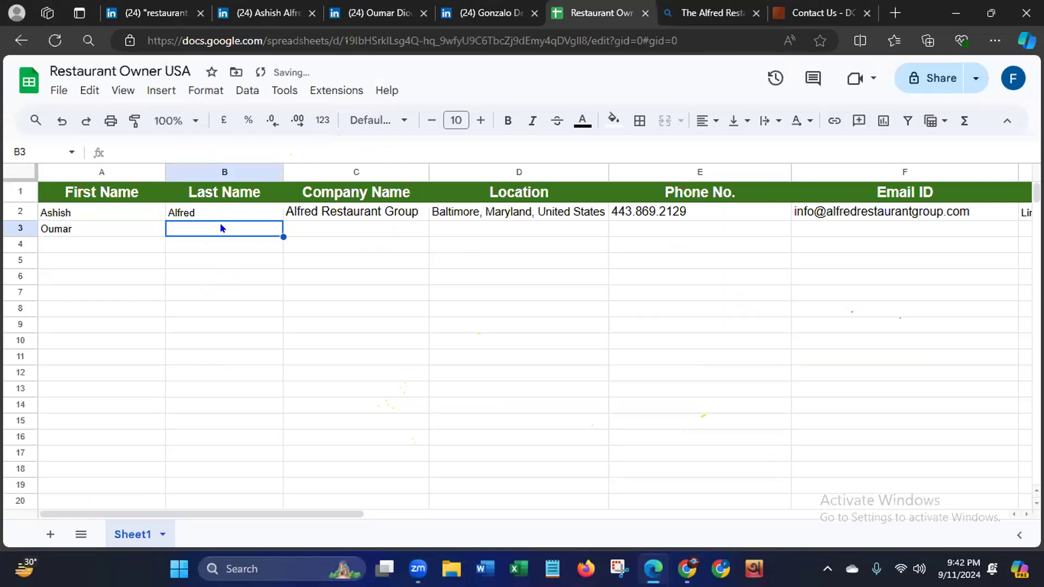
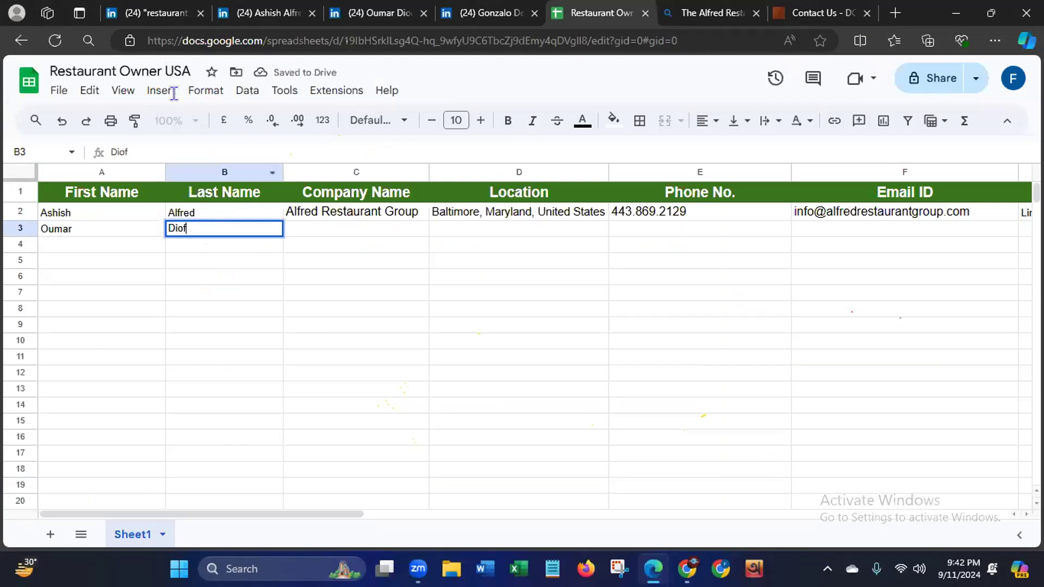
pyautogui.click(377, 13)
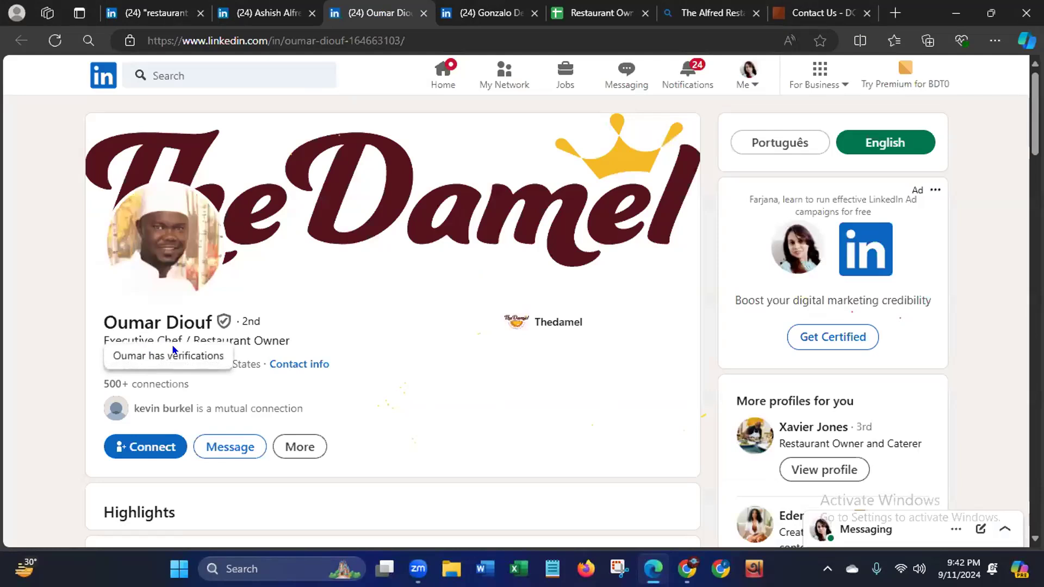
pyautogui.click(590, 13)
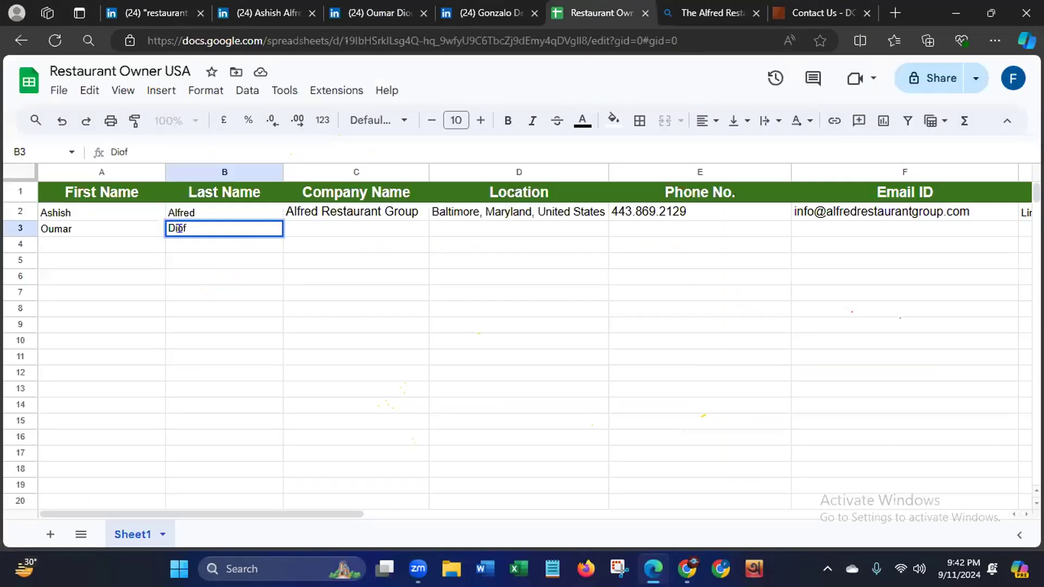
pyautogui.write('u')
pyautogui.click(370, 227)
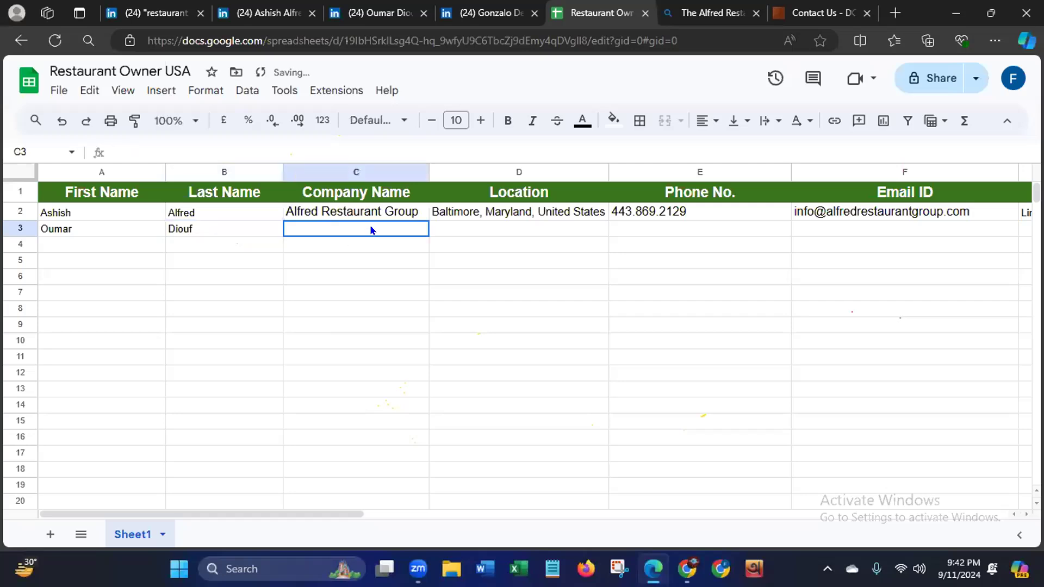
# - Return to the owner's LinkedIn profile and look through the Experience section for the current company name
pyautogui.click(375, 15)
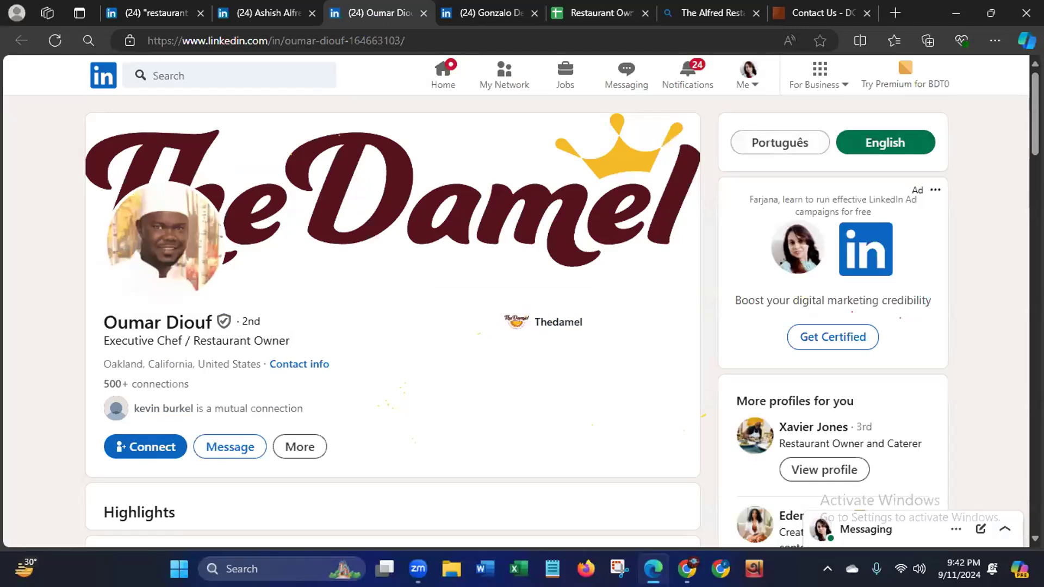
pyautogui.scroll(-1, 1033, 136)
pyautogui.scroll(-8, 1014, 206)
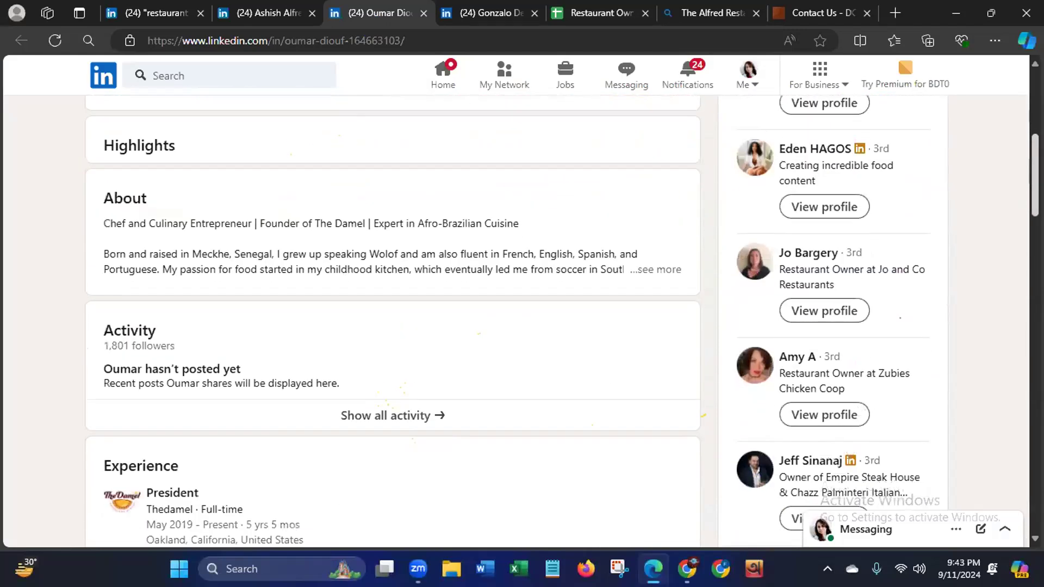
pyautogui.scroll(-1, 1013, 206)
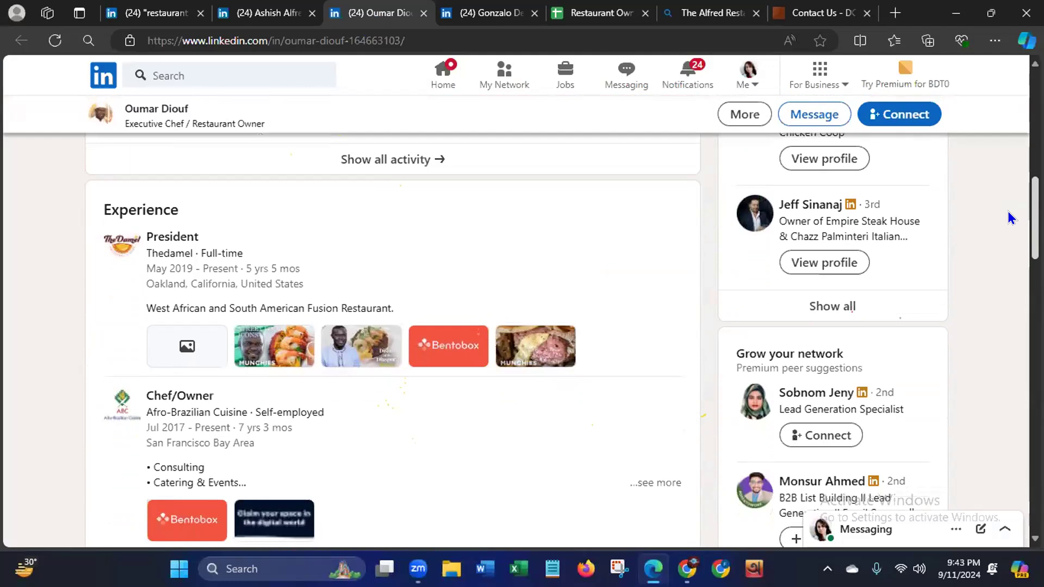
pyautogui.moveTo(99, 204); pyautogui.dragTo(214, 203)
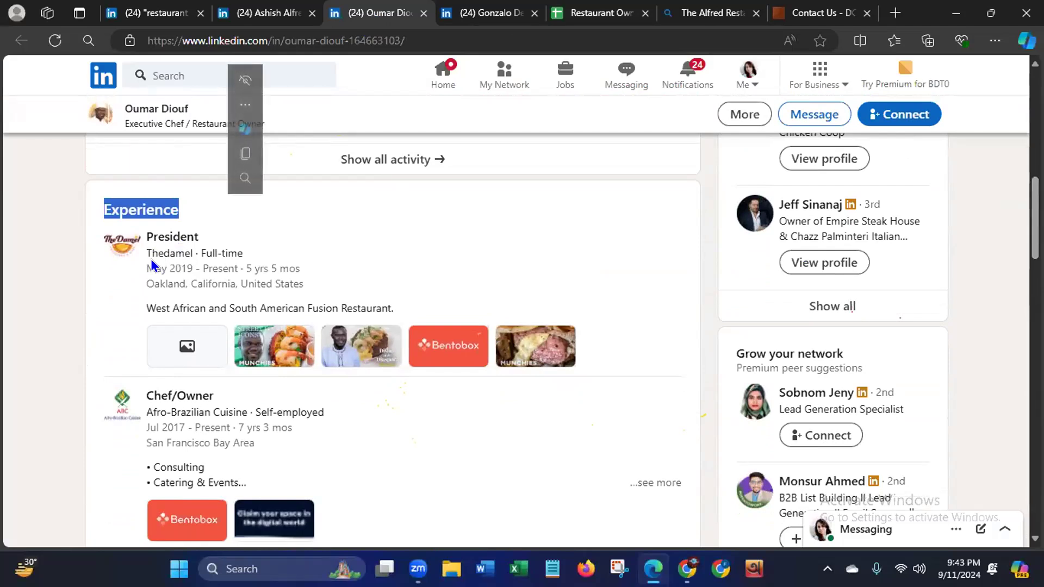
pyautogui.click(186, 248)
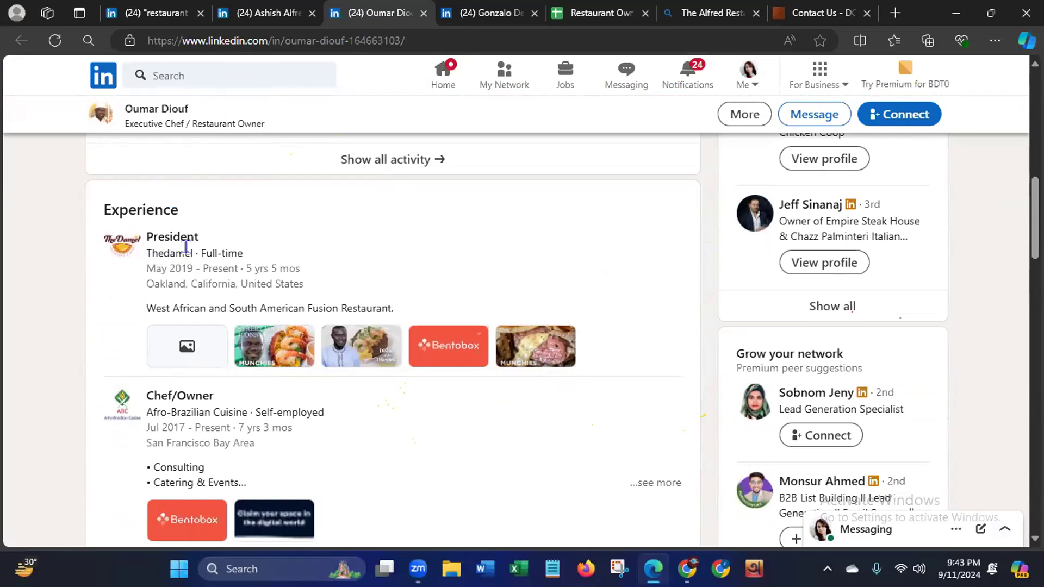
pyautogui.moveTo(186, 248); pyautogui.dragTo(150, 254)
pyautogui.click(151, 254)
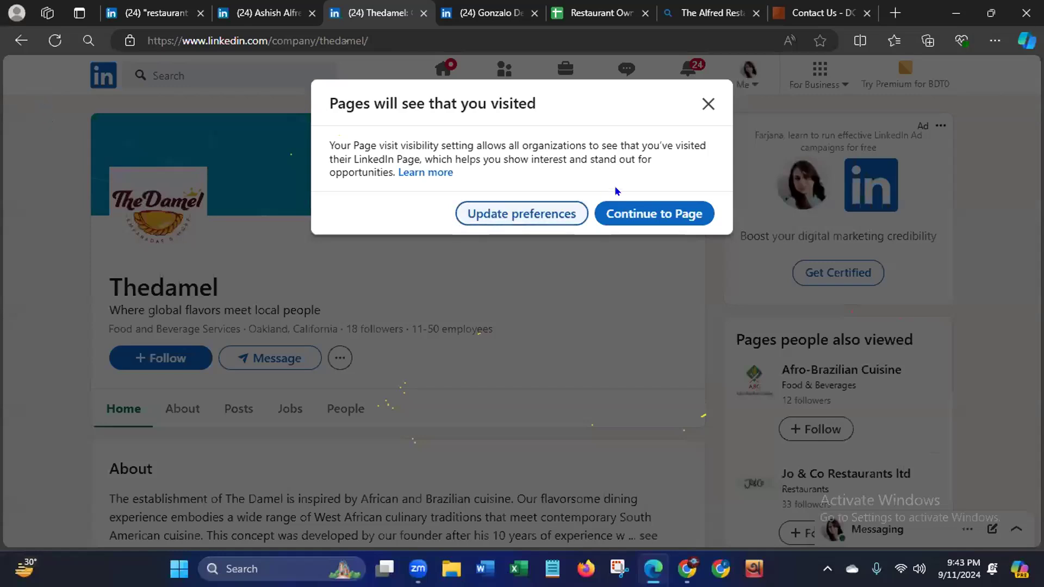
pyautogui.click(706, 106)
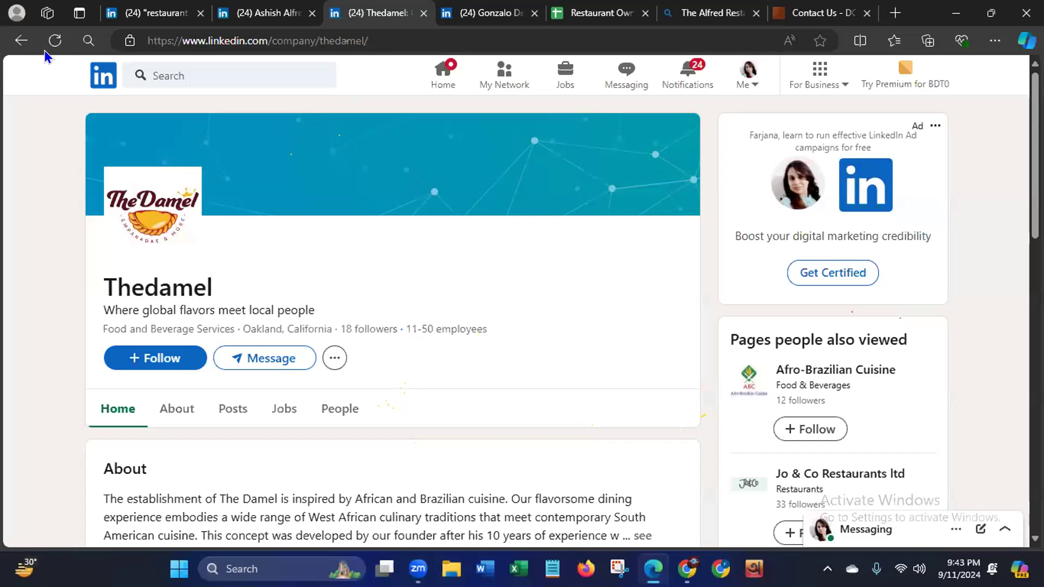
pyautogui.click(15, 44)
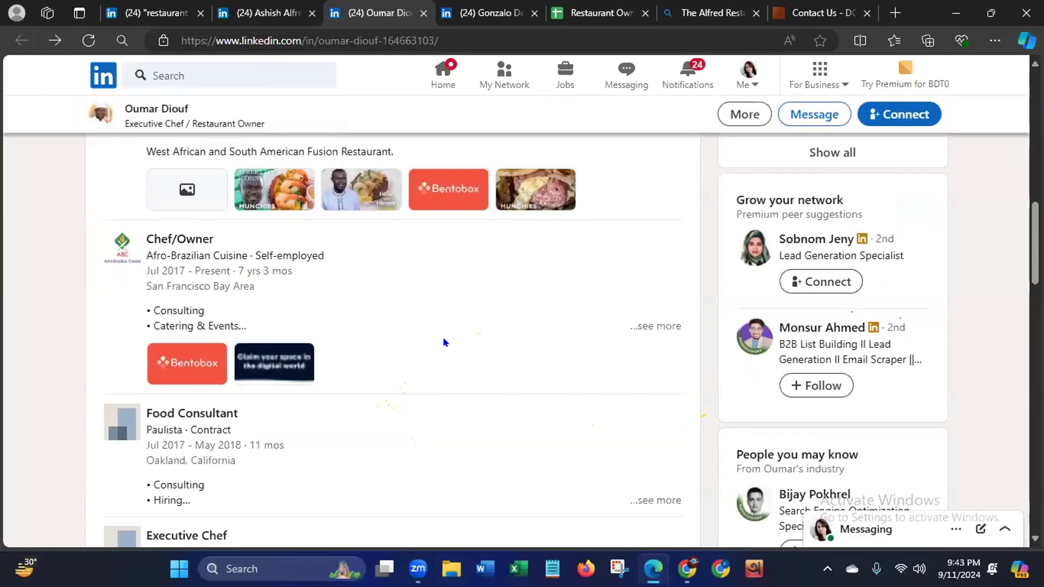
# - Copy the company name Thedamel from the President entry under Experience and switch to the Restaurant Owner USA spreadsheet
pyautogui.scroll(3, 432, 350)
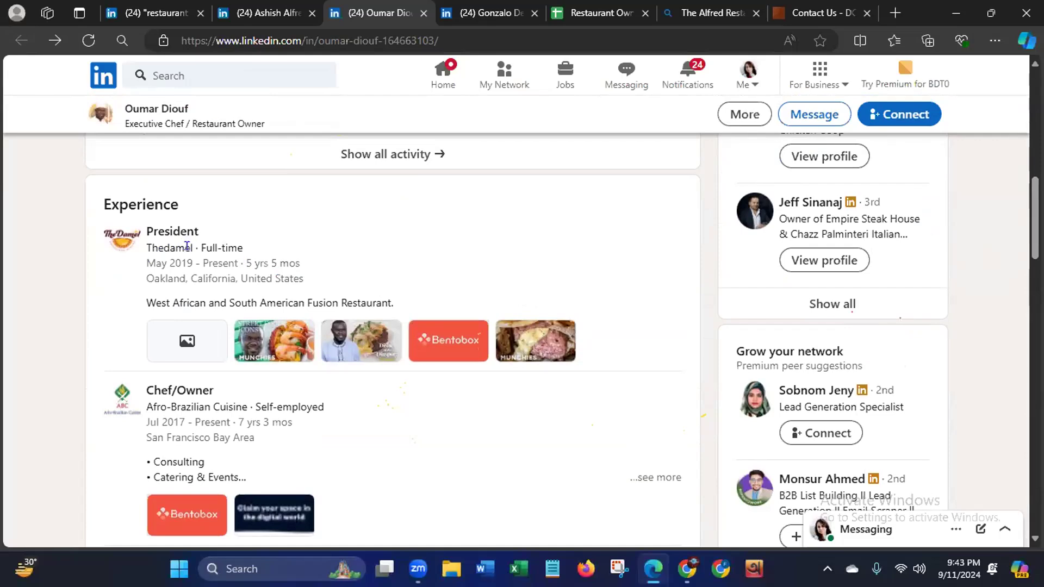
pyautogui.moveTo(191, 248); pyautogui.dragTo(154, 252)
pyautogui.rightClick(157, 249)
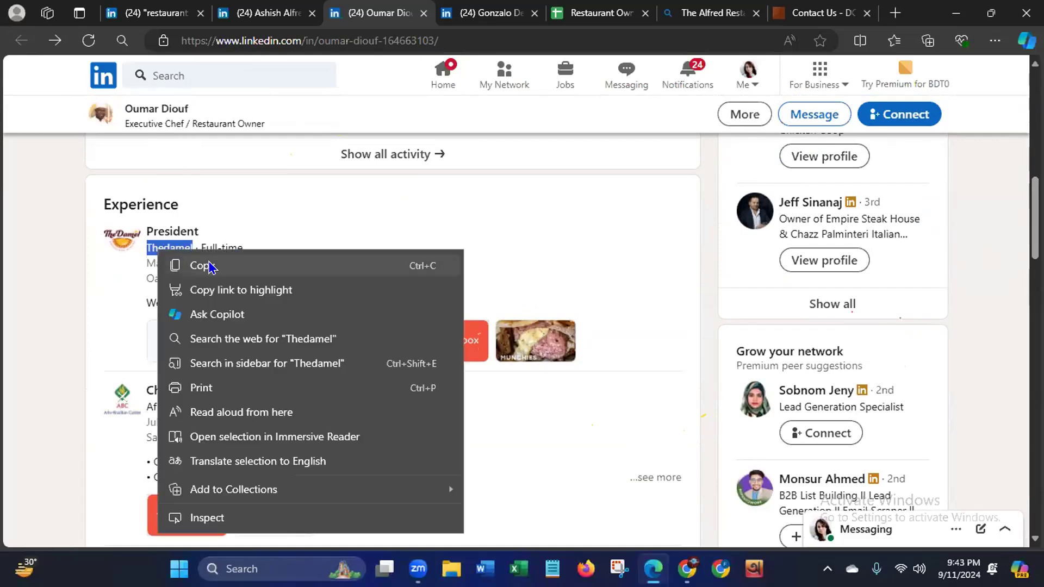
pyautogui.click(210, 266)
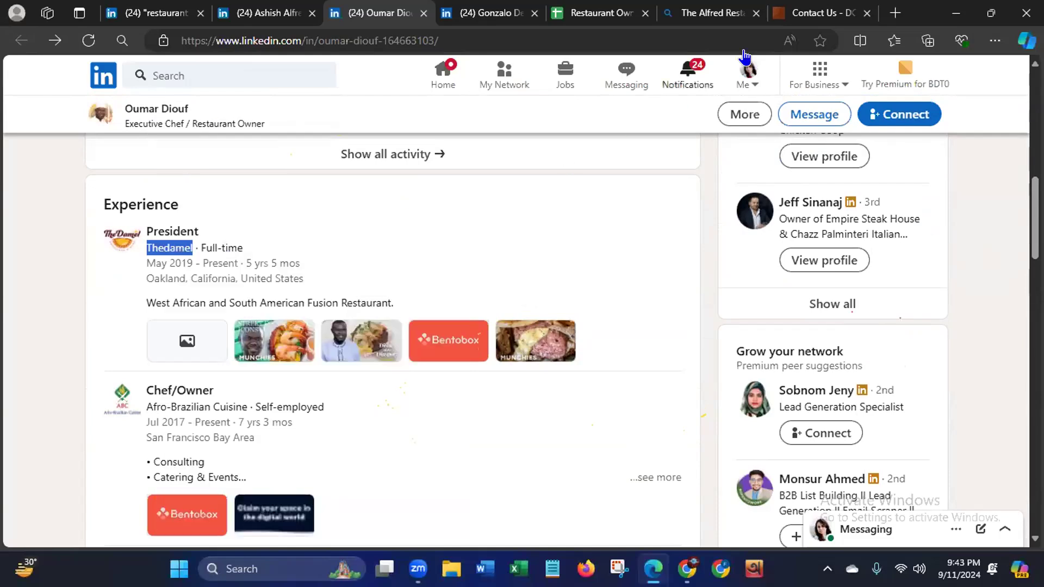
pyautogui.click(601, 13)
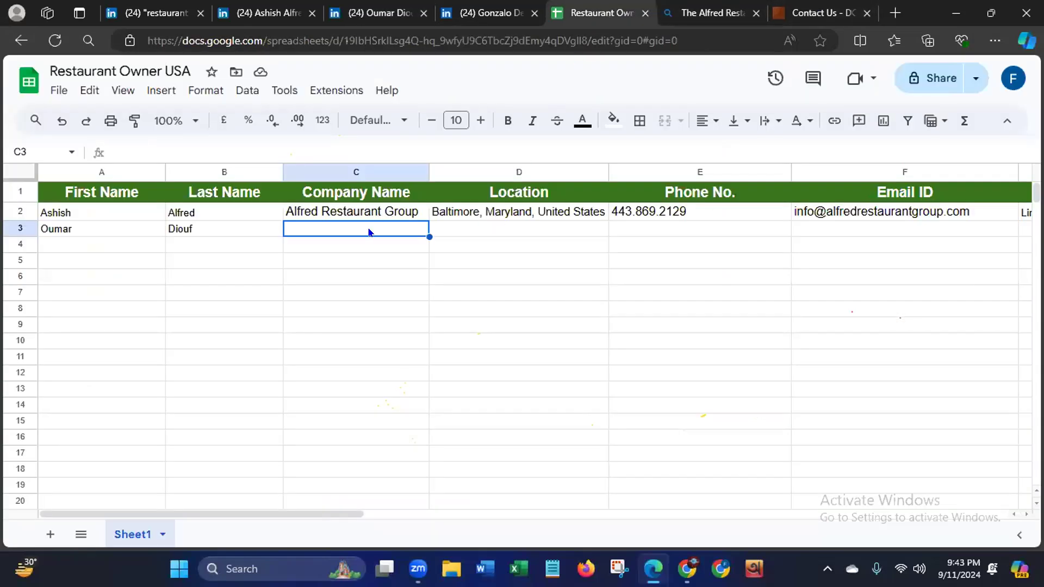
pyautogui.hotkey('ctrl', 'v')
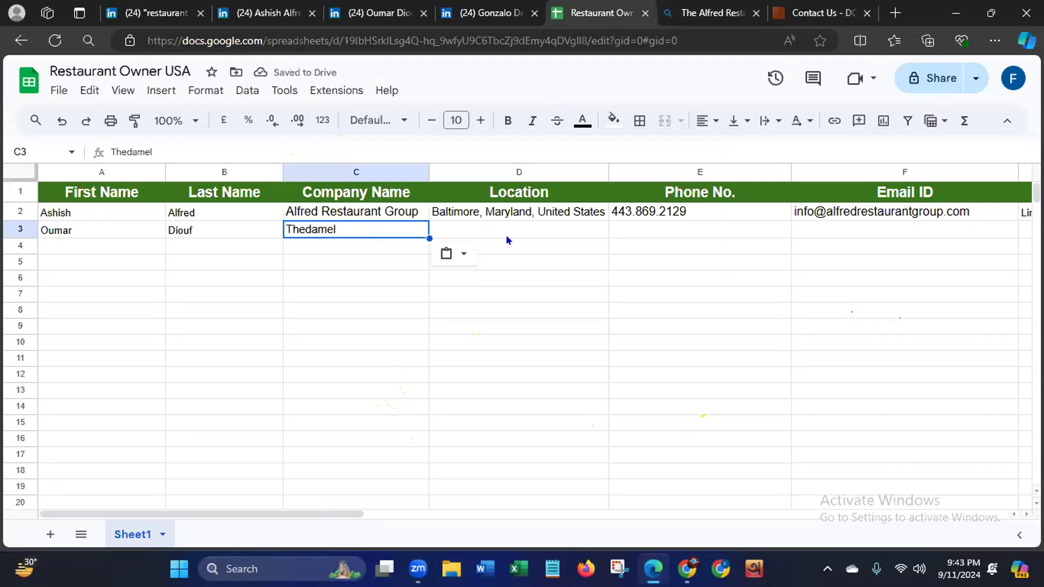
pyautogui.click(388, 16)
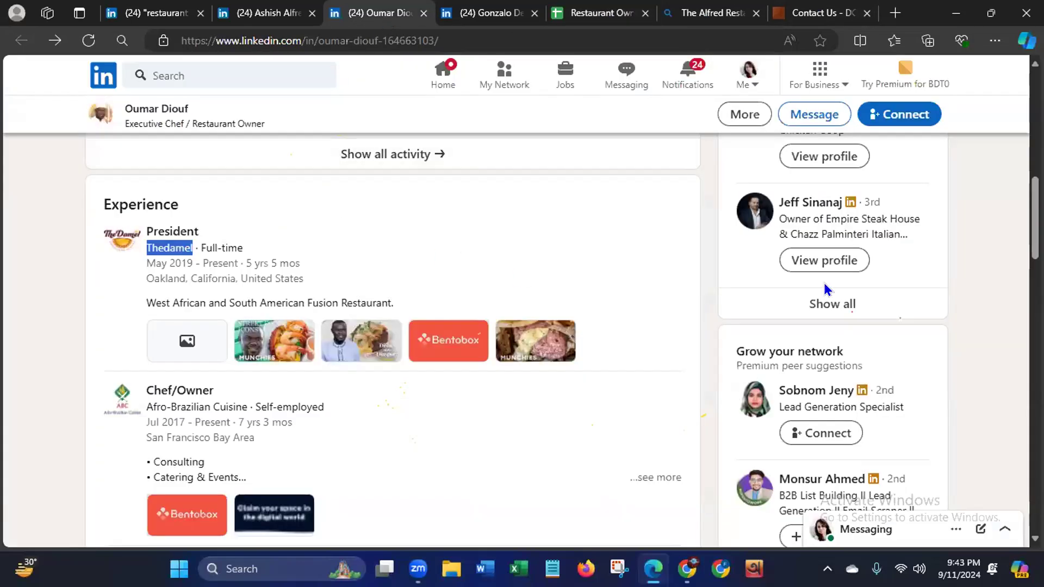
pyautogui.scroll(7, 391, 321)
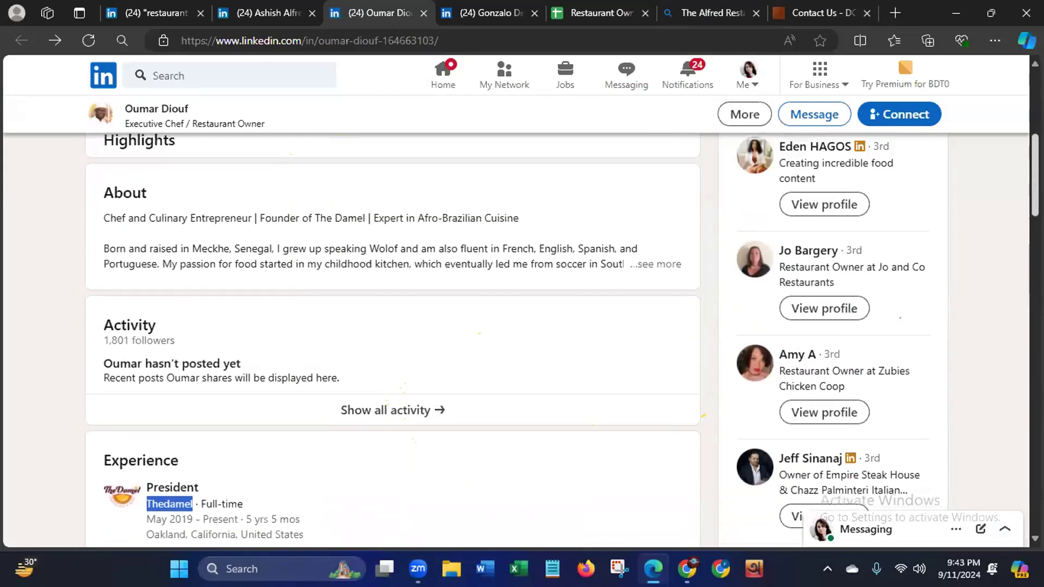
pyautogui.scroll(2, 261, 280)
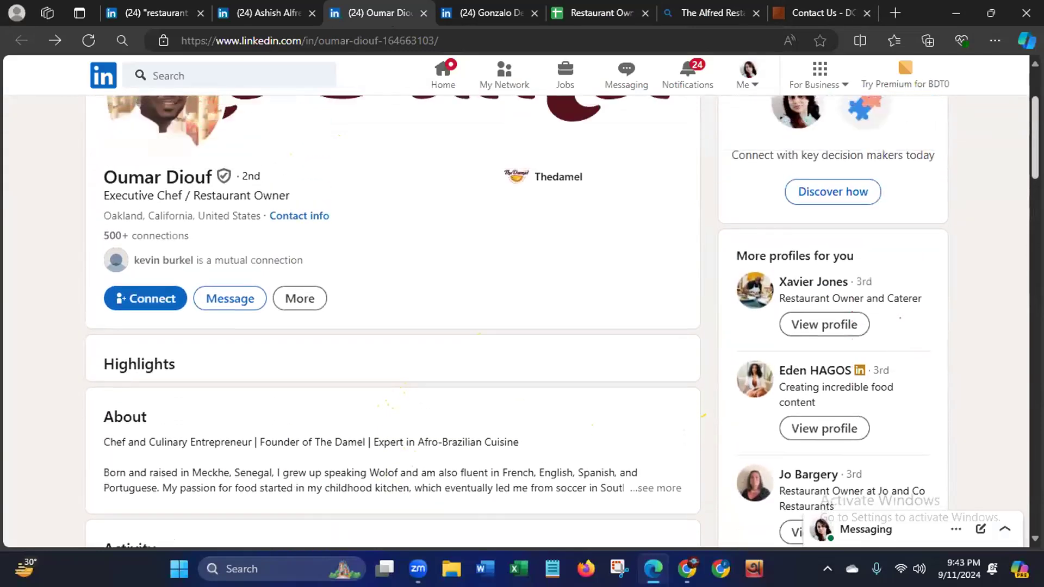
pyautogui.moveTo(101, 243); pyautogui.dragTo(257, 245)
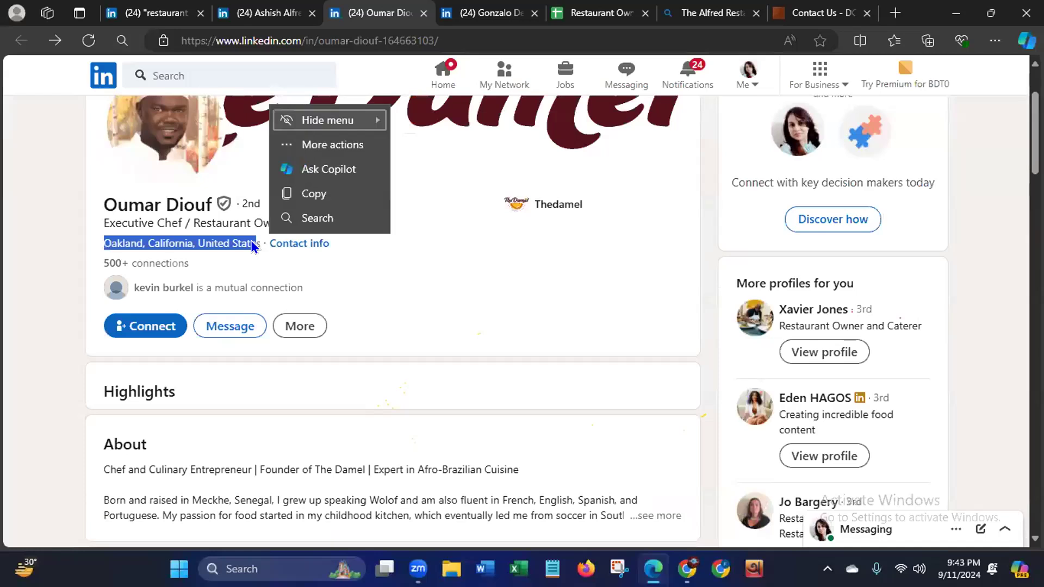
pyautogui.moveTo(261, 243); pyautogui.dragTo(125, 241)
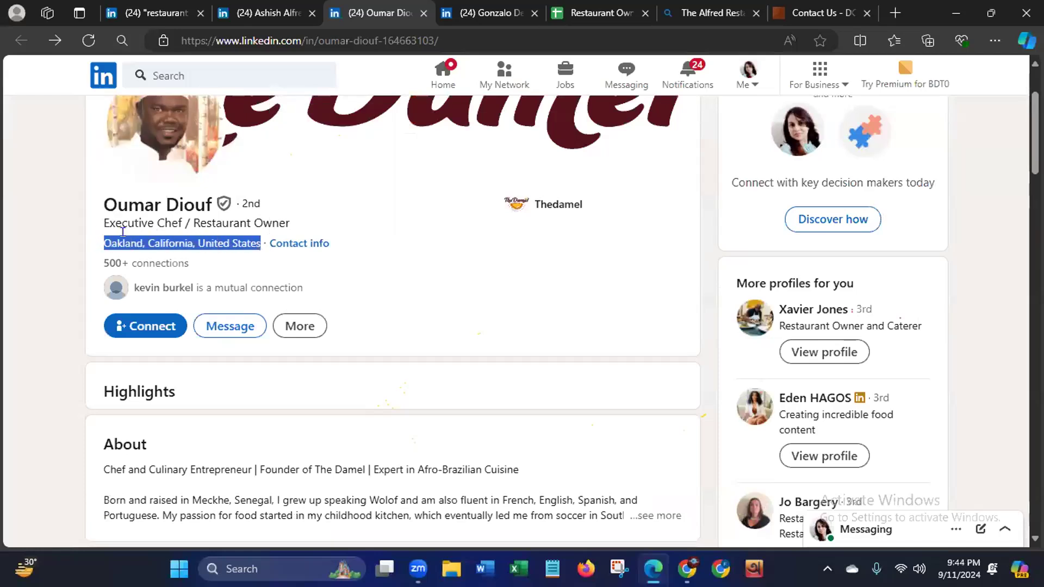
pyautogui.rightClick(126, 237)
pyautogui.click(178, 253)
pyautogui.click(580, 12)
pyautogui.click(482, 230)
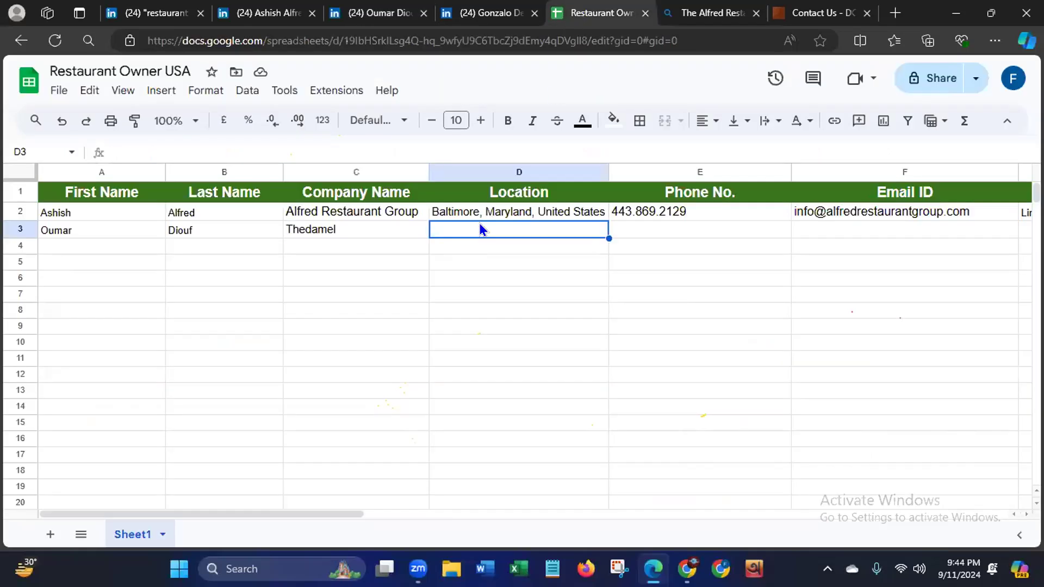
pyautogui.hotkey('ctrl', 'v')
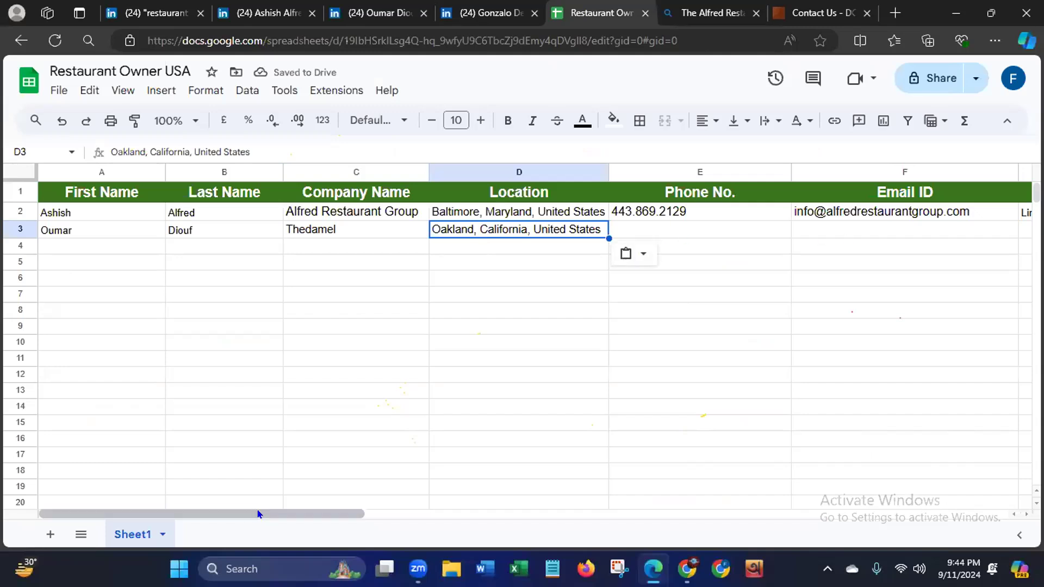
# - Enter LinkedIn as the source for the Thedamel owner in cell G3
pyautogui.hscroll(10, 318, 527)
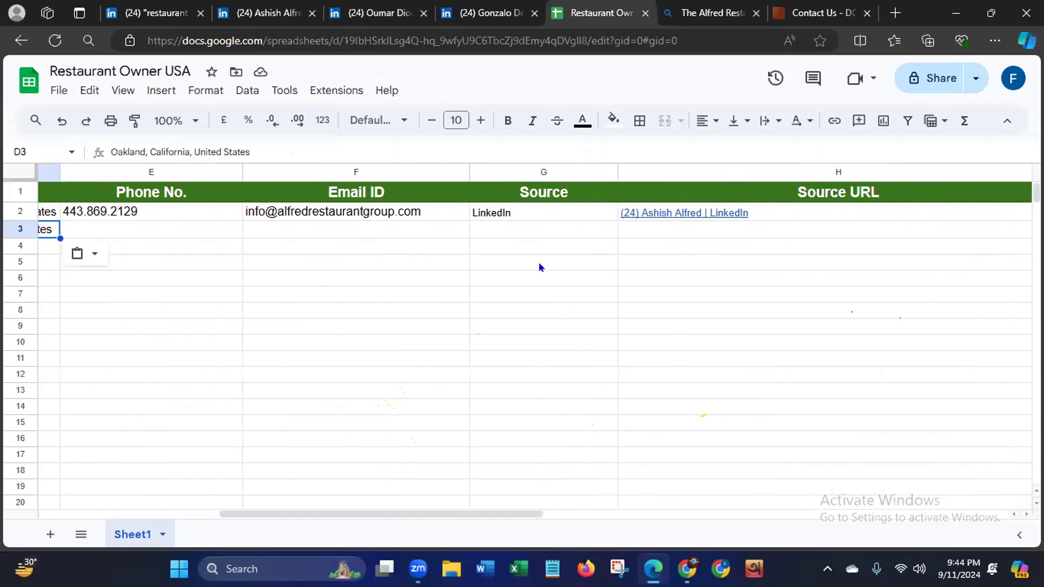
pyautogui.click(541, 229)
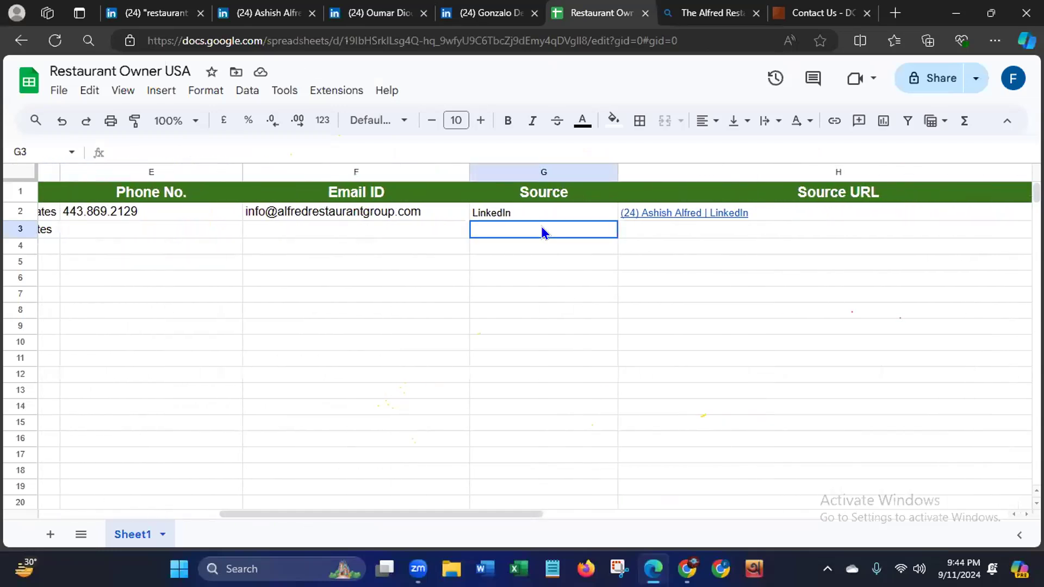
pyautogui.write('LinkedIn')
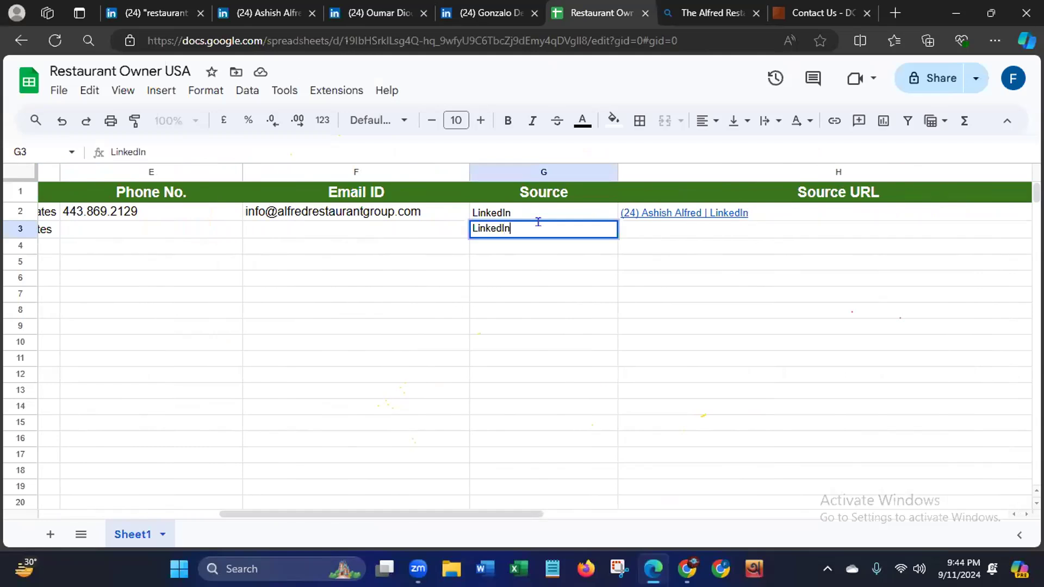
# - Open the contact info on the Thedamel owner's LinkedIn profile and copy the profile link
pyautogui.click(370, 15)
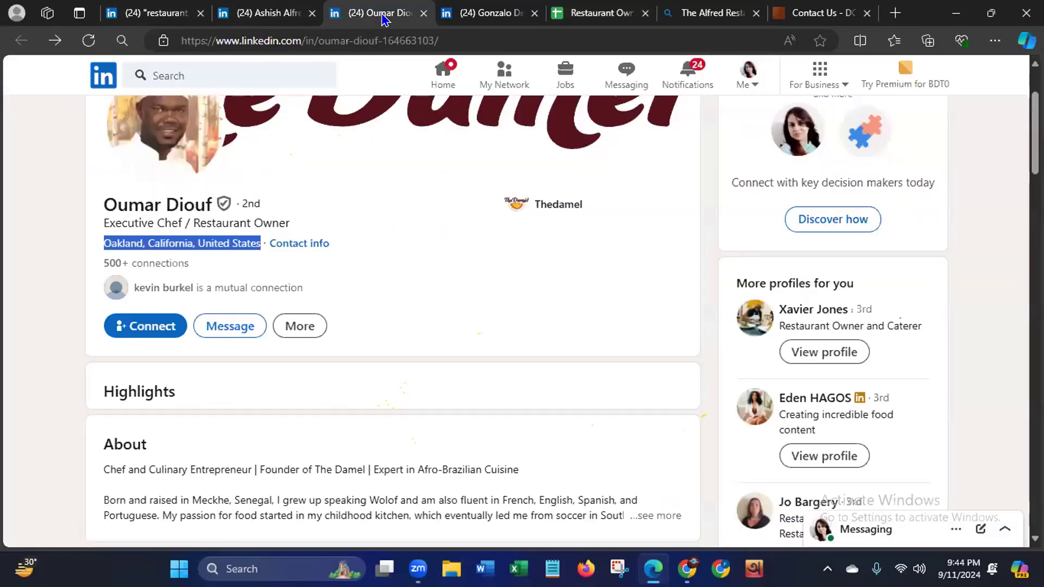
pyautogui.click(177, 33)
pyautogui.click(30, 207)
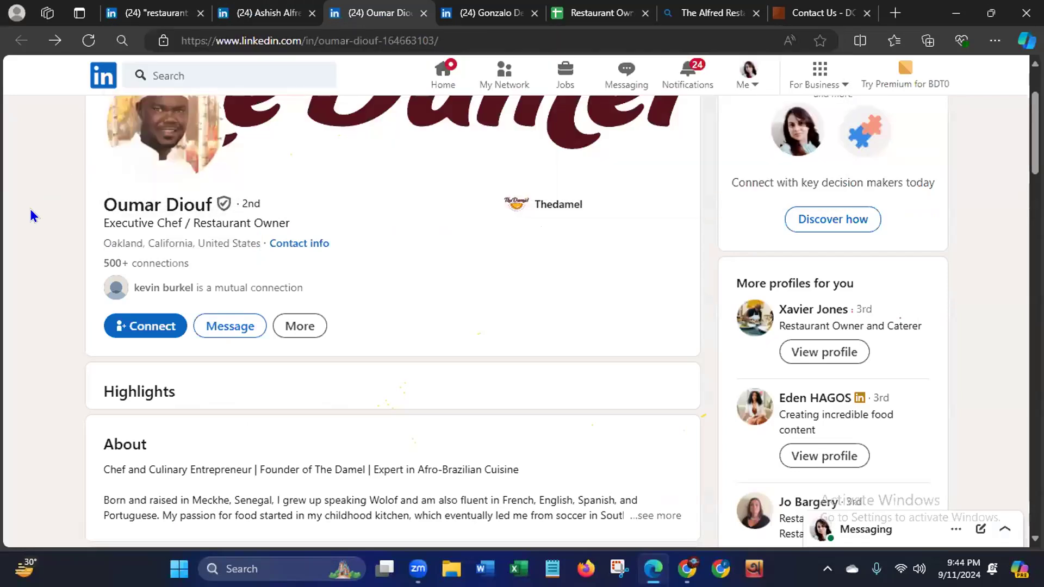
pyautogui.click(297, 246)
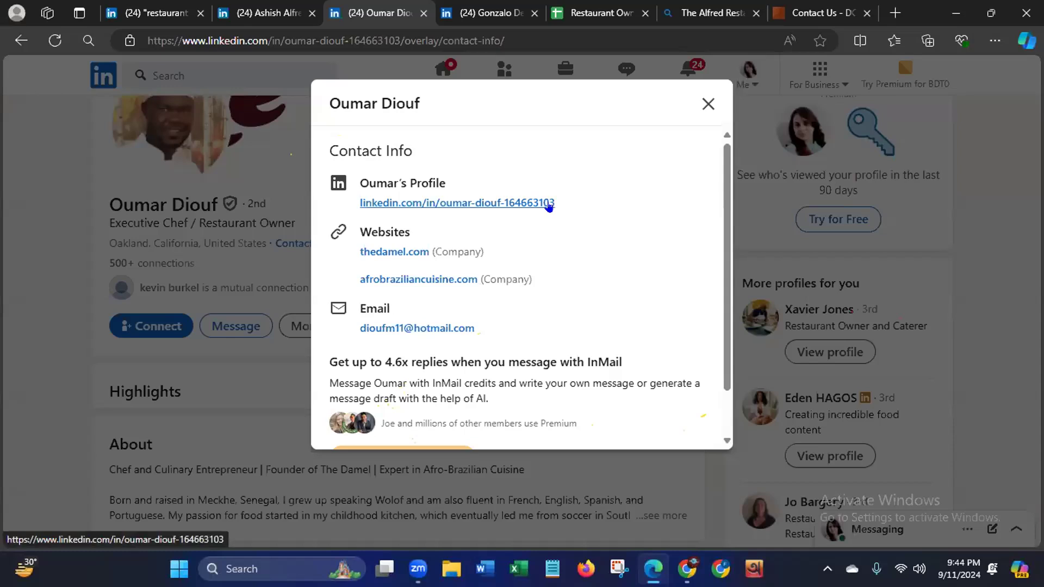
pyautogui.moveTo(554, 203); pyautogui.dragTo(347, 203)
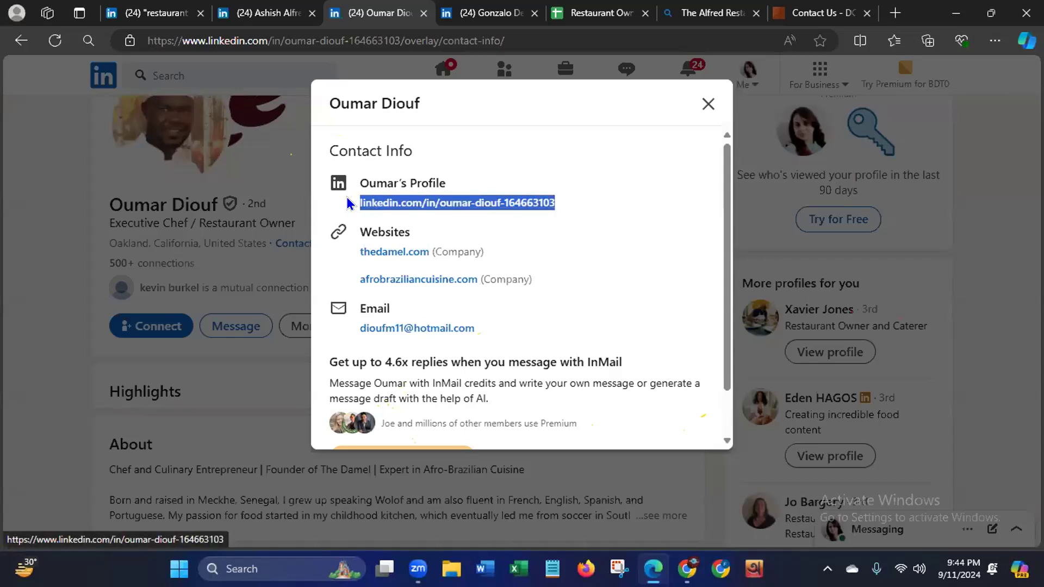
pyautogui.rightClick(443, 205)
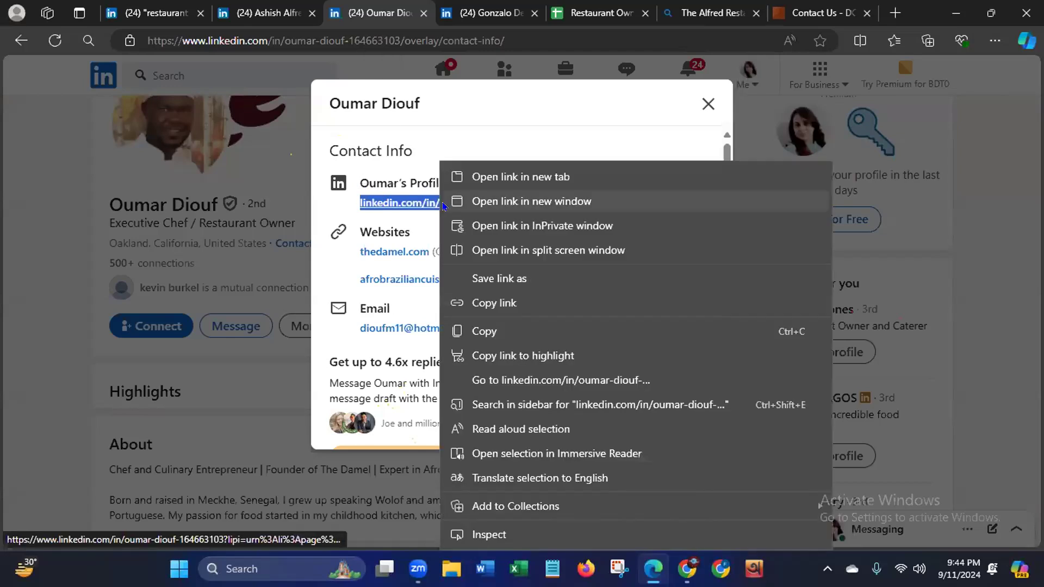
pyautogui.click(471, 331)
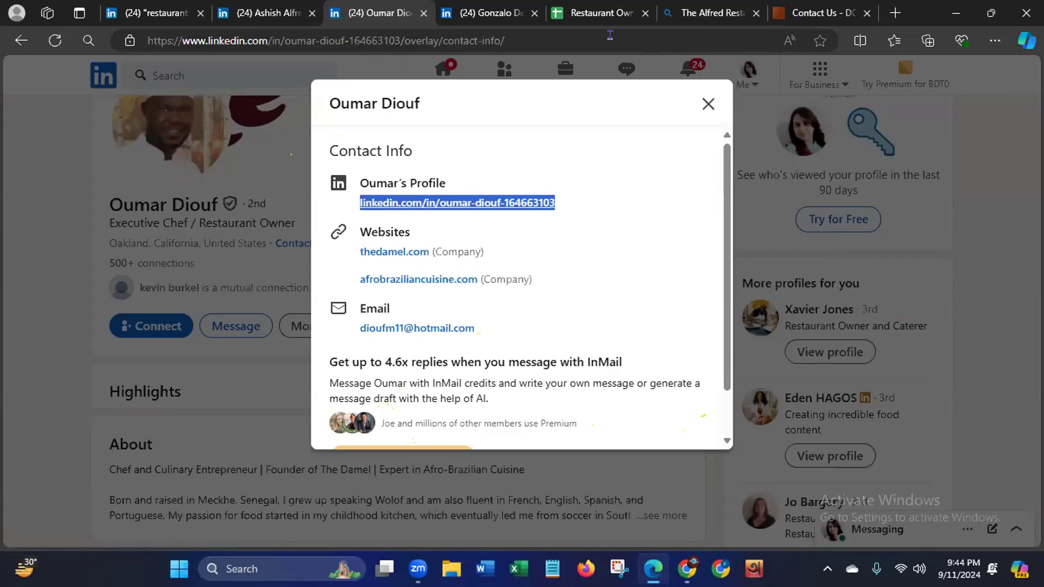
# - Paste the owner's LinkedIn profile link into the Source URL cell H3 of the Restaurant Owner USA spreadsheet
pyautogui.click(596, 13)
pyautogui.moveTo(668, 248); pyautogui.dragTo(679, 226)
pyautogui.rightClick(679, 226)
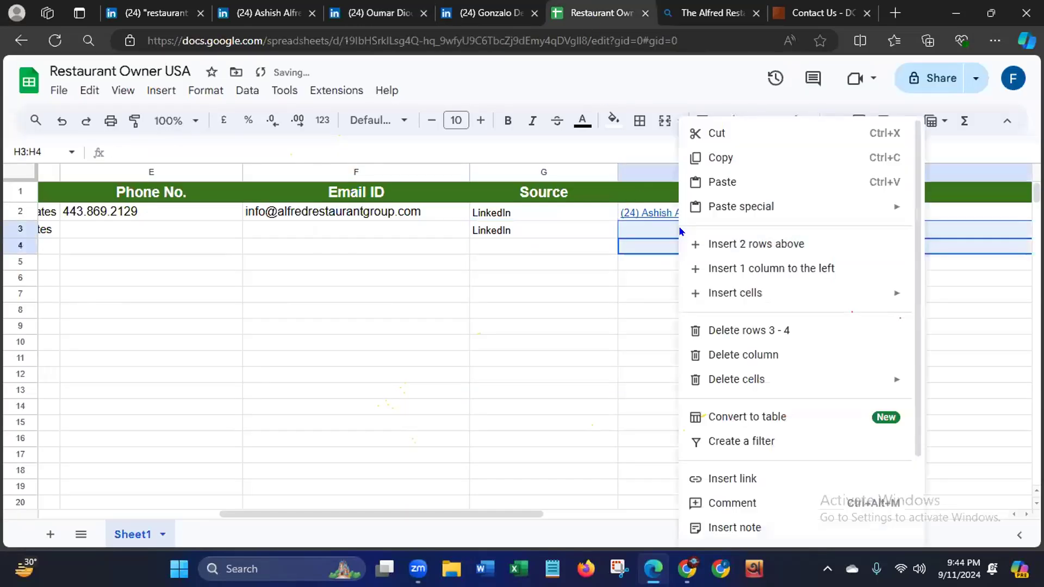
pyautogui.rightClick(610, 292)
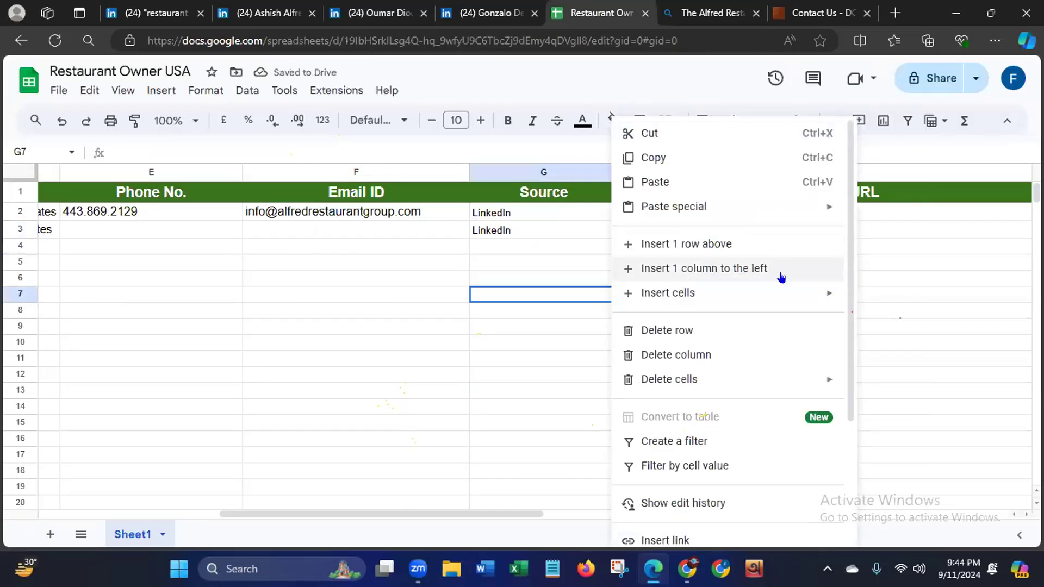
pyautogui.click(870, 233)
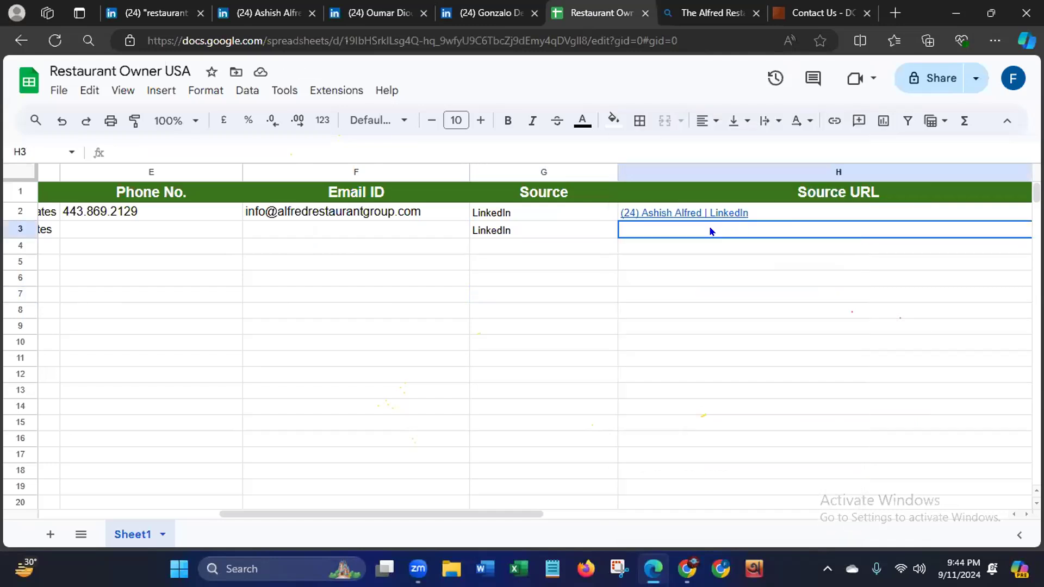
pyautogui.hotkey('ctrl', 'v')
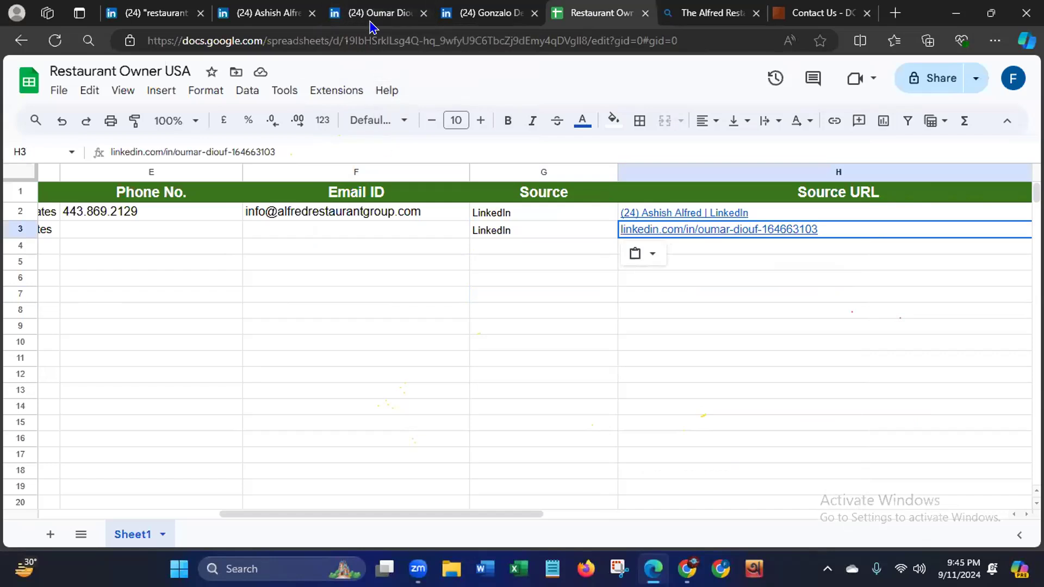
pyautogui.moveTo(368, 12)
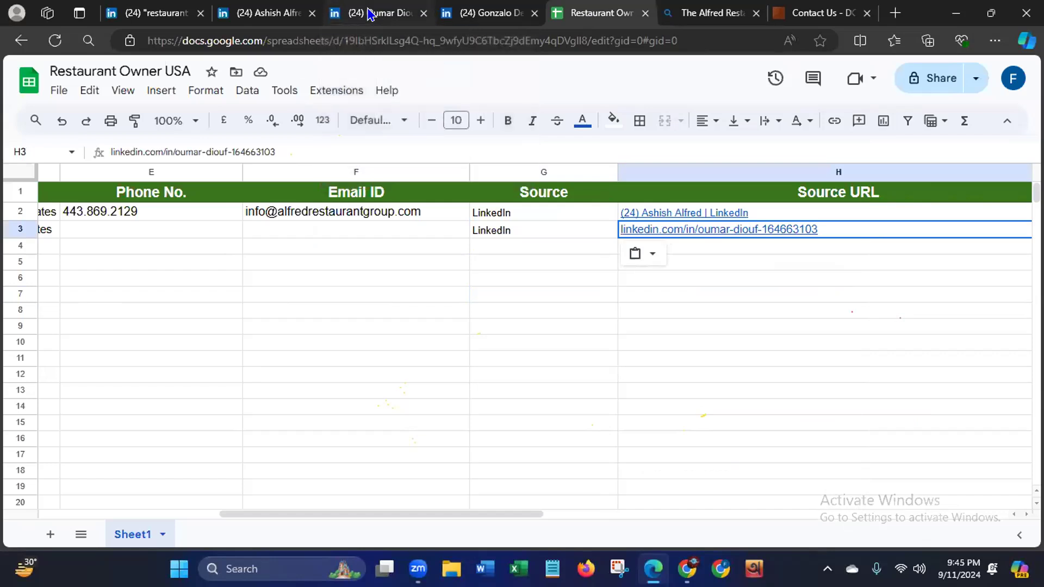
pyautogui.click(534, 453)
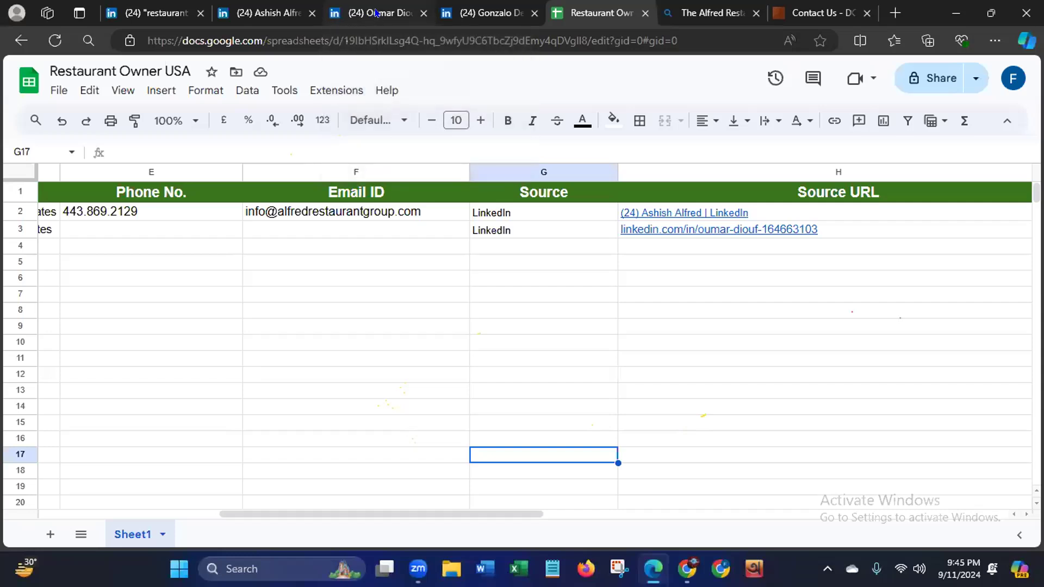
pyautogui.moveTo(382, 7)
pyautogui.click(955, 13)
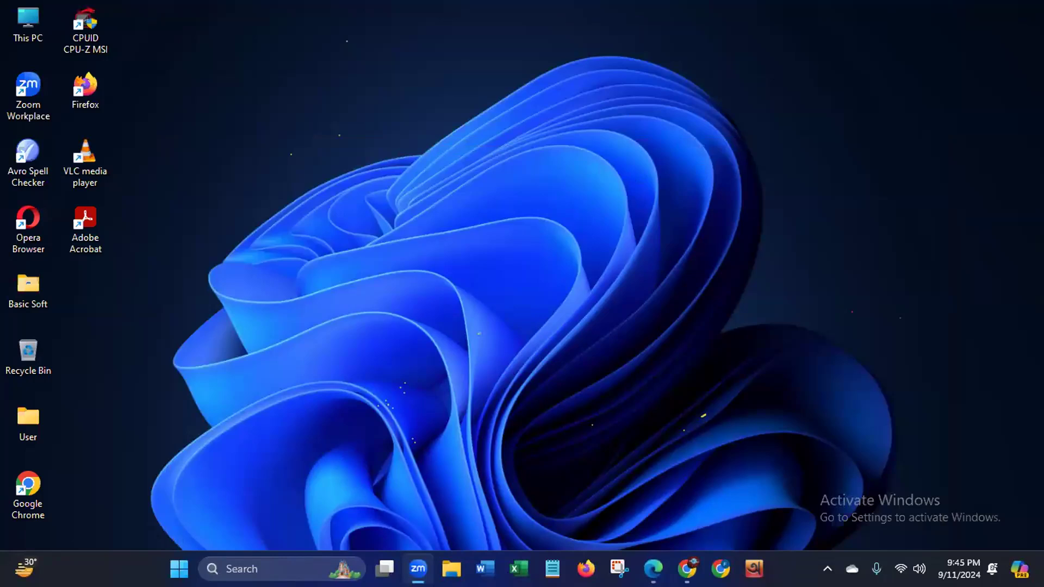
pyautogui.rightClick(581, 163)
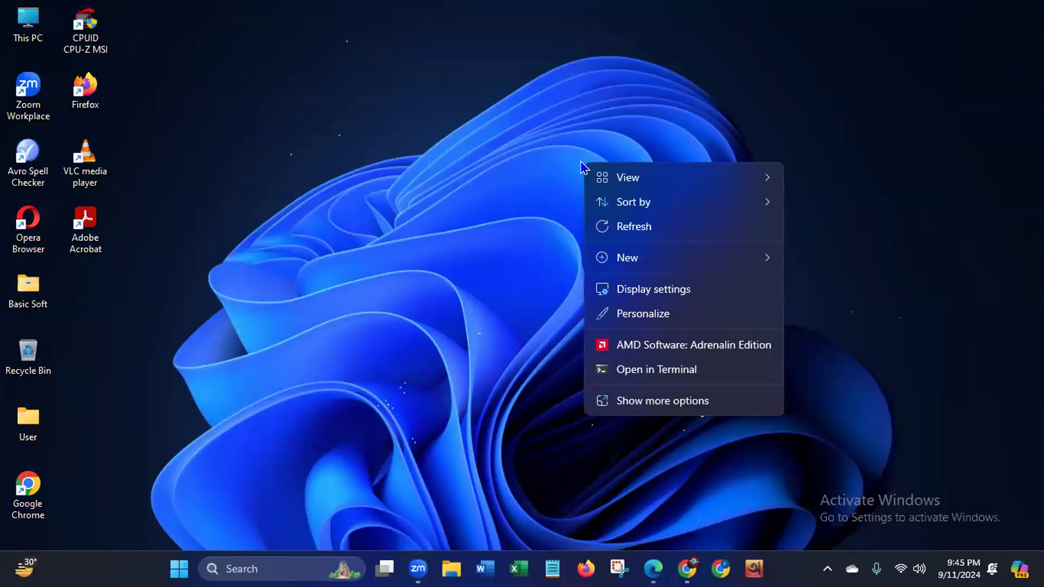
pyautogui.click(620, 228)
pyautogui.rightClick(622, 229)
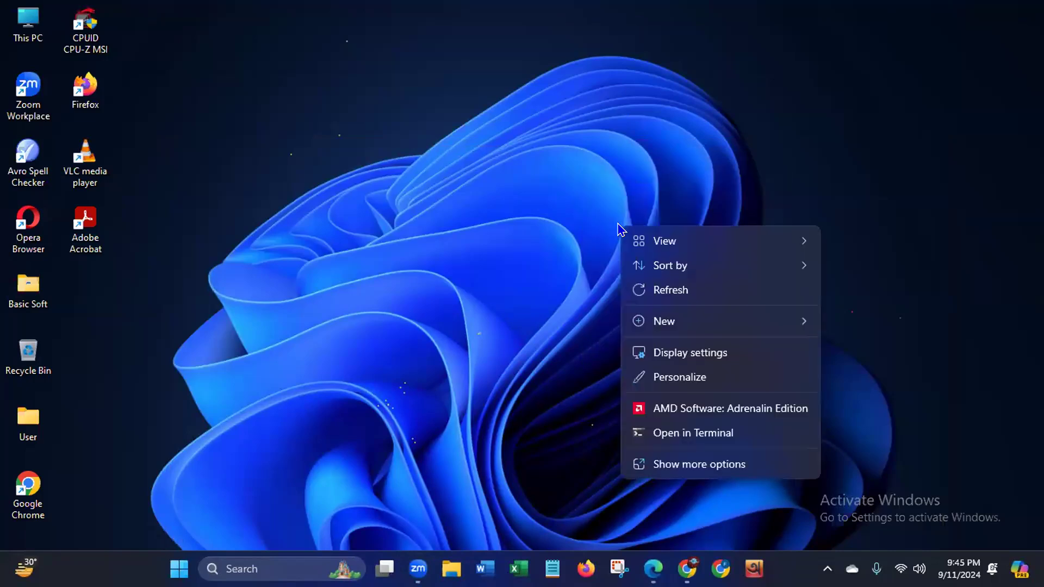
pyautogui.click(650, 289)
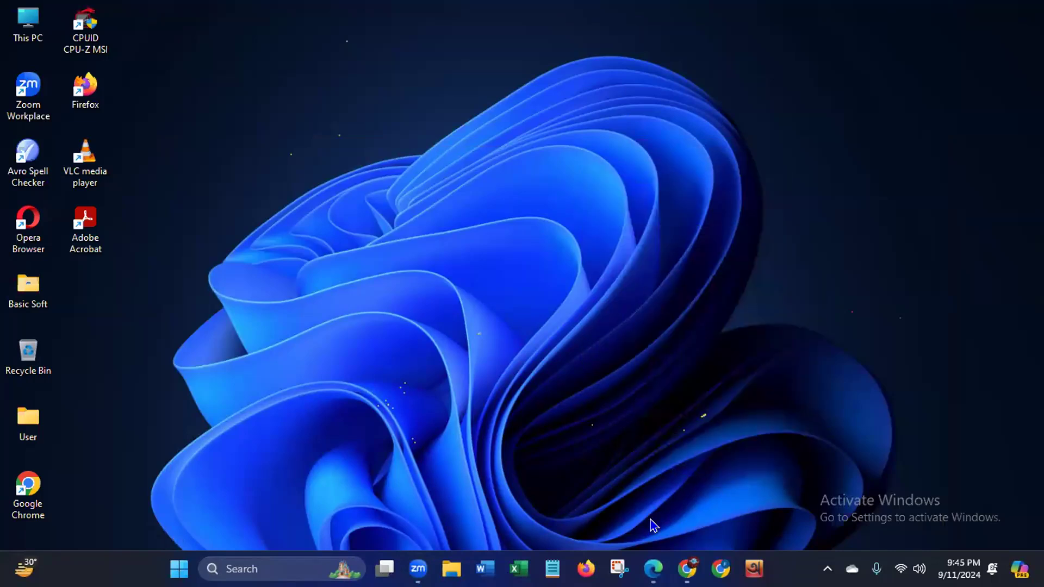
pyautogui.click(653, 569)
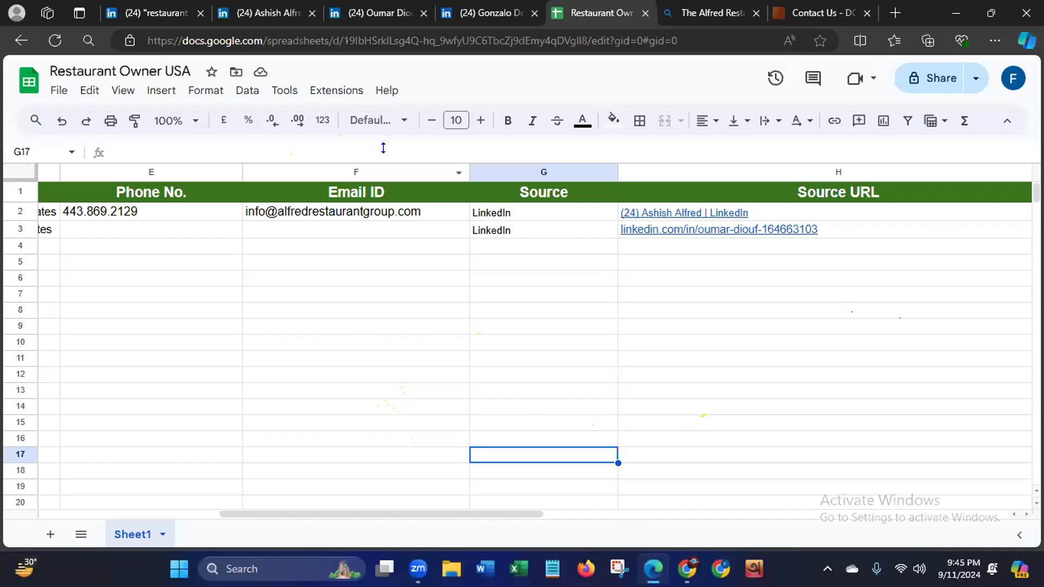
# - Copy the Thedamel owner's email address from the LinkedIn contact info and paste it into the Email ID cell F3 of the spreadsheet
pyautogui.click(380, 17)
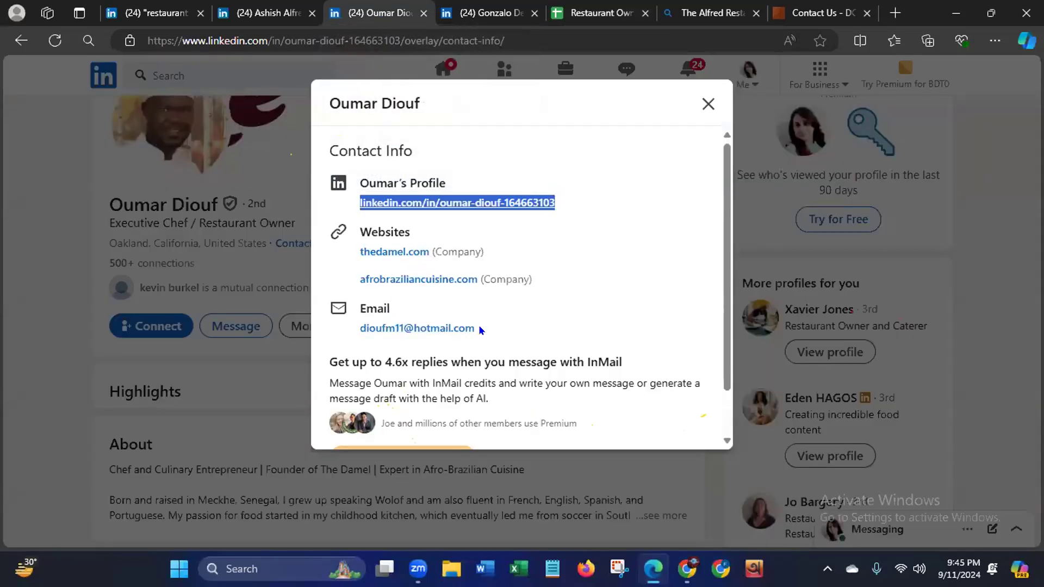
pyautogui.moveTo(476, 328); pyautogui.dragTo(355, 331)
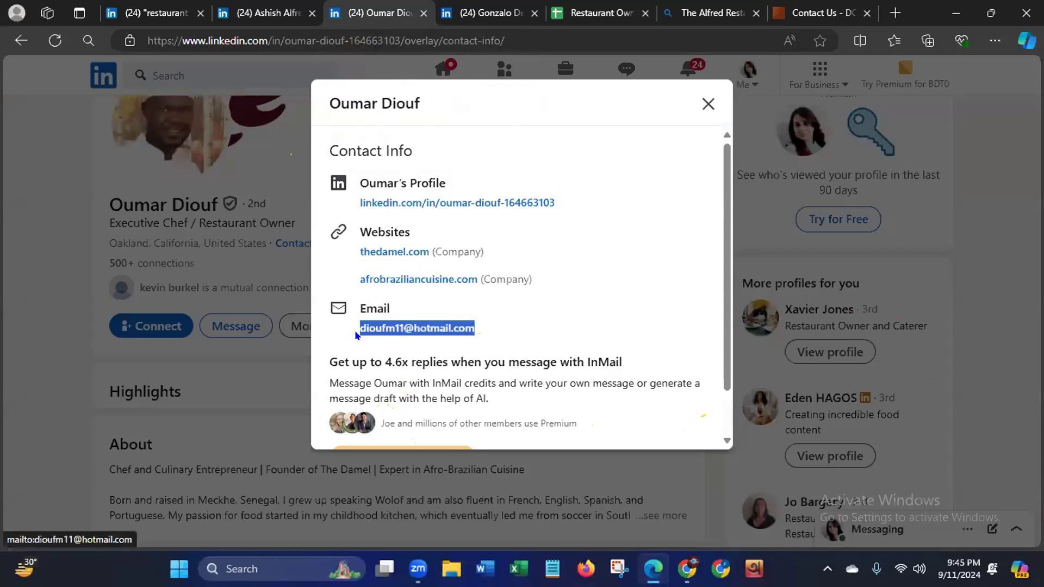
pyautogui.rightClick(371, 327)
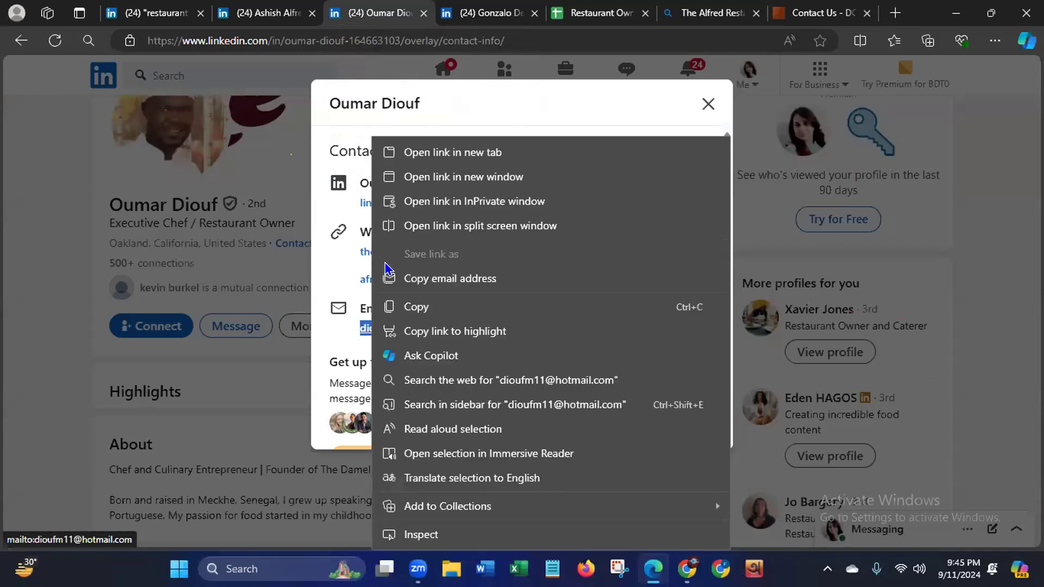
pyautogui.click(433, 313)
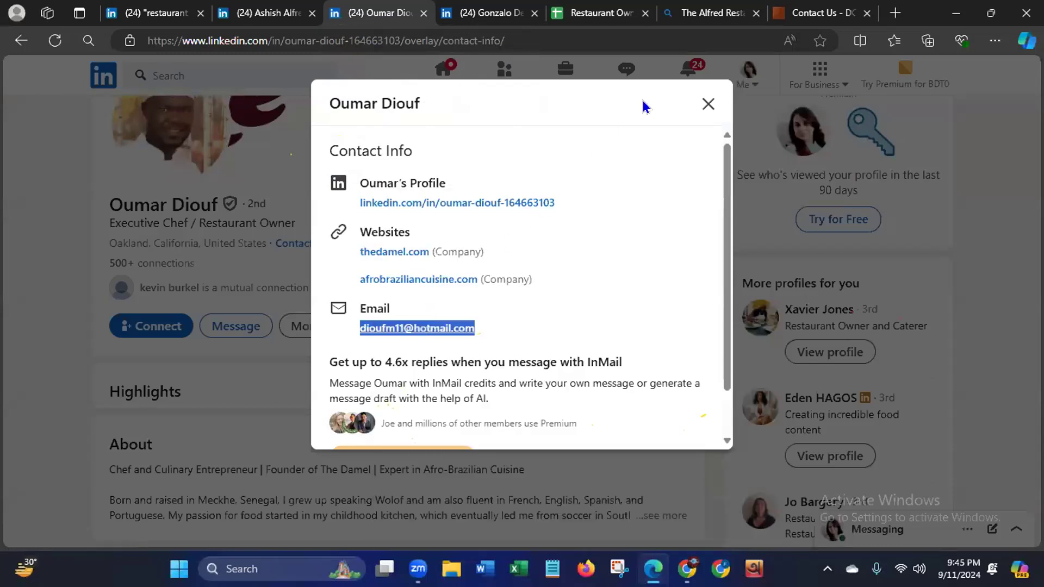
pyautogui.click(594, 21)
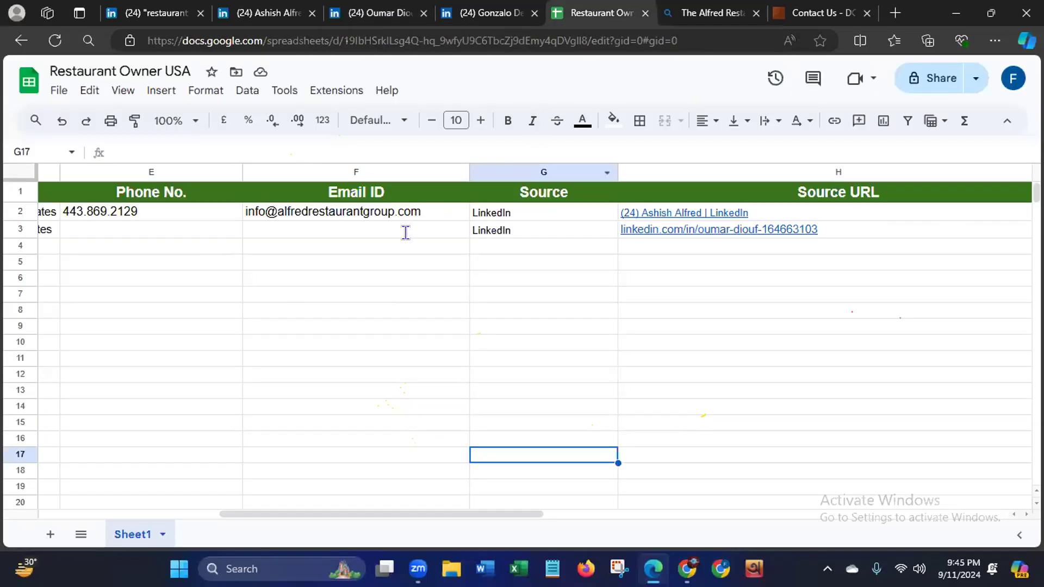
pyautogui.click(347, 225)
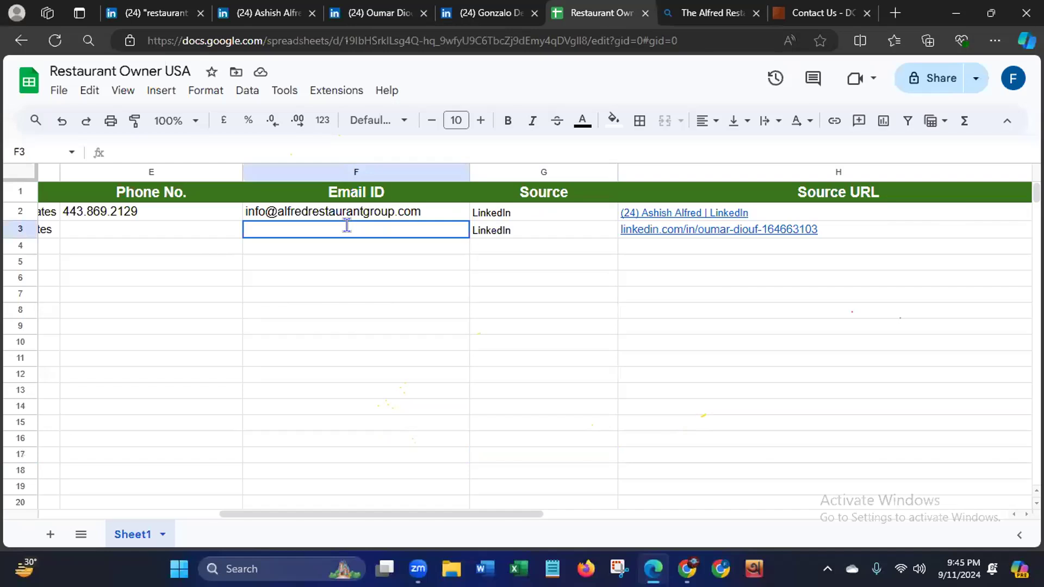
pyautogui.hotkey('ctrl', 'v')
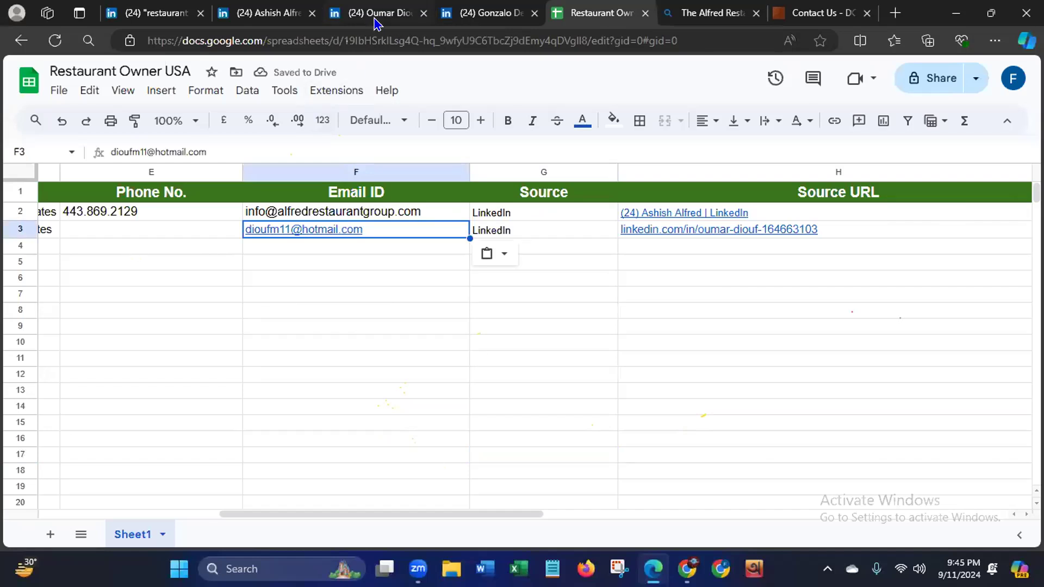
# - Close the contact info on the Thedamel owner's LinkedIn profile and look through the profile's about and experience sections
pyautogui.click(374, 14)
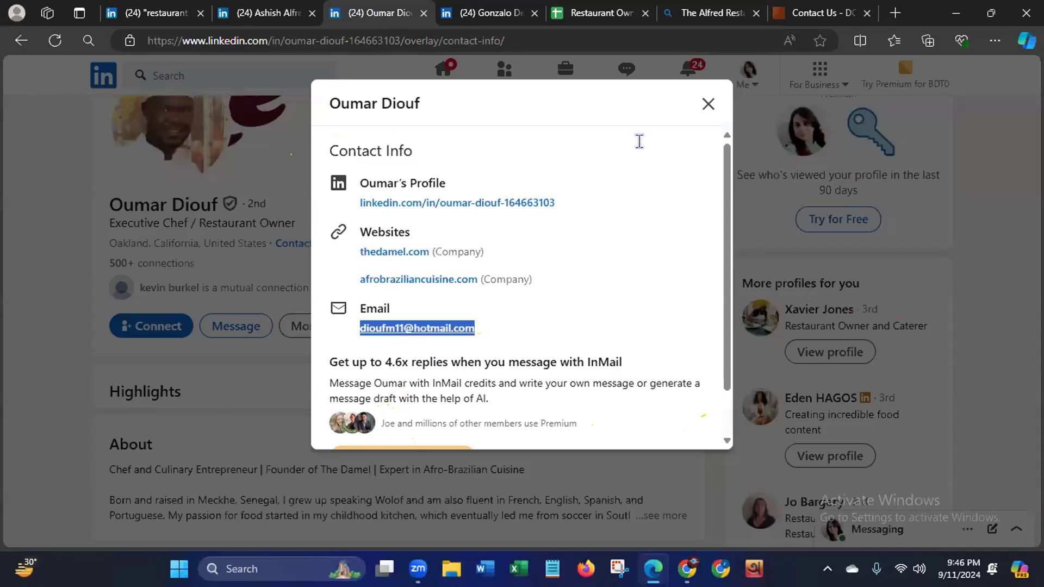
pyautogui.click(708, 103)
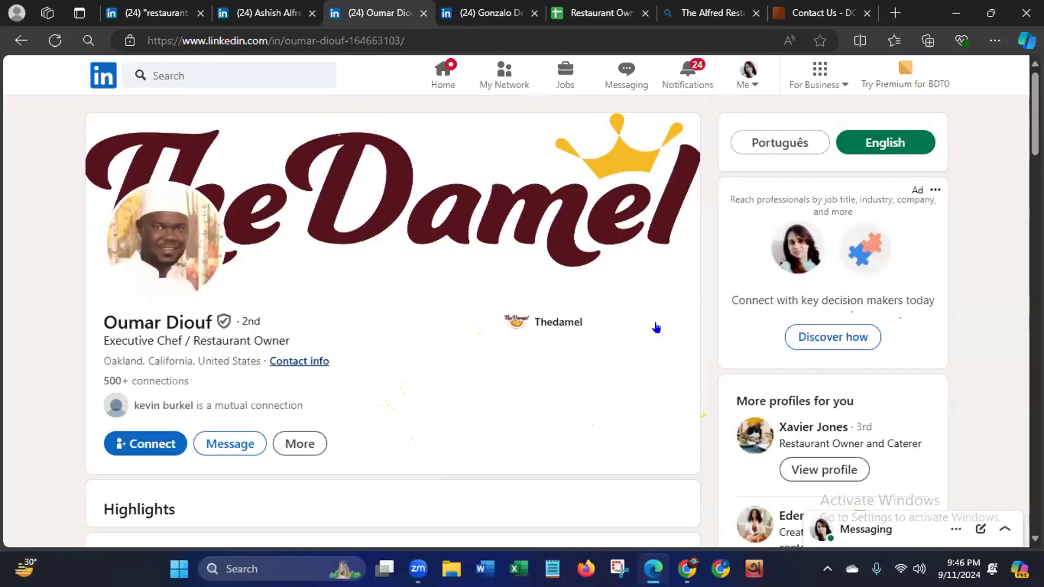
pyautogui.scroll(-5, 393, 321)
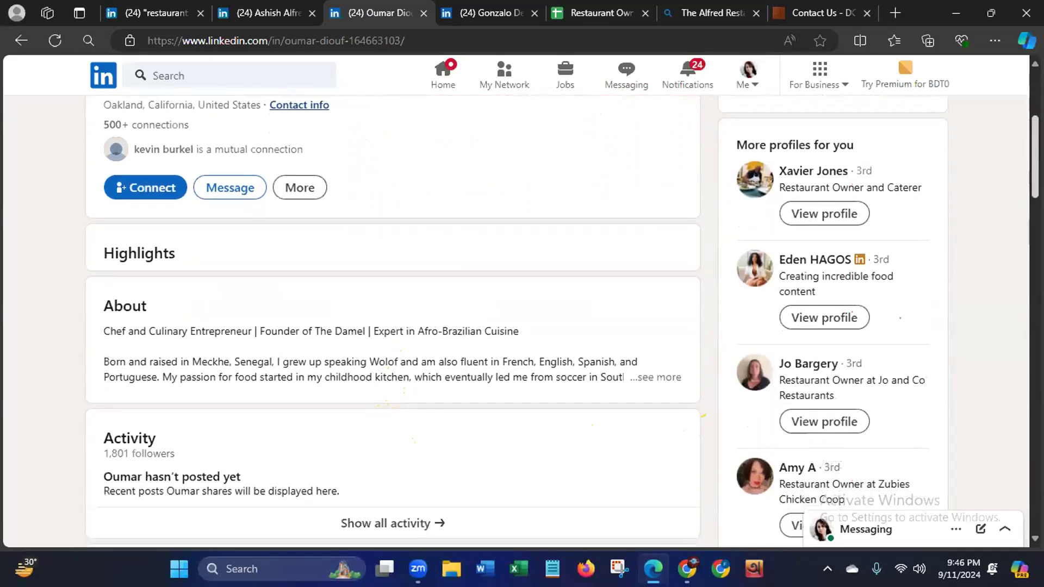
pyautogui.scroll(3, 629, 221)
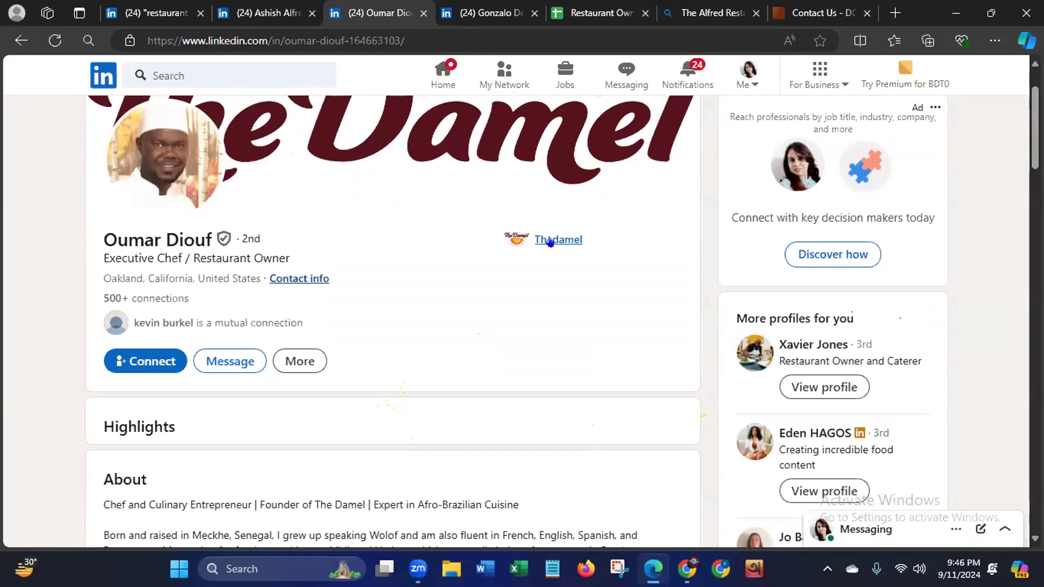
pyautogui.scroll(-10, 551, 241)
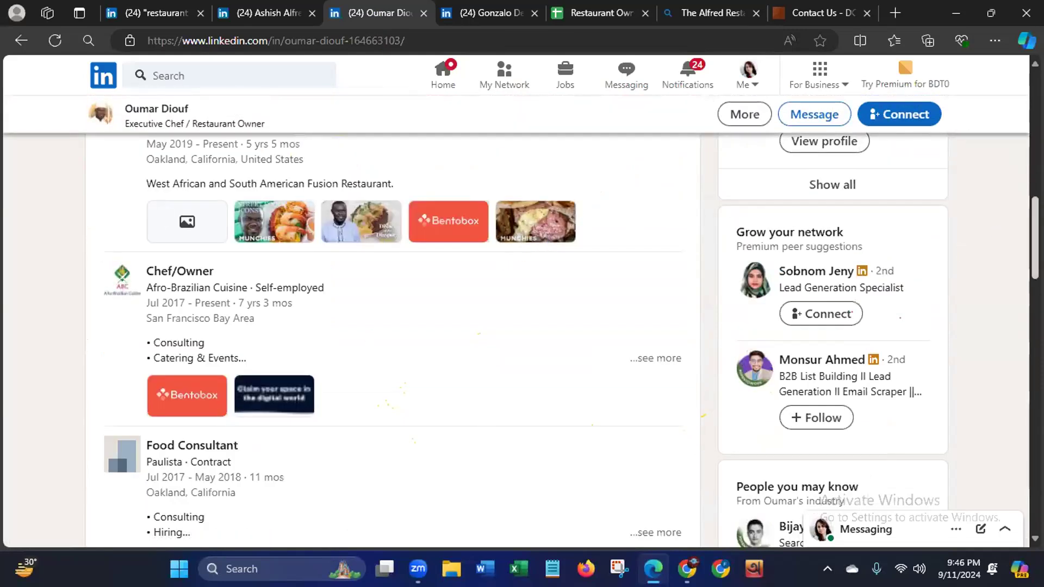
pyautogui.scroll(10, 550, 326)
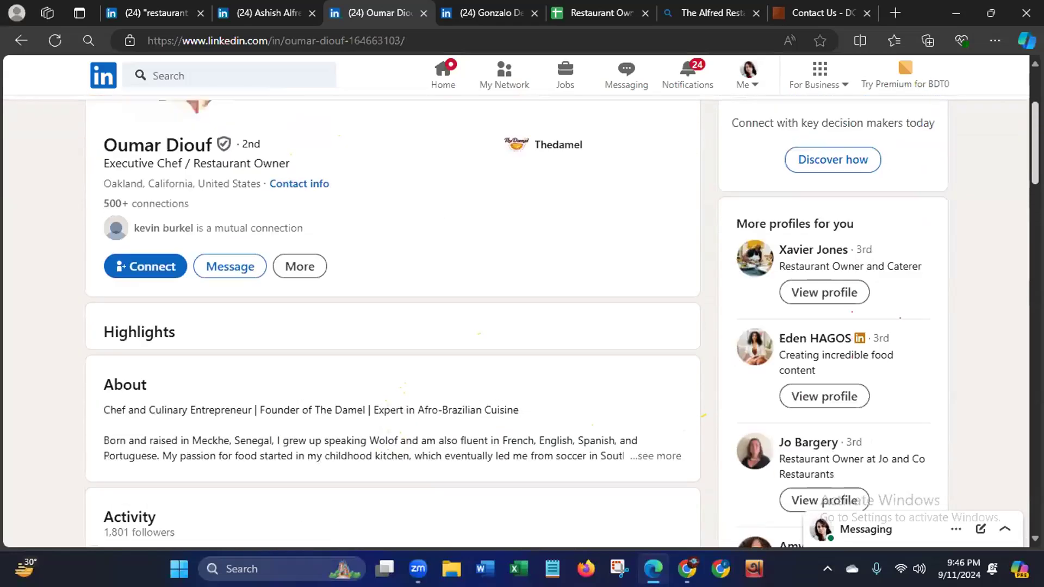
pyautogui.scroll(2, 315, 400)
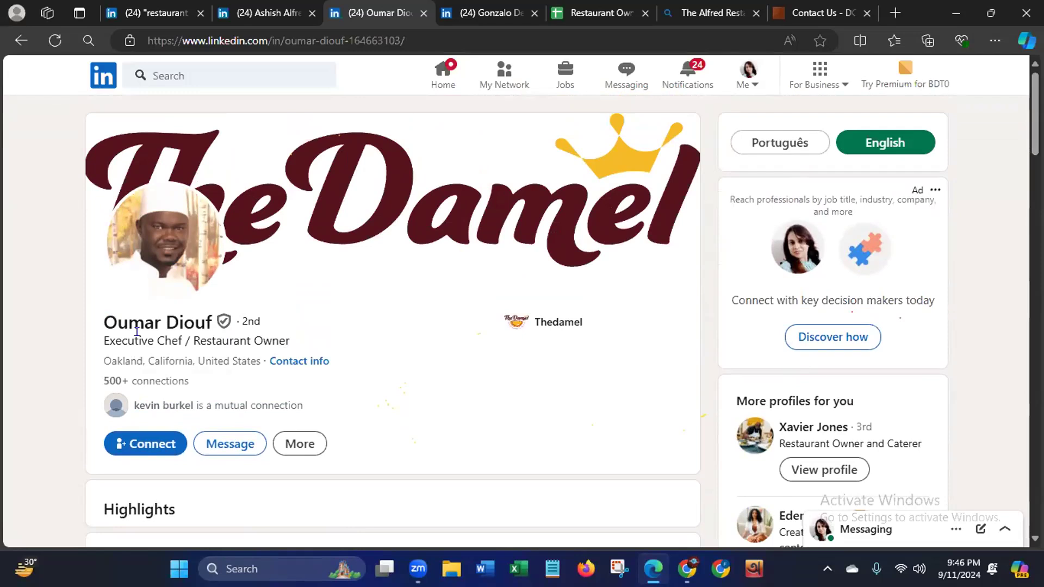
# - Close the Contact Us and Alfred Restaurant search pages and open apollo.io in a new browser tab
pyautogui.click(897, 14)
pyautogui.click(769, 13)
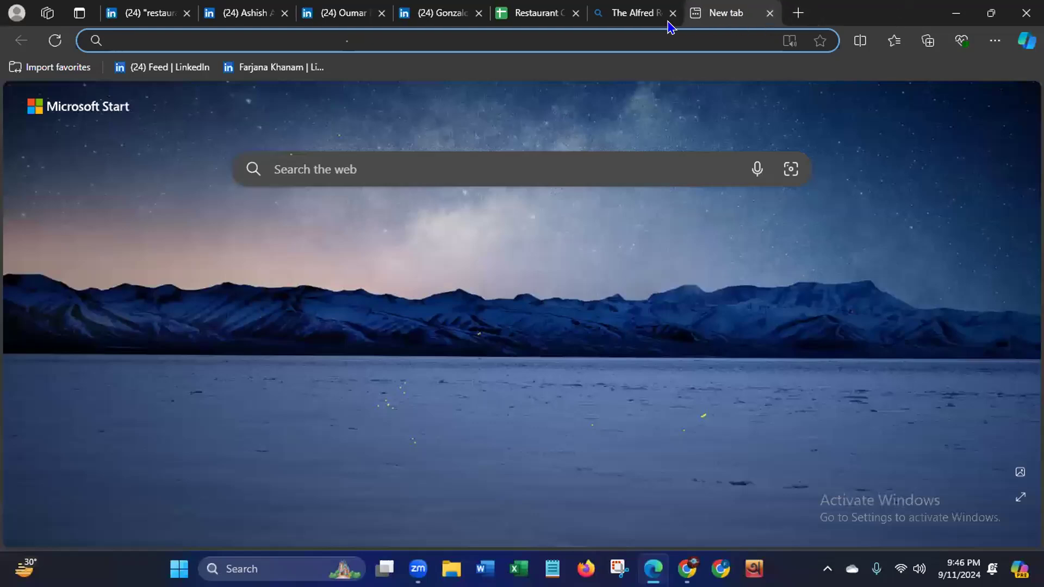
pyautogui.click(673, 13)
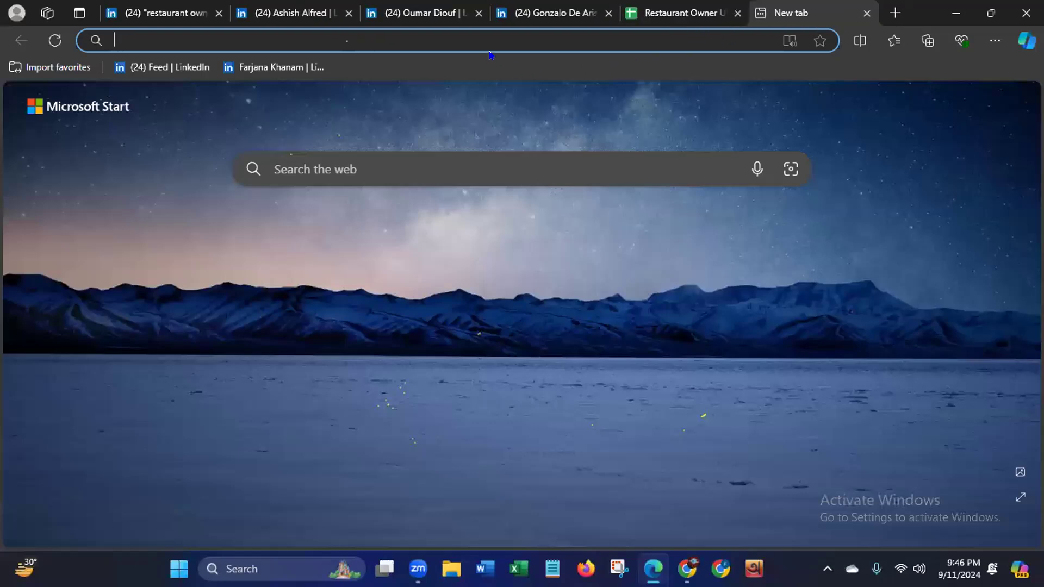
pyautogui.write('a')
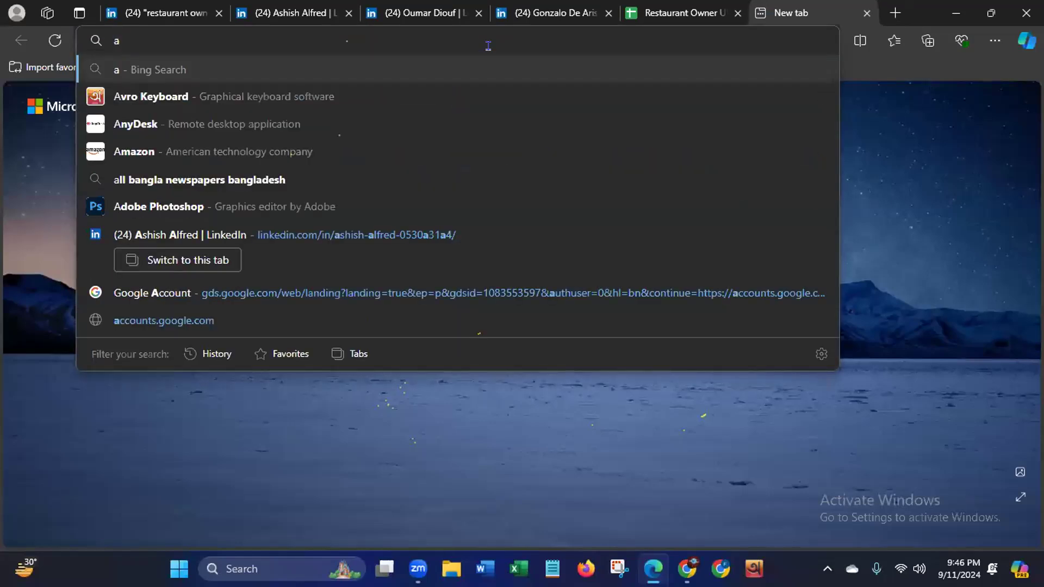
pyautogui.write('pollo')
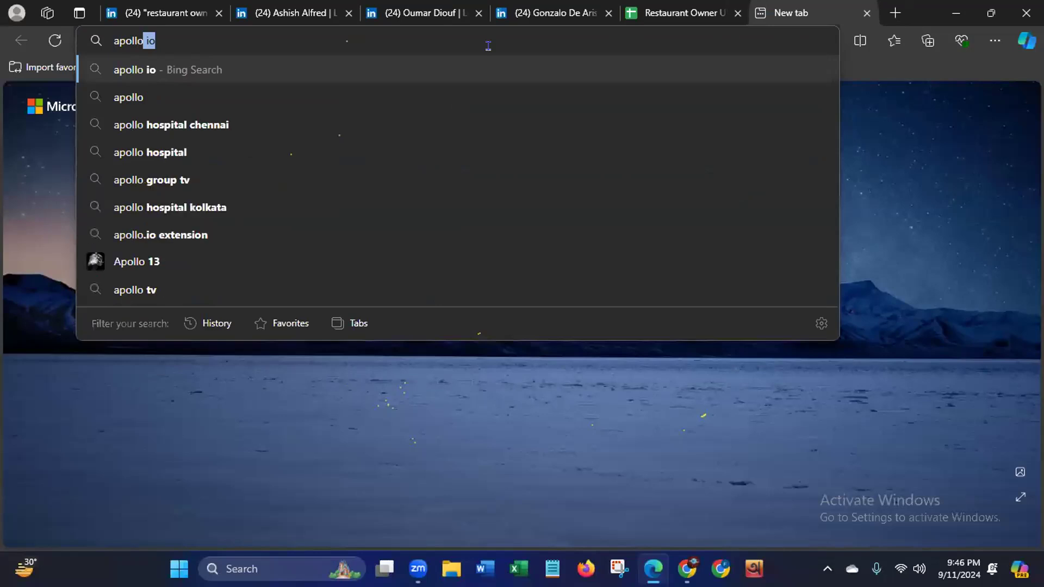
pyautogui.write('.io')
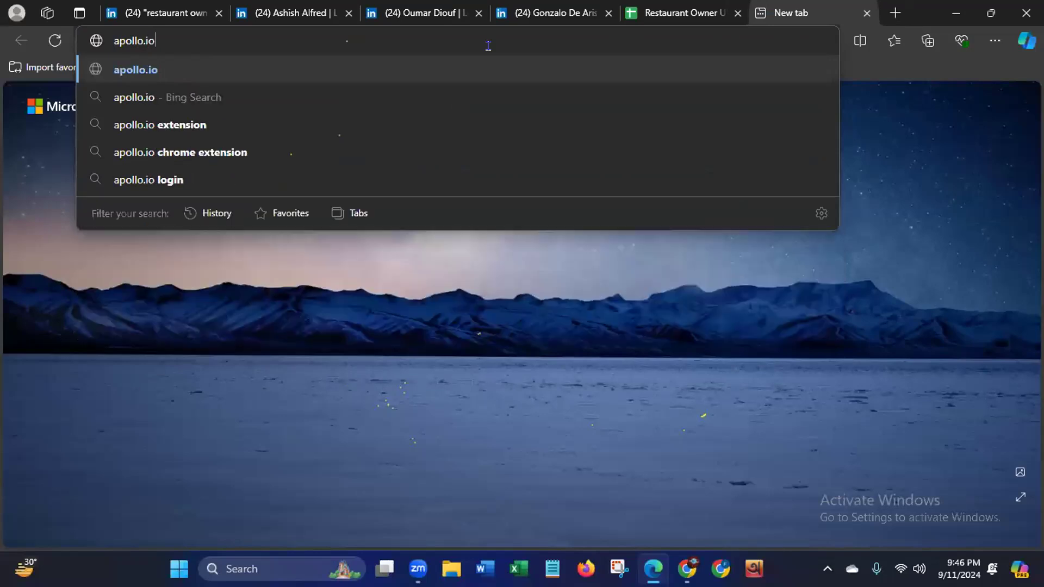
pyautogui.click(188, 70)
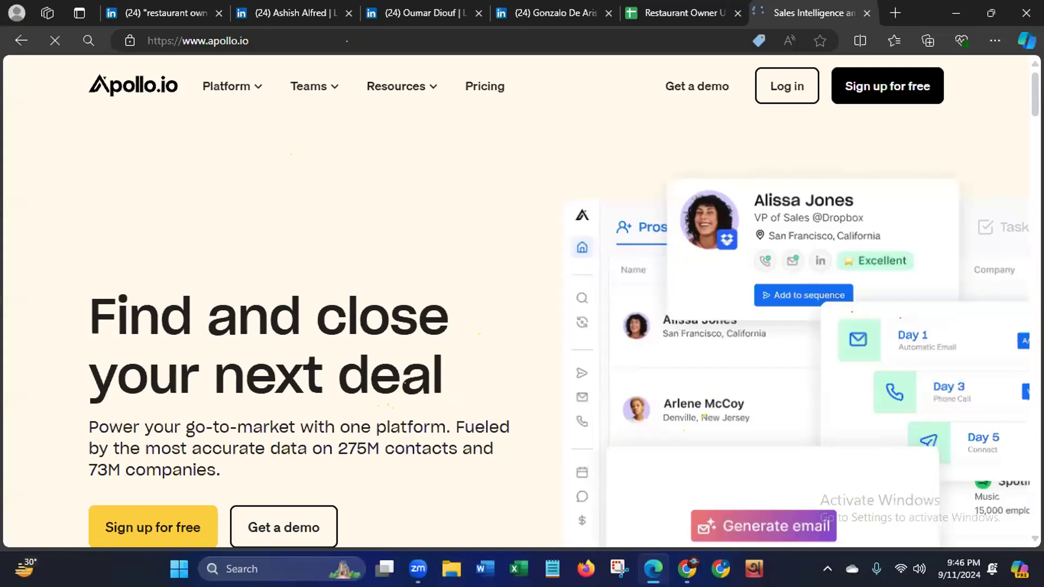
# - Look over the Apollo.io home page and its sign-up options
pyautogui.scroll(-2, 832, 296)
pyautogui.scroll(-2, 517, 302)
pyautogui.scroll(-5, 517, 302)
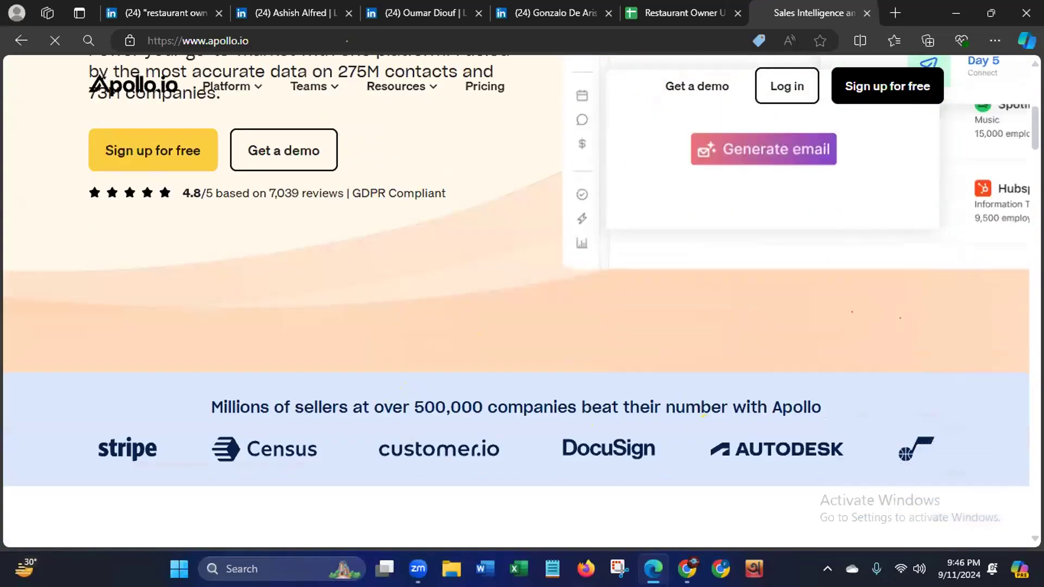
pyautogui.scroll(5, 517, 302)
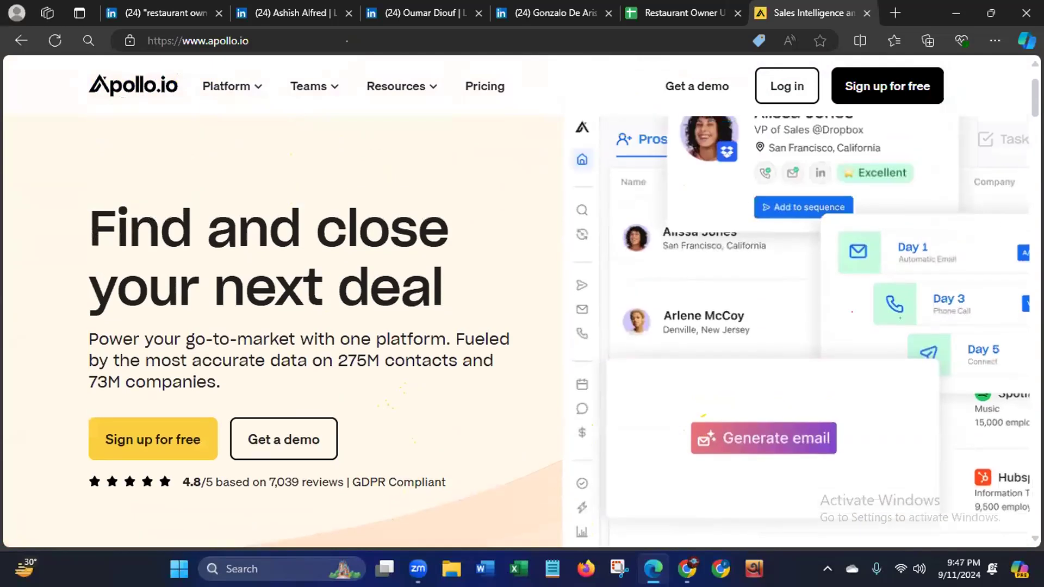
pyautogui.scroll(2, 517, 302)
pyautogui.scroll(-3, 518, 302)
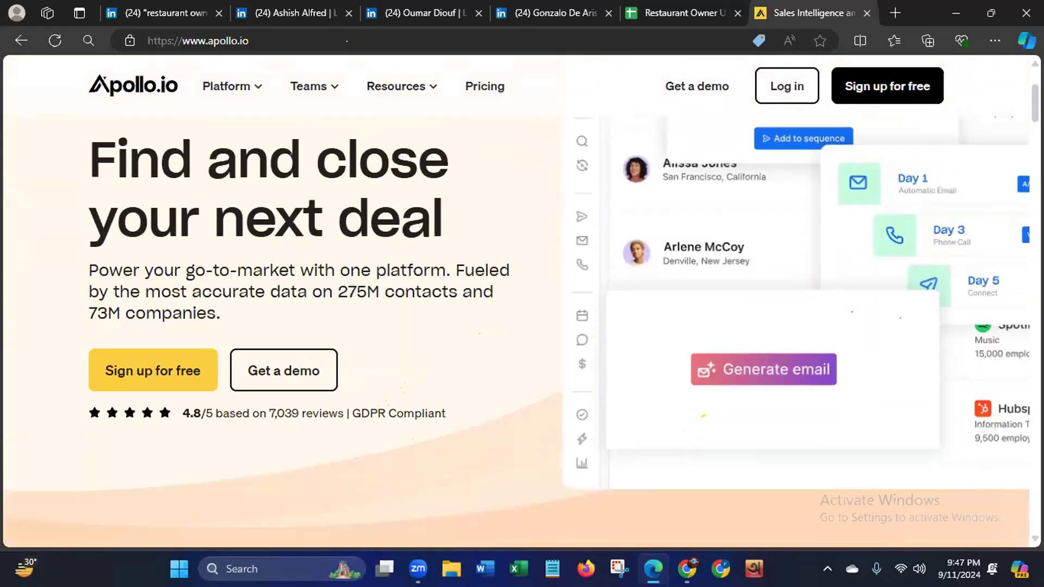
pyautogui.click(106, 368)
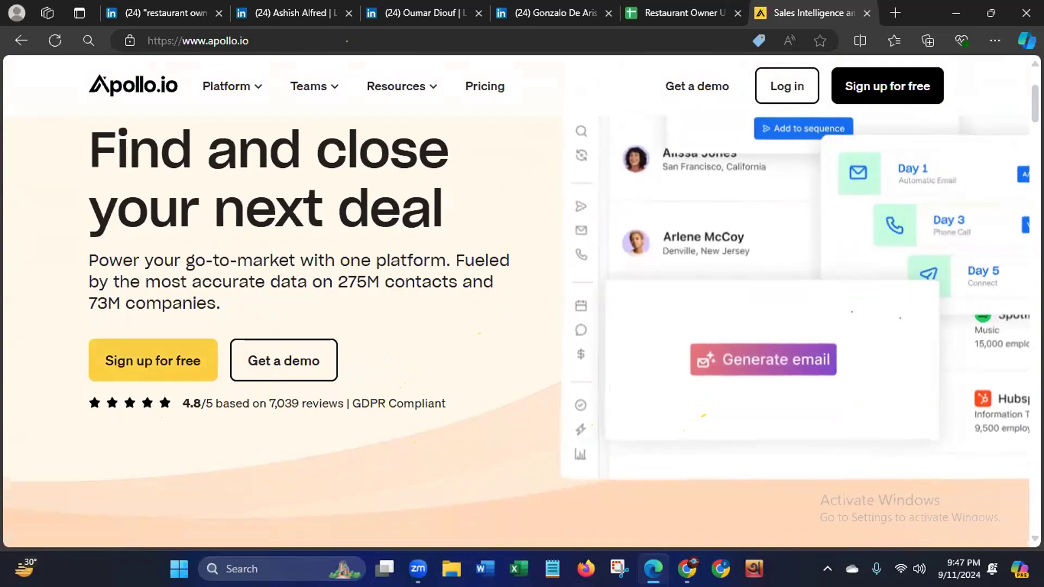
pyautogui.scroll(3, 517, 326)
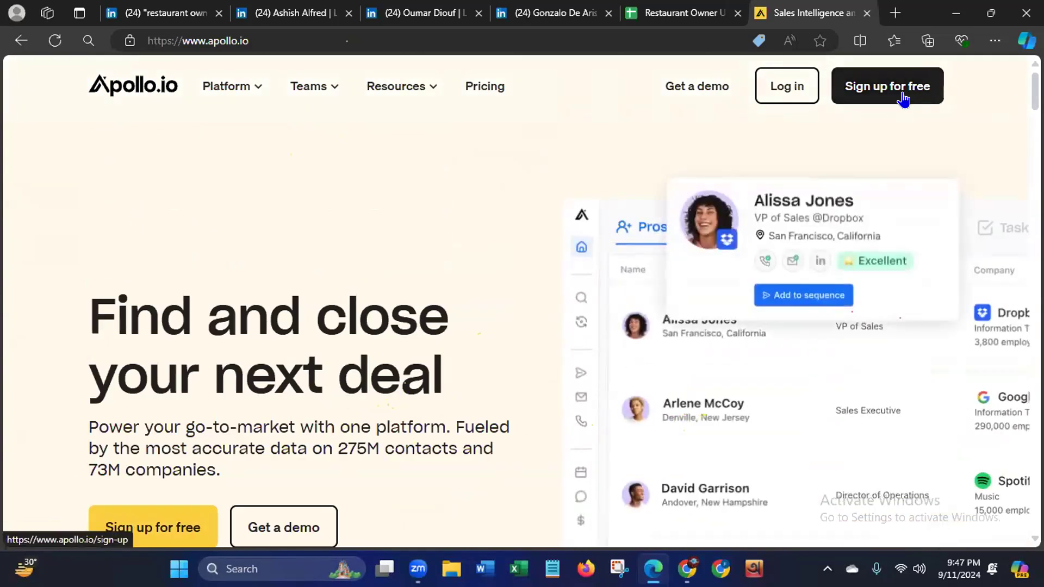
# - Sign up for a free Apollo account with the existing Google account, agreeing to the Terms of Service and Privacy Policy
pyautogui.click(922, 90)
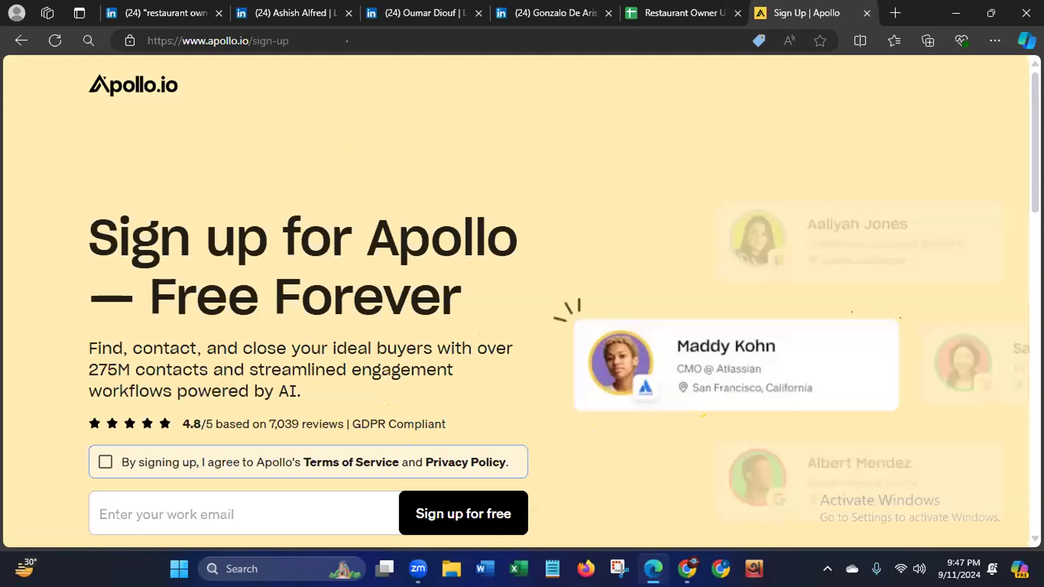
pyautogui.scroll(-3, 516, 299)
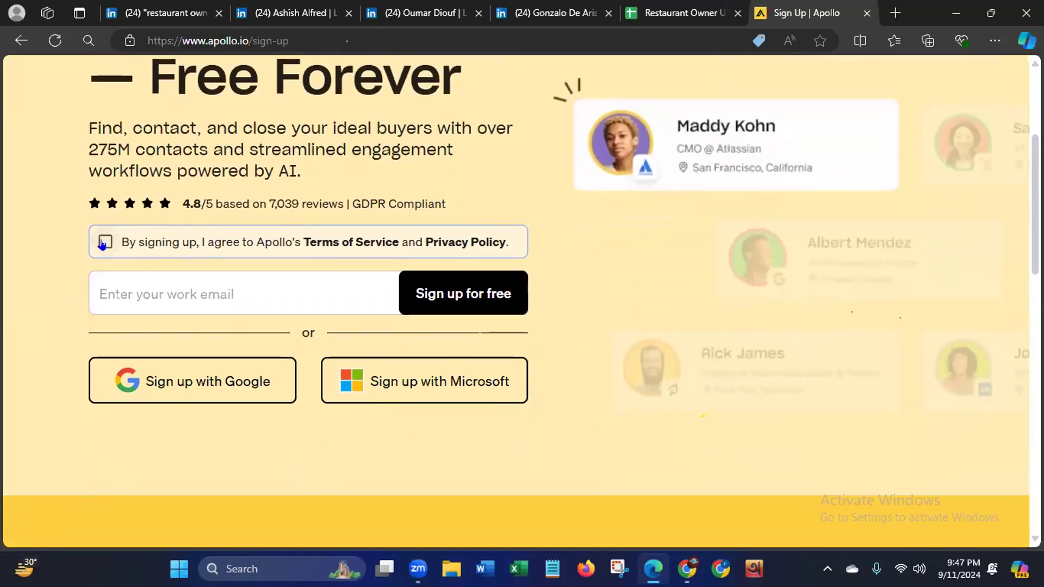
pyautogui.click(104, 243)
pyautogui.click(207, 390)
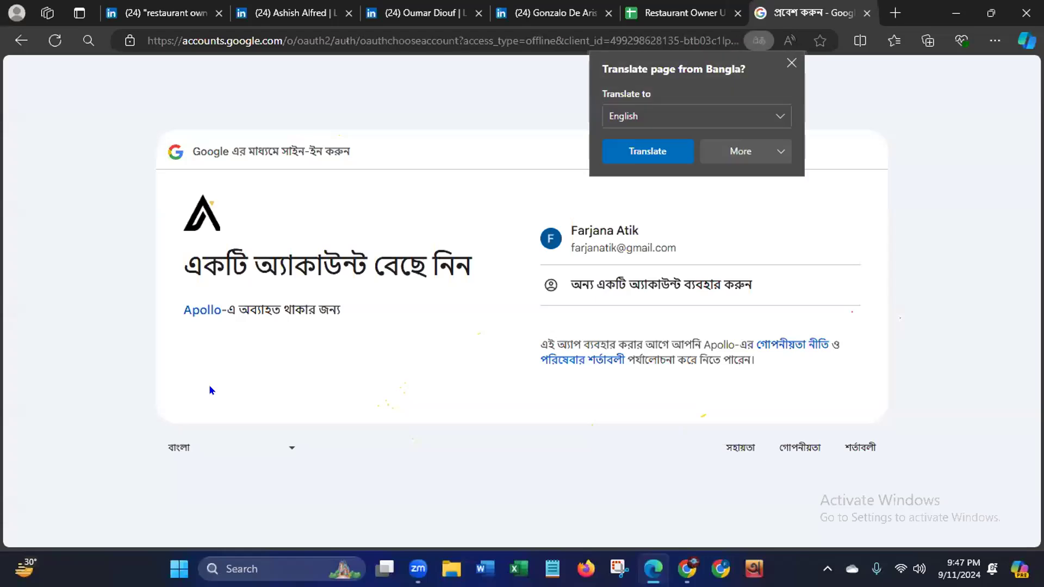
pyautogui.click(592, 239)
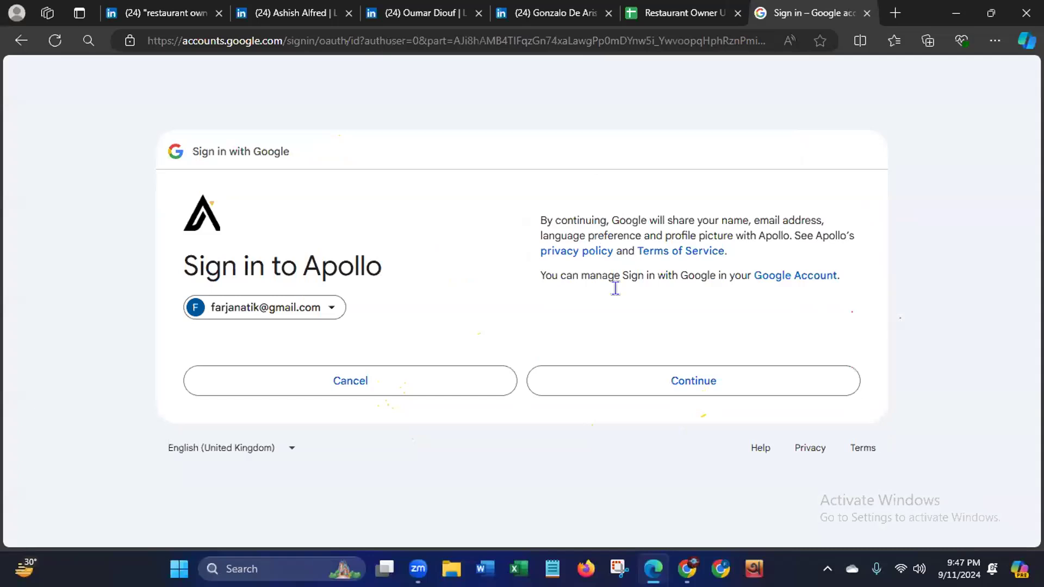
pyautogui.click(653, 384)
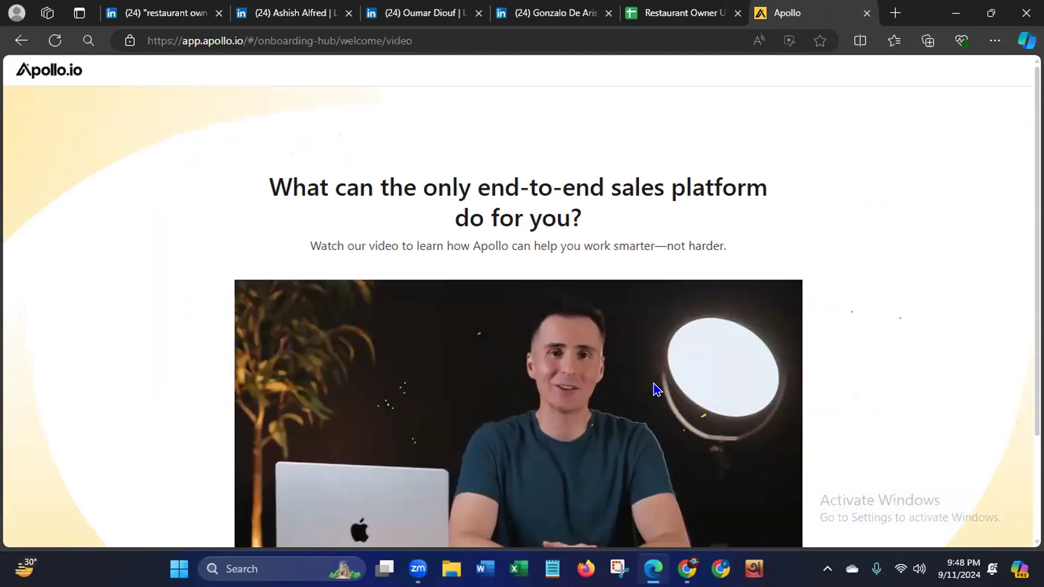
# - Continue past Apollo's introduction video and review the recommended setup tasks on the welcome page
pyautogui.scroll(-2, 658, 389)
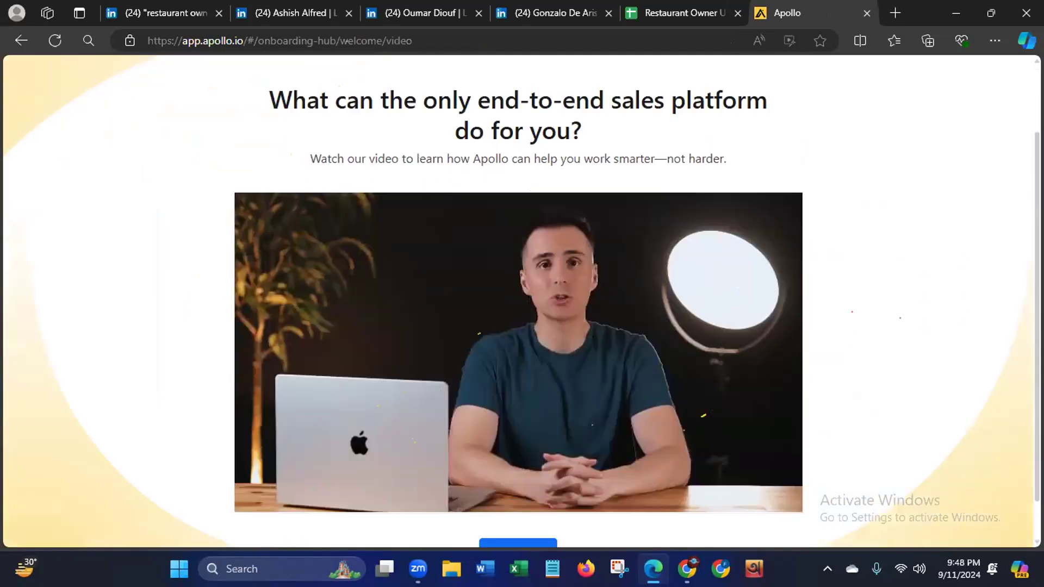
pyautogui.click(518, 506)
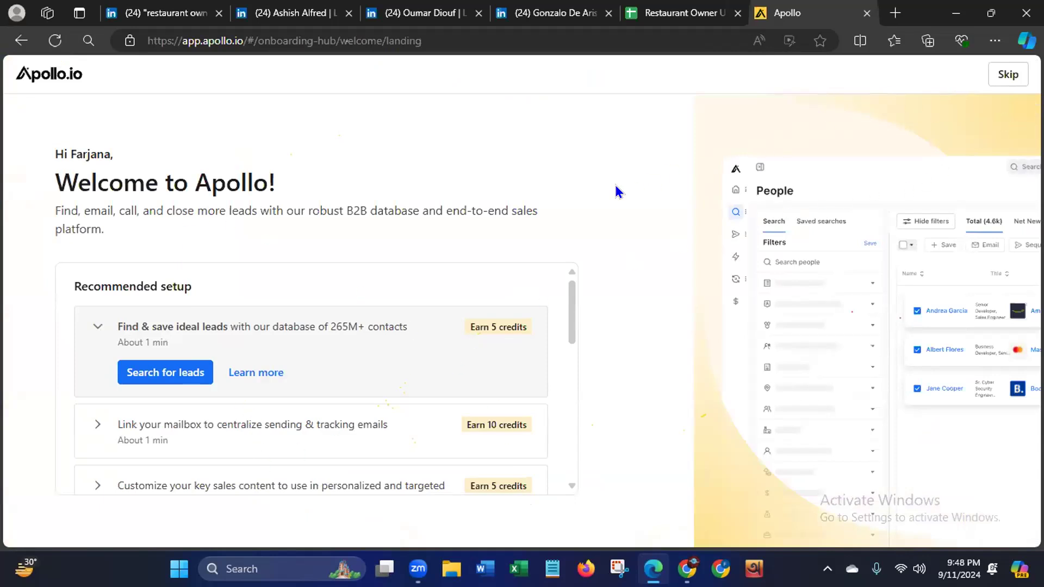
pyautogui.scroll(-1, 553, 400)
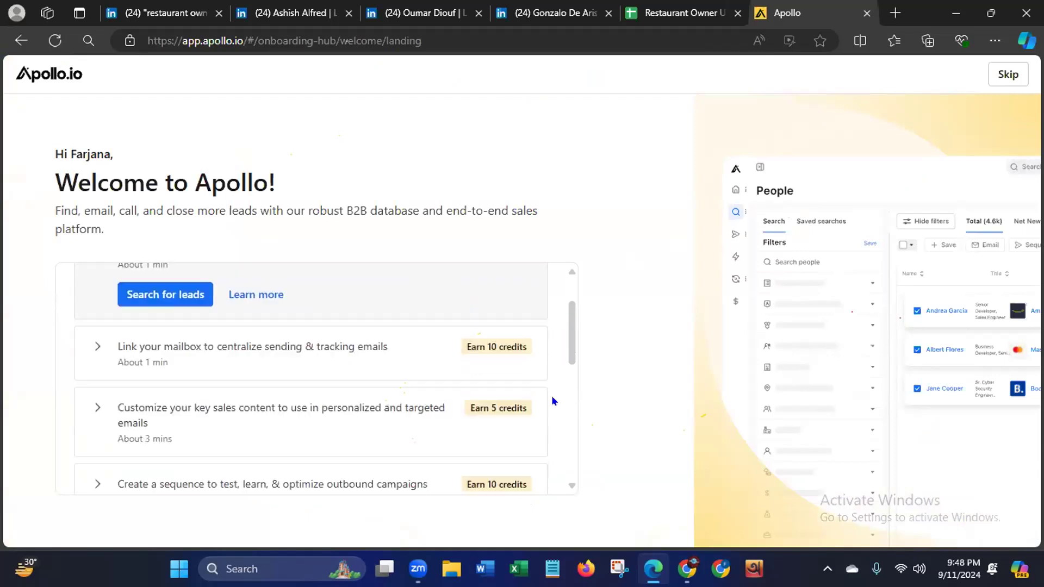
pyautogui.scroll(-5, 547, 424)
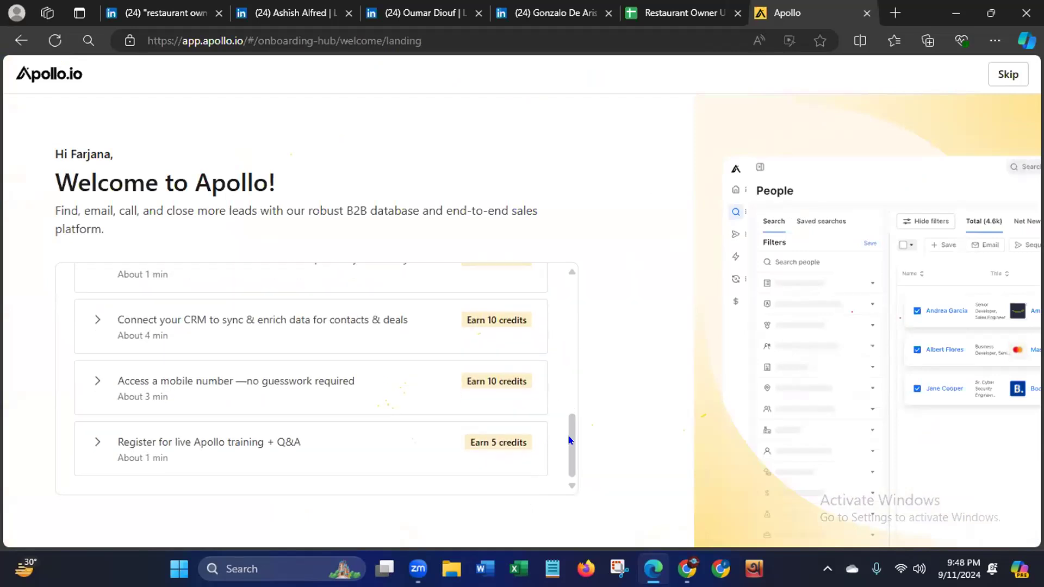
# - Return to the Thedamel owner's LinkedIn profile and reload the page
pyautogui.moveTo(570, 440); pyautogui.dragTo(570, 298)
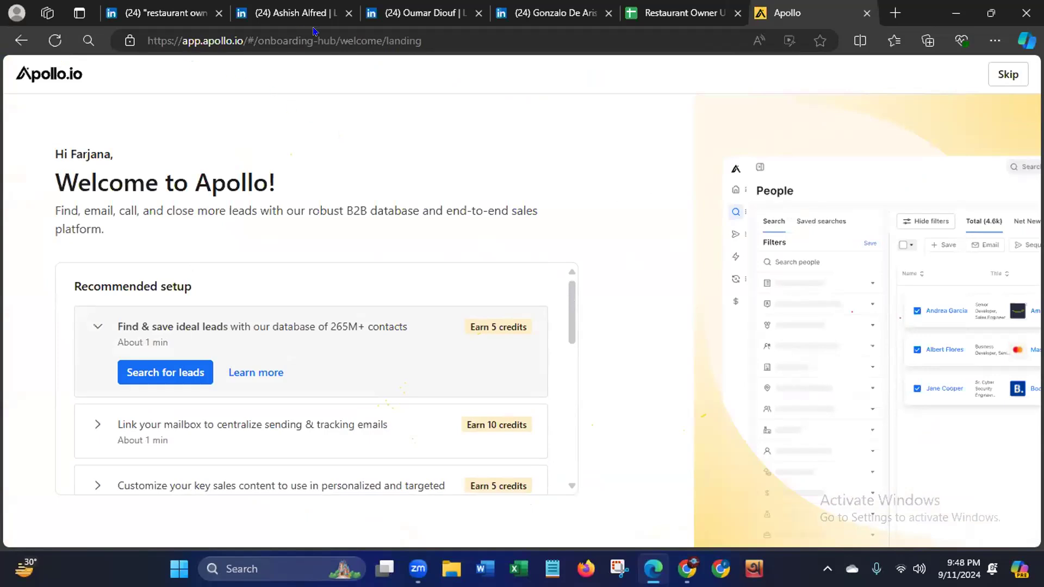
pyautogui.click(400, 15)
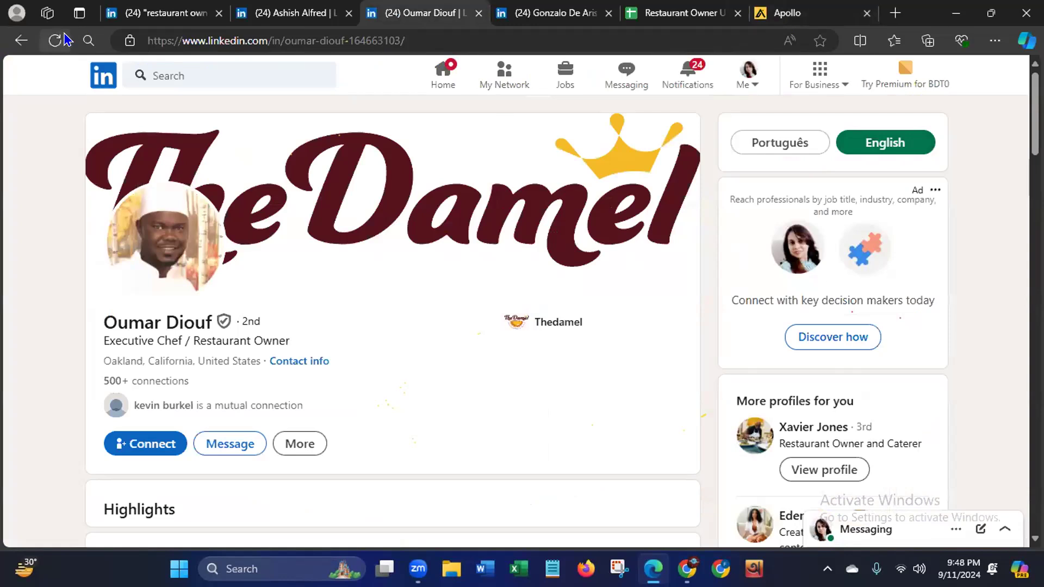
pyautogui.click(52, 47)
# - Open apollo.io in a new browser tab and log in to the Apollo account
pyautogui.click(895, 18)
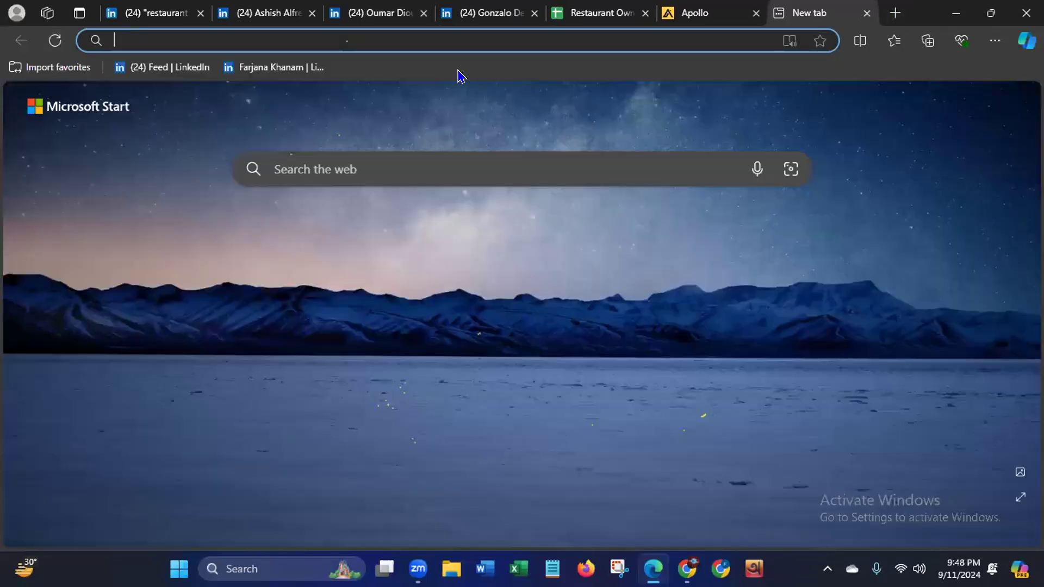
pyautogui.write('apollo.io')
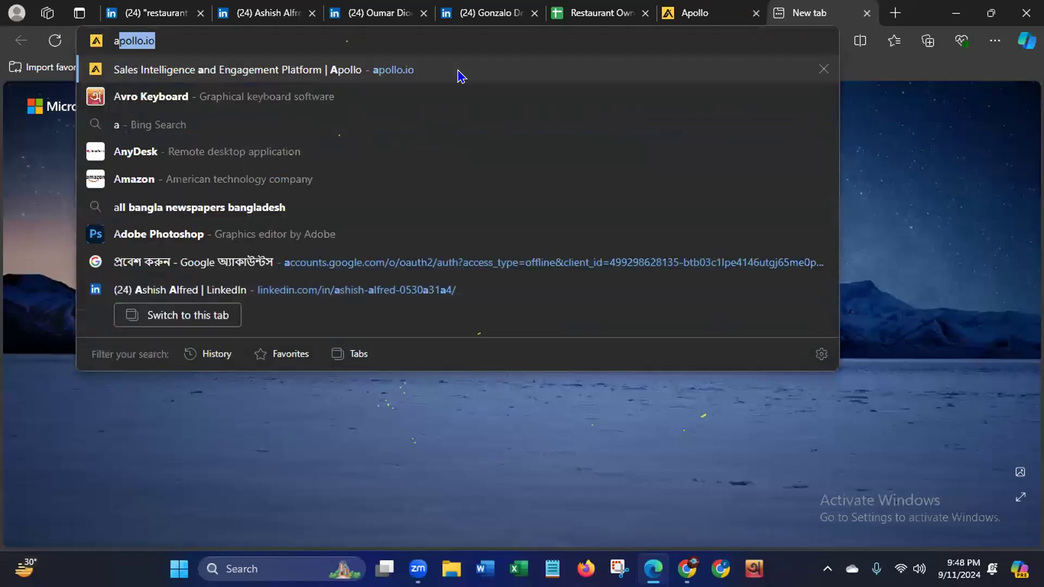
pyautogui.press('Return')
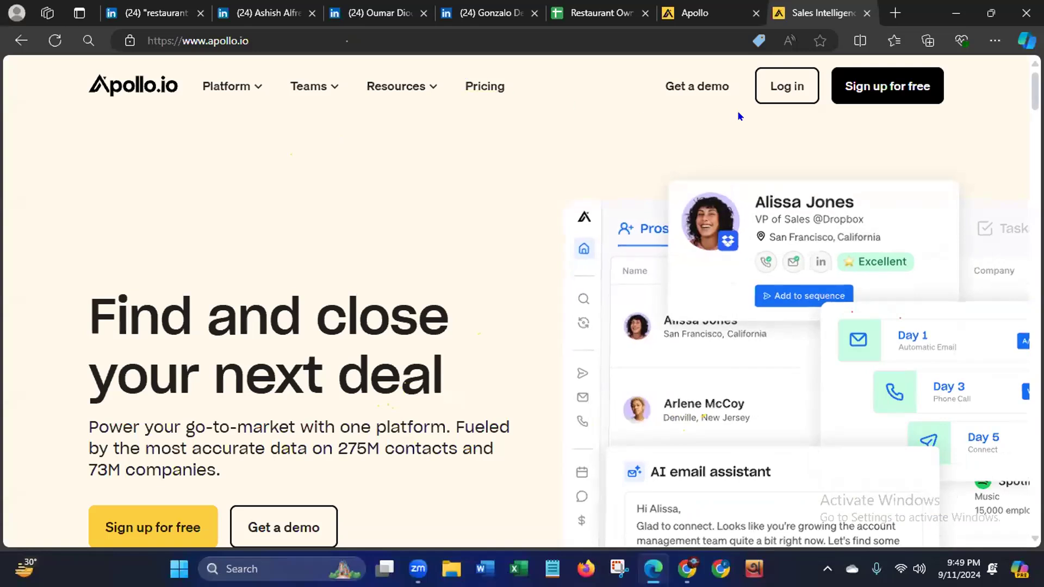
pyautogui.click(776, 92)
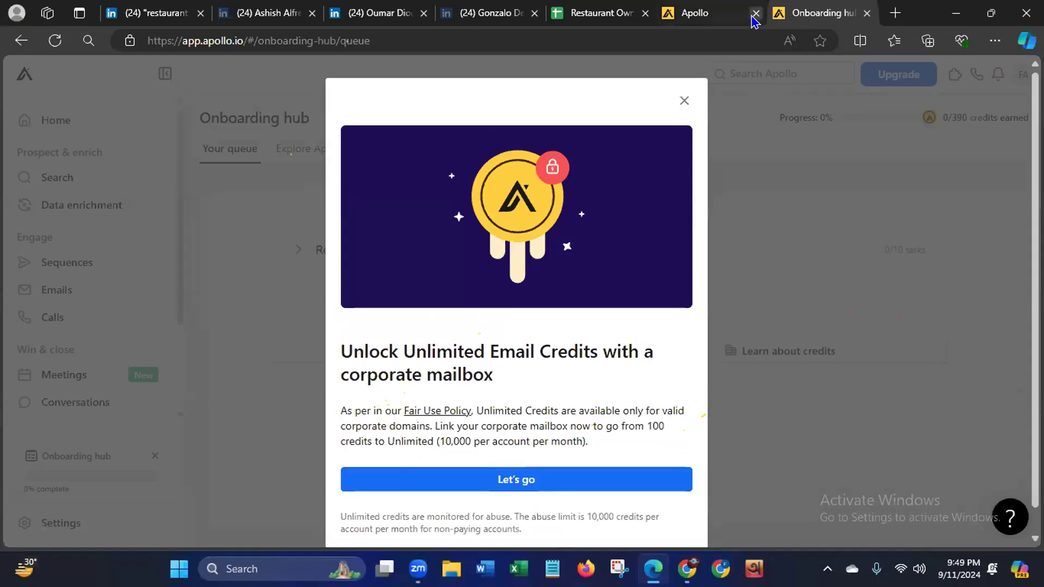
# - Close the old Apollo welcome page and dismiss the unlimited email credits offer on the Onboarding hub
pyautogui.click(756, 13)
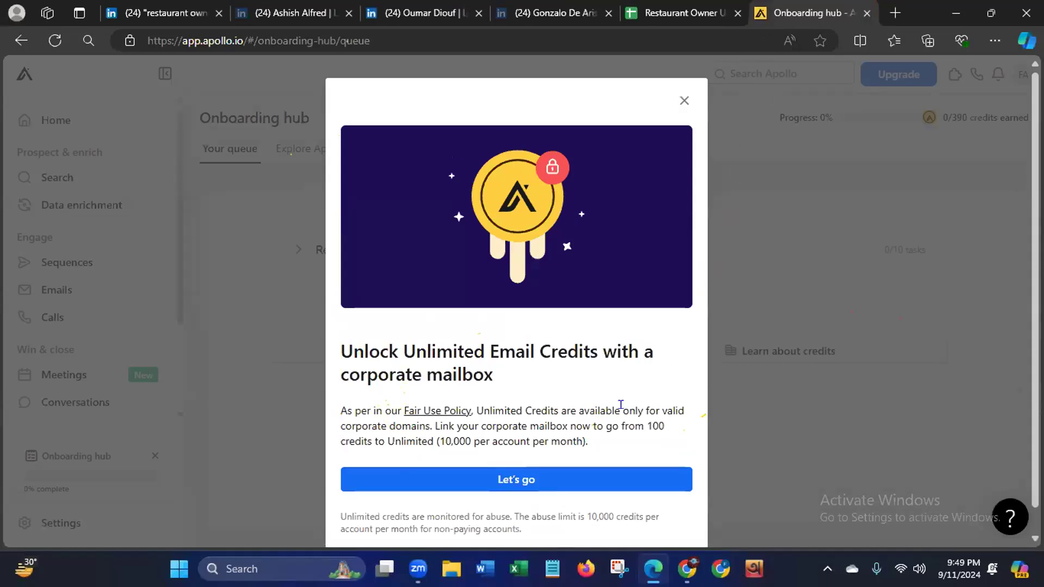
pyautogui.click(684, 101)
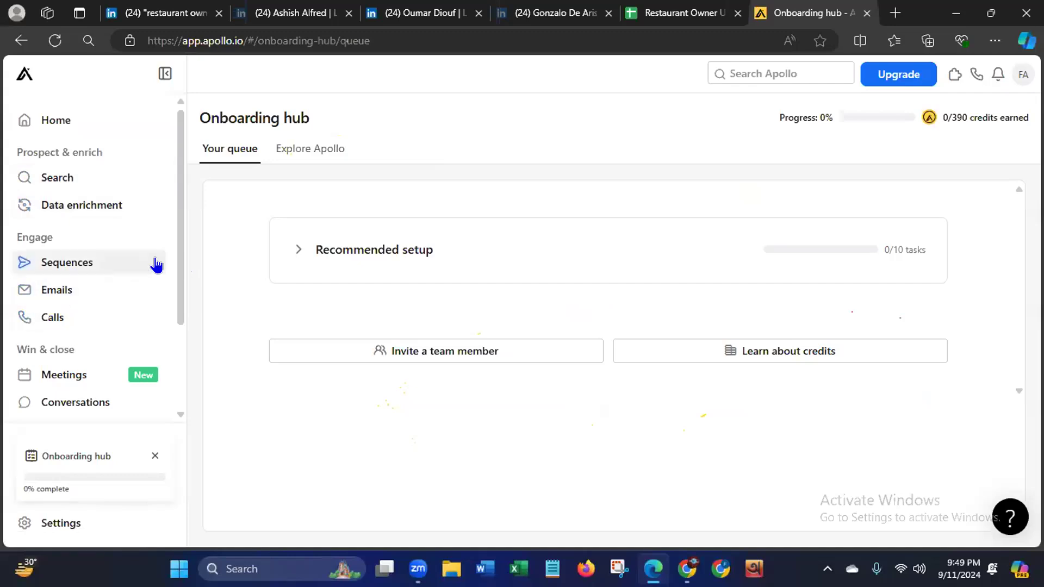
pyautogui.scroll(-3, 175, 261)
pyautogui.scroll(3, 154, 355)
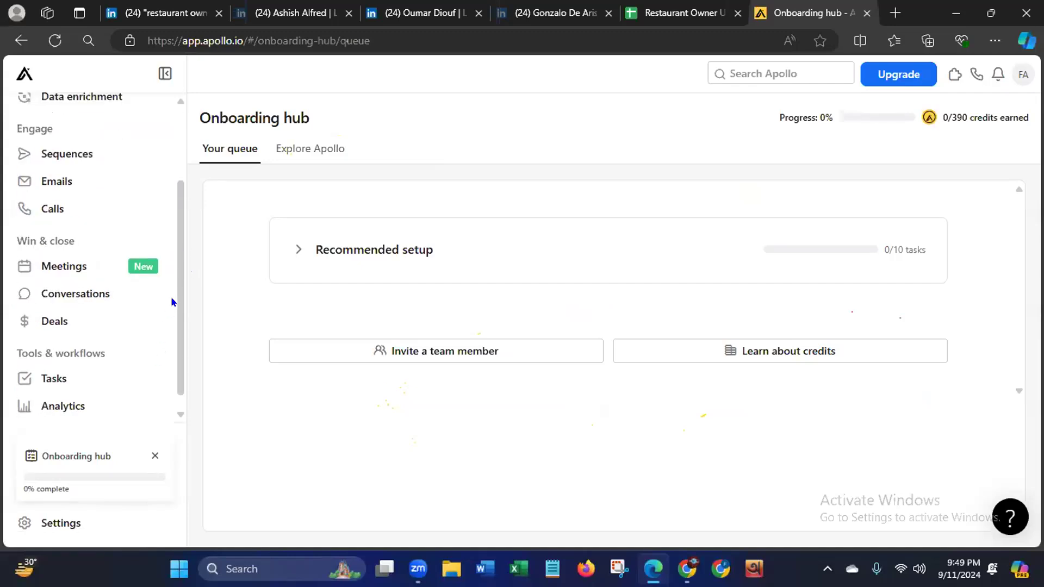
# - Search the web for "apollo.io chrome extension" in a new browser tab and open its Chrome Web Store listing
pyautogui.click(896, 15)
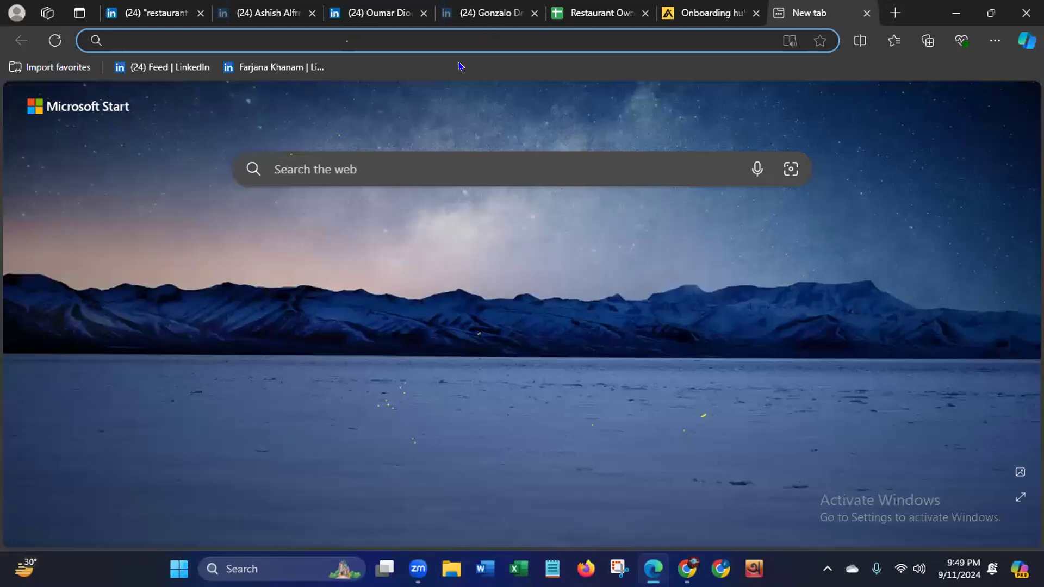
pyautogui.write('ap')
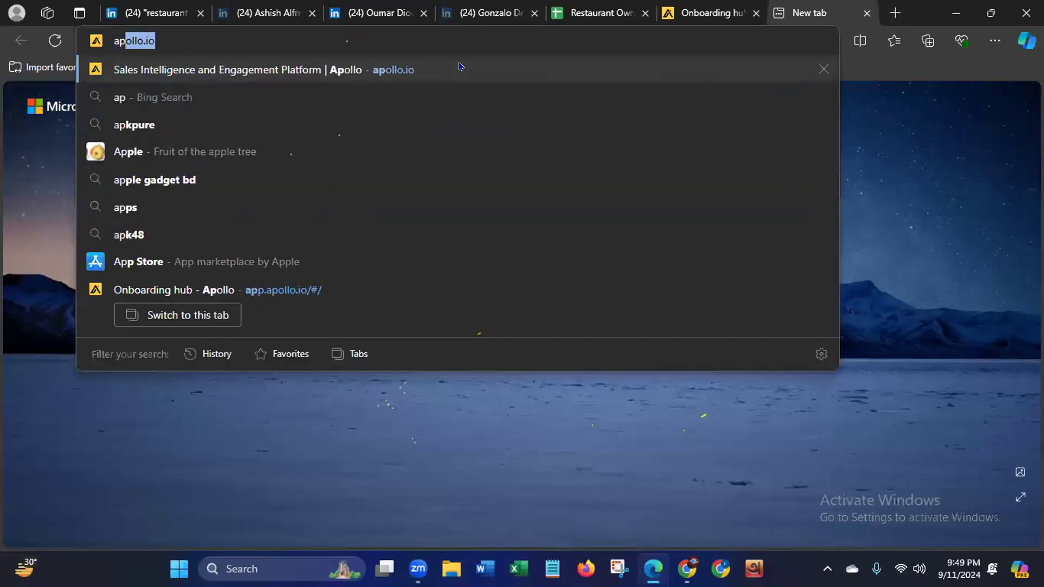
pyautogui.write('ollo')
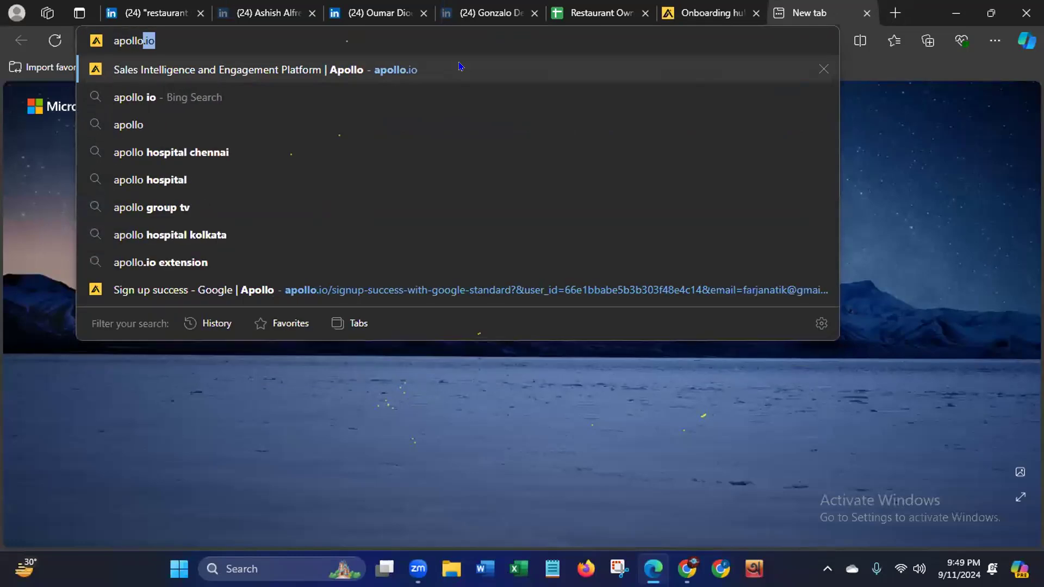
pyautogui.write('.io')
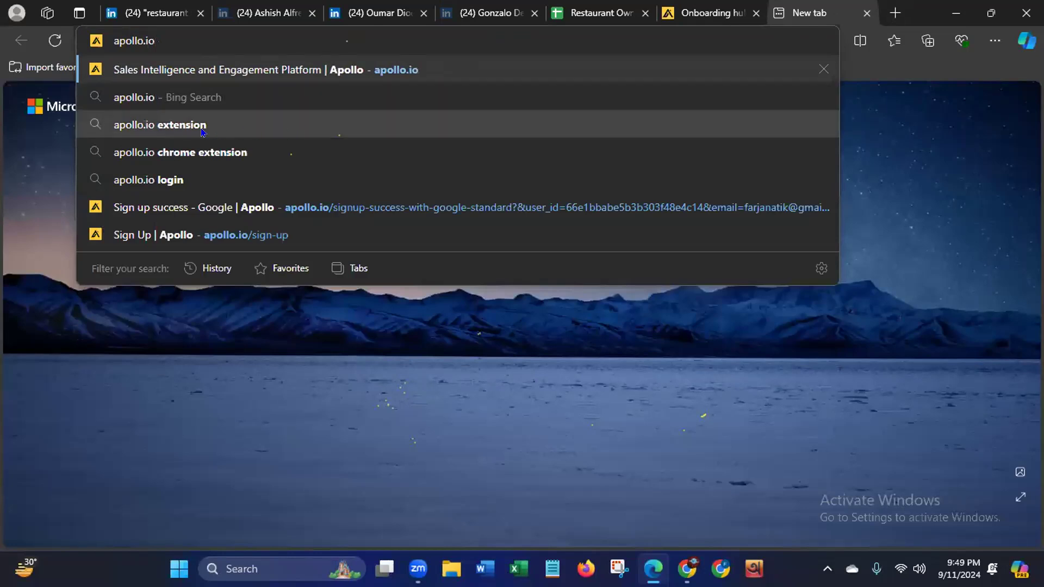
pyautogui.click(184, 152)
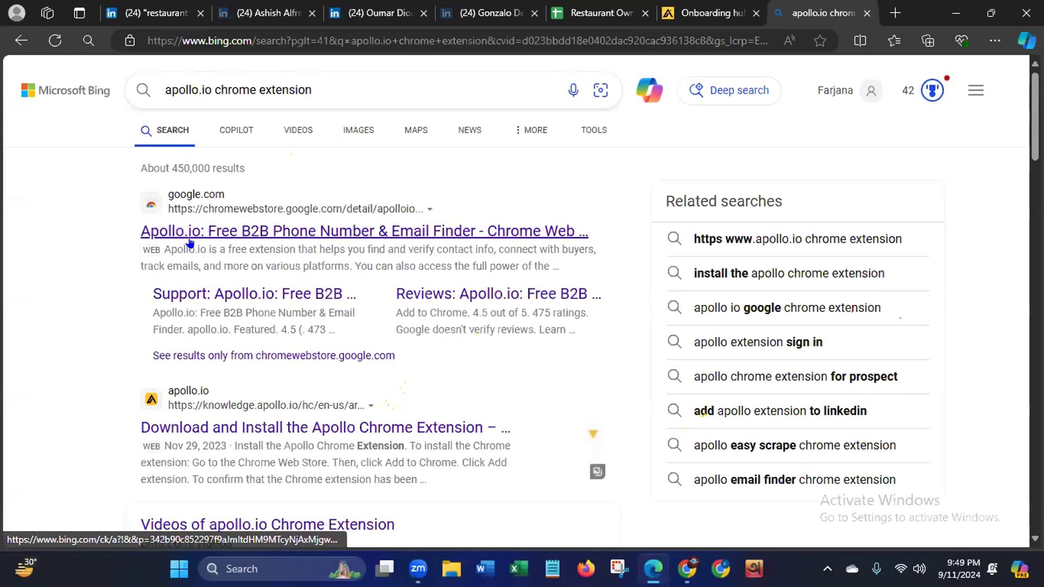
pyautogui.click(281, 233)
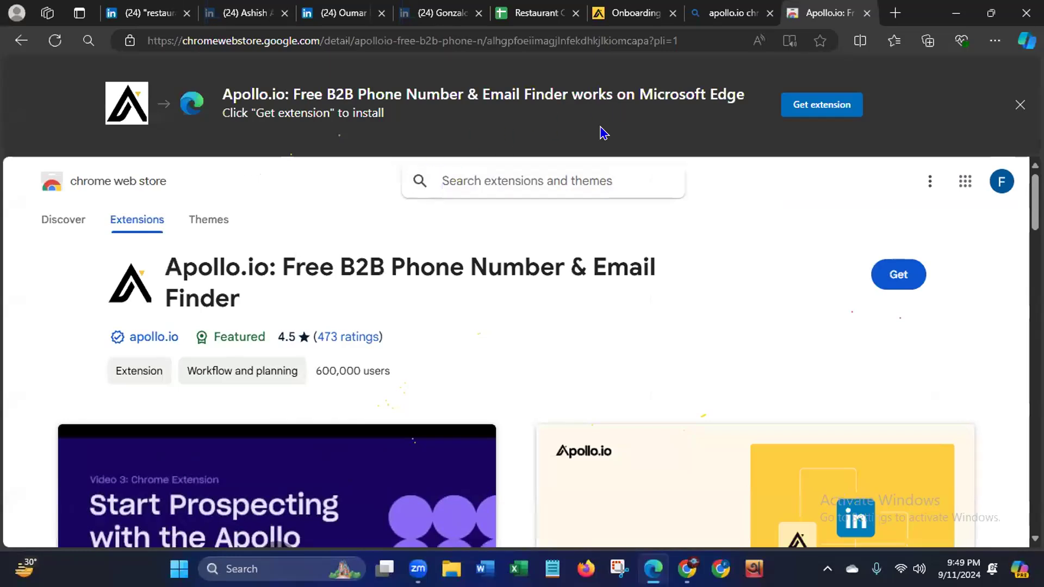
# - Install the Apollo.io: Free B2B Phone Number & Email Finder extension in Microsoft Edge, allowing extensions from other stores
pyautogui.click(793, 106)
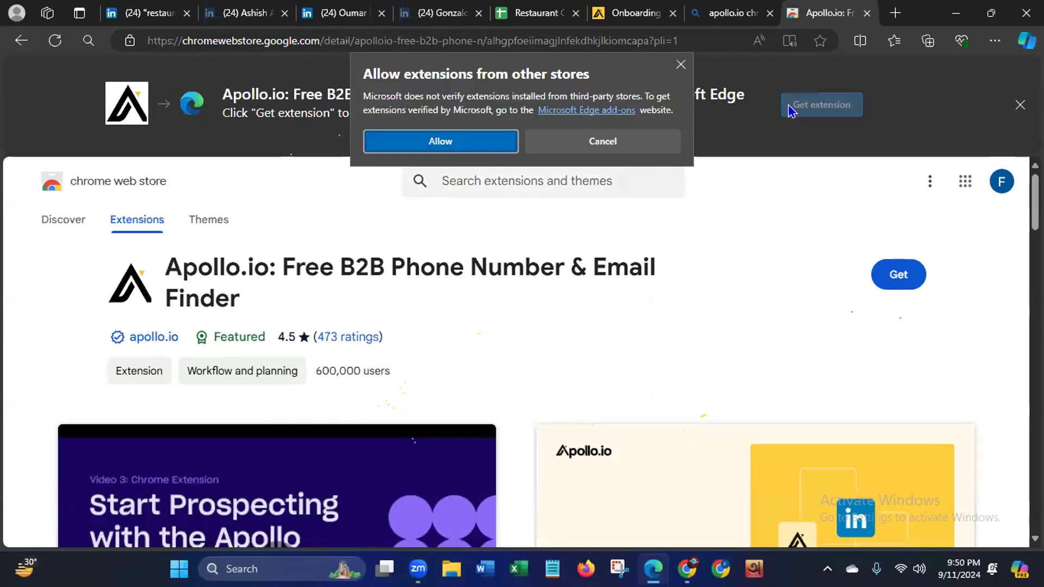
pyautogui.click(467, 139)
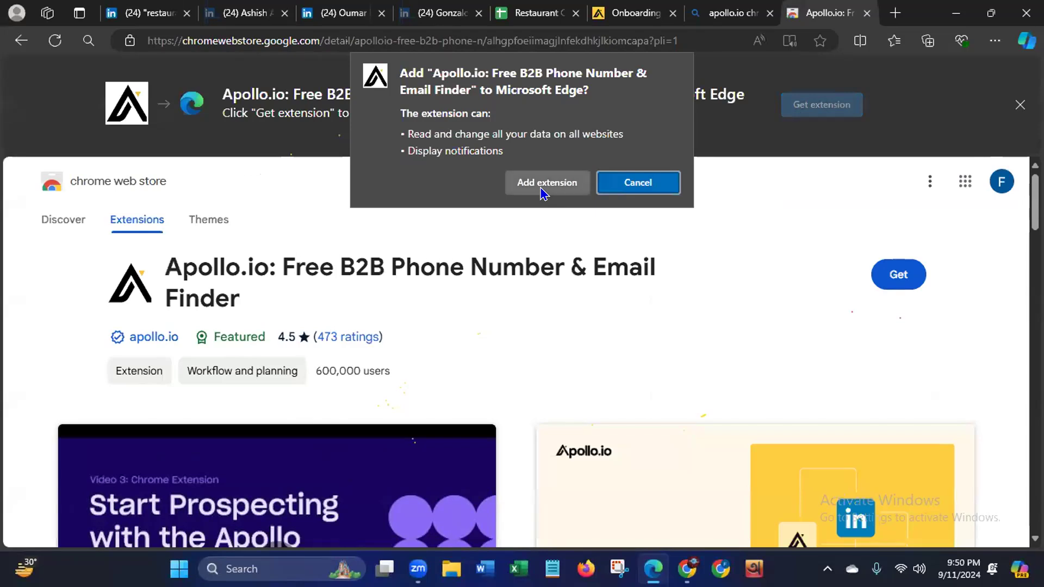
pyautogui.click(542, 184)
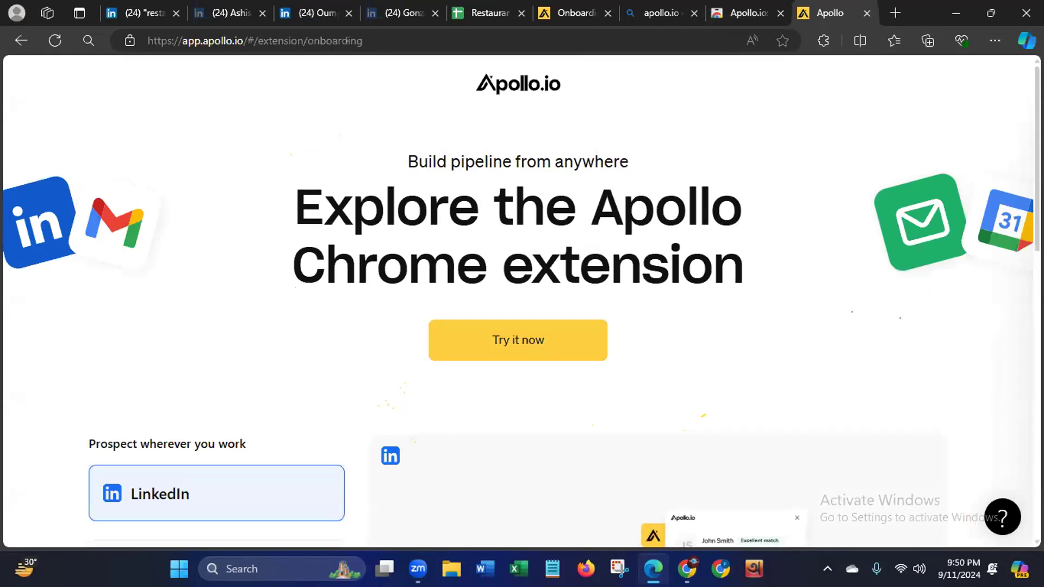
# - Look over the Apollo Chrome extension's onboarding page, including its LinkedIn features and live trainings
pyautogui.scroll(-2, 521, 300)
pyautogui.scroll(-3, 1010, 284)
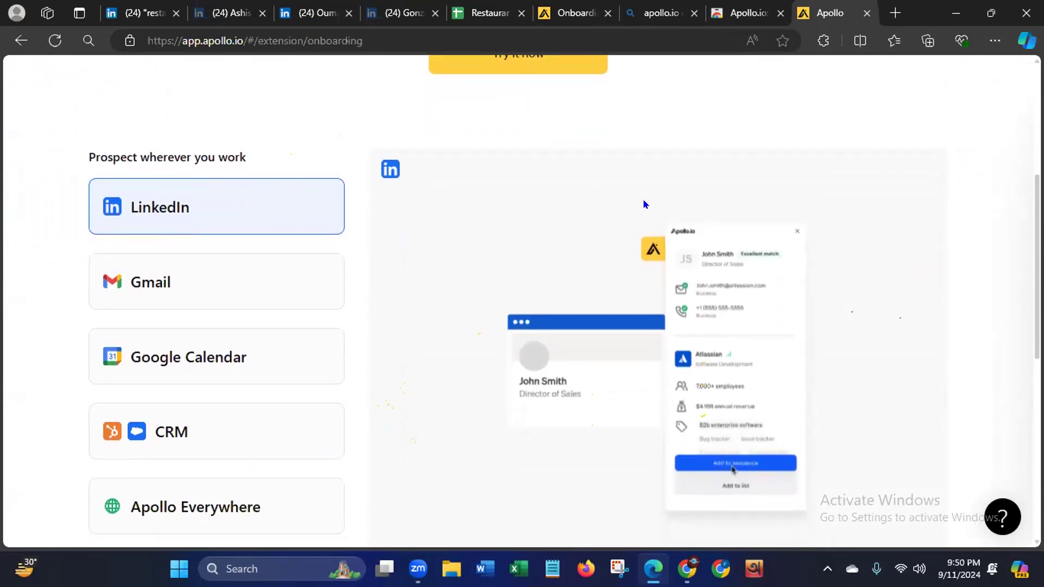
pyautogui.scroll(-7, 1020, 426)
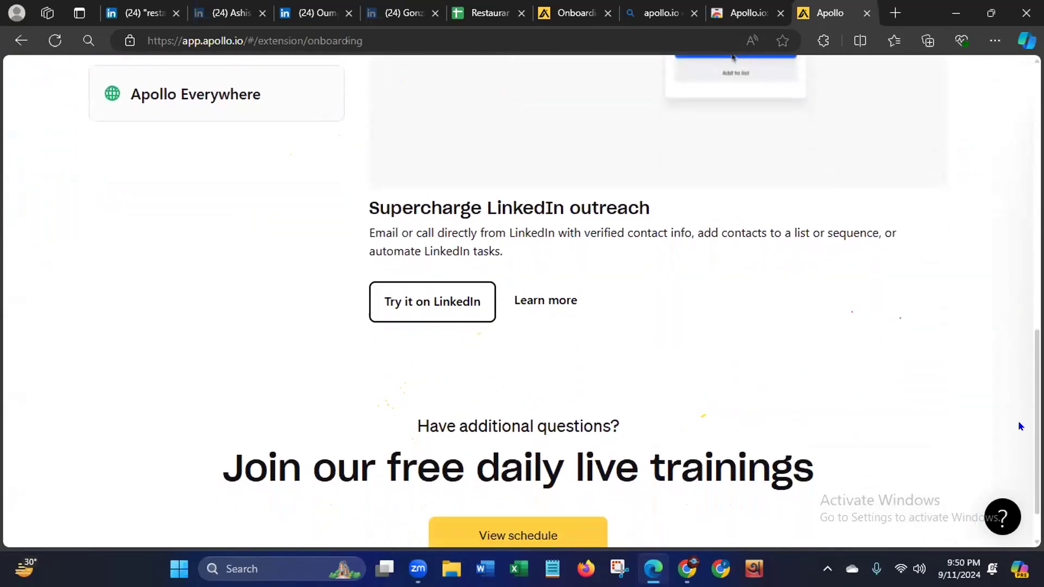
pyautogui.scroll(-1, 1018, 430)
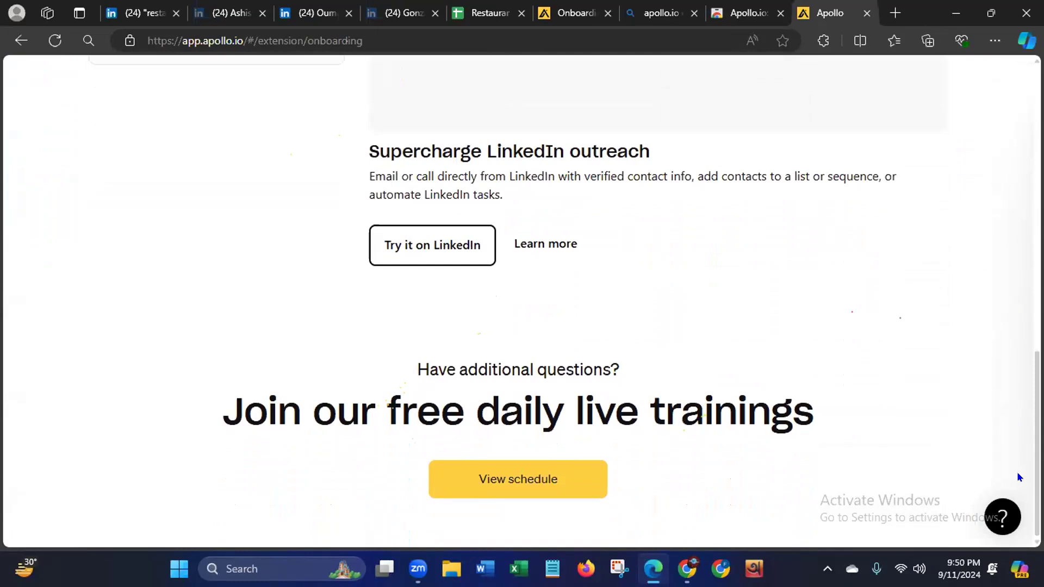
pyautogui.scroll(12, 522, 299)
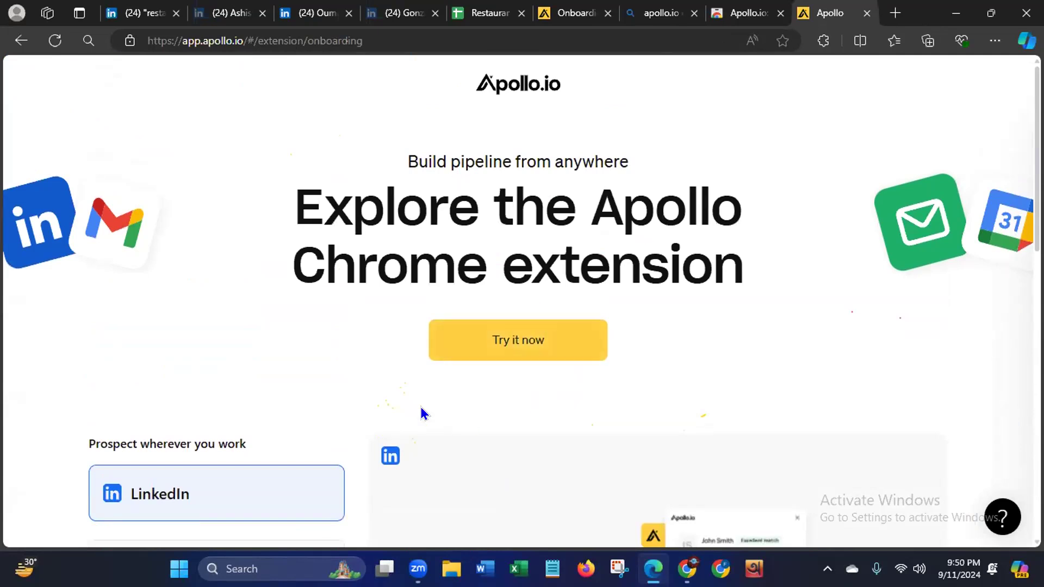
# - Reload the Thedamel owner's LinkedIn profile, open the Apollo extension on it and skip the introductory tour
pyautogui.click(316, 17)
pyautogui.click(54, 42)
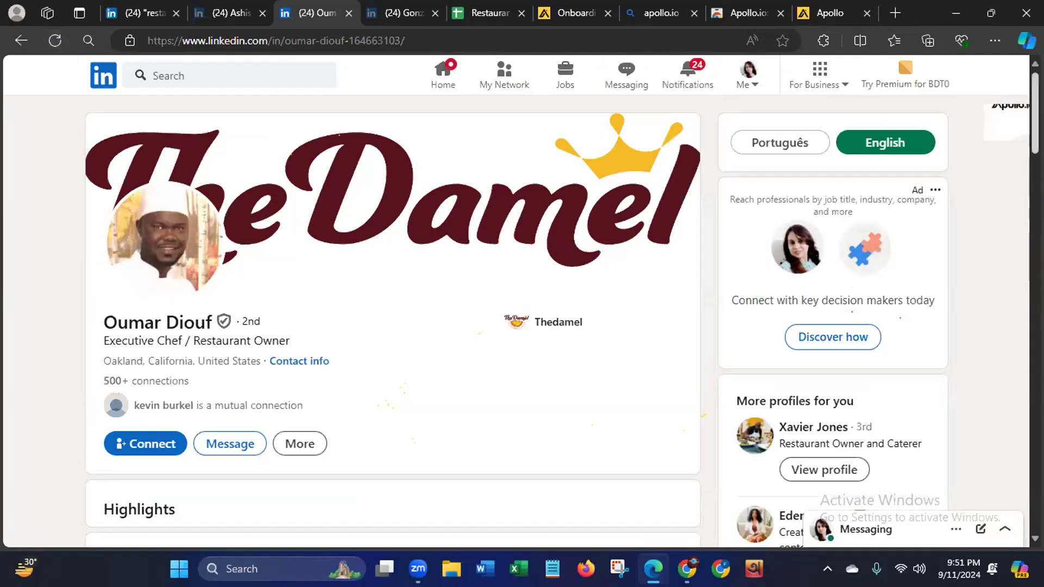
pyautogui.click(1003, 133)
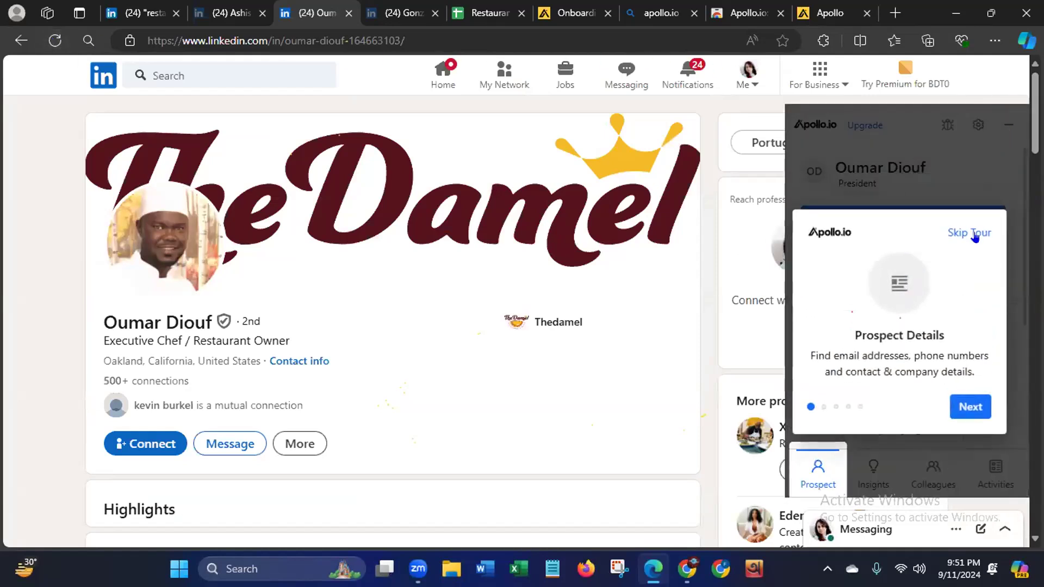
pyautogui.click(978, 230)
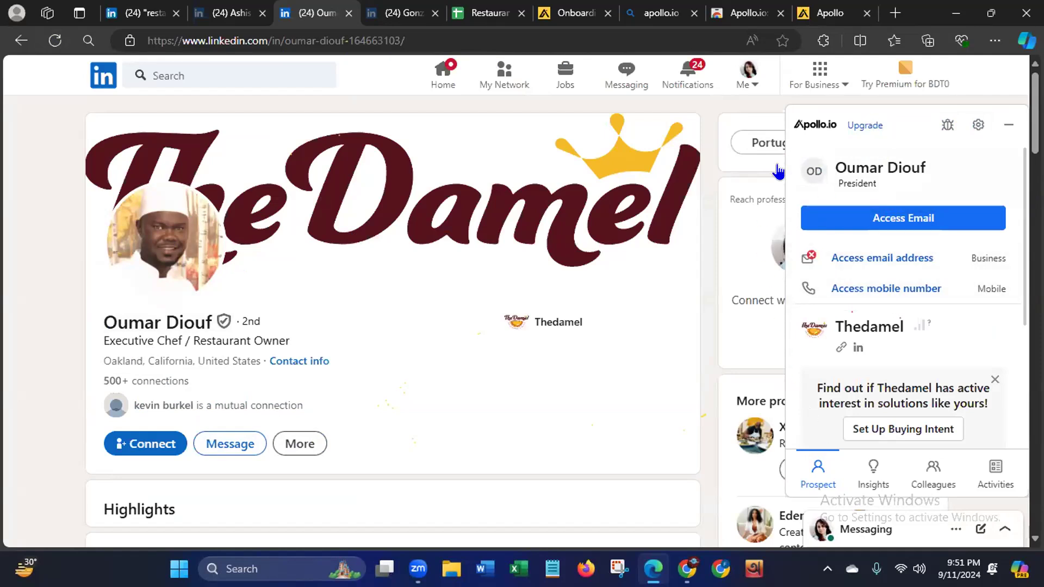
# - Access the Thedamel owner's mobile number in Apollo and copy it into cell E3 of the Restaurant Owner USA sheet
pyautogui.click(874, 291)
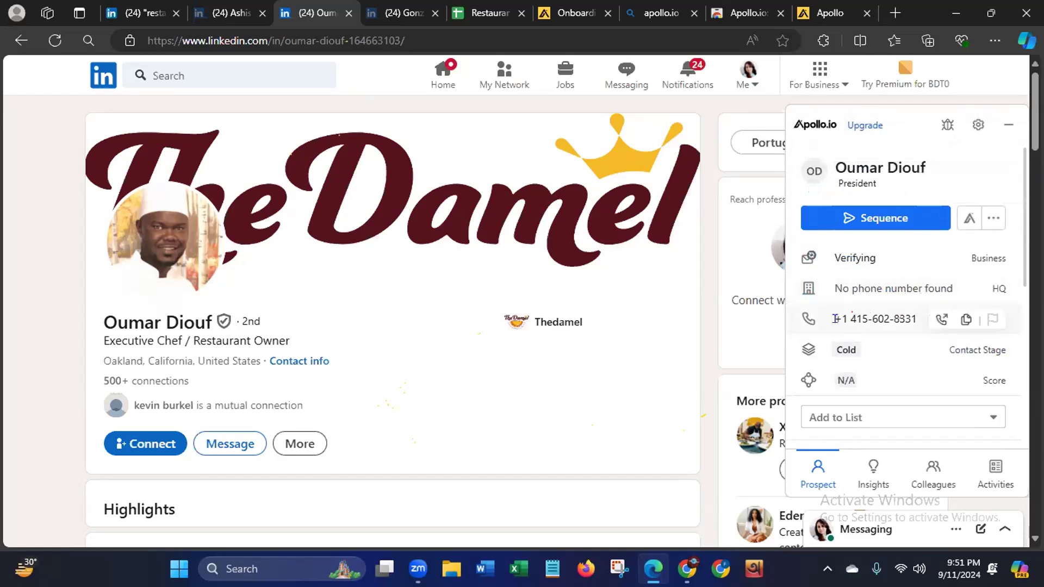
pyautogui.click(965, 321)
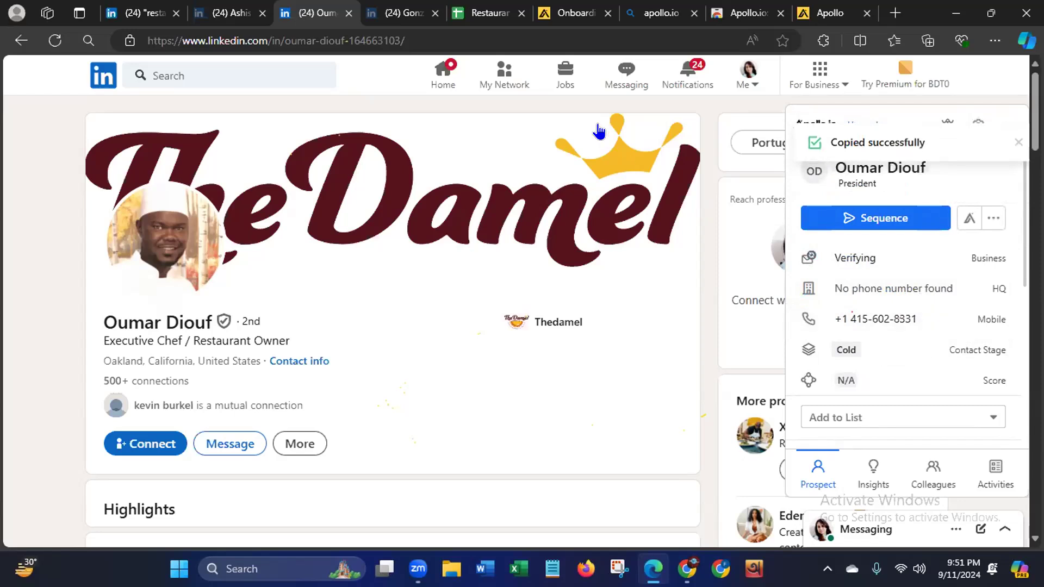
pyautogui.click(482, 15)
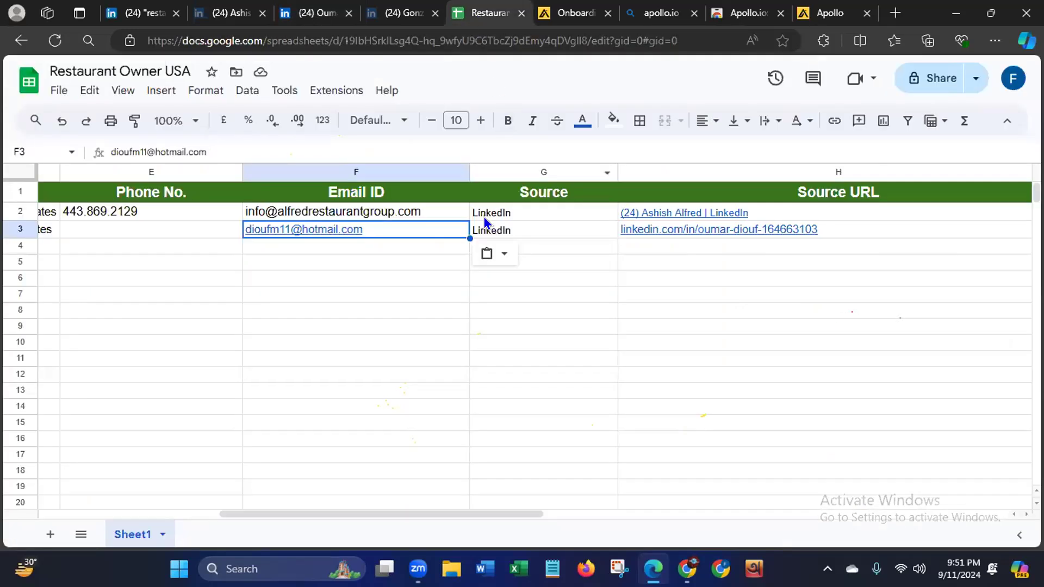
pyautogui.moveTo(244, 514); pyautogui.dragTo(184, 511)
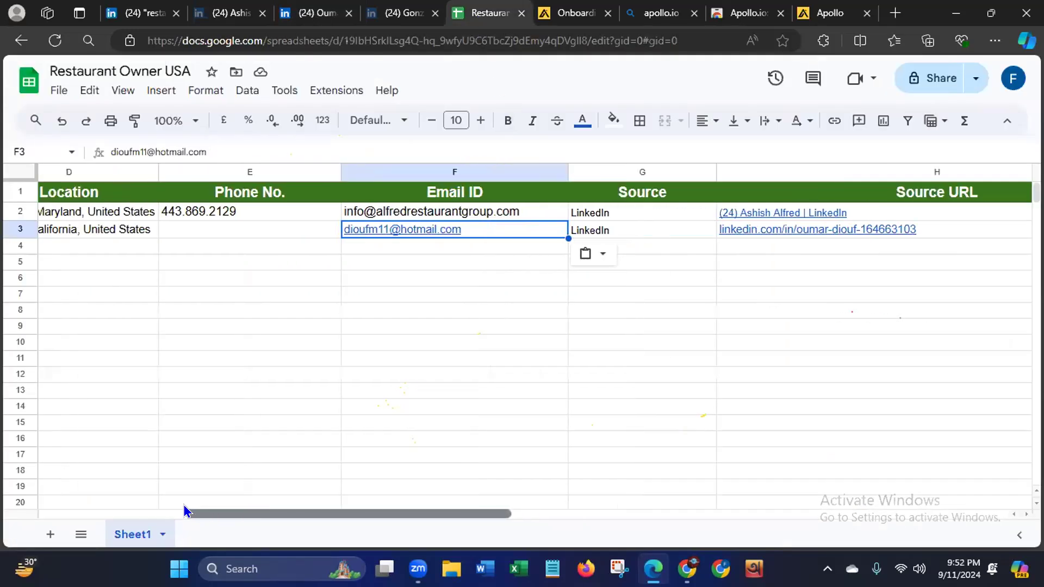
pyautogui.click(369, 231)
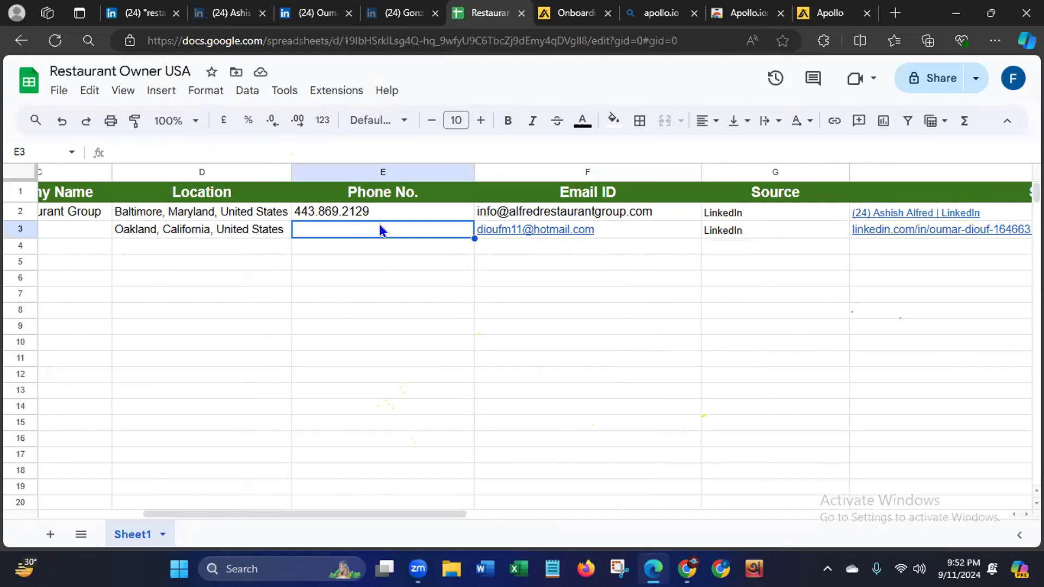
pyautogui.hotkey('ctrl', 'v')
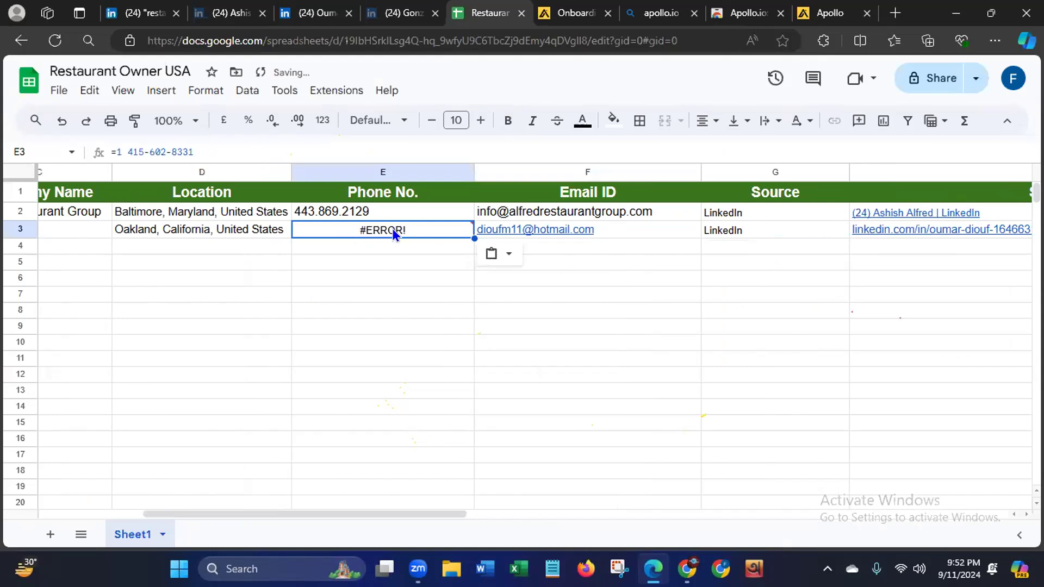
# - Remove the leading equals sign from the phone number in cell E3 so it is stored as plain text
pyautogui.click(112, 149)
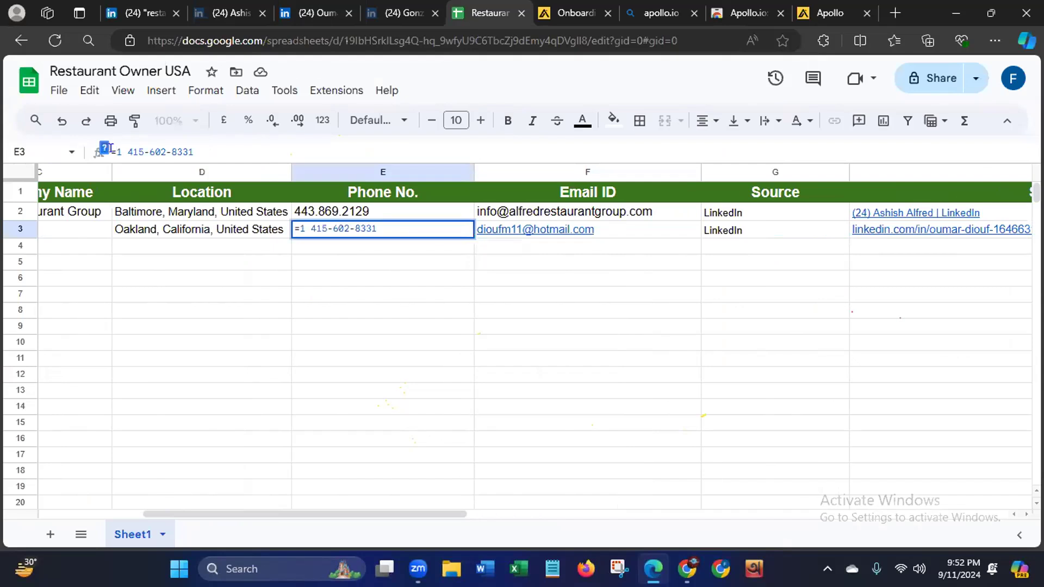
pyautogui.press('BackSpace')
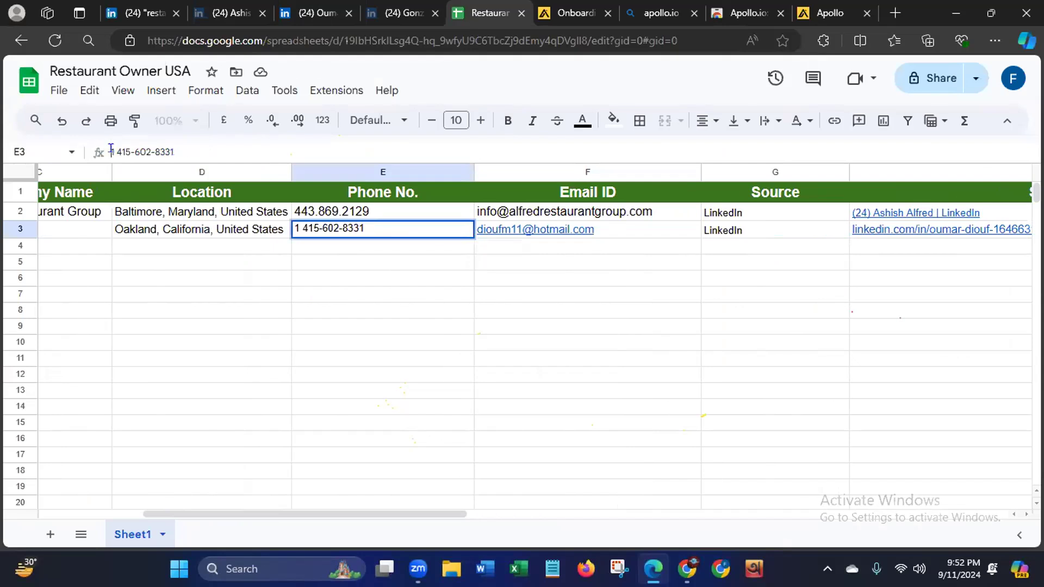
pyautogui.click(373, 406)
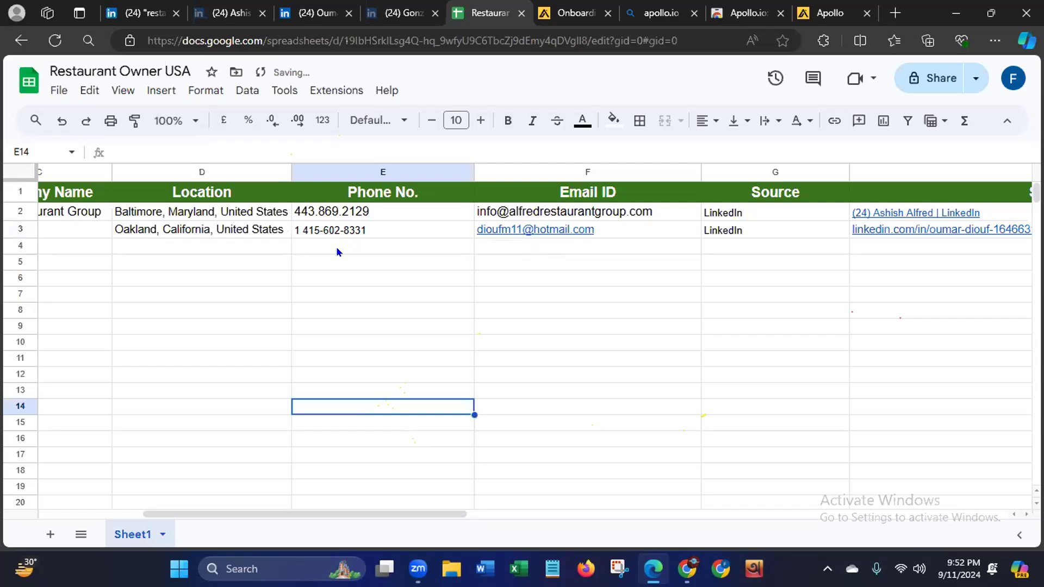
# - Close the Apollo onboarding page, the apollo.io search results and the Apollo extension store page
pyautogui.click(607, 13)
pyautogui.click(607, 13)
pyautogui.click(607, 14)
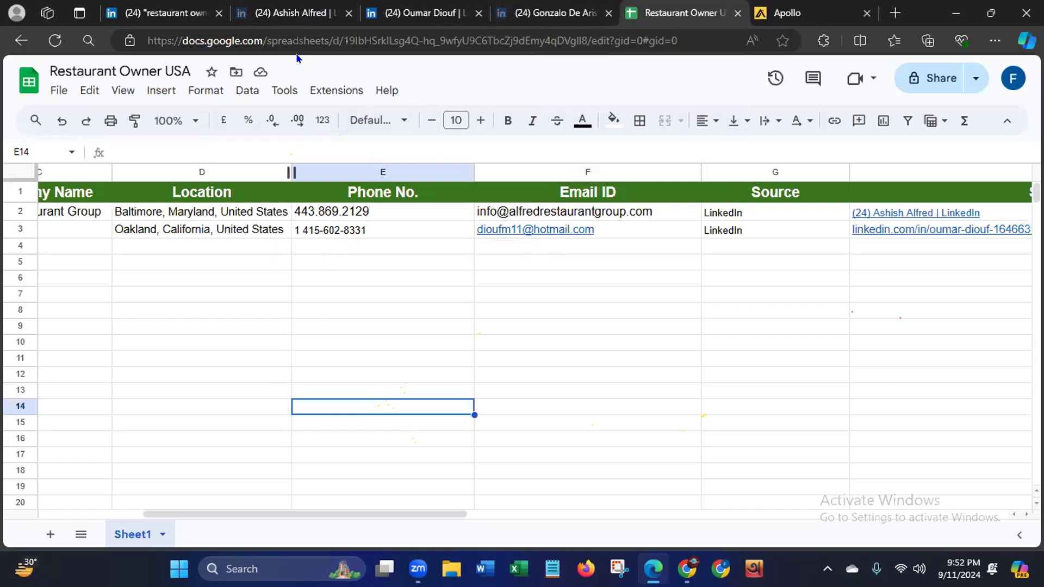
# - Check the Cibo e Beve owner's LinkedIn profile and enter the owner's first name in cell A4 of the Restaurant Owner USA sheet
pyautogui.moveTo(333, 518); pyautogui.dragTo(190, 495)
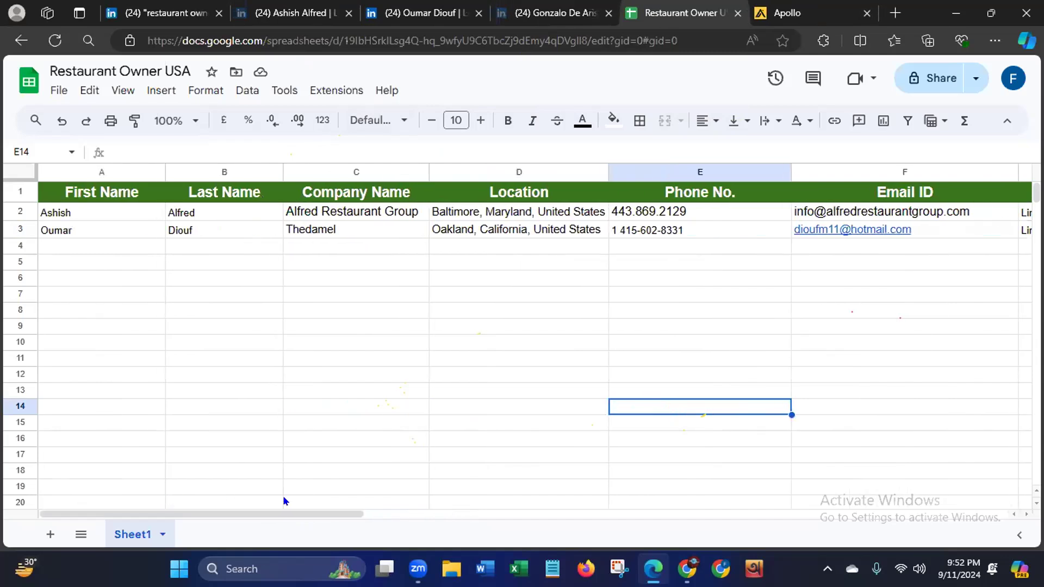
pyautogui.click(541, 14)
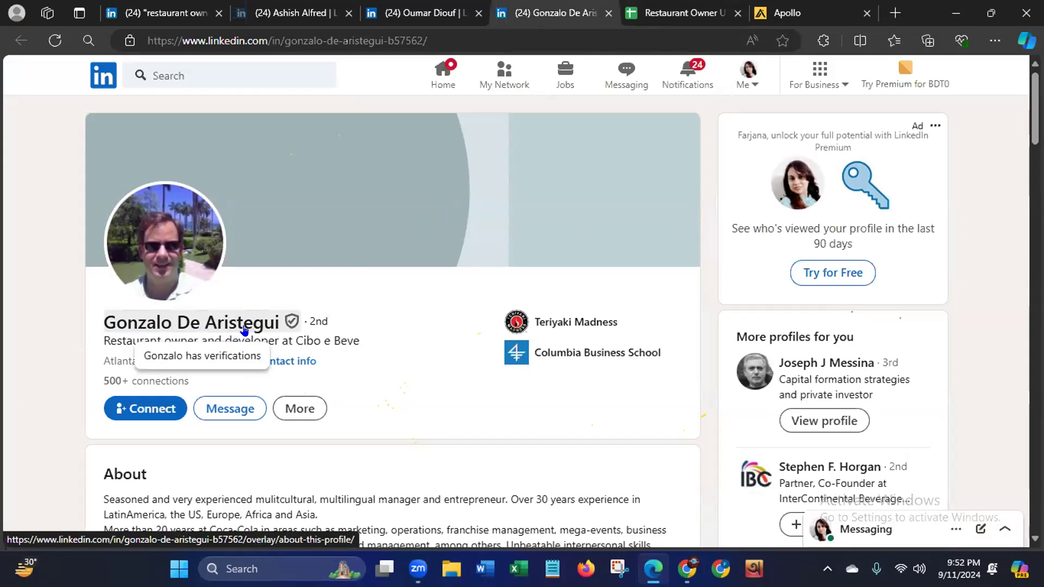
pyautogui.click(665, 20)
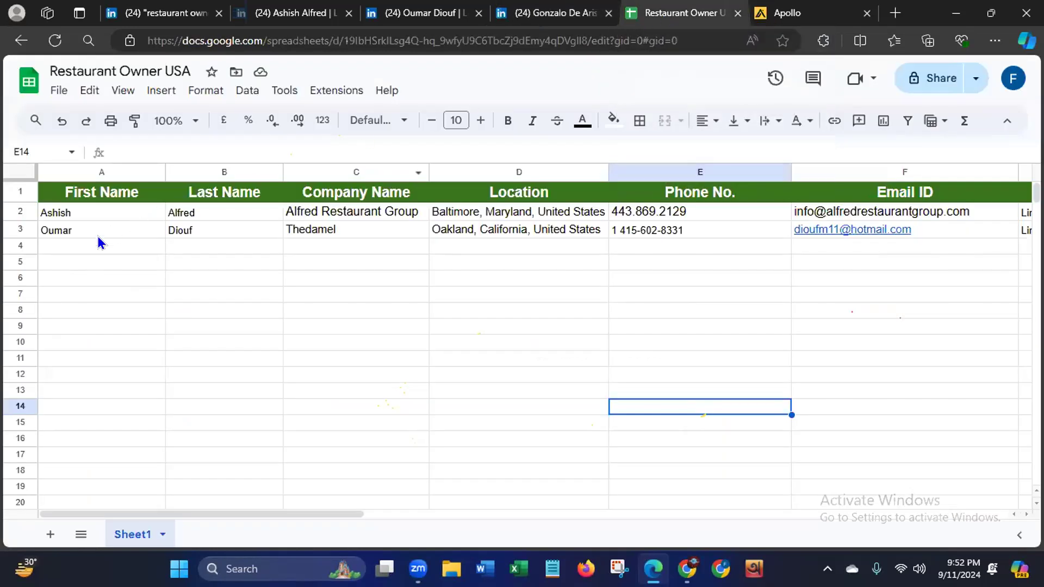
pyautogui.click(83, 248)
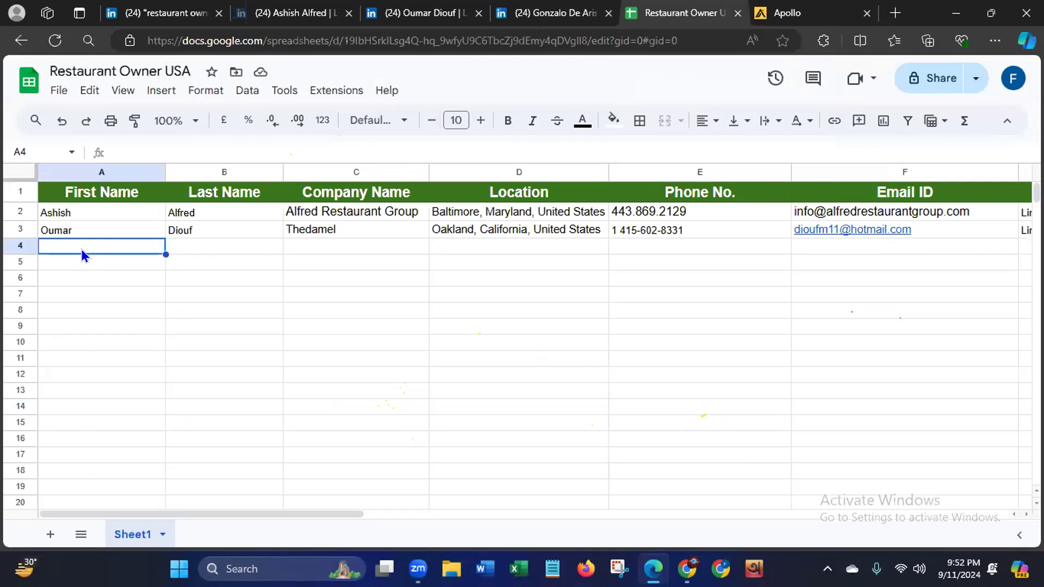
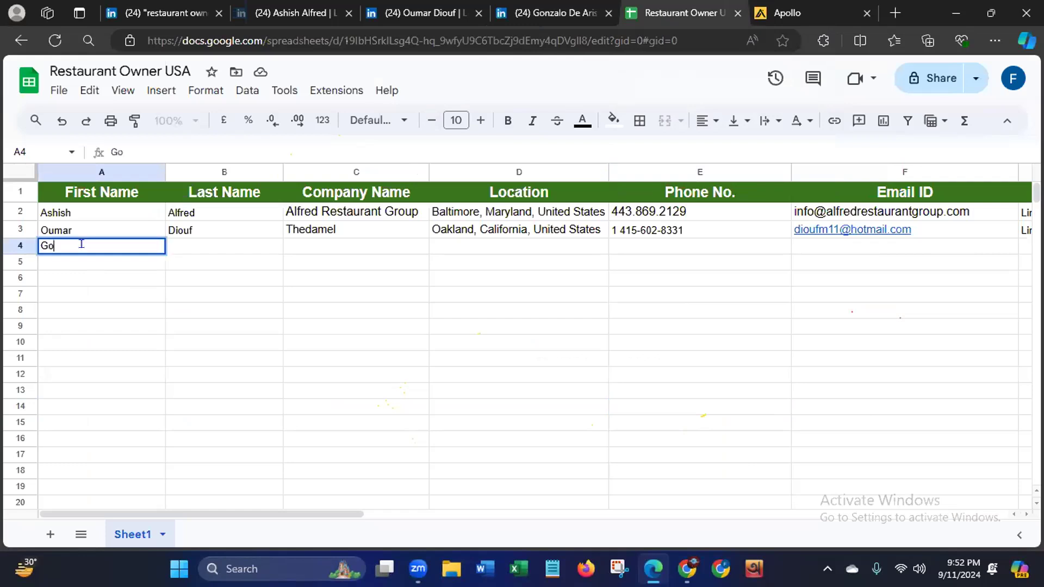
# - Enter the Cibo e Beve owner's last name in cell B4, checking its spelling against the LinkedIn profile
pyautogui.click(203, 248)
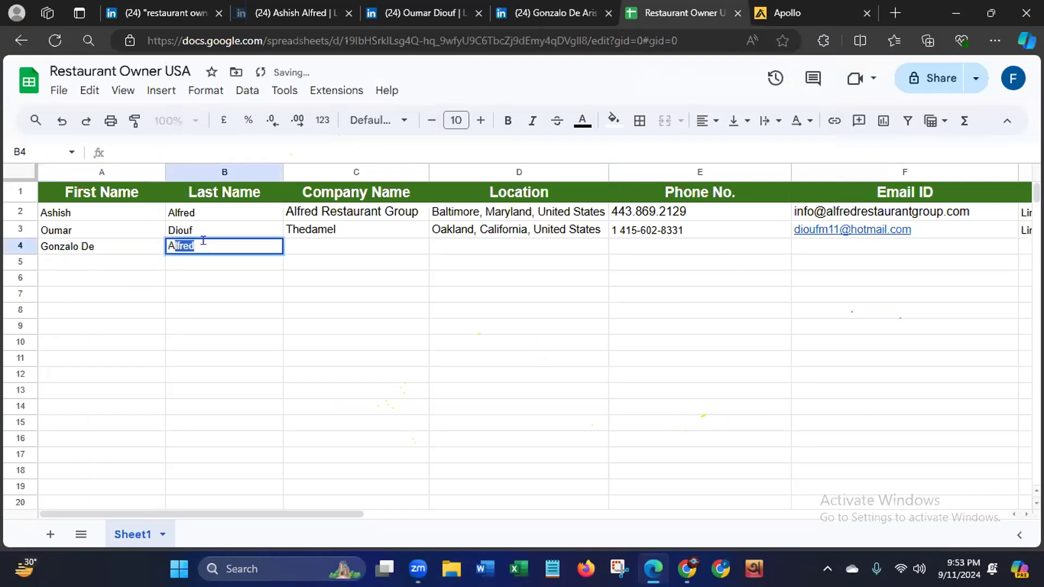
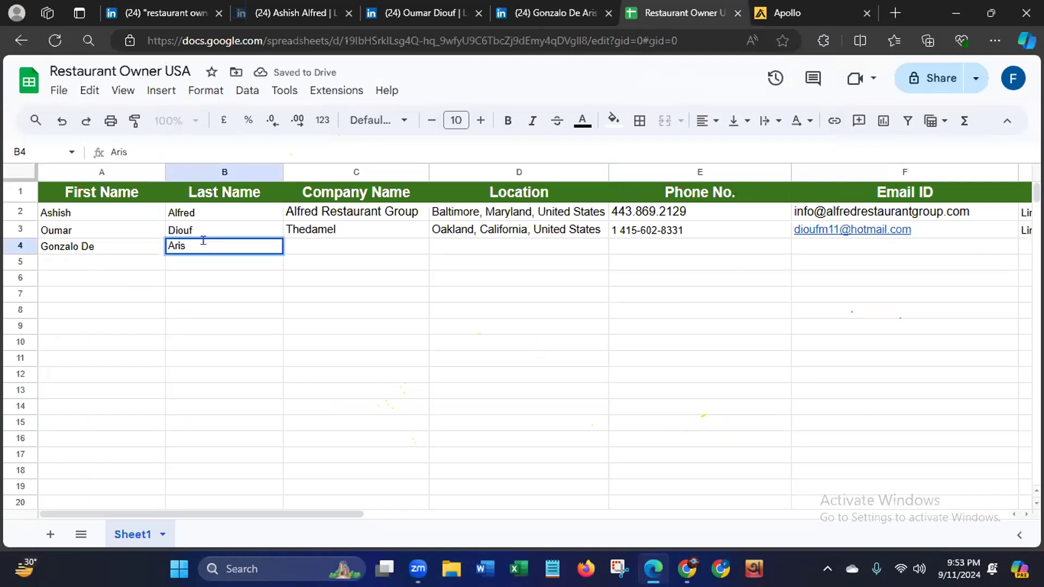
pyautogui.click(544, 16)
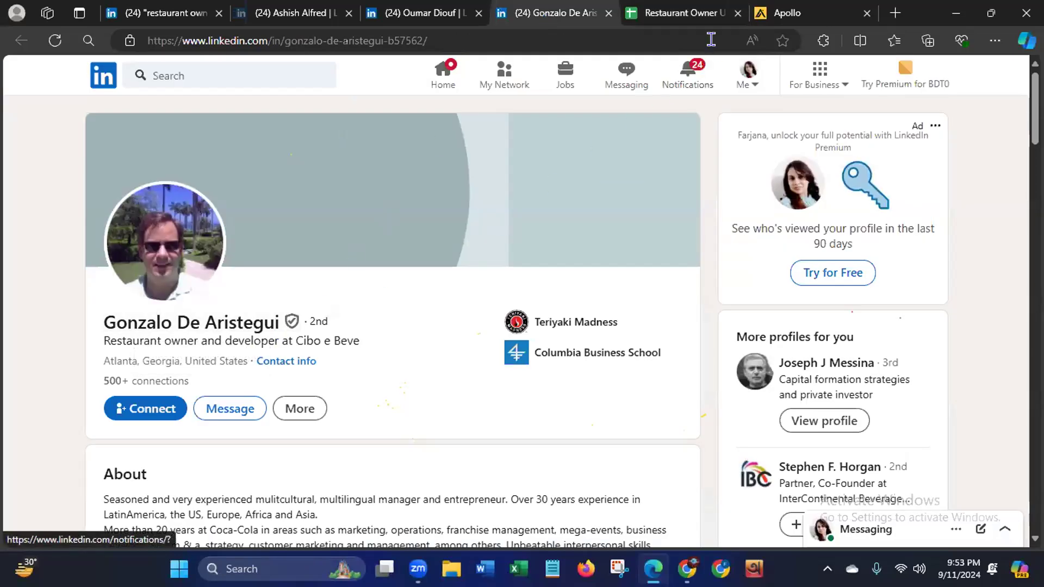
pyautogui.click(677, 16)
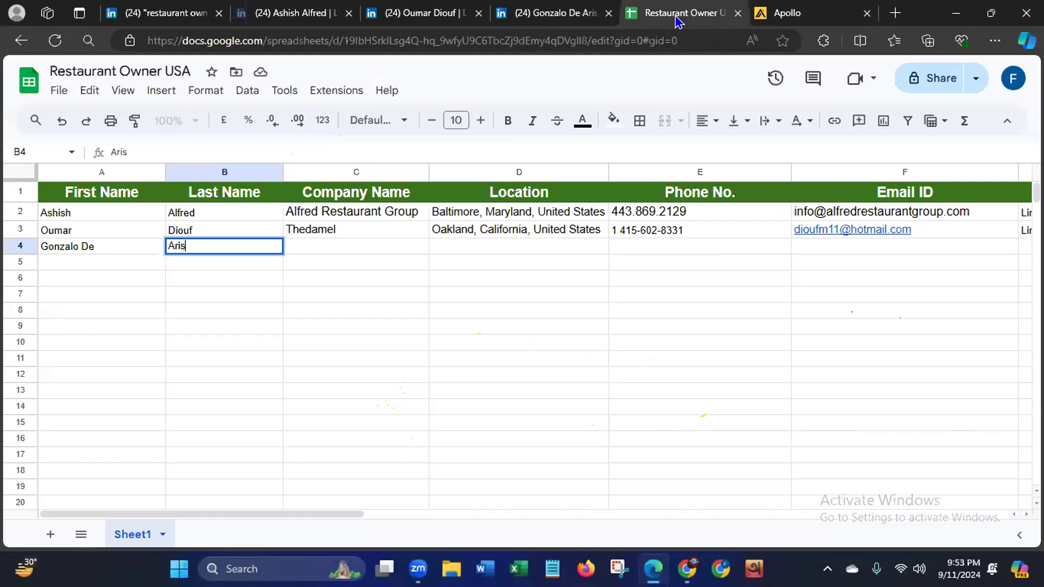
pyautogui.click(556, 12)
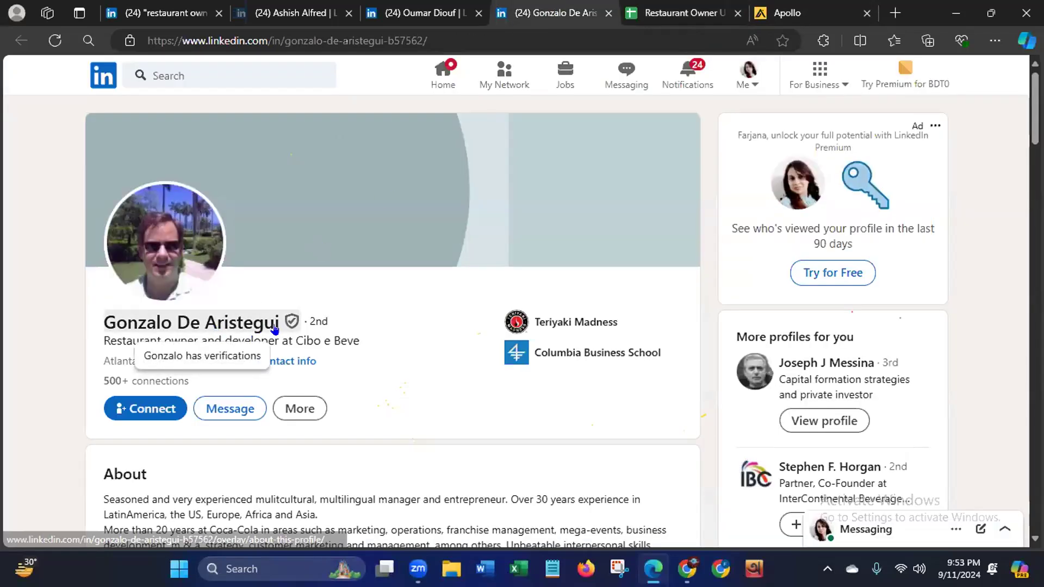
pyautogui.click(673, 13)
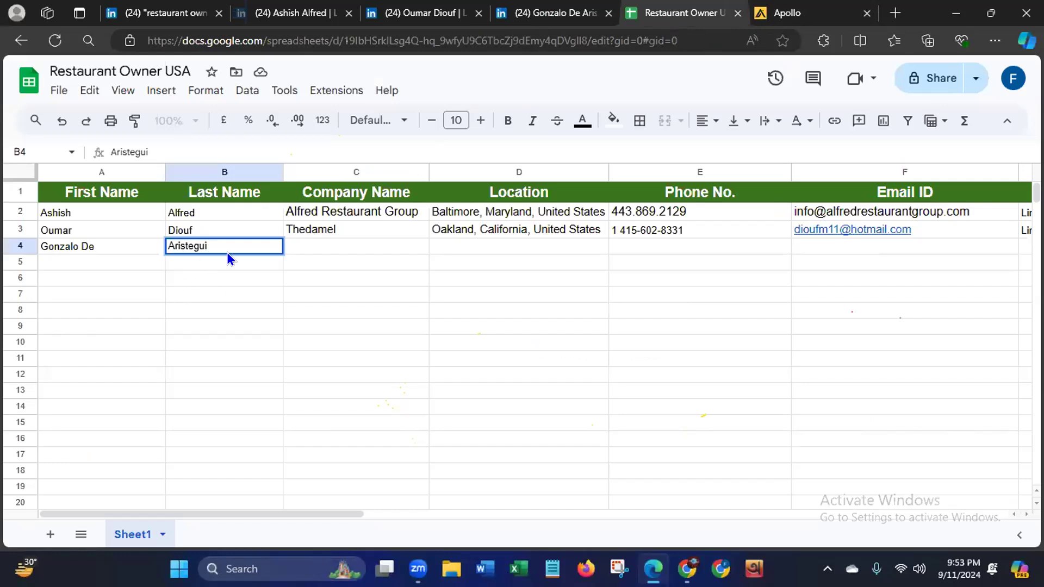
# - Copy the company name Cibo e Beve from the owner's LinkedIn headline into cell C4 of the sheet
pyautogui.click(324, 243)
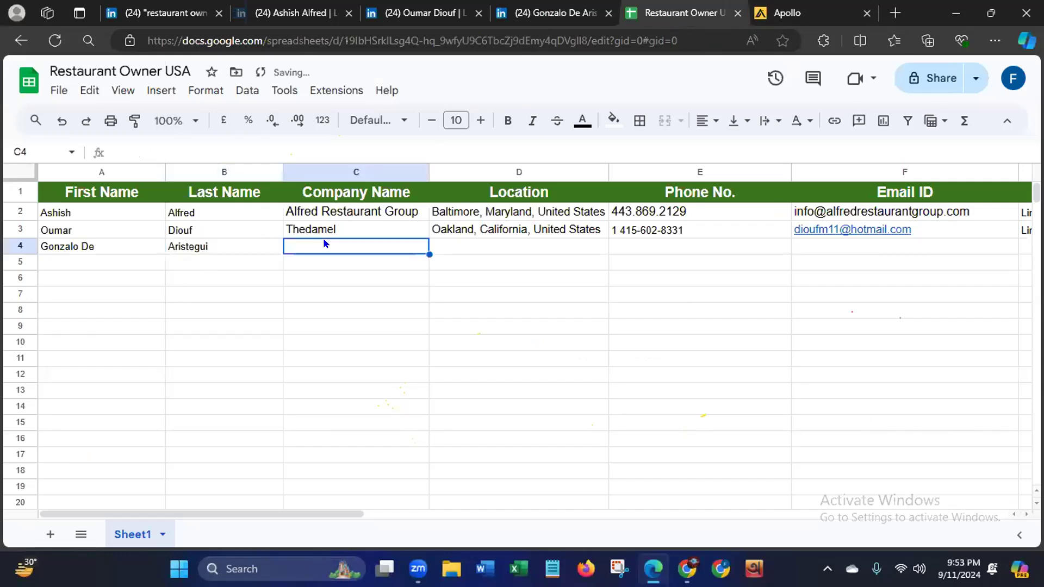
pyautogui.click(554, 13)
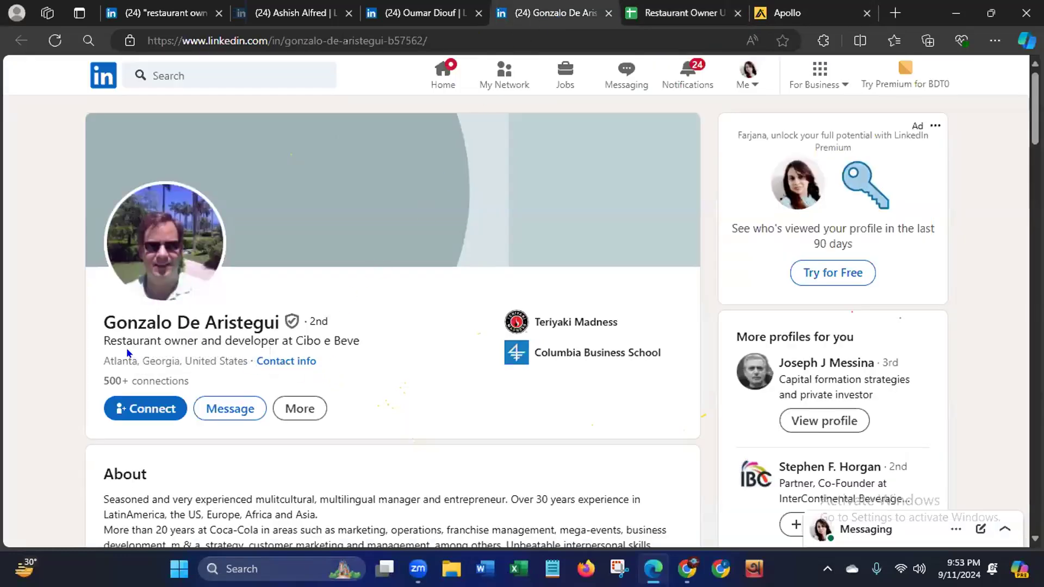
pyautogui.moveTo(295, 339); pyautogui.dragTo(360, 335)
pyautogui.hotkey('ctrl', 'c')
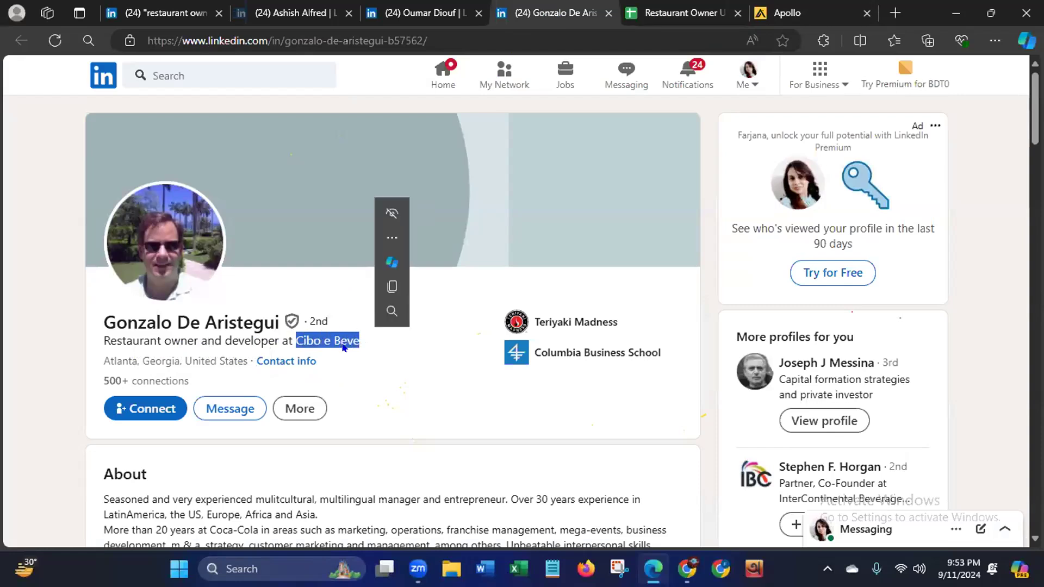
pyautogui.rightClick(344, 348)
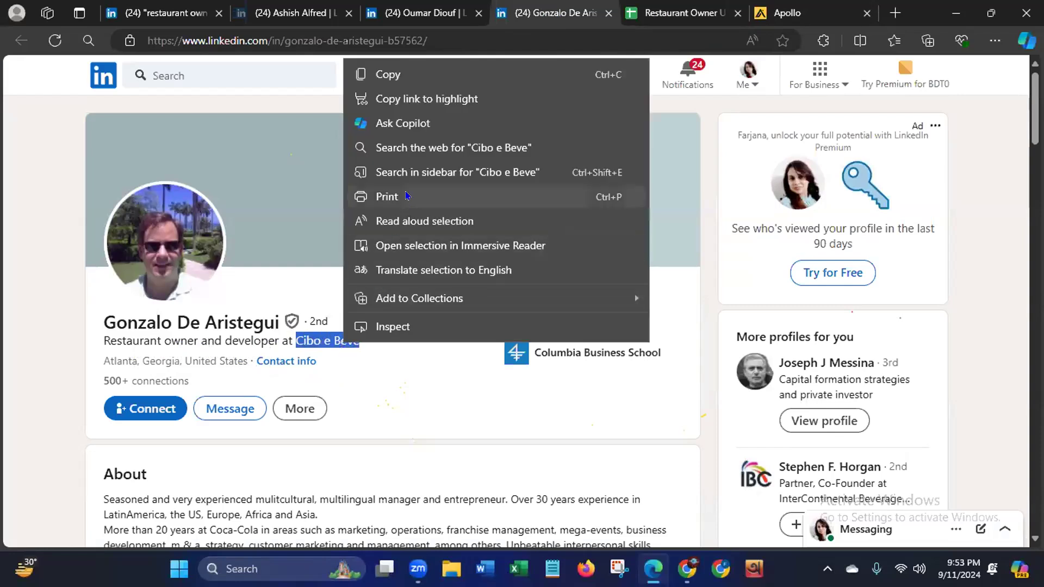
pyautogui.click(411, 76)
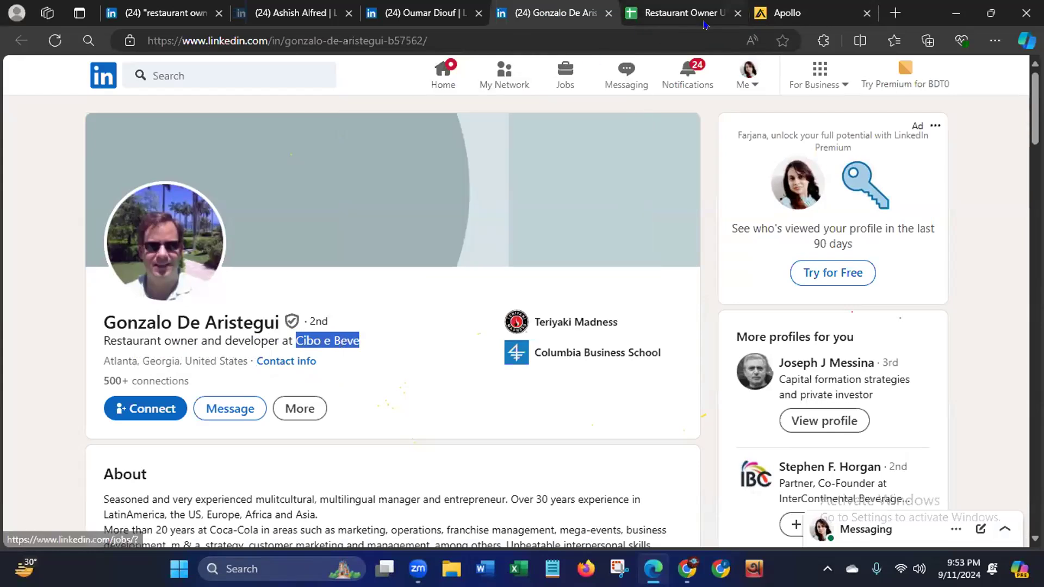
pyautogui.click(679, 13)
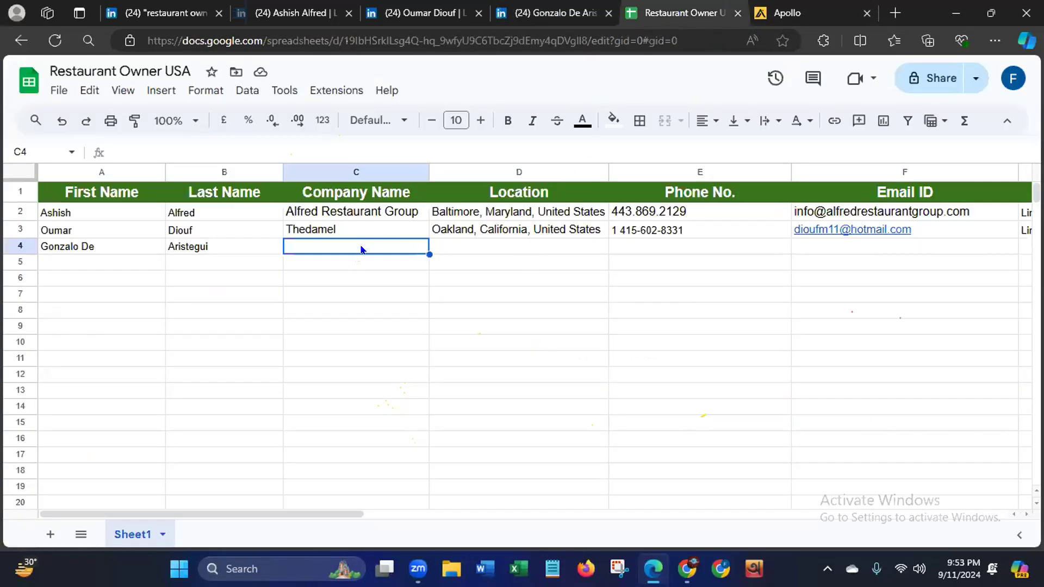
pyautogui.hotkey('ctrl', 'v')
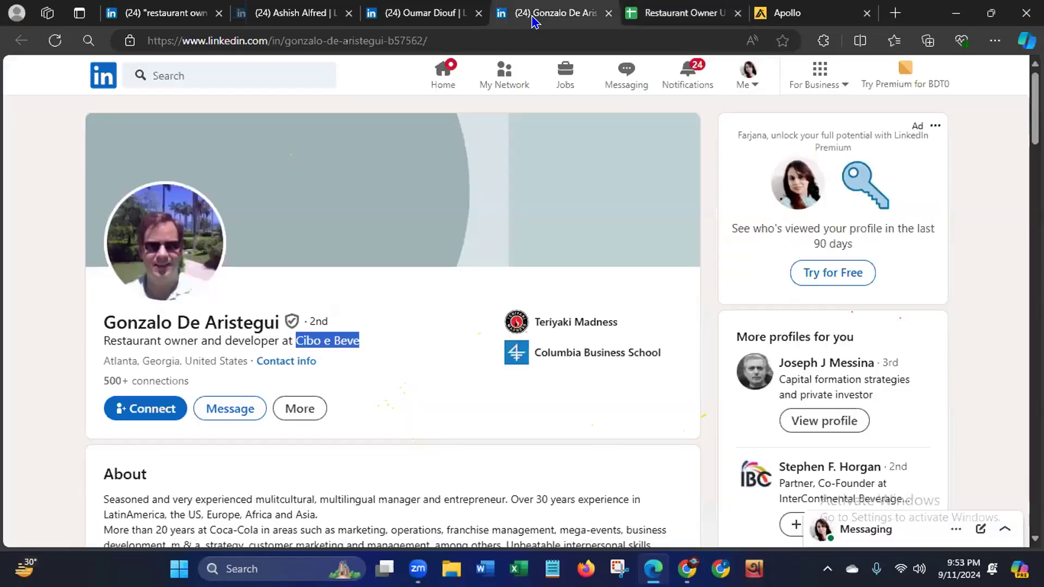
# - Copy the location Atlanta, Georgia, United States from the owner's LinkedIn profile into cell D4 of the sheet
pyautogui.click(536, 16)
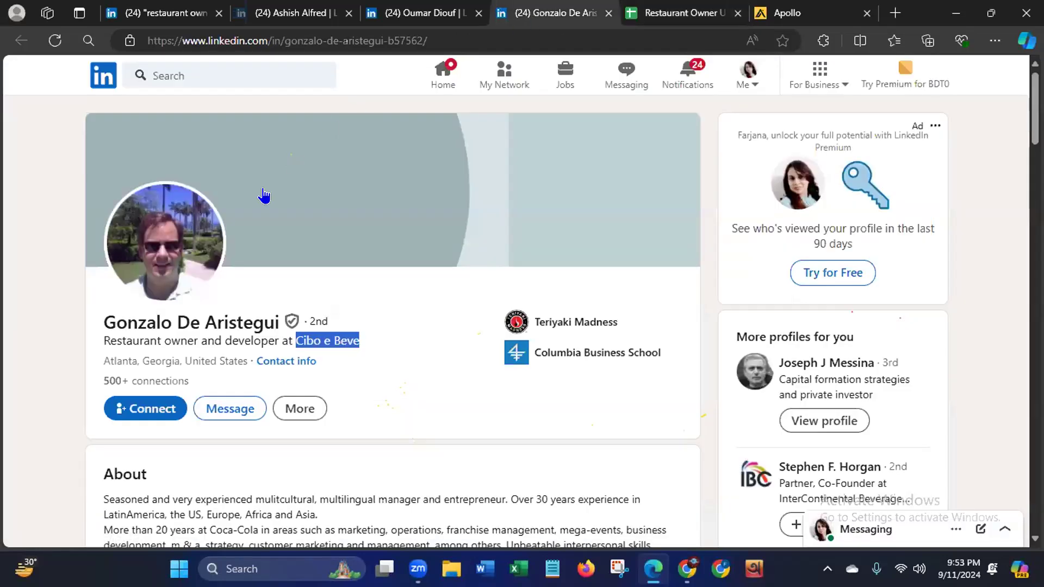
pyautogui.moveTo(98, 356); pyautogui.dragTo(246, 361)
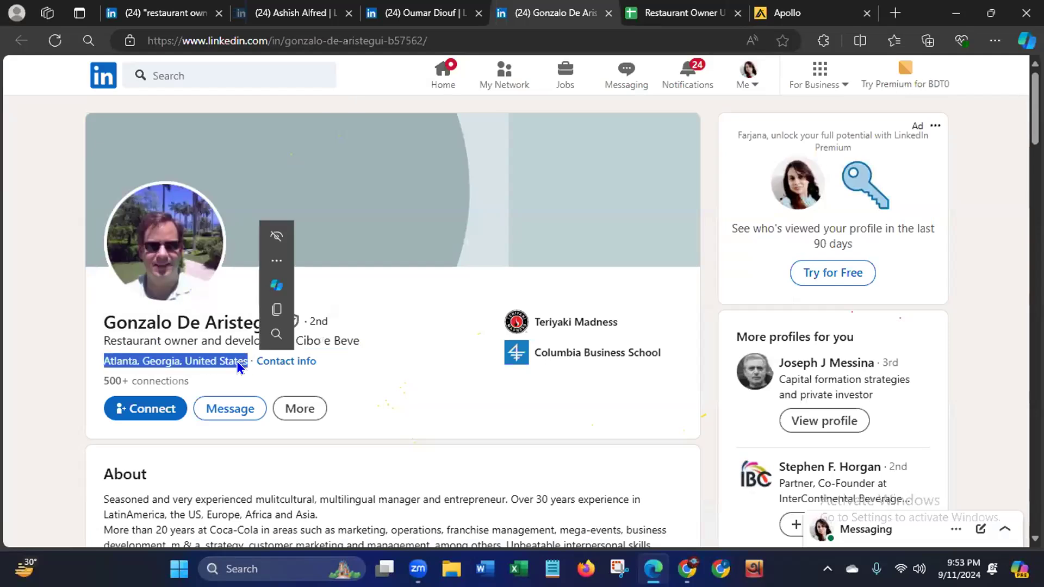
pyautogui.rightClick(226, 360)
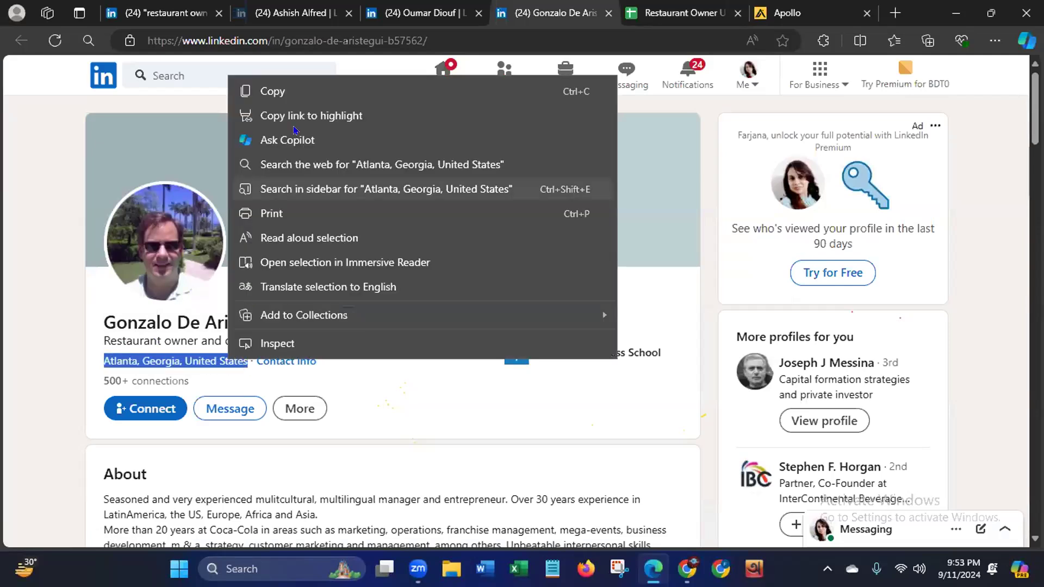
pyautogui.click(299, 92)
pyautogui.click(642, 14)
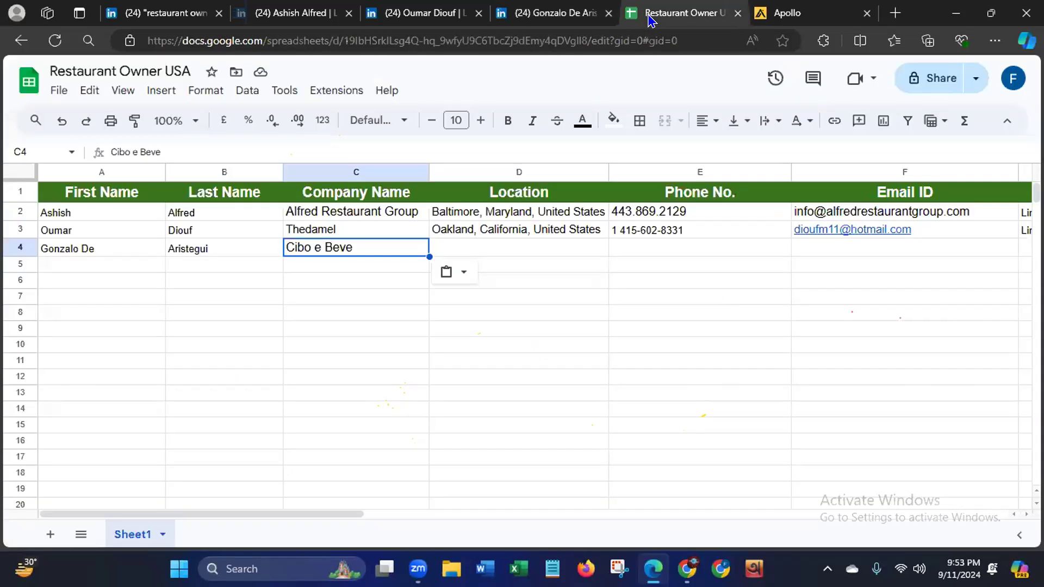
pyautogui.click(492, 243)
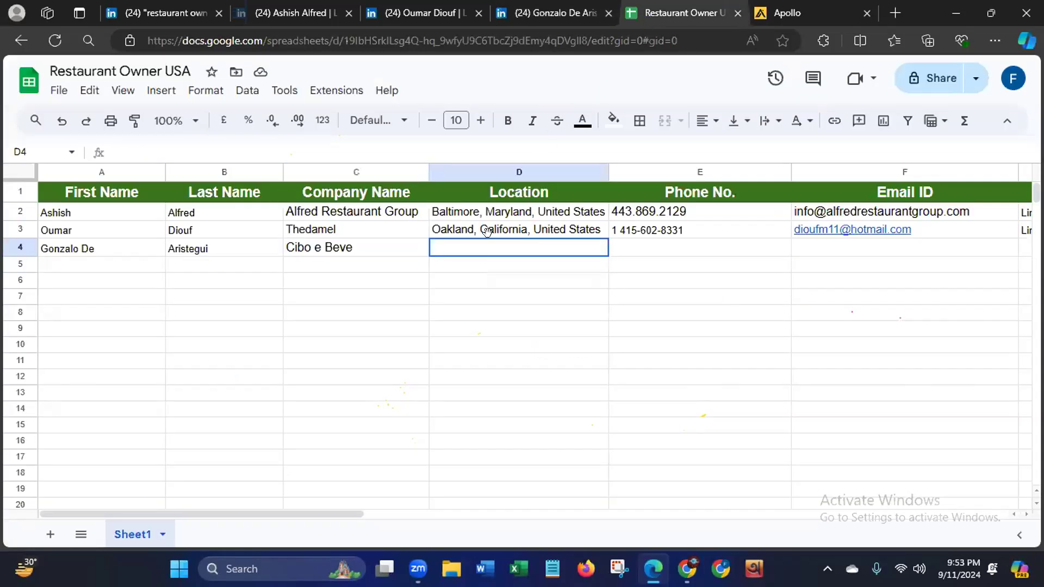
pyautogui.hotkey('ctrl', 'v')
pyautogui.rightClick(492, 242)
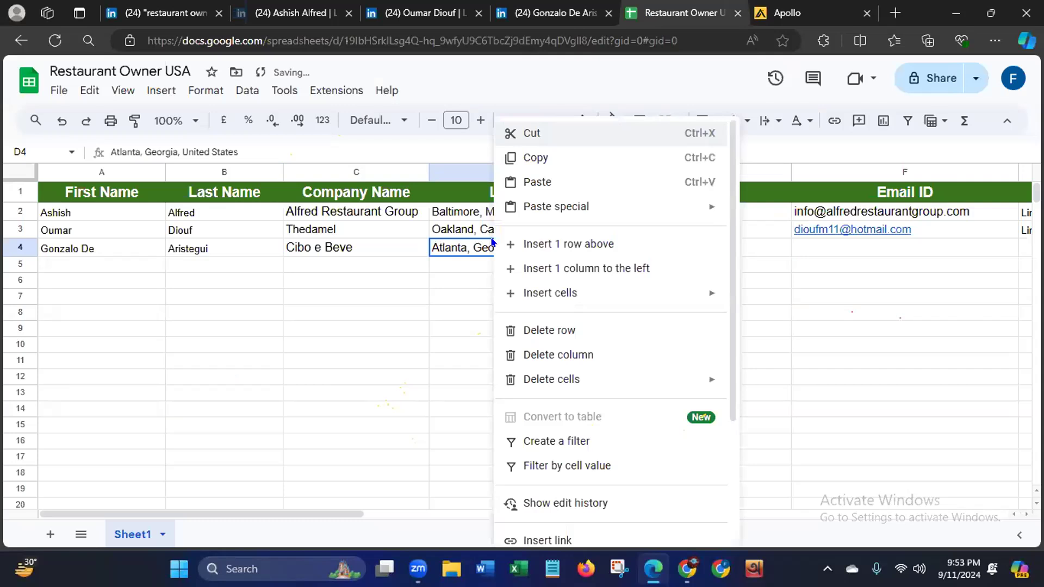
pyautogui.click(393, 383)
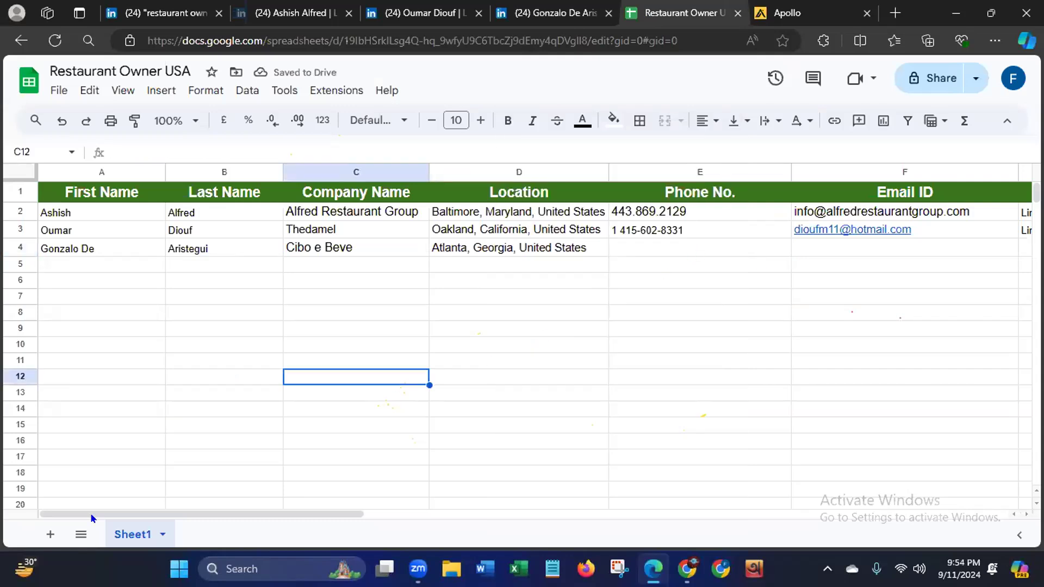
pyautogui.hscroll(5, 116, 515)
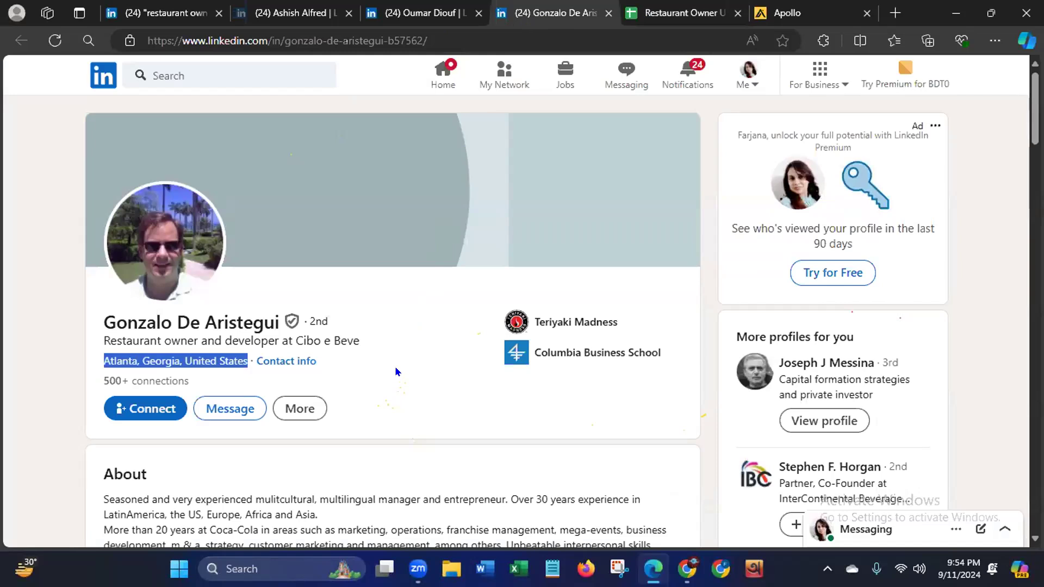
pyautogui.click(142, 36)
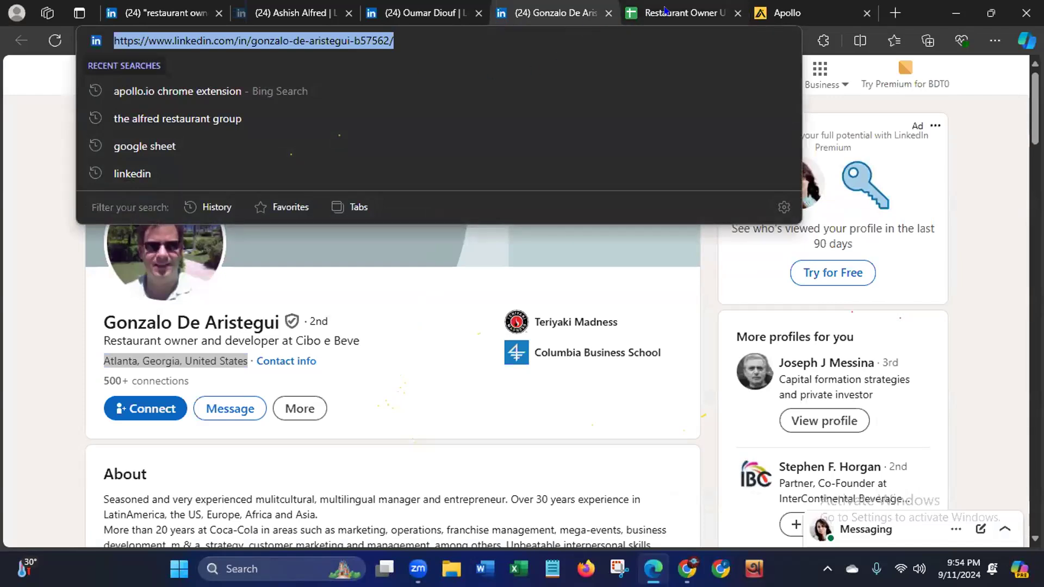
pyautogui.click(665, 9)
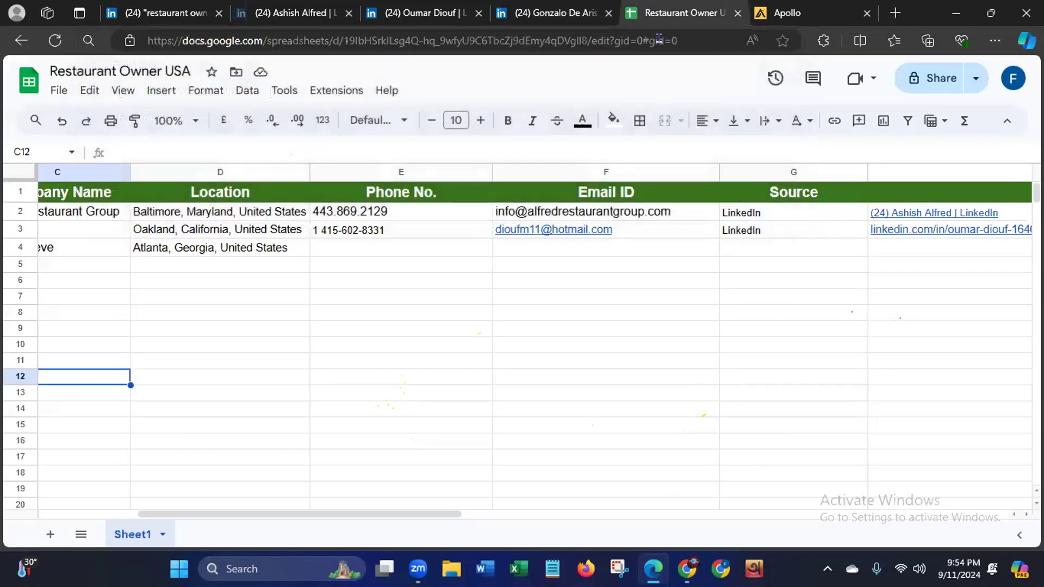
pyautogui.click(910, 254)
pyautogui.hotkey('ctrl', 'v')
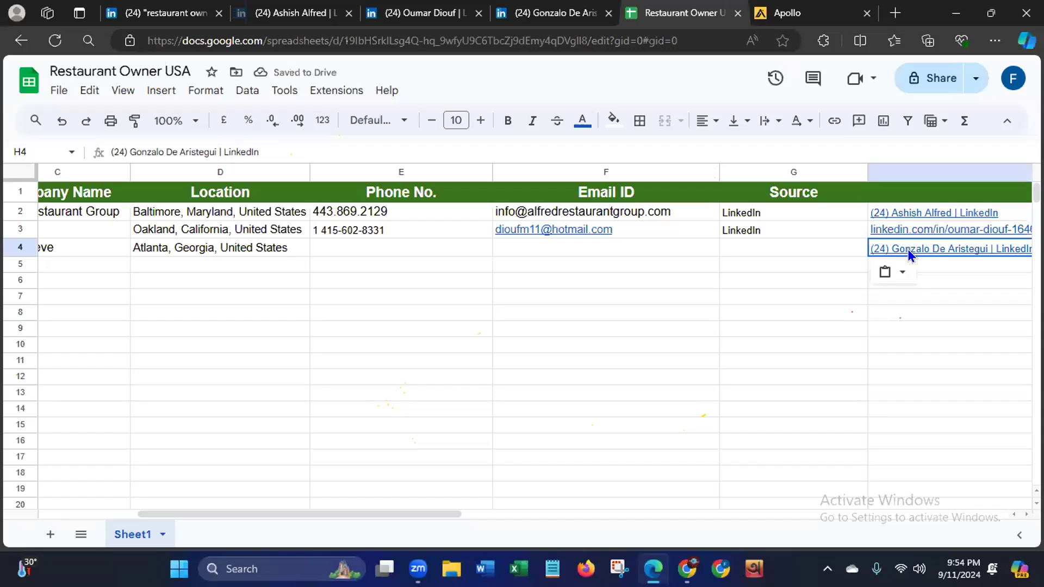
pyautogui.press('Delete')
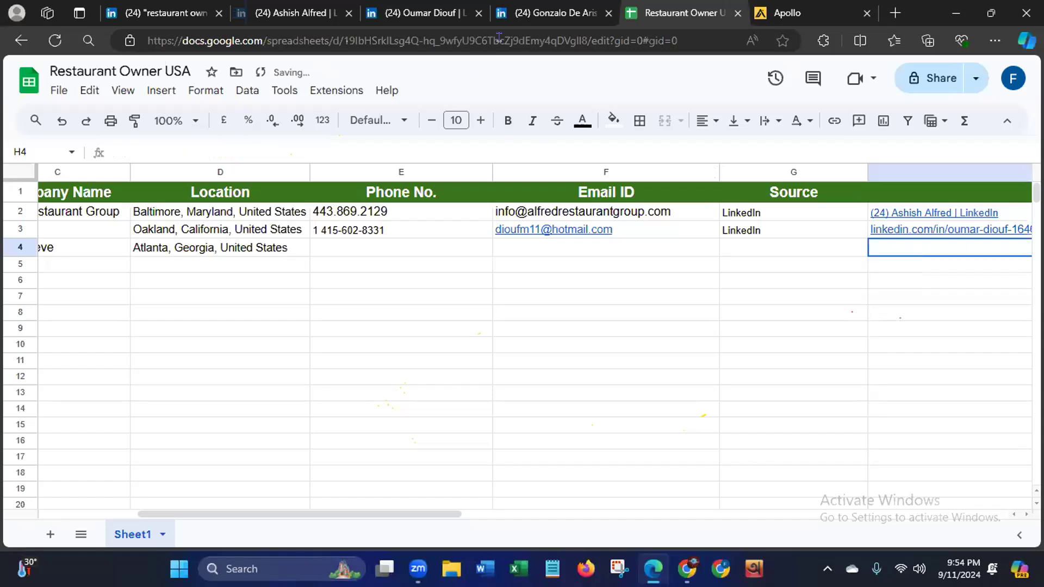
# - Copy the owner's LinkedIn profile link from the profile's contact info into cell H4 and enter LinkedIn as the source in G4
pyautogui.click(548, 16)
pyautogui.click(523, 38)
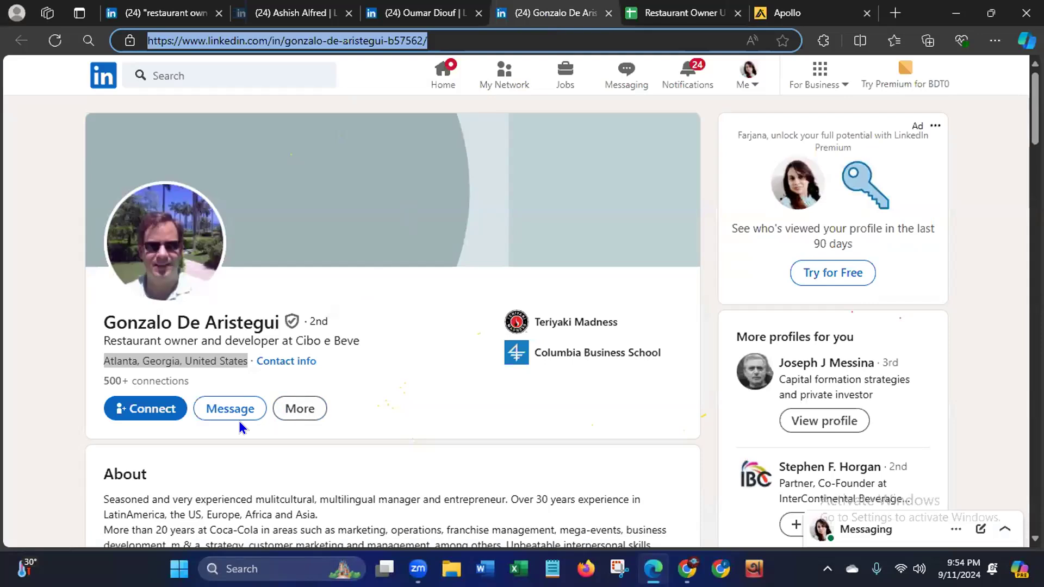
pyautogui.click(291, 362)
pyautogui.click(291, 361)
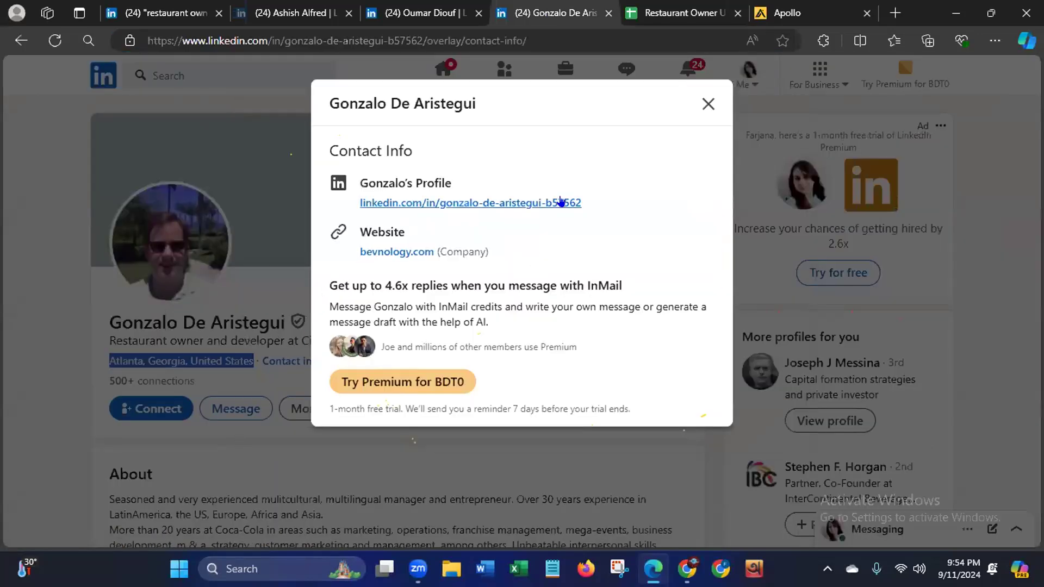
pyautogui.moveTo(586, 201); pyautogui.dragTo(355, 197)
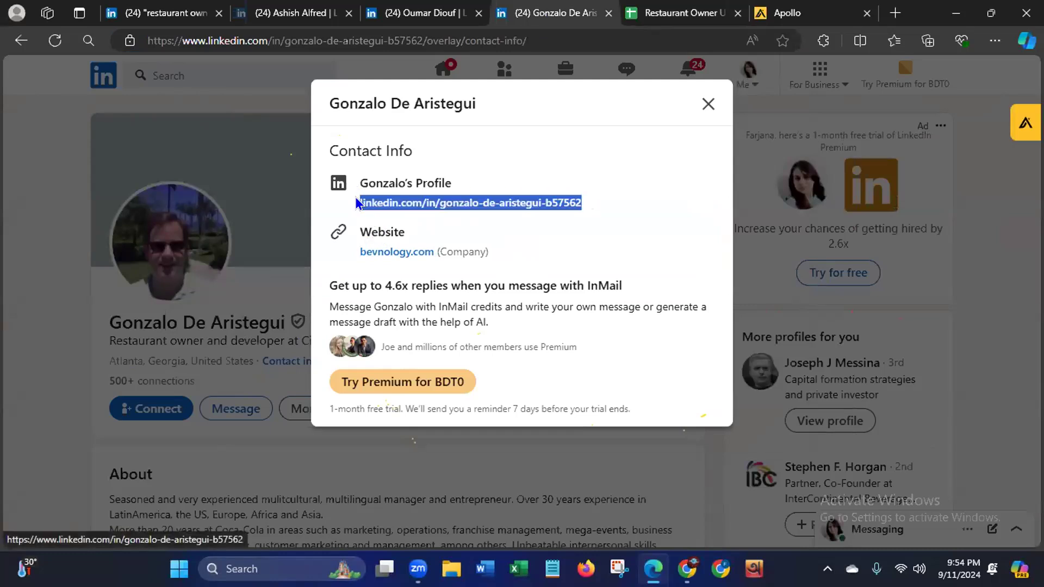
pyautogui.rightClick(397, 204)
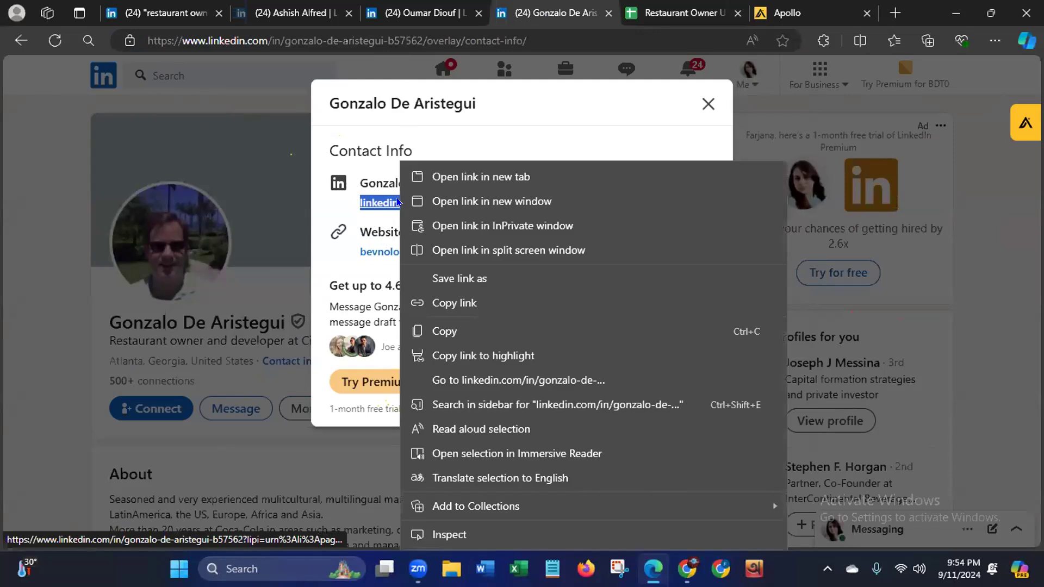
pyautogui.click(432, 331)
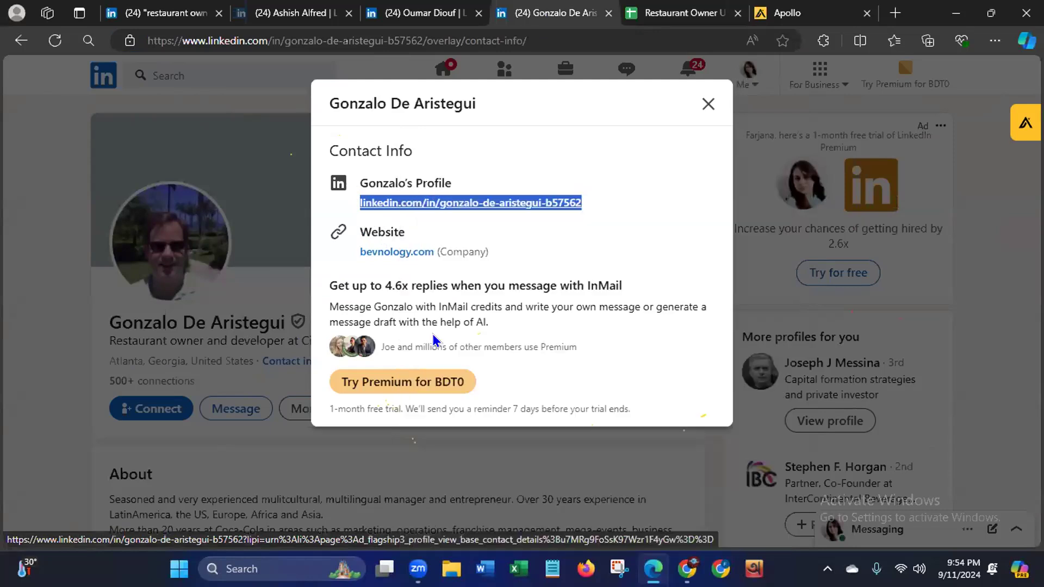
pyautogui.click(659, 15)
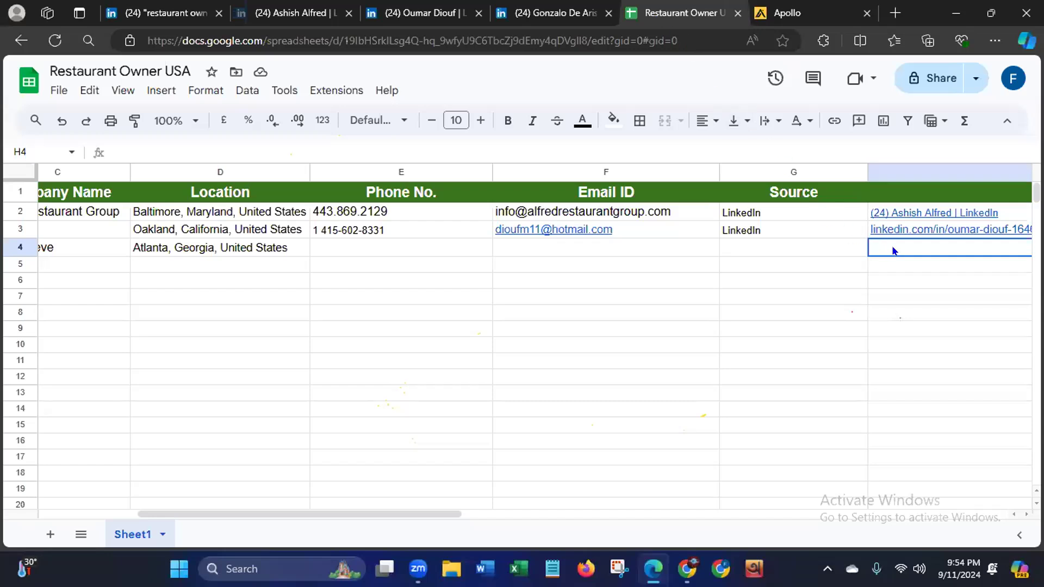
pyautogui.hotkey('ctrl', 'v')
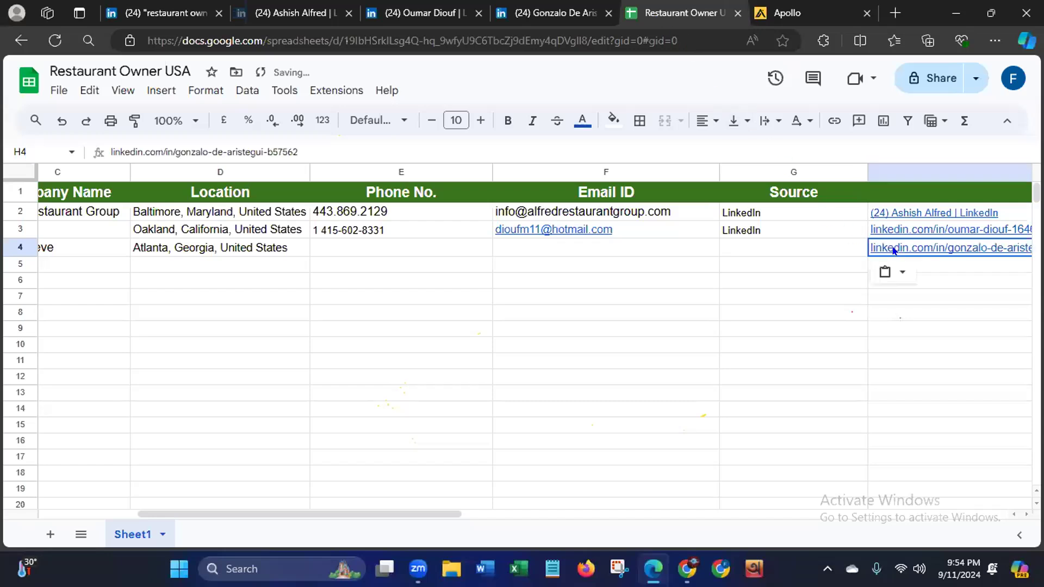
pyautogui.click(803, 249)
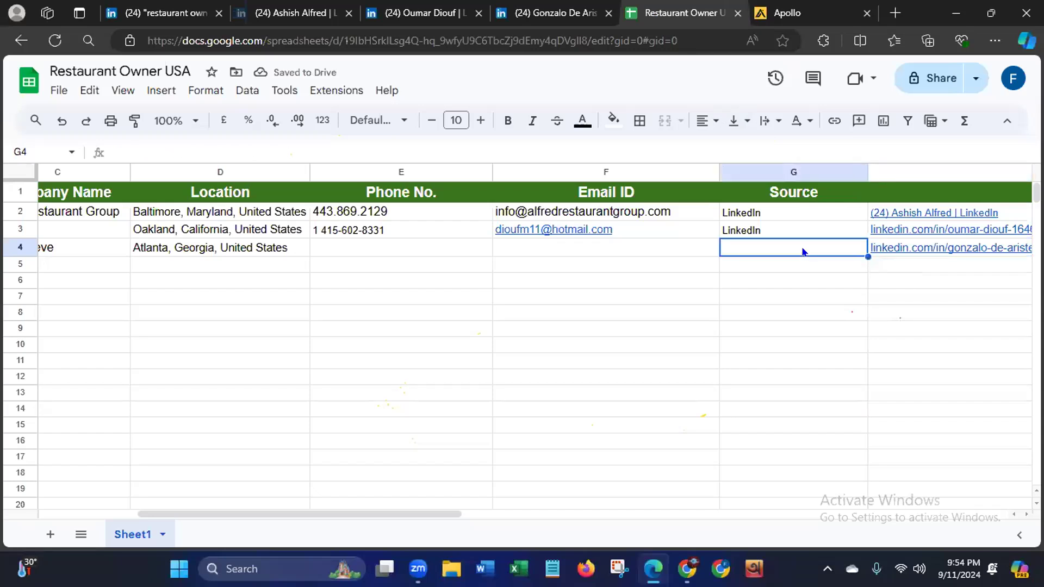
pyautogui.write('LinkedIn')
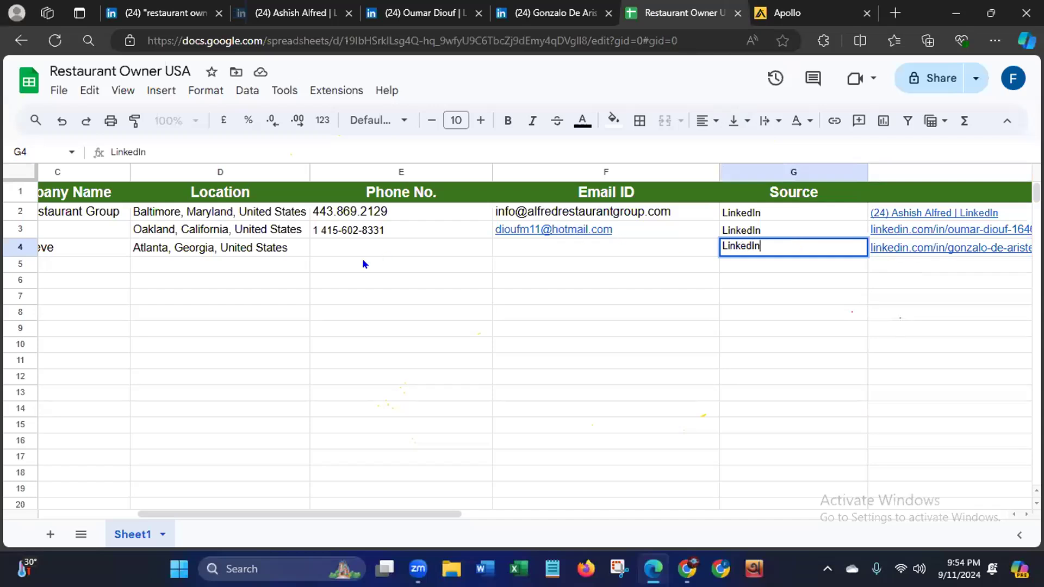
# - Close the profile's contact info and try to load the owner's record in the Apollo.io extension
pyautogui.click(560, 17)
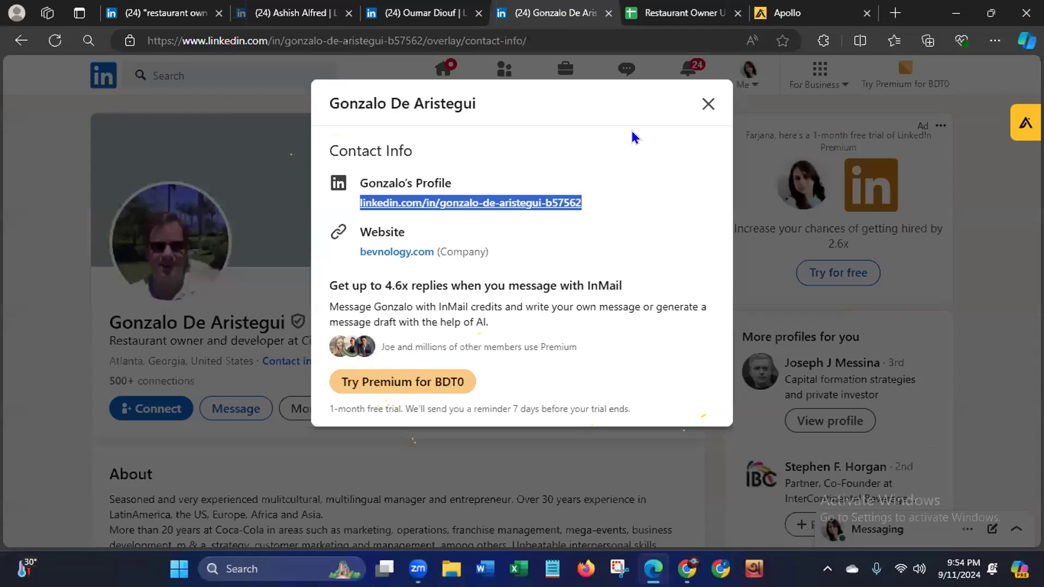
pyautogui.click(707, 105)
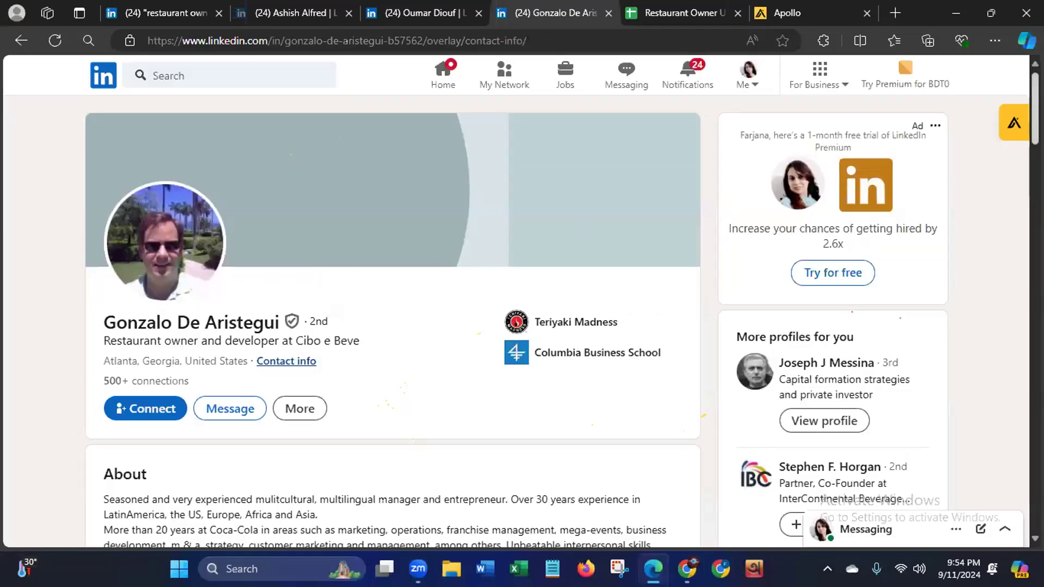
pyautogui.click(997, 129)
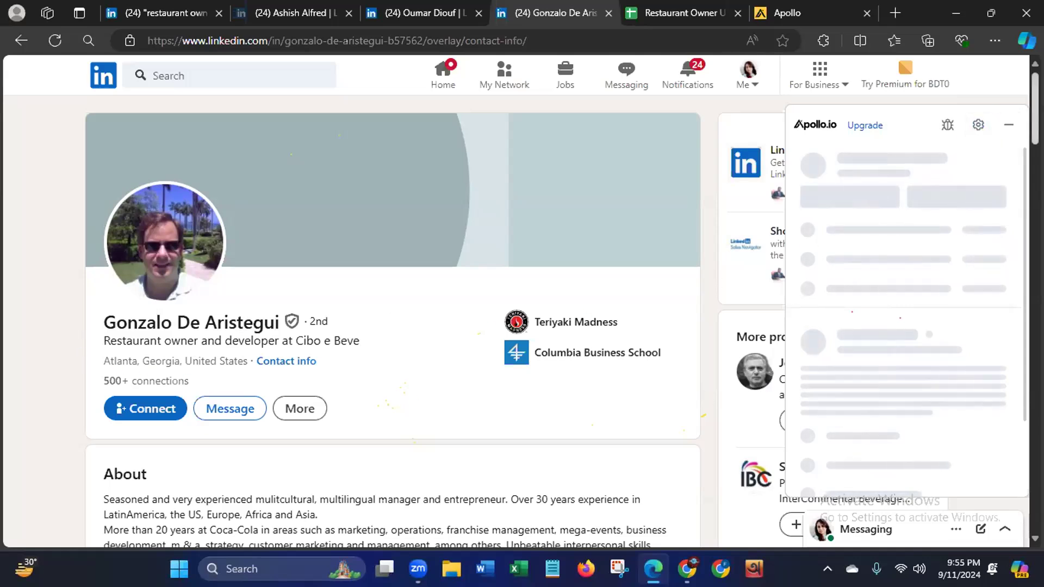
# - Examine the Experience section of the owner's LinkedIn profile for the restaurant currently owned
pyautogui.scroll(-5, 392, 321)
pyautogui.scroll(-10, 392, 321)
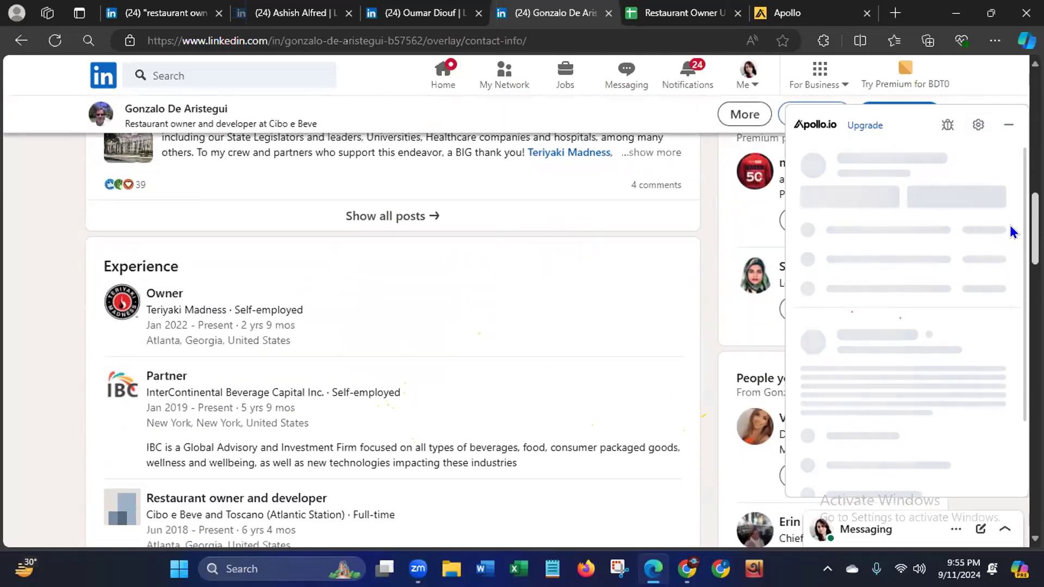
pyautogui.scroll(-1, 1010, 226)
pyautogui.scroll(-1, 1010, 229)
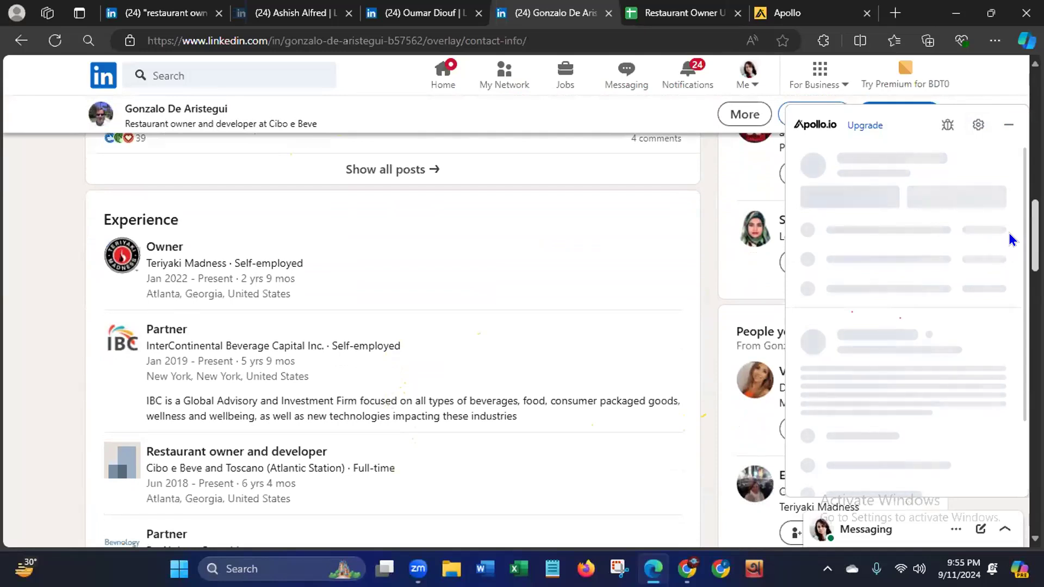
pyautogui.scroll(-1, 1009, 233)
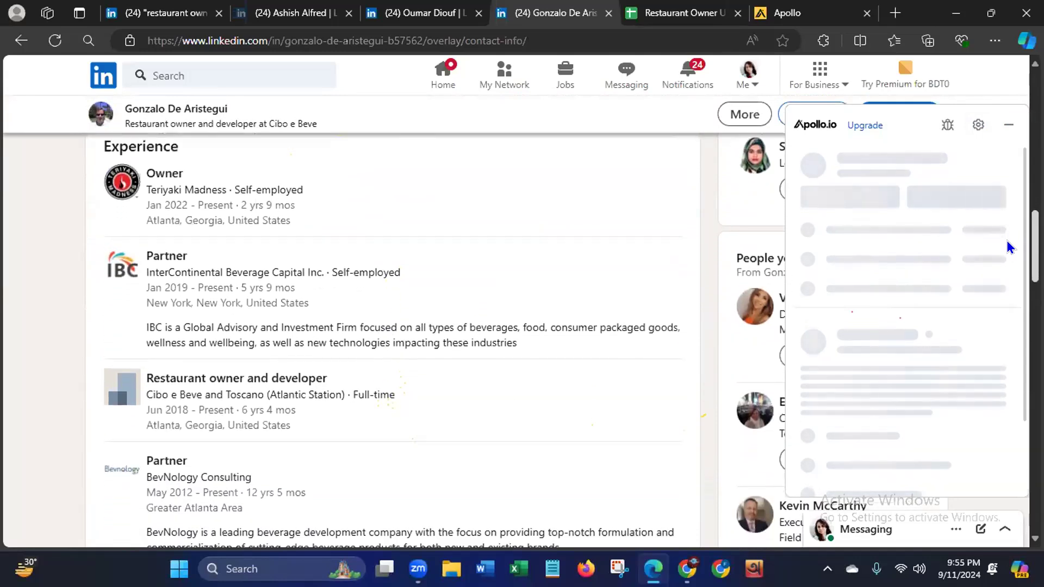
pyautogui.scroll(8, 1007, 241)
pyautogui.scroll(6, 392, 326)
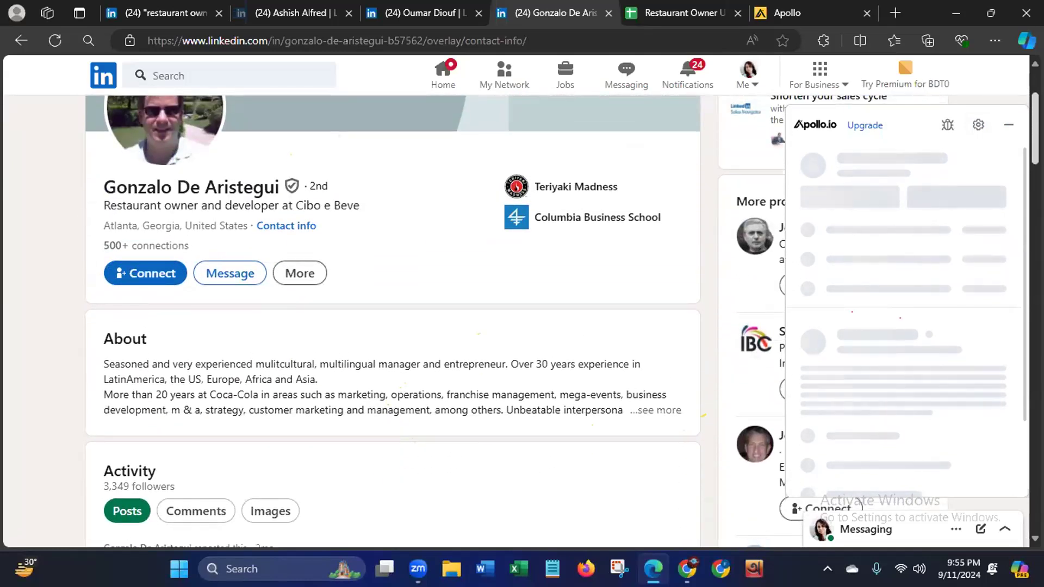
pyautogui.scroll(-10, 1016, 209)
pyautogui.scroll(-2, 1016, 216)
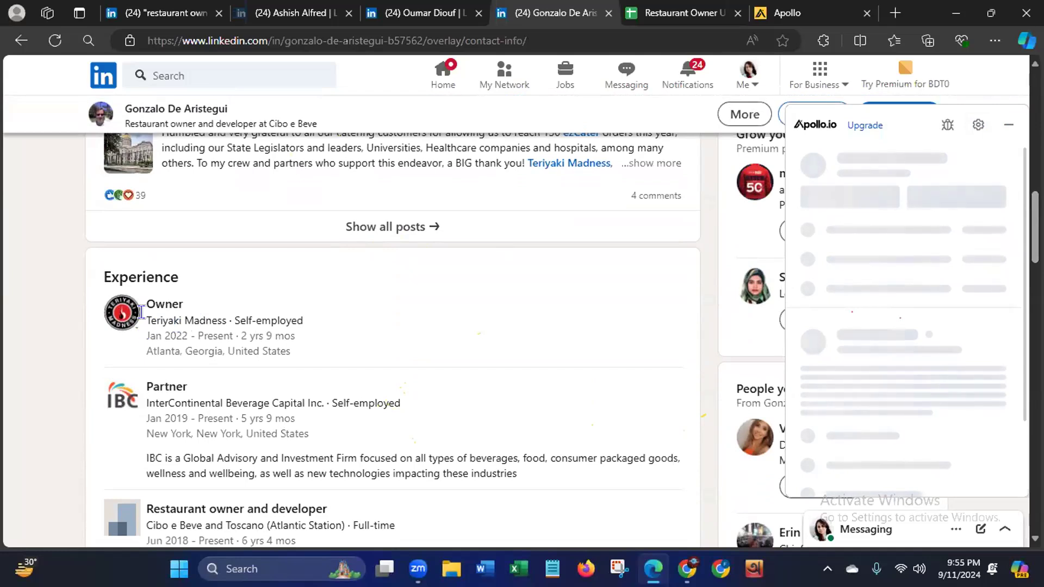
# - Replace the company name in cell C4 with Teriyaki Madness, copied from the Owner entry in the profile's Experience section
pyautogui.moveTo(144, 313); pyautogui.dragTo(226, 315)
pyautogui.hotkey('ctrl', 'c')
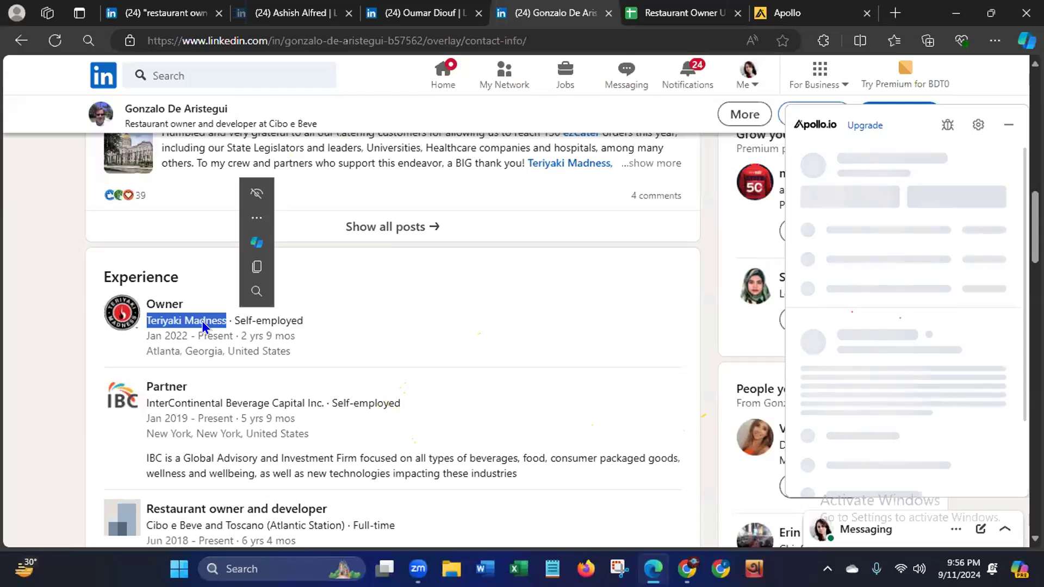
pyautogui.rightClick(202, 321)
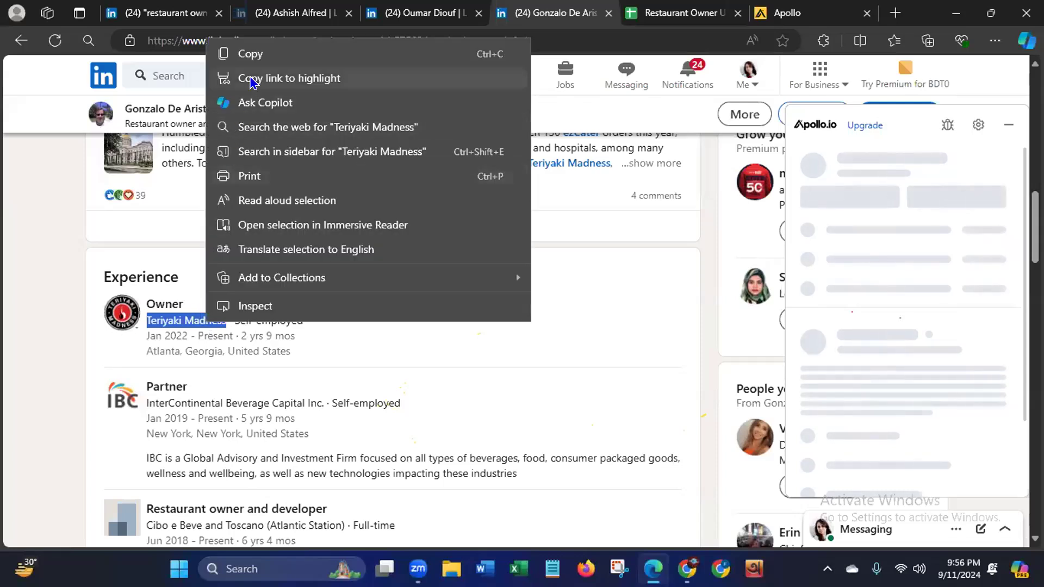
pyautogui.click(254, 55)
pyautogui.click(674, 14)
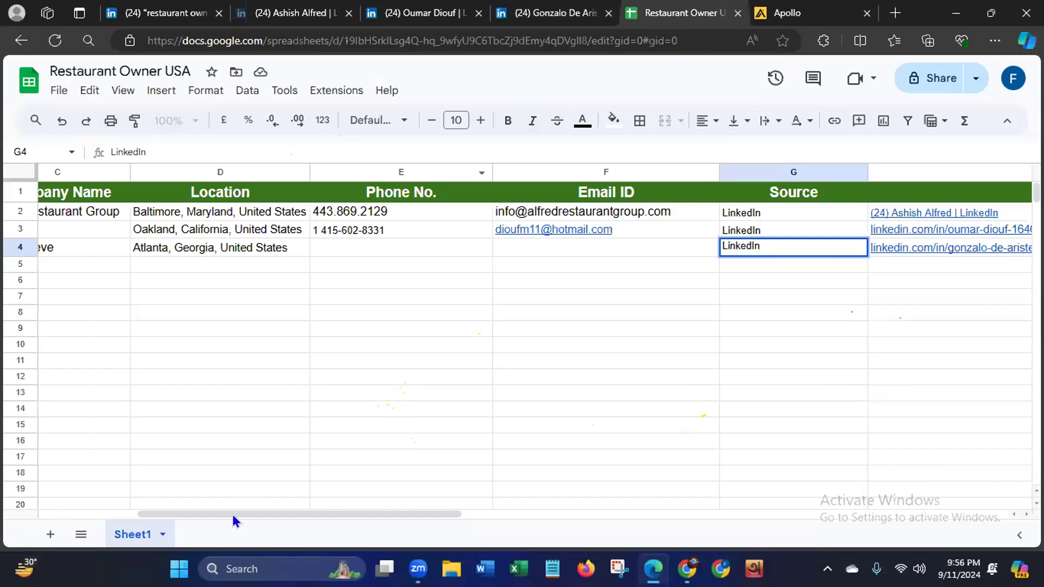
pyautogui.moveTo(232, 514); pyautogui.dragTo(126, 510)
pyautogui.click(338, 249)
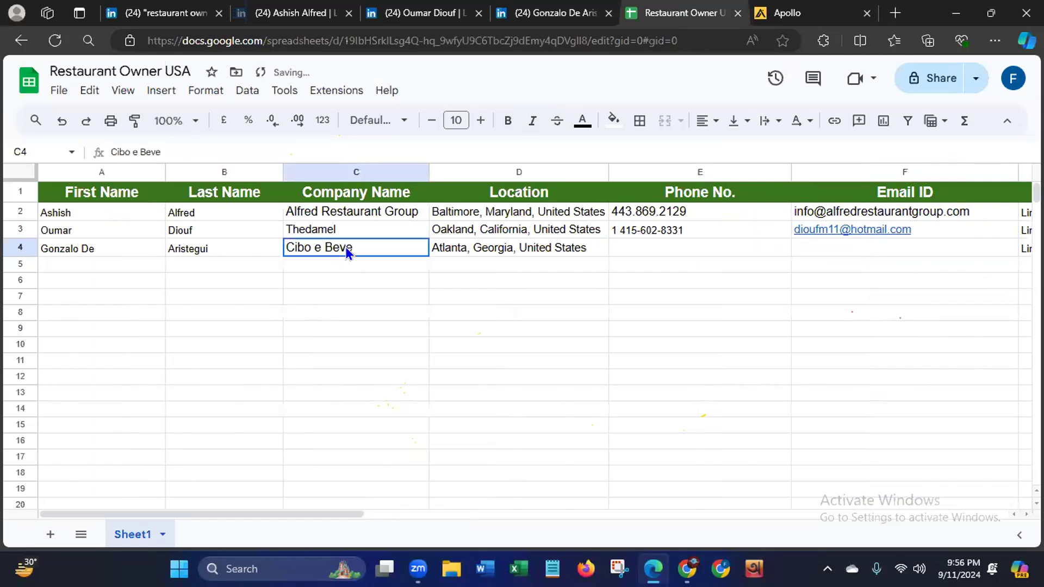
pyautogui.press('Delete')
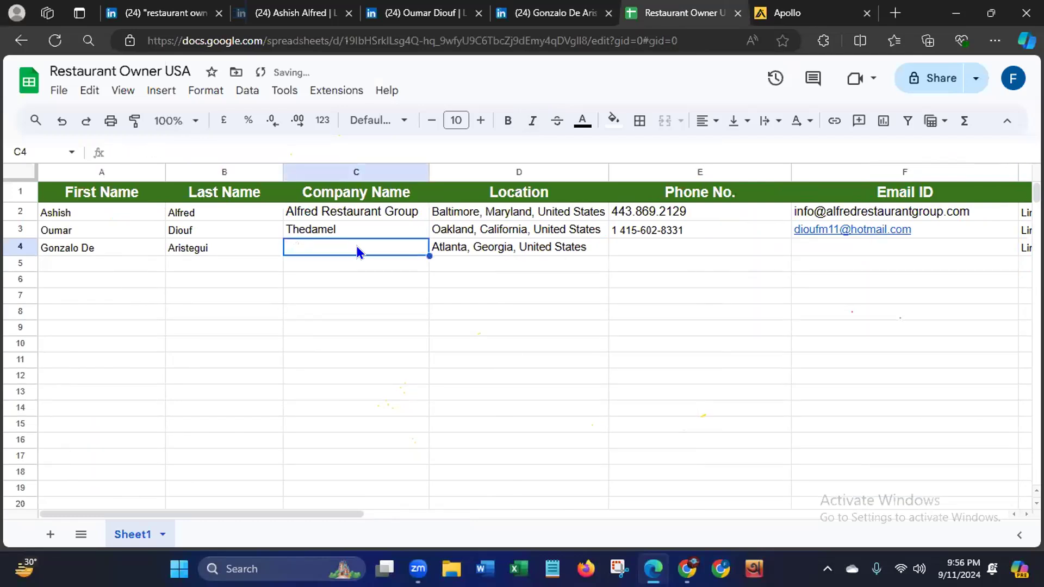
pyautogui.hotkey('ctrl', 'v')
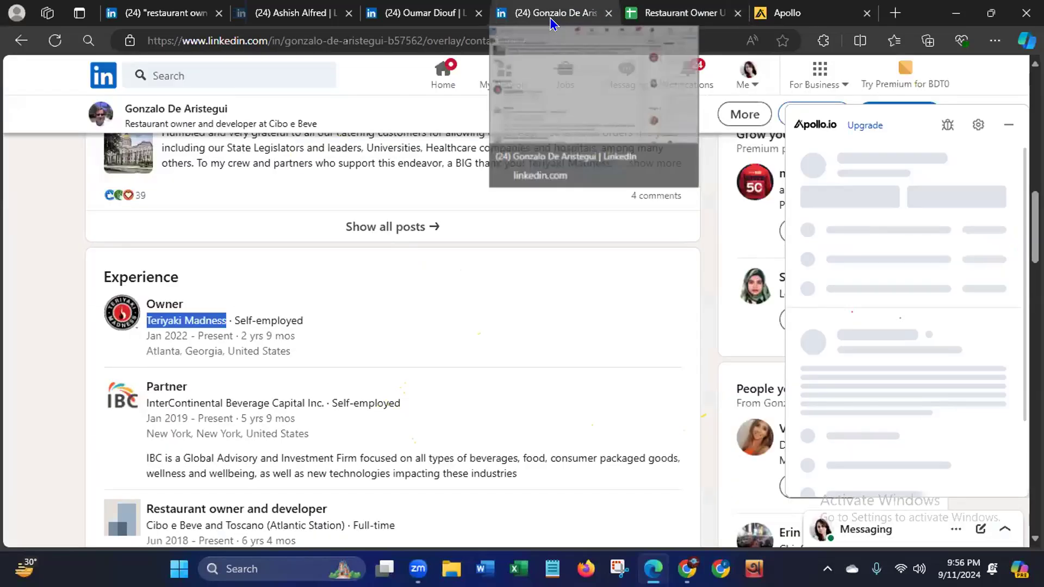
# - Reload the owner's LinkedIn profile, close its contact info and reveal the owner's phone numbers in the Apollo.io extension
pyautogui.click(552, 19)
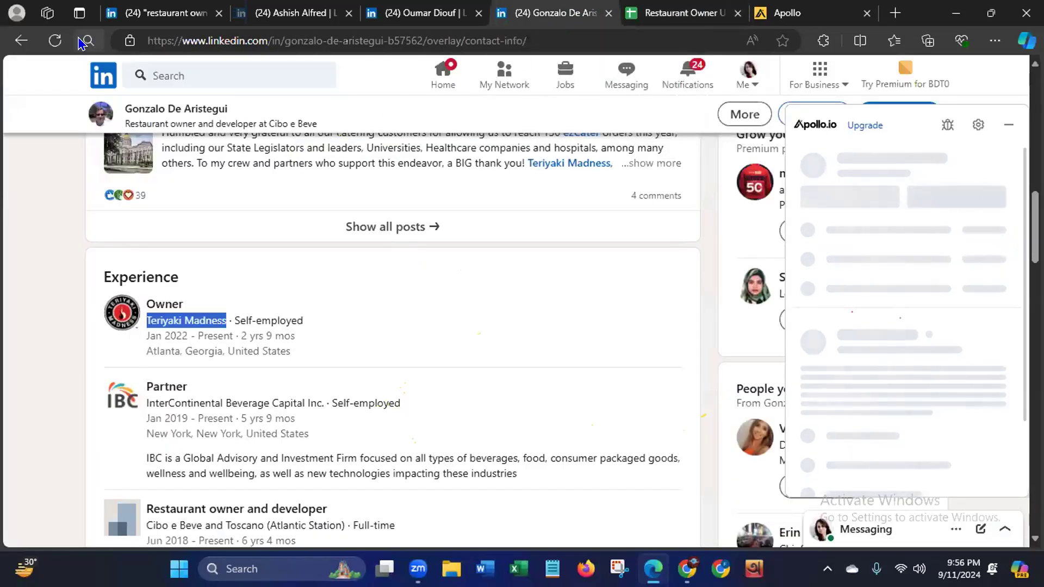
pyautogui.click(53, 47)
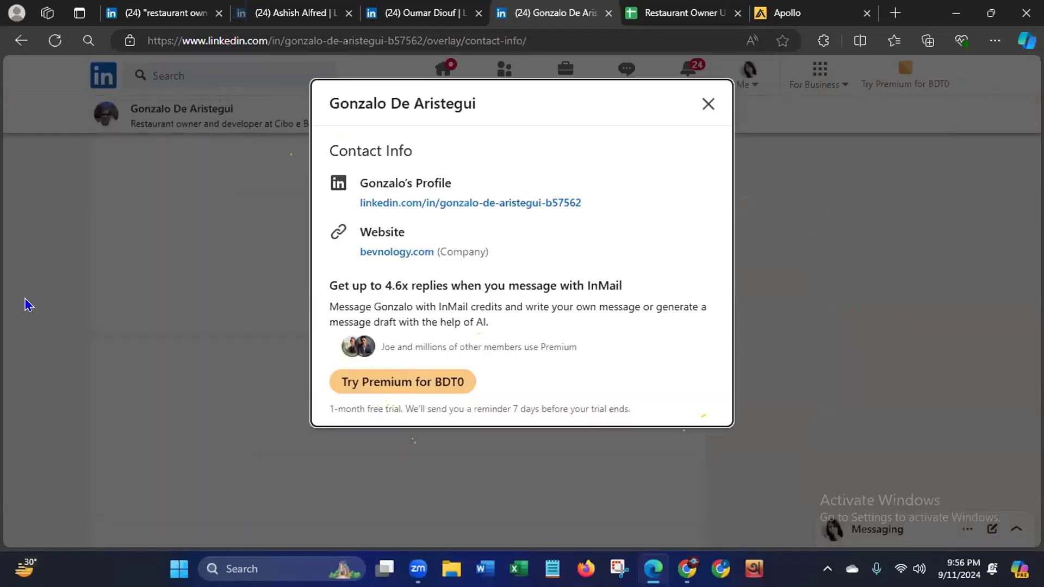
pyautogui.click(706, 104)
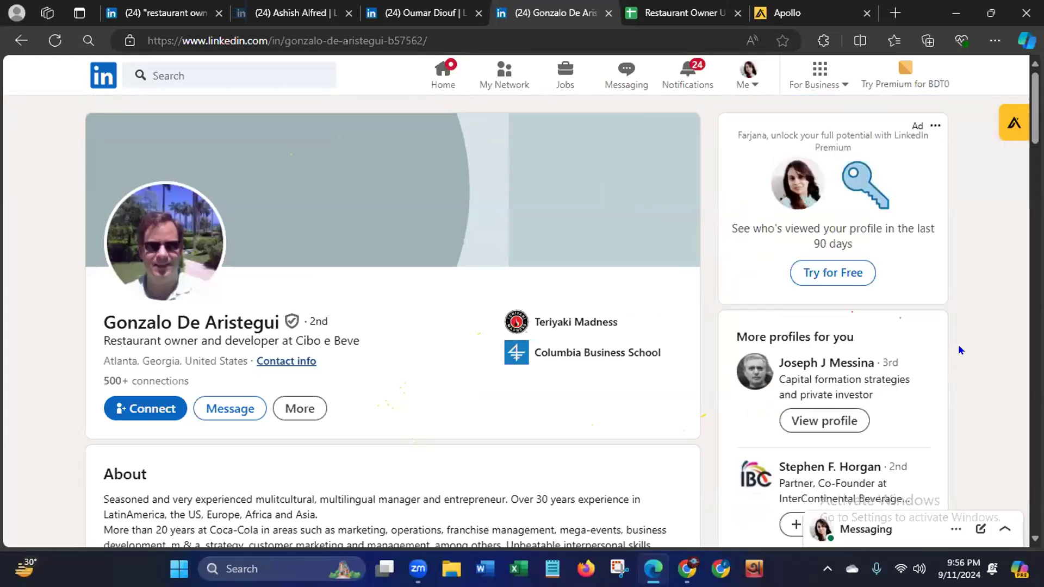
pyautogui.click(990, 131)
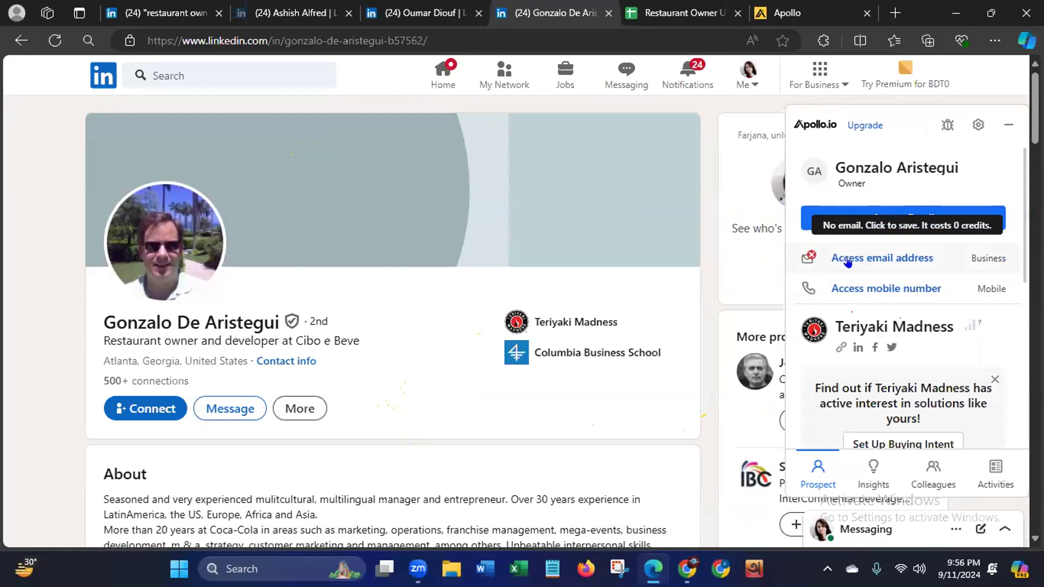
pyautogui.click(845, 293)
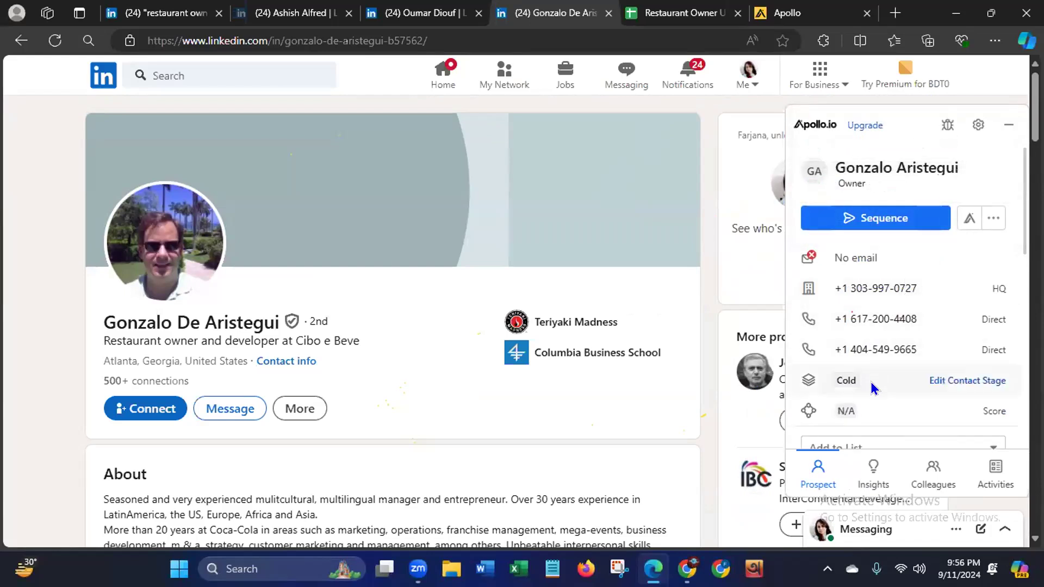
# - Copy the HQ phone number from Apollo.io into cell E4 and remove its leading equals sign
pyautogui.moveTo(903, 296)
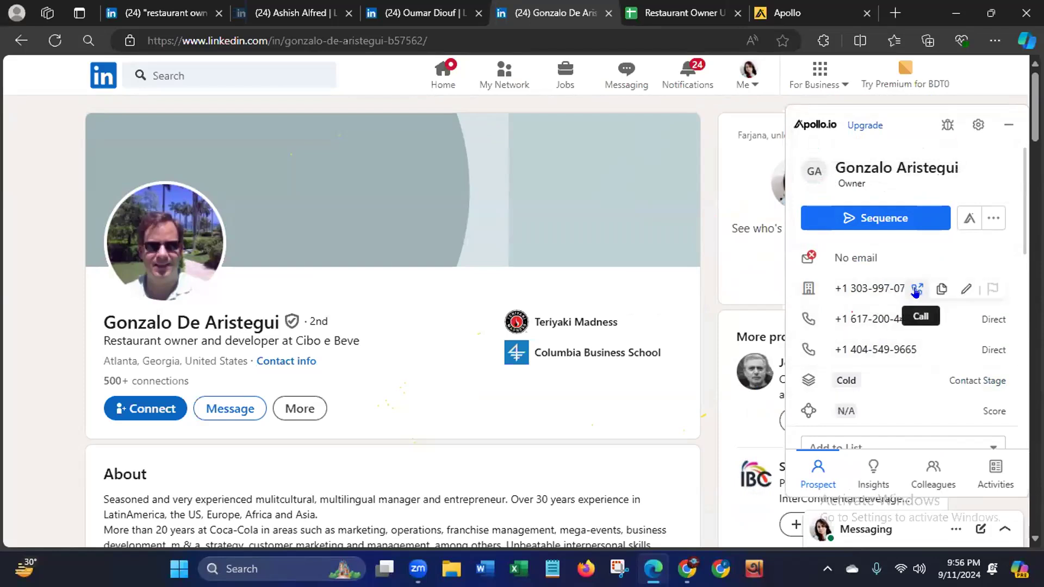
pyautogui.click(940, 289)
pyautogui.click(675, 16)
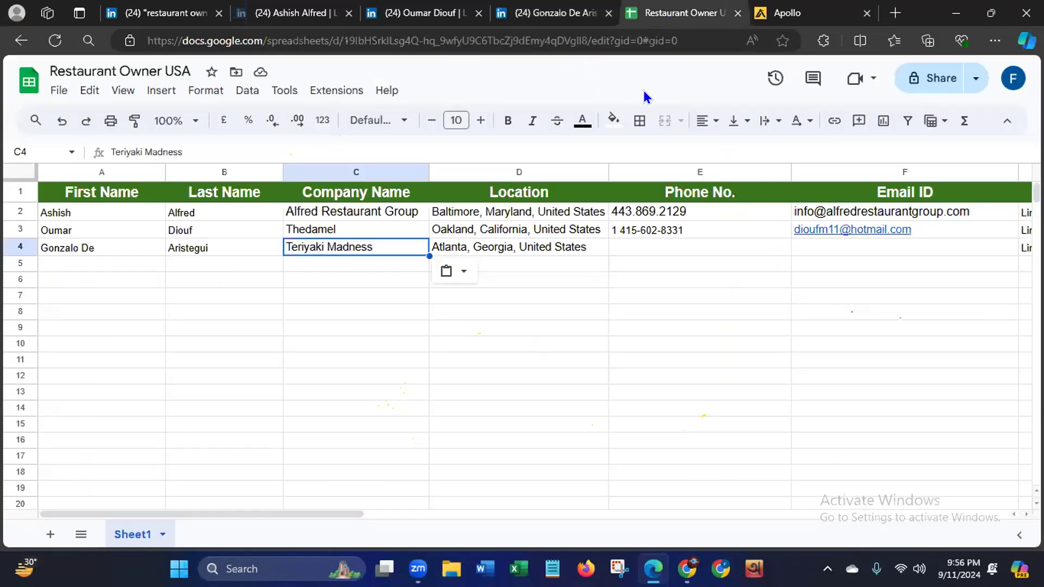
pyautogui.click(677, 248)
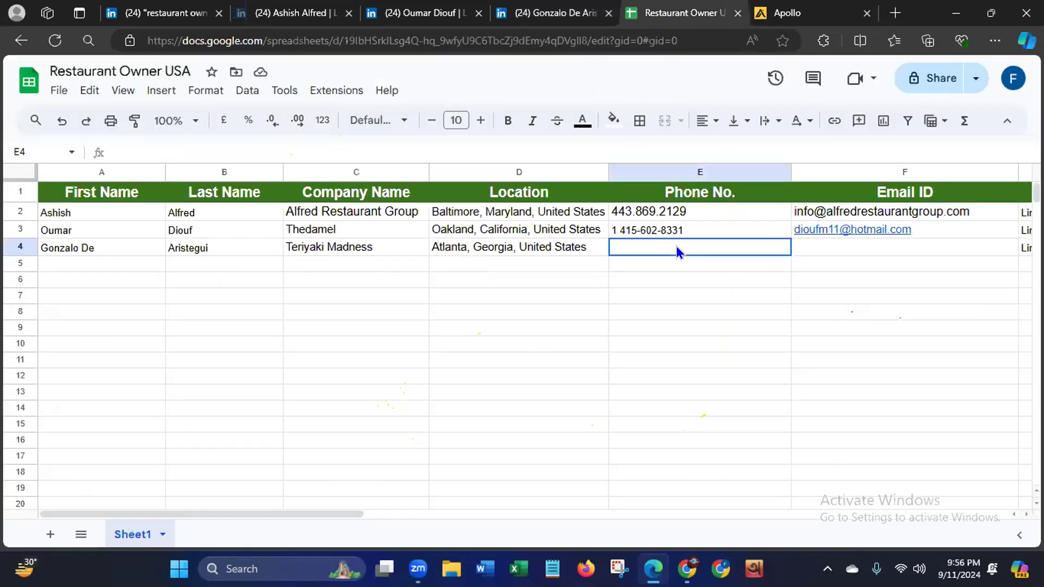
pyautogui.hotkey('ctrl', 'v')
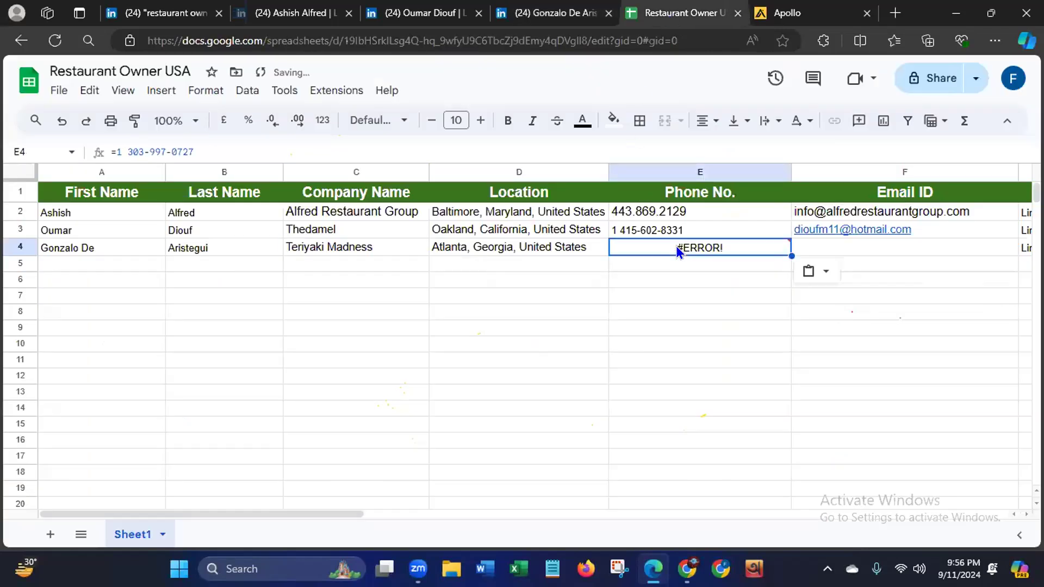
pyautogui.click(113, 150)
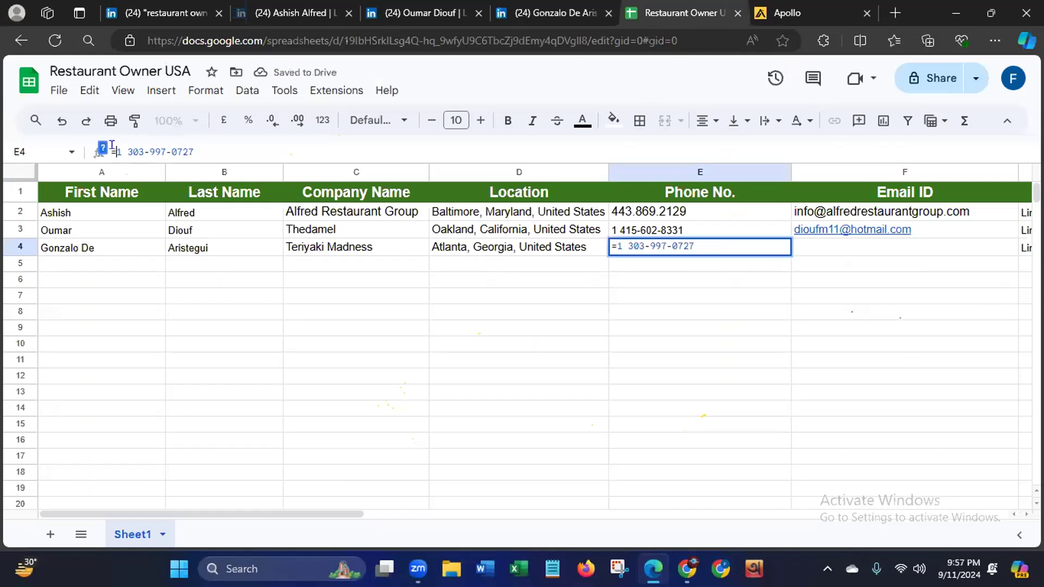
pyautogui.press('BackSpace')
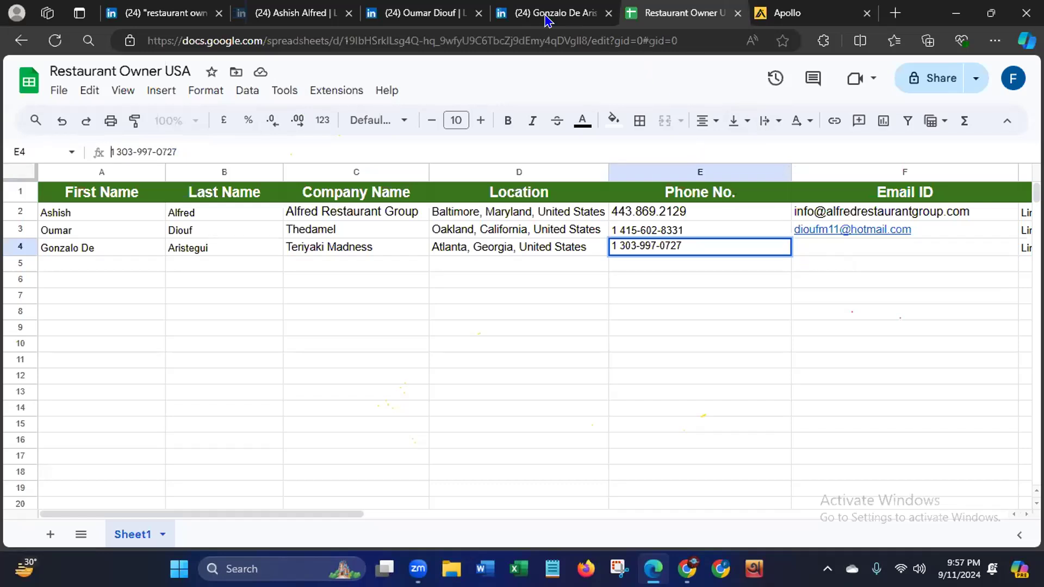
# - Check the email entry for the owner in the Apollo.io extension on the LinkedIn profile, opening and cancelling its edit form
pyautogui.click(510, 19)
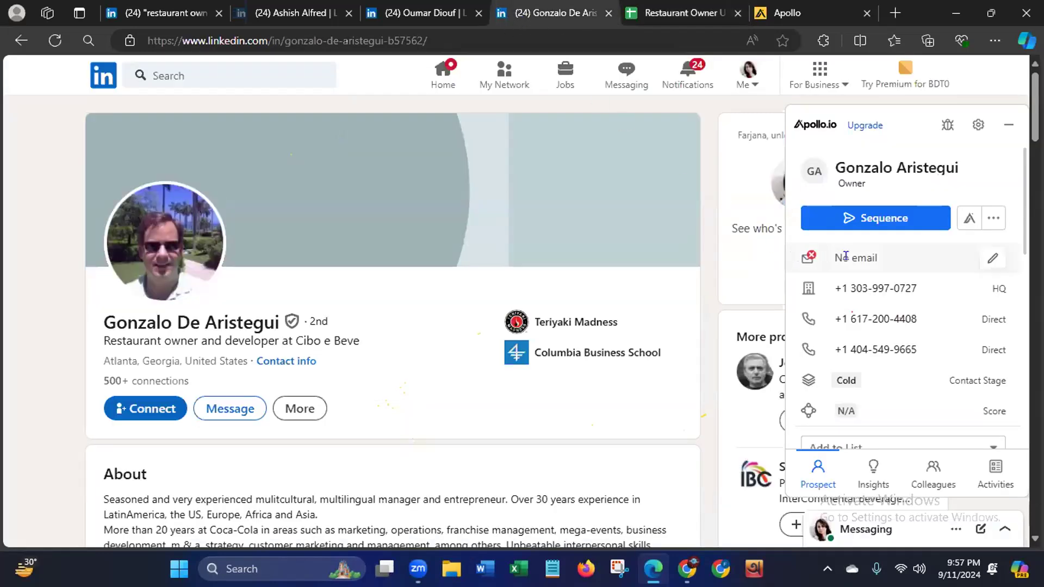
pyautogui.click(991, 260)
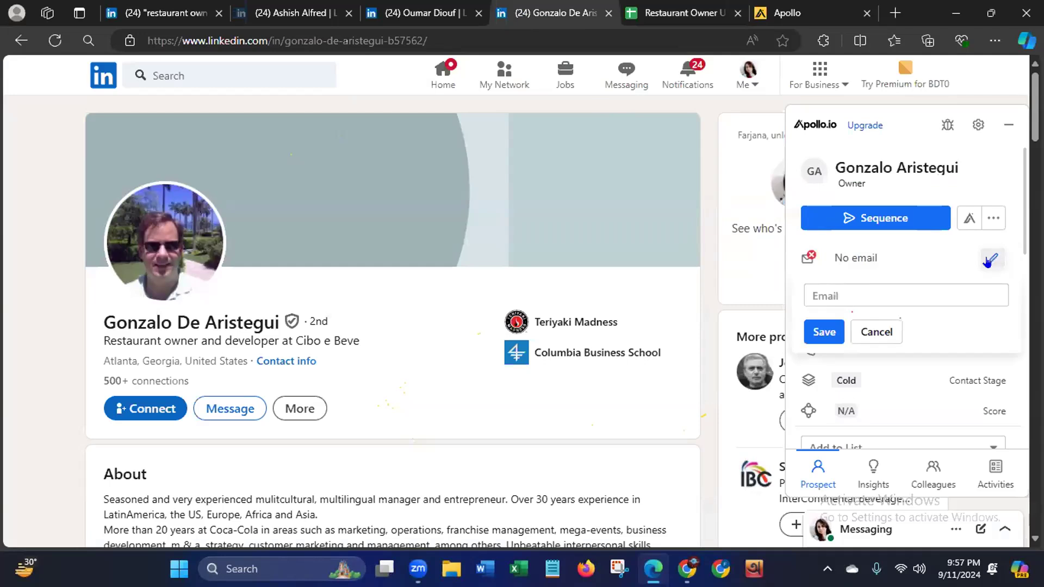
pyautogui.click(876, 332)
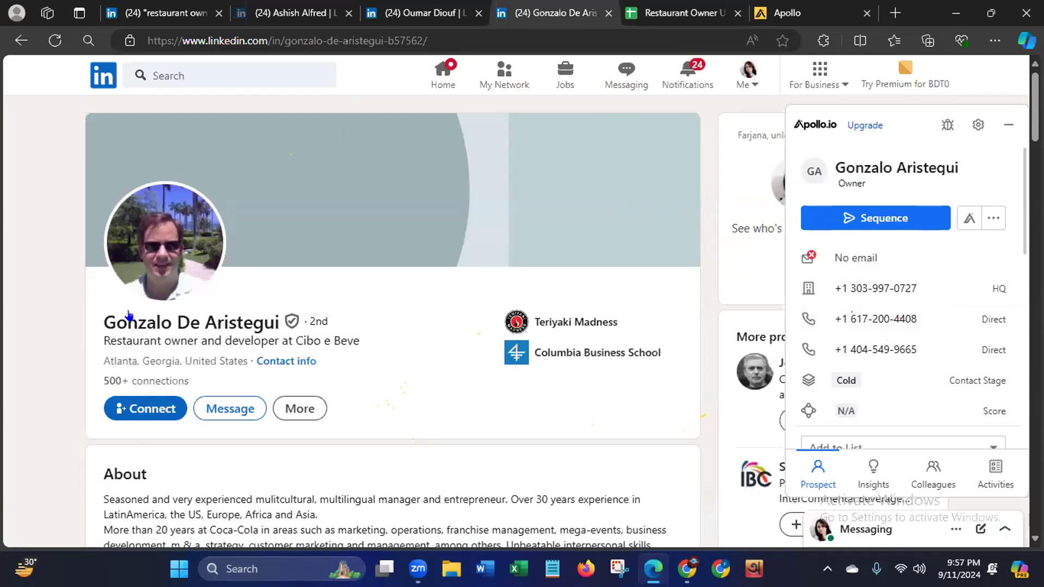
pyautogui.rightClick(996, 144)
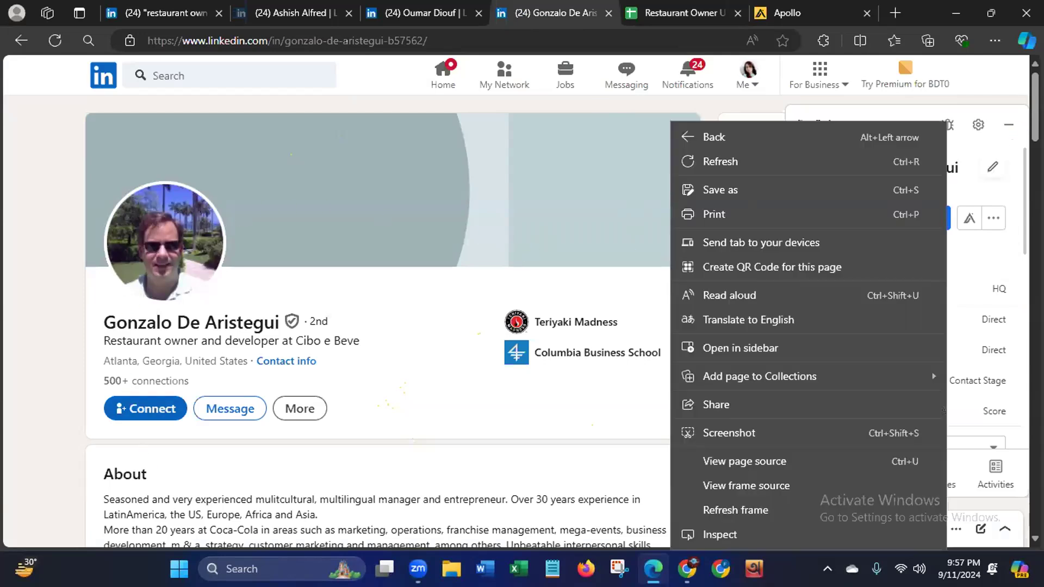
pyautogui.click(38, 361)
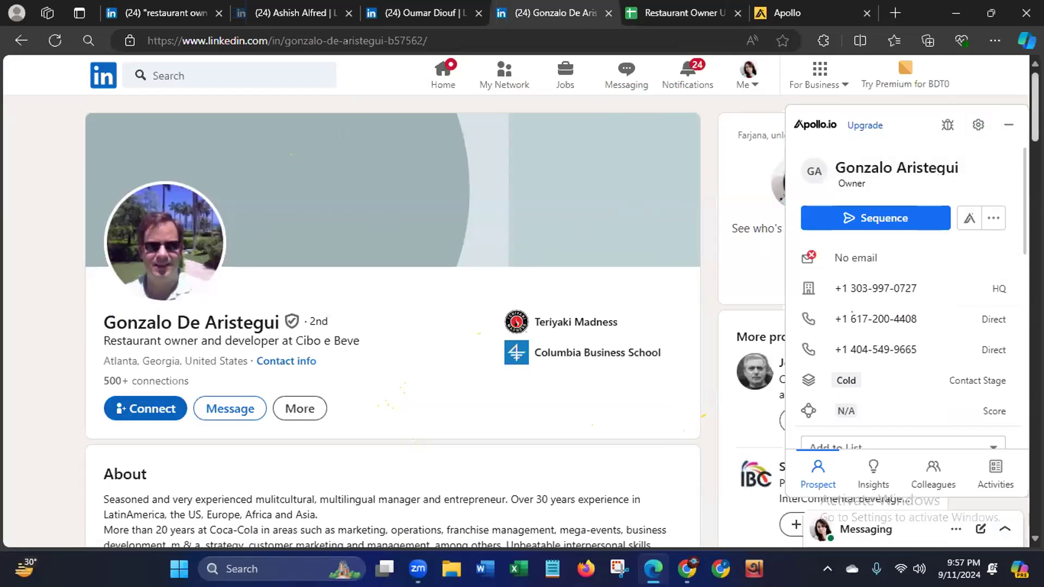
# - Copy the company name Teriyaki Madness from the Owner entry in the profile's Experience section
pyautogui.scroll(-3, 391, 321)
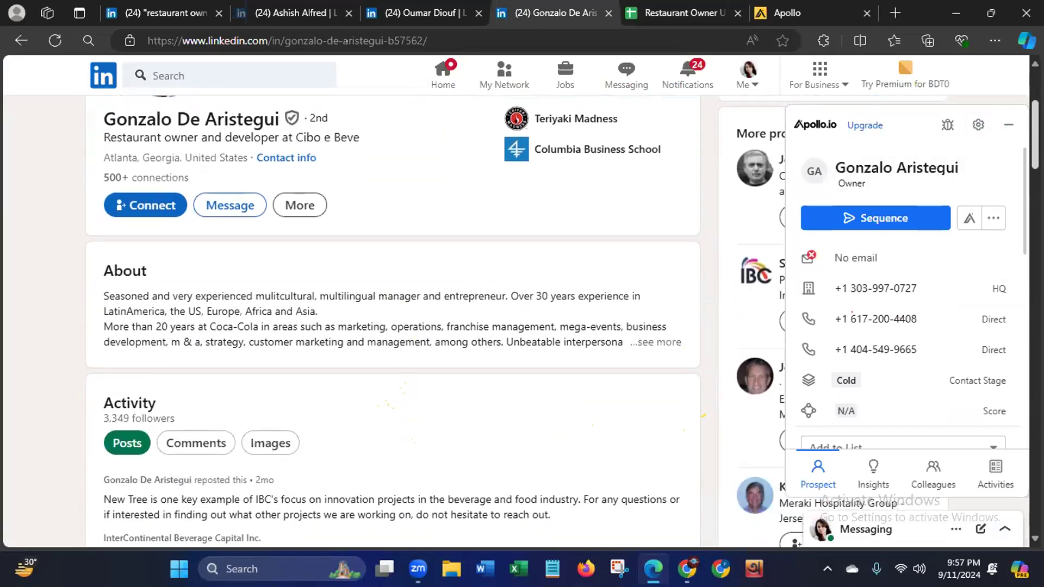
pyautogui.scroll(-1, 391, 321)
pyautogui.scroll(-5, 391, 321)
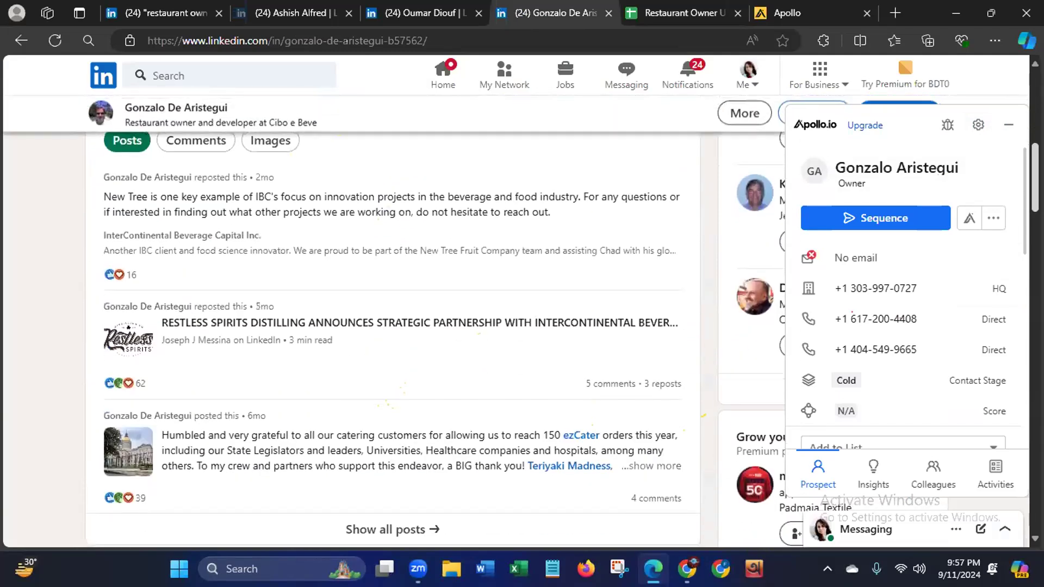
pyautogui.scroll(2, 392, 321)
pyautogui.scroll(3, 585, 238)
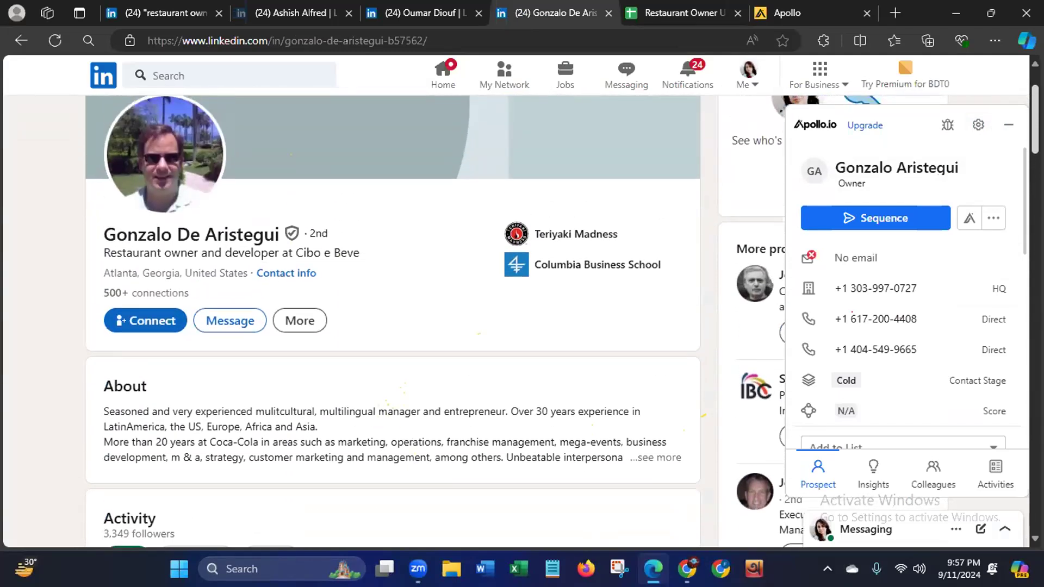
pyautogui.click(586, 235)
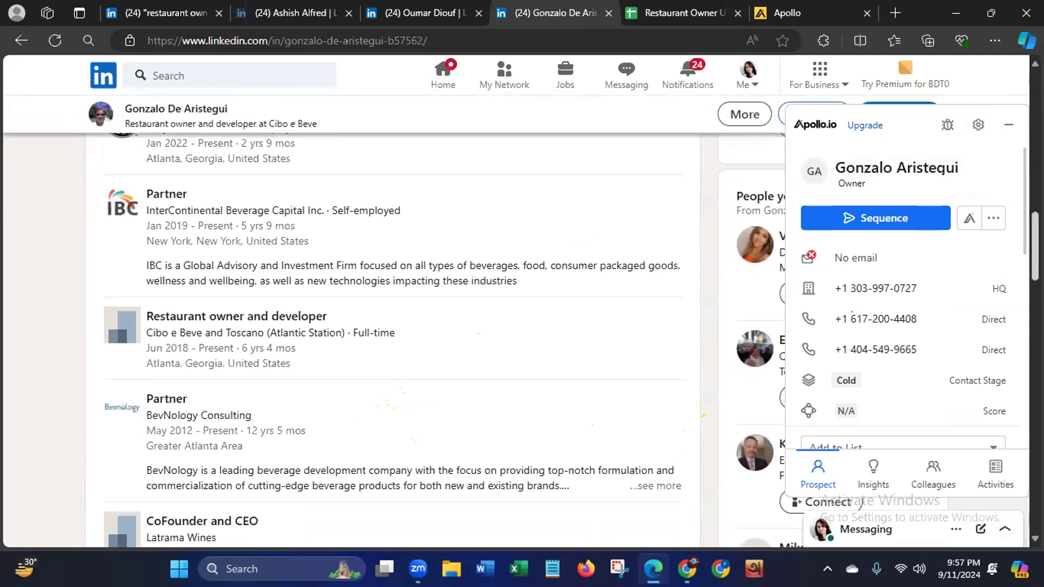
pyautogui.scroll(2, 873, 266)
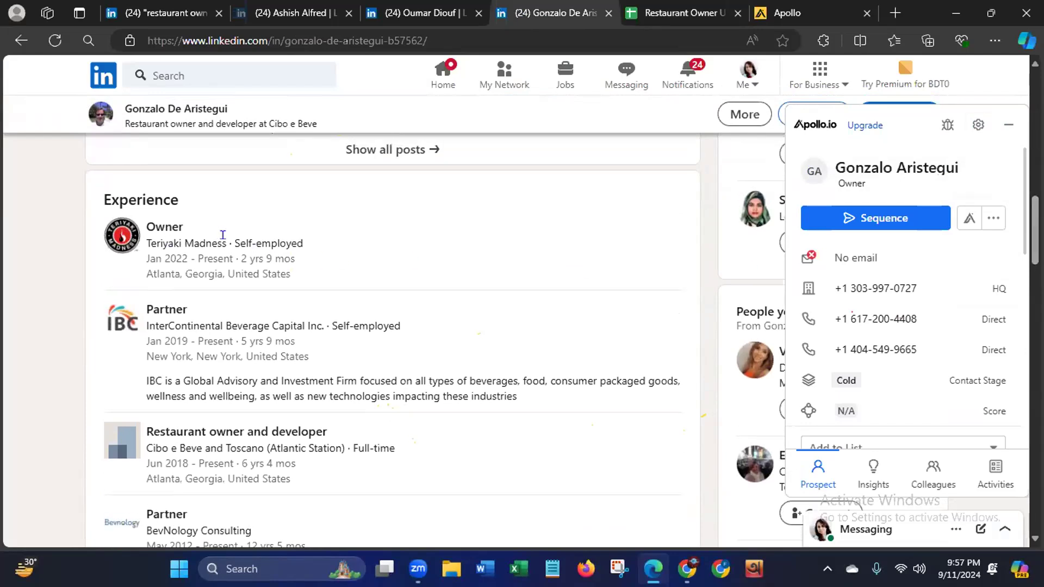
pyautogui.moveTo(230, 243); pyautogui.dragTo(148, 243)
pyautogui.rightClick(177, 243)
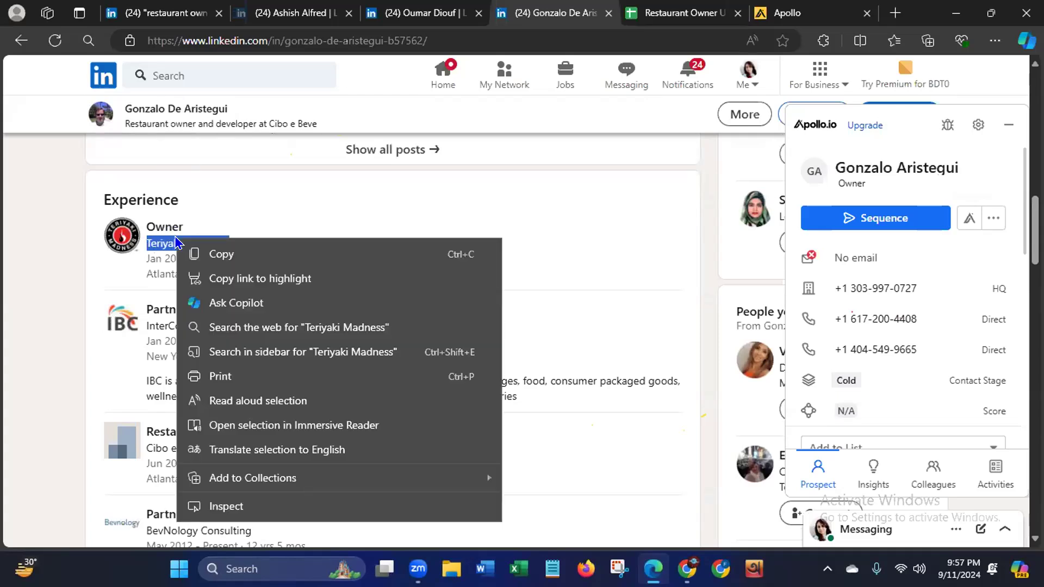
pyautogui.click(212, 254)
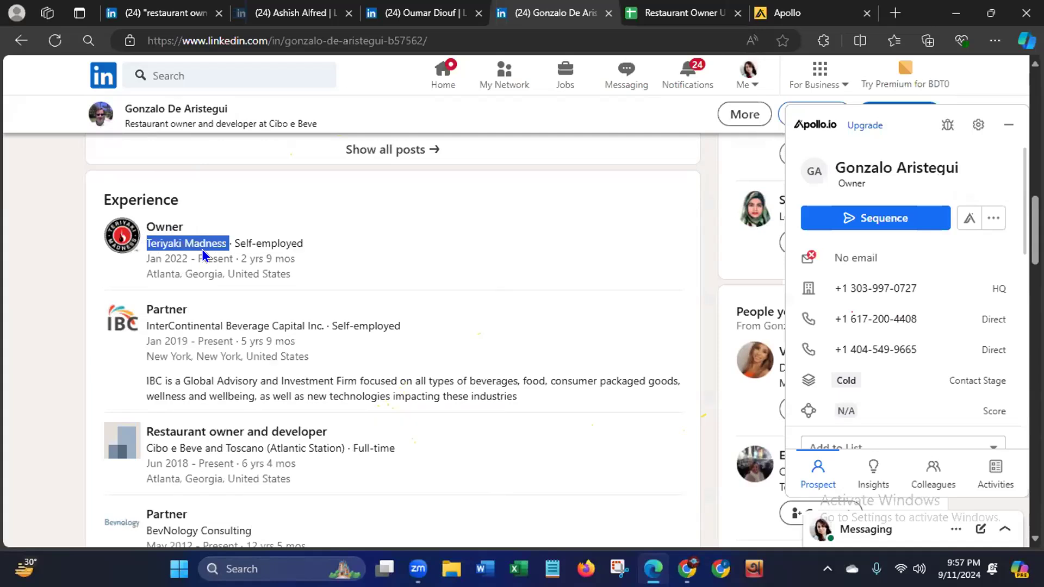
# - Search the web for Teriyaki Madness in a new tab and open the company's official website
pyautogui.click(898, 11)
pyautogui.click(237, 38)
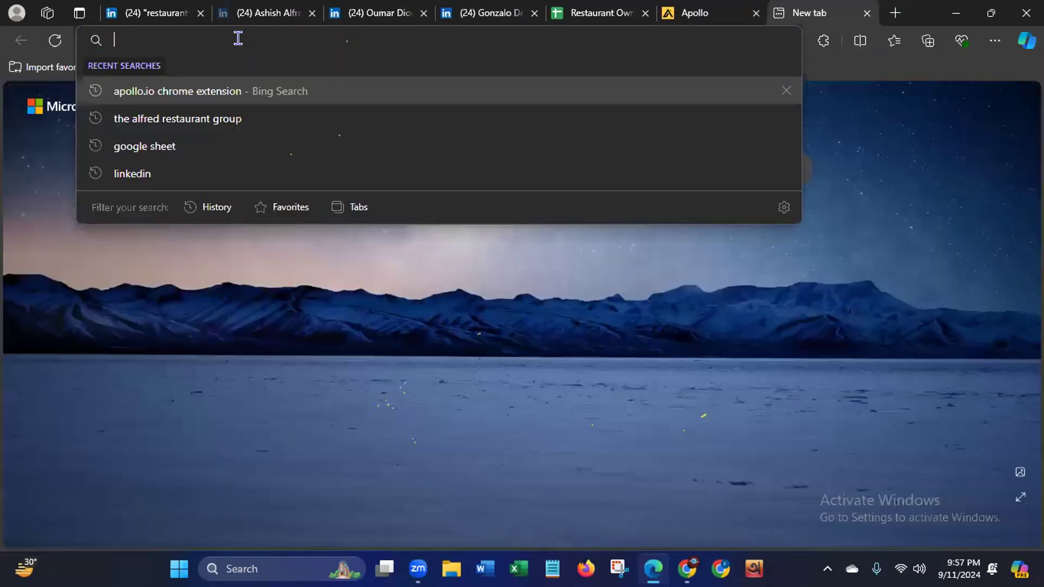
pyautogui.hotkey('ctrl', 'v')
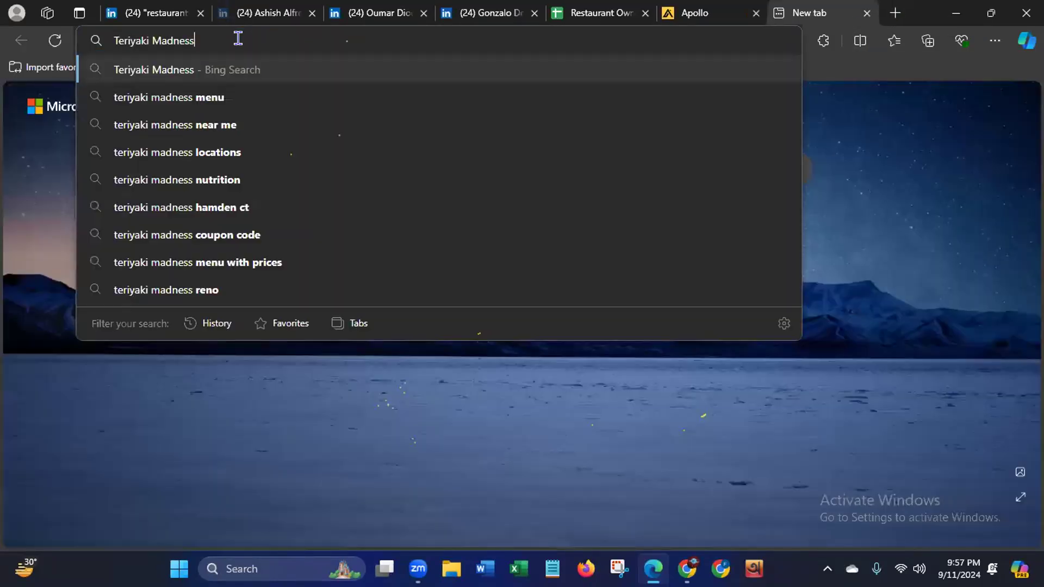
pyautogui.press('Return')
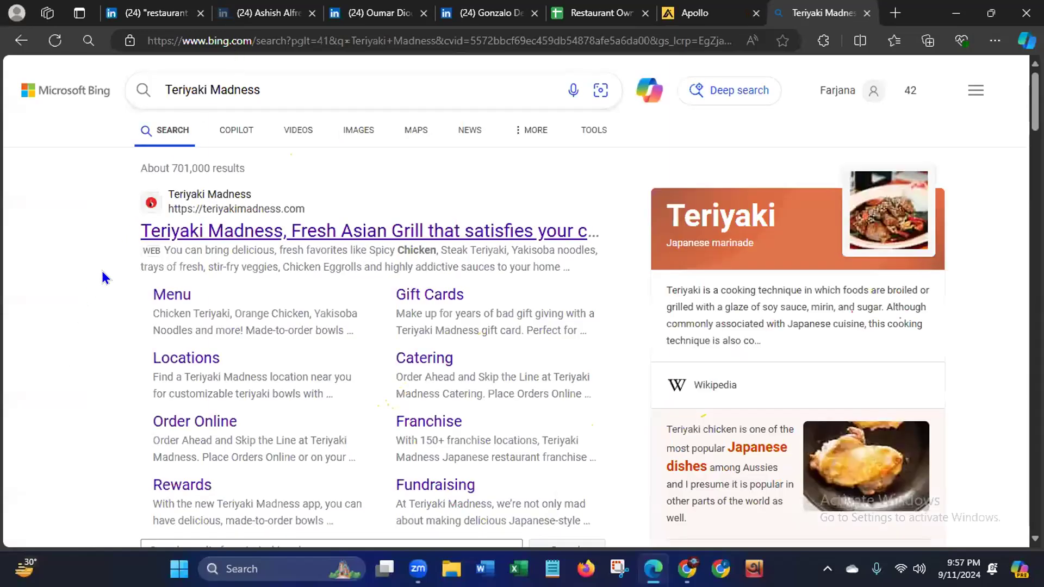
pyautogui.click(212, 233)
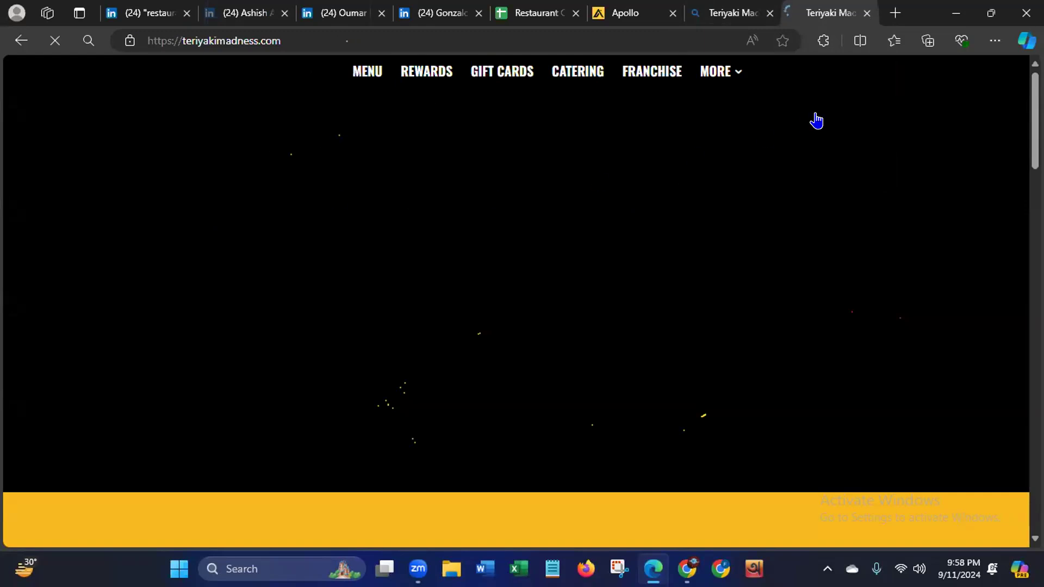
# - Look through the Teriyaki Madness homepage down to its footer for contact details
pyautogui.scroll(-5, 517, 299)
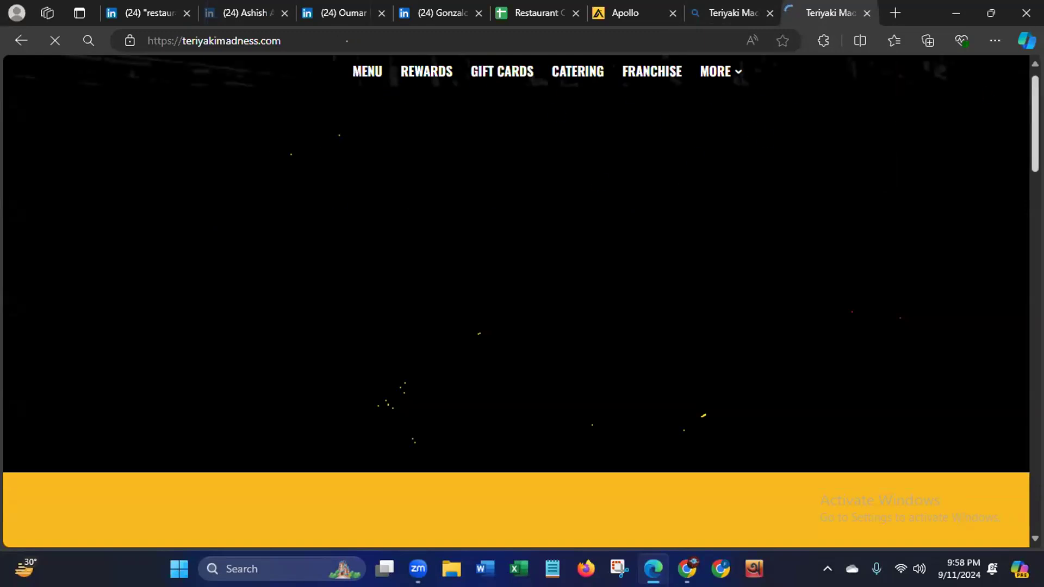
pyautogui.scroll(-10, 1004, 272)
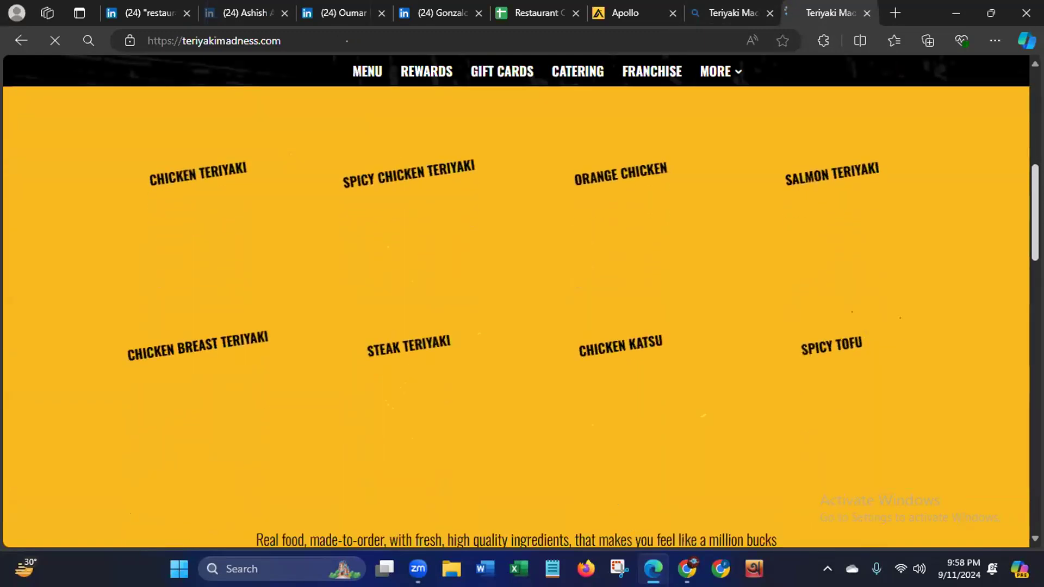
pyautogui.scroll(-15, 1000, 302)
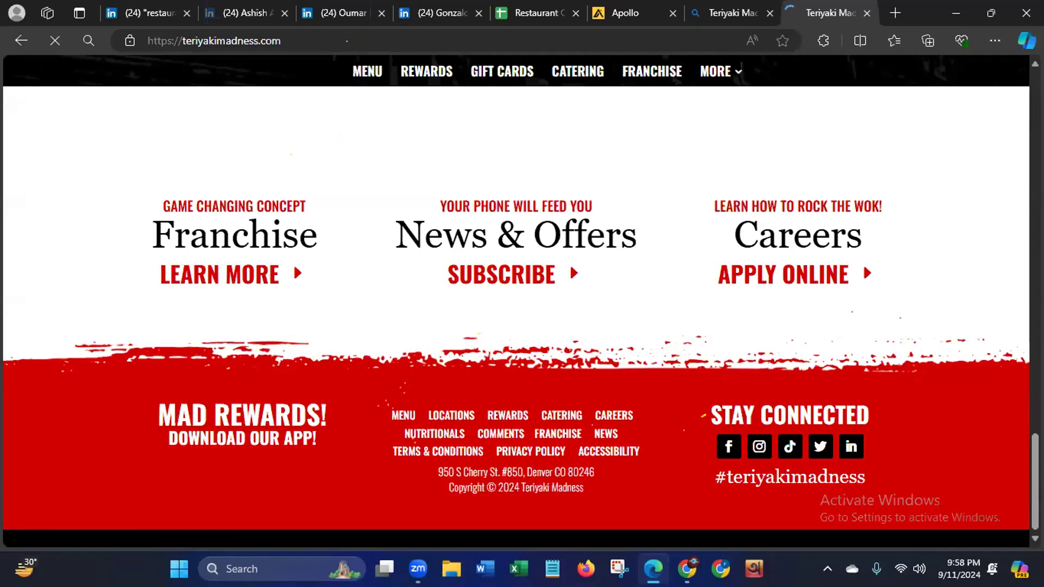
pyautogui.scroll(9, 517, 316)
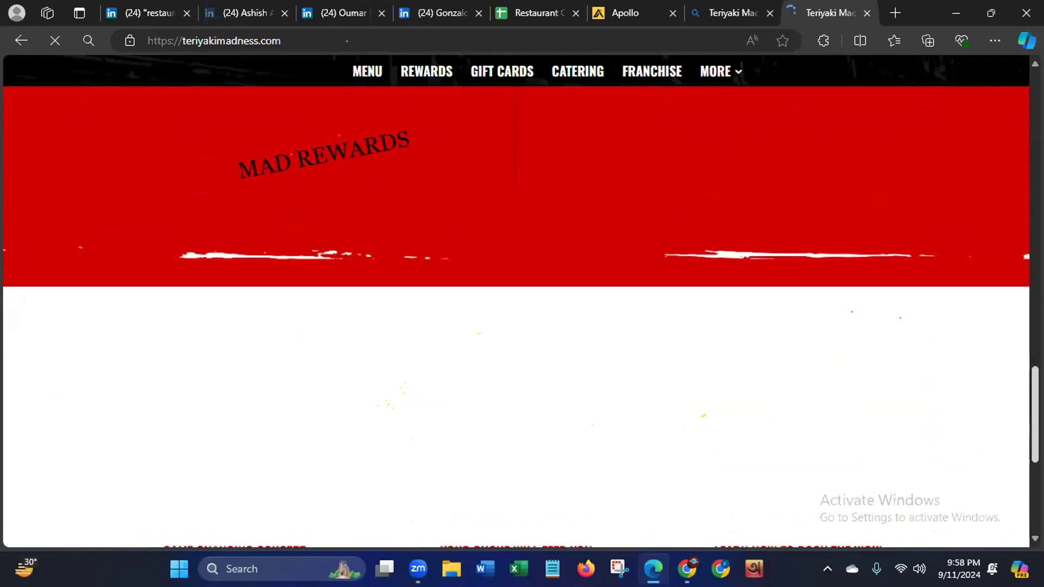
pyautogui.scroll(14, 517, 315)
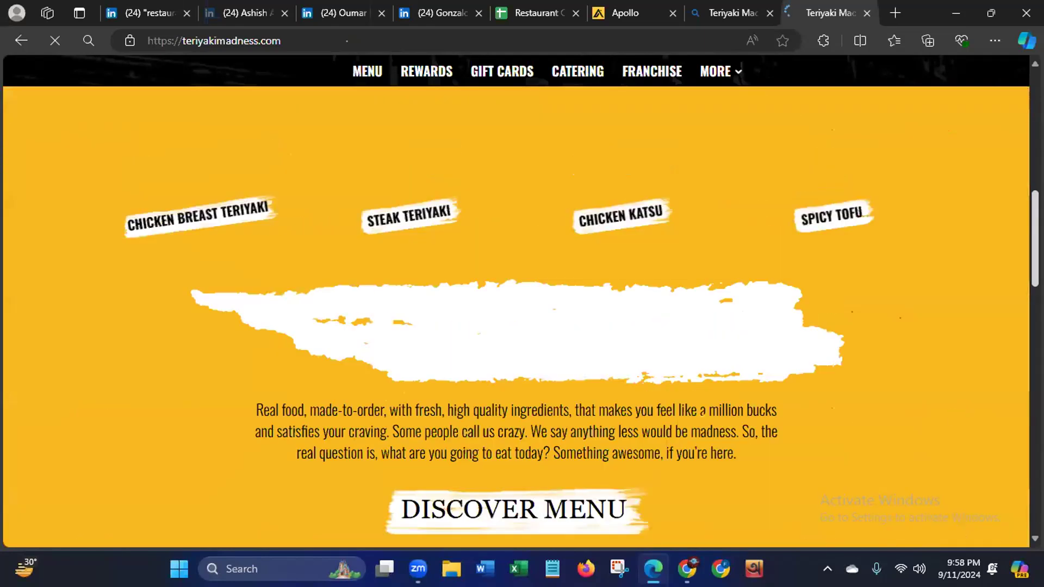
pyautogui.scroll(8, 555, 412)
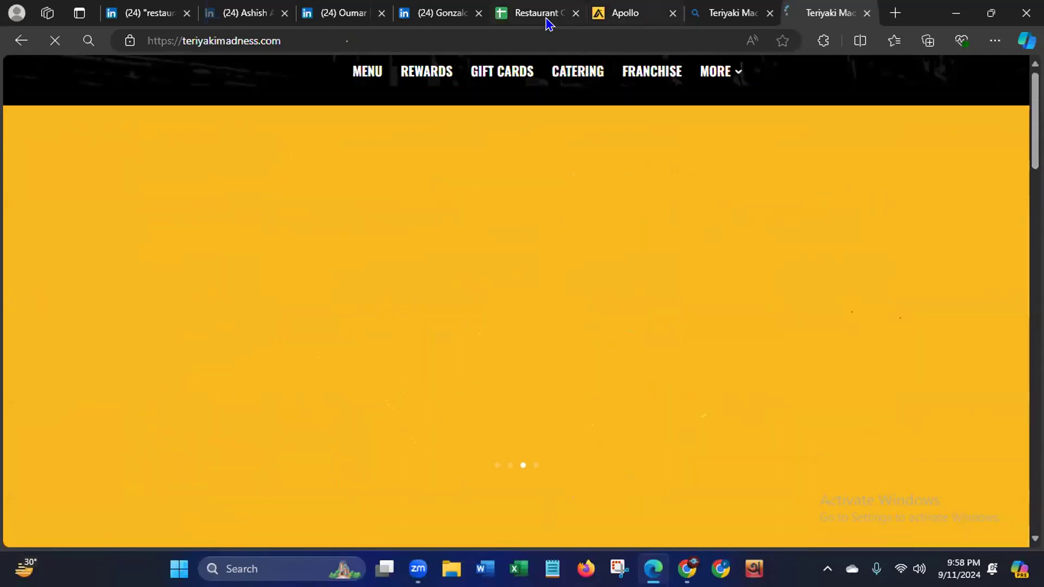
# - Review the lead in row 4 of the sheet and the LinkedIn people results for restaurant owners
pyautogui.click(530, 14)
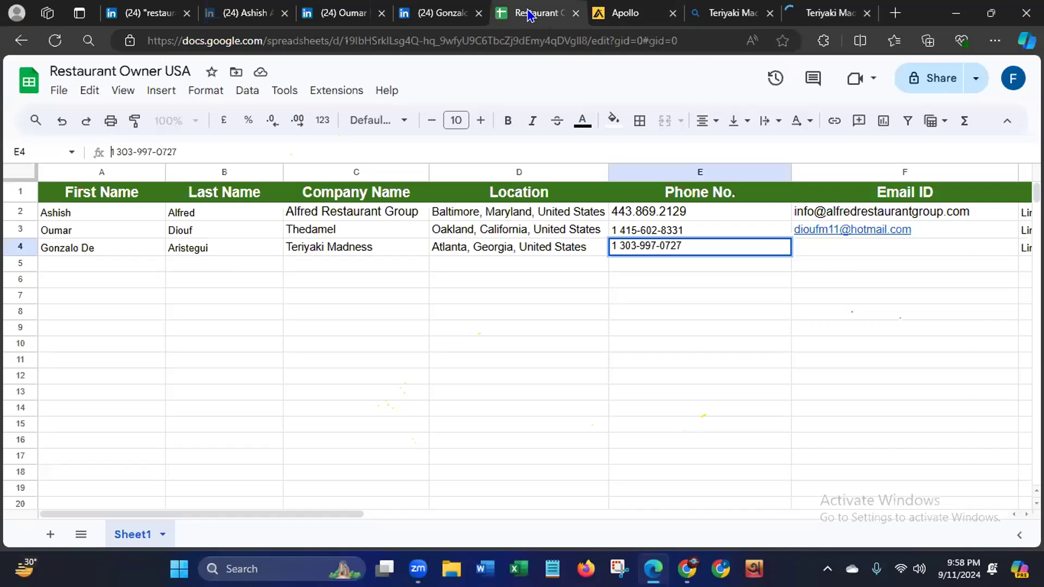
pyautogui.click(14, 242)
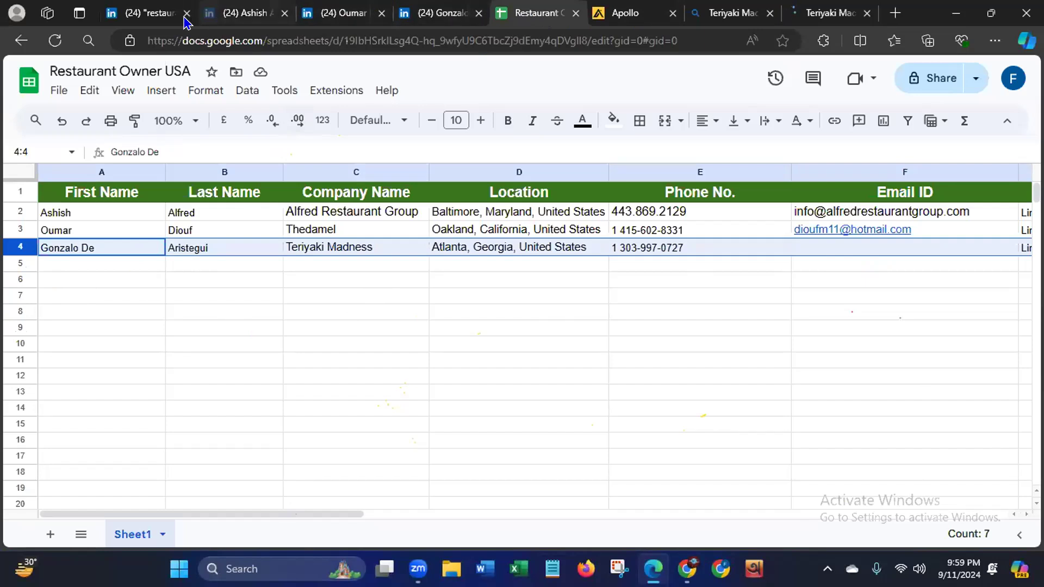
pyautogui.click(137, 14)
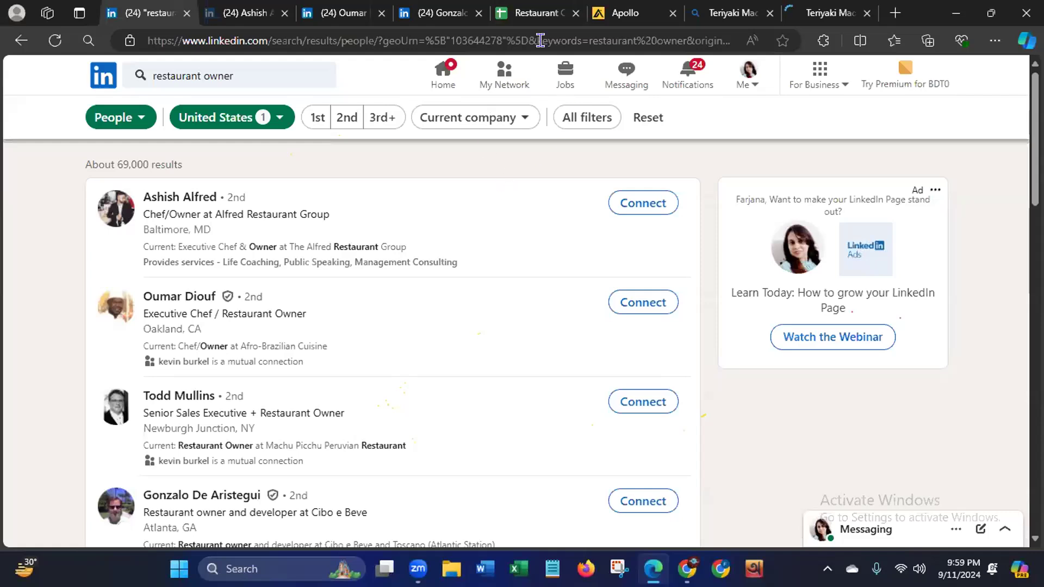
pyautogui.click(528, 12)
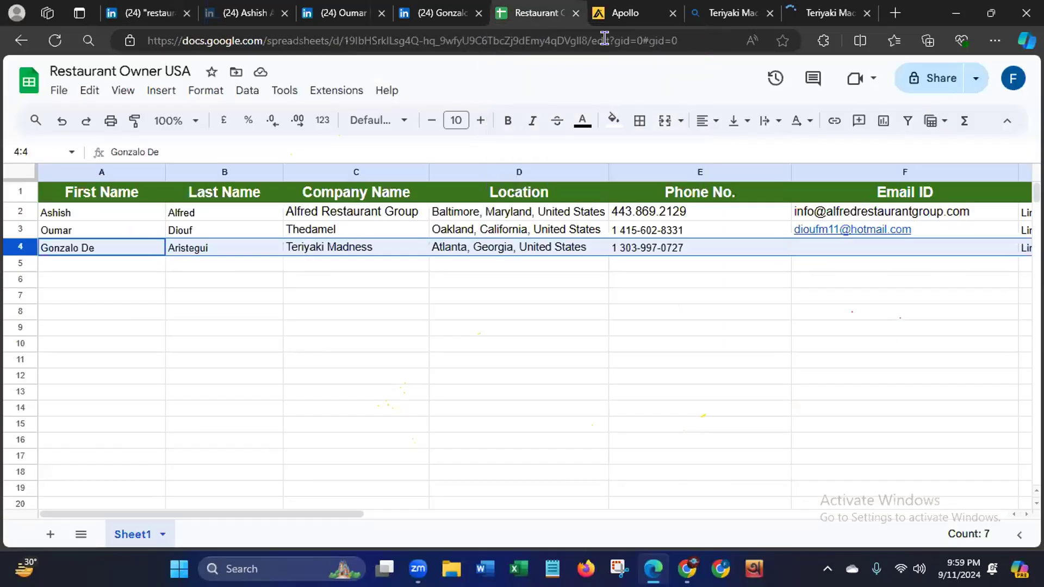
# - Recheck the Teriyaki Madness website for a contact email, examining the homepage sections, footer links and social media links
pyautogui.click(823, 19)
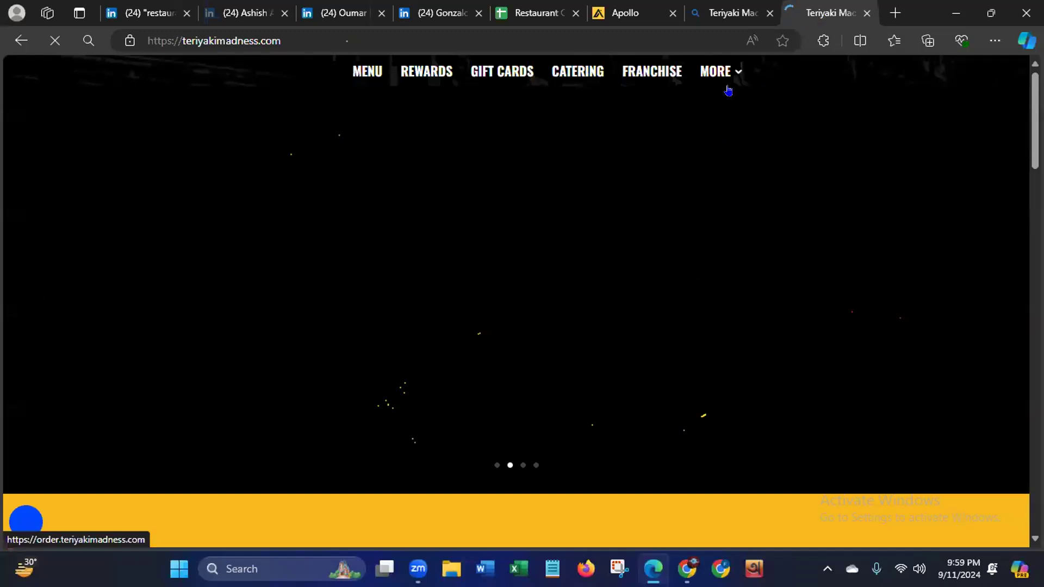
pyautogui.moveTo(734, 76)
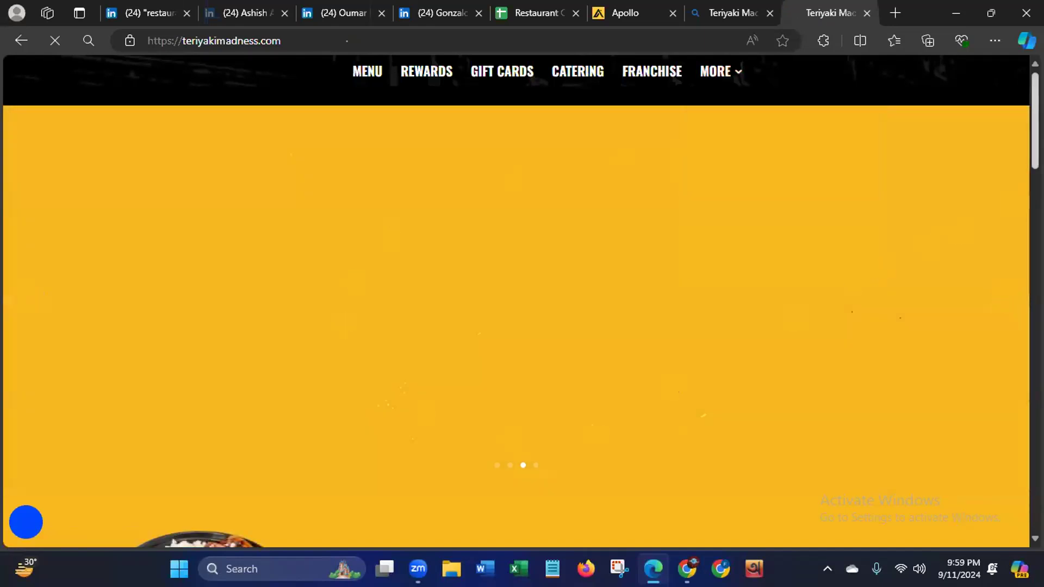
pyautogui.scroll(-4, 853, 284)
pyautogui.scroll(-10, 1006, 320)
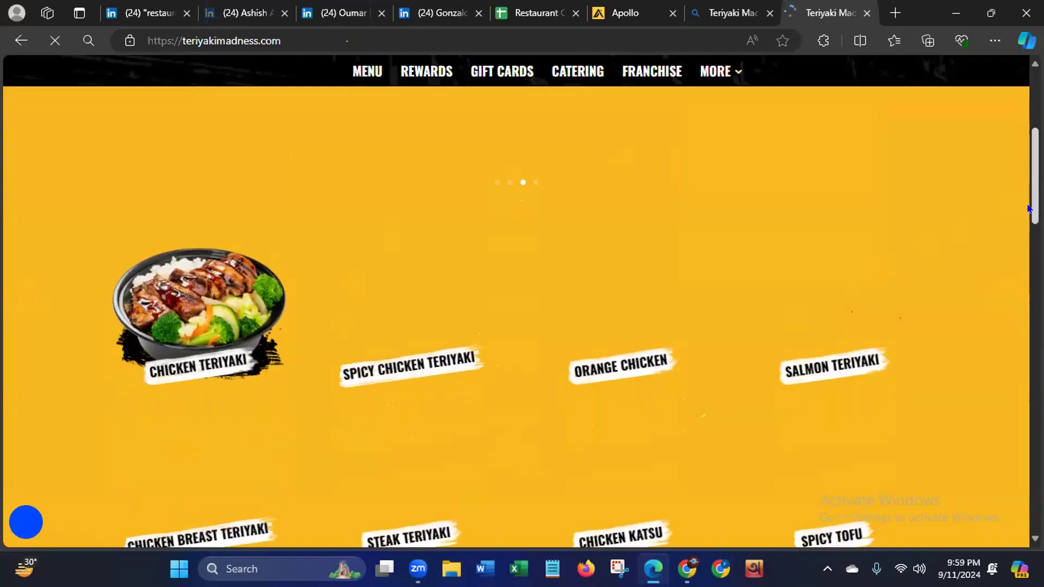
pyautogui.scroll(-3, 1005, 319)
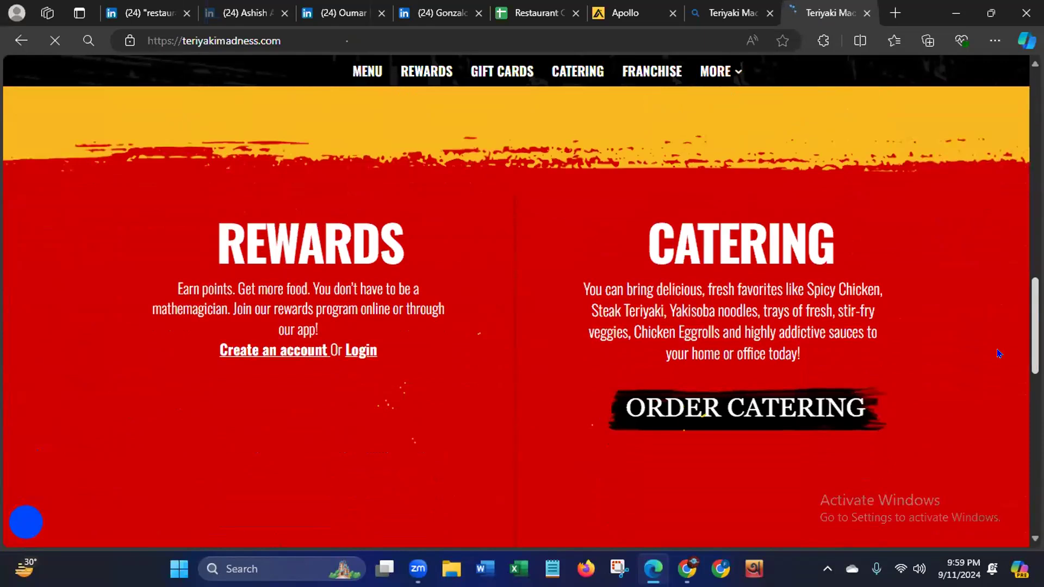
pyautogui.scroll(-1, 1000, 356)
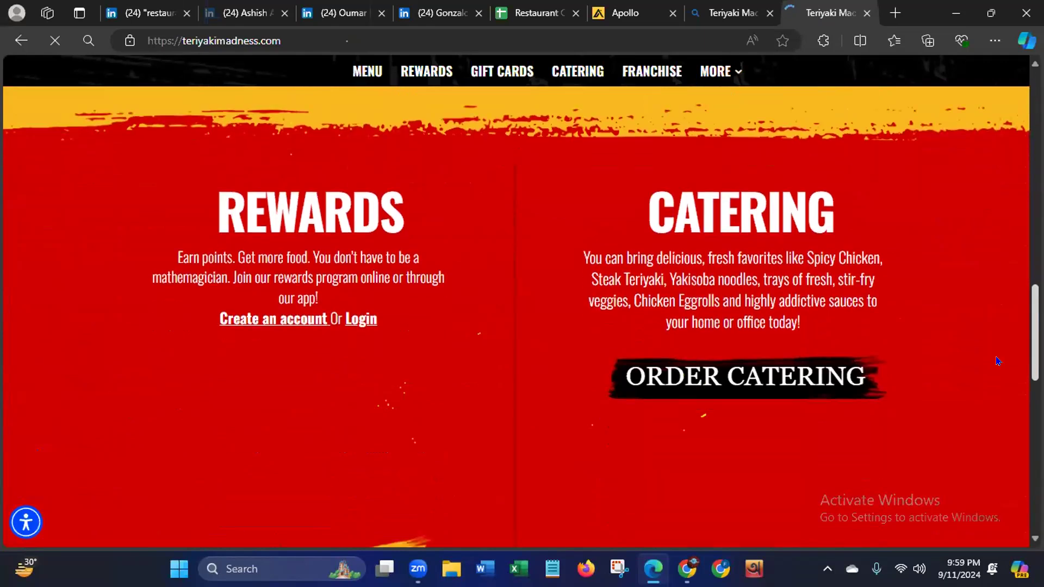
pyautogui.scroll(-10, 999, 361)
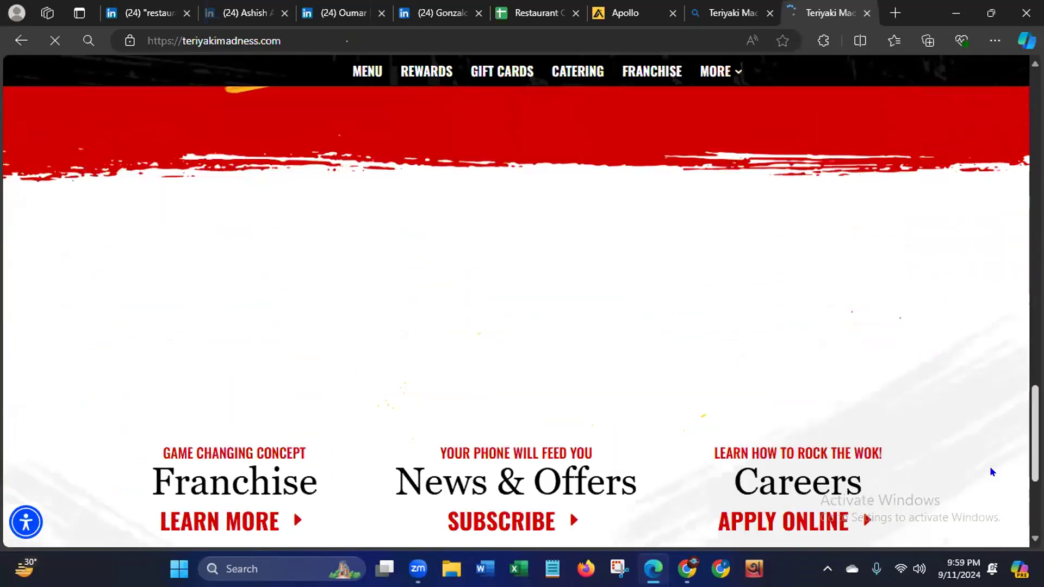
pyautogui.scroll(-2, 992, 500)
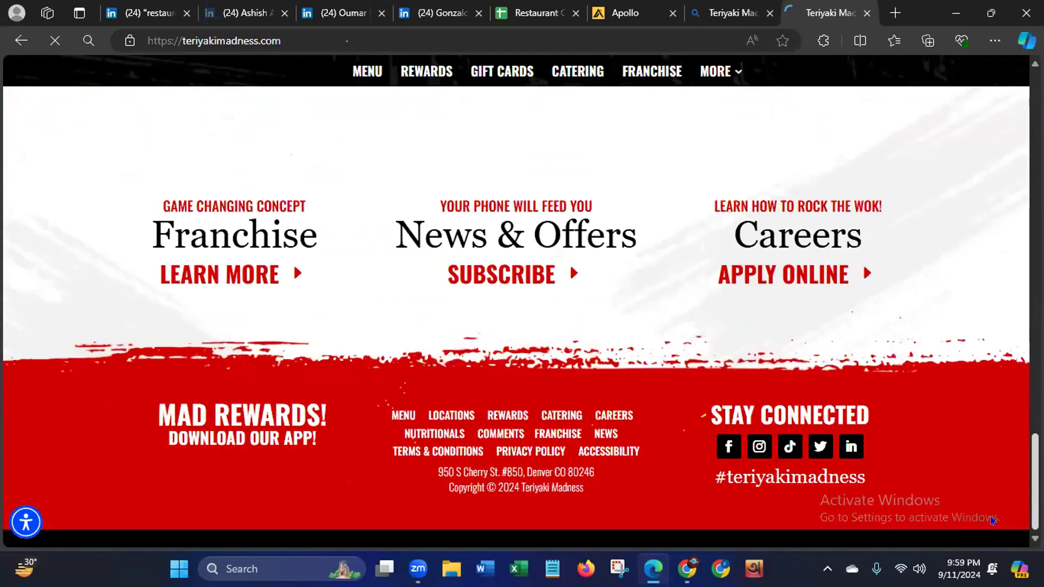
pyautogui.moveTo(993, 521)
pyautogui.mouseDown()
pyautogui.moveTo(984, 120)
pyautogui.moveTo(1036, 159)
pyautogui.moveTo(1035, 343)
pyautogui.moveTo(1001, 533)
pyautogui.mouseUp()
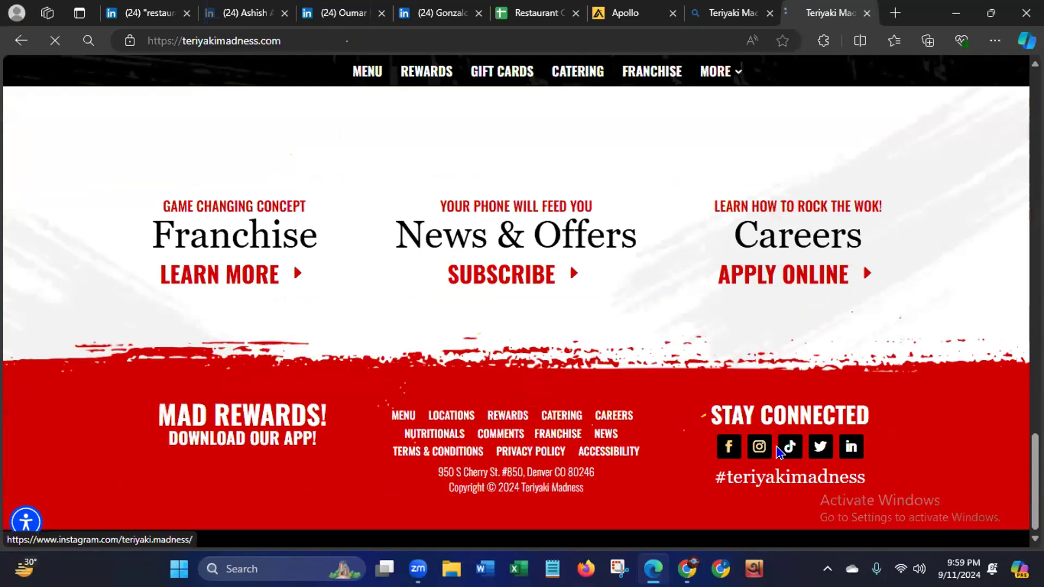
pyautogui.moveTo(1035, 479); pyautogui.dragTo(1007, 98)
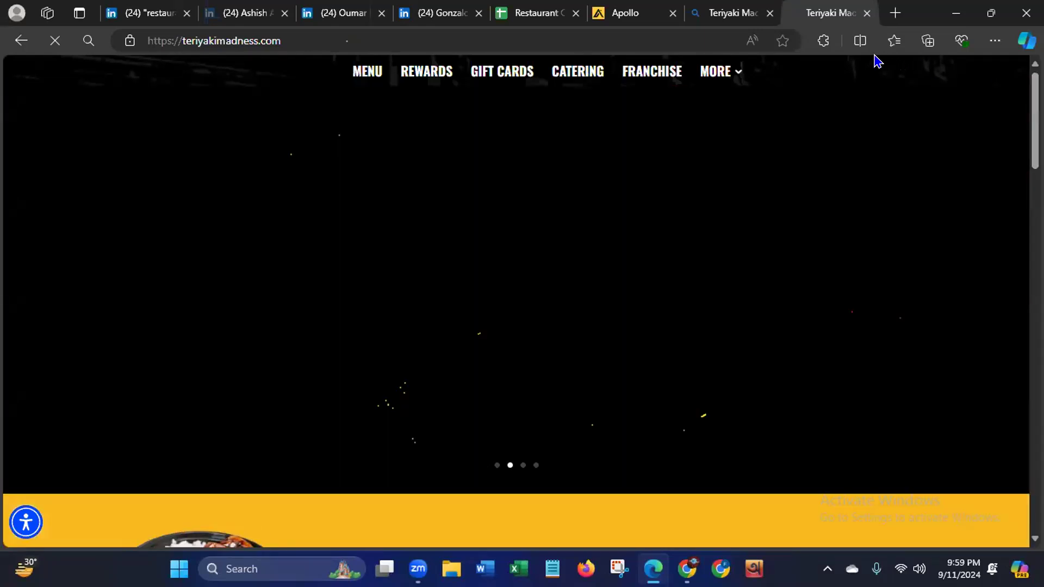
# - Close the Teriyaki Madness website, Bing results and Apollo pages, return to the lead sheet and deselect row 4
pyautogui.click(867, 13)
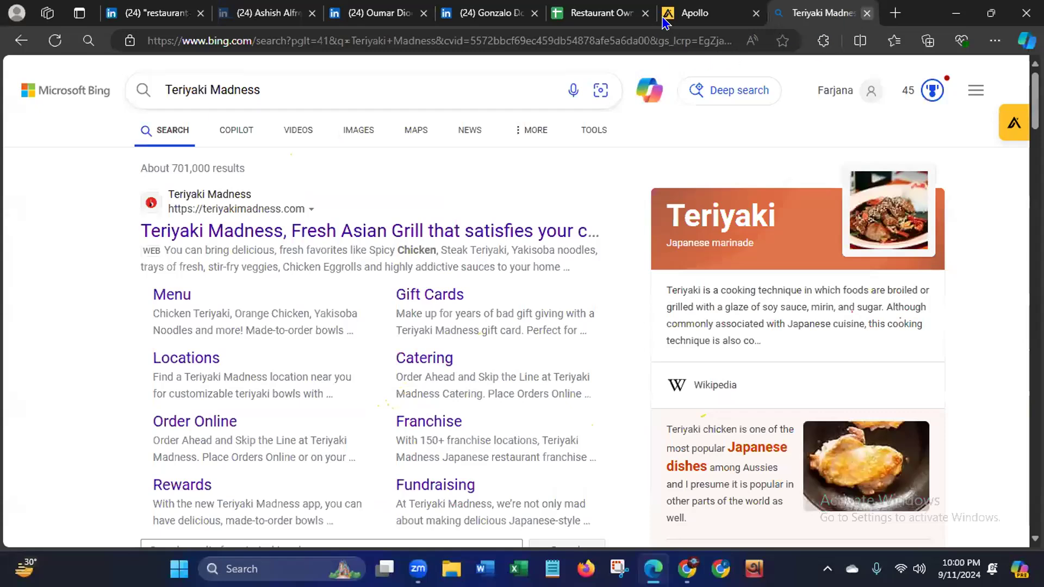
pyautogui.click(867, 14)
pyautogui.click(866, 15)
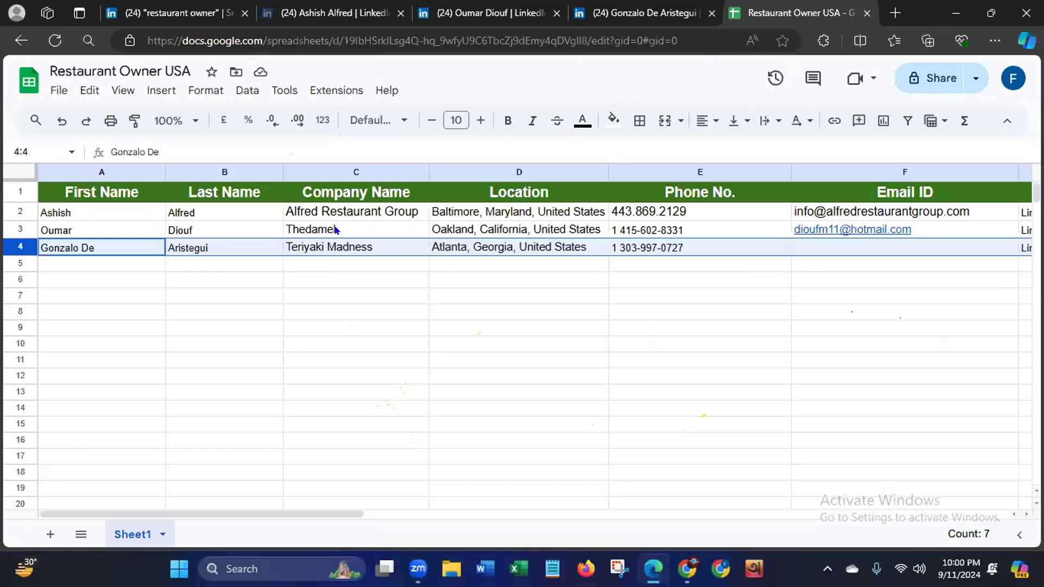
pyautogui.click(385, 462)
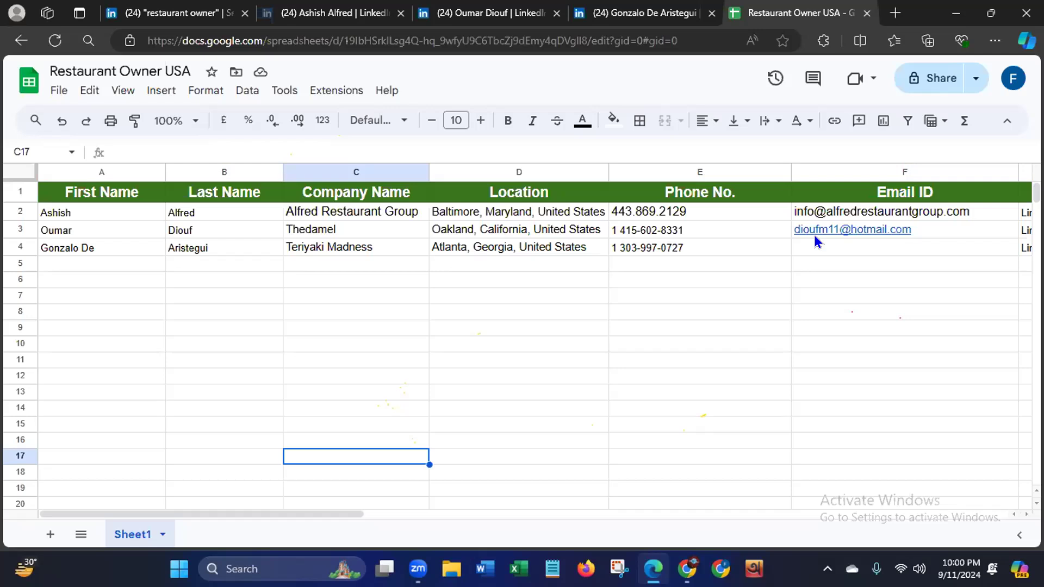
# - Minimize the lead sheet's browser, open Chrome with the E-mail marketing profile and load the bookmarked LeoPathu site
pyautogui.moveTo(847, 234)
pyautogui.click(955, 13)
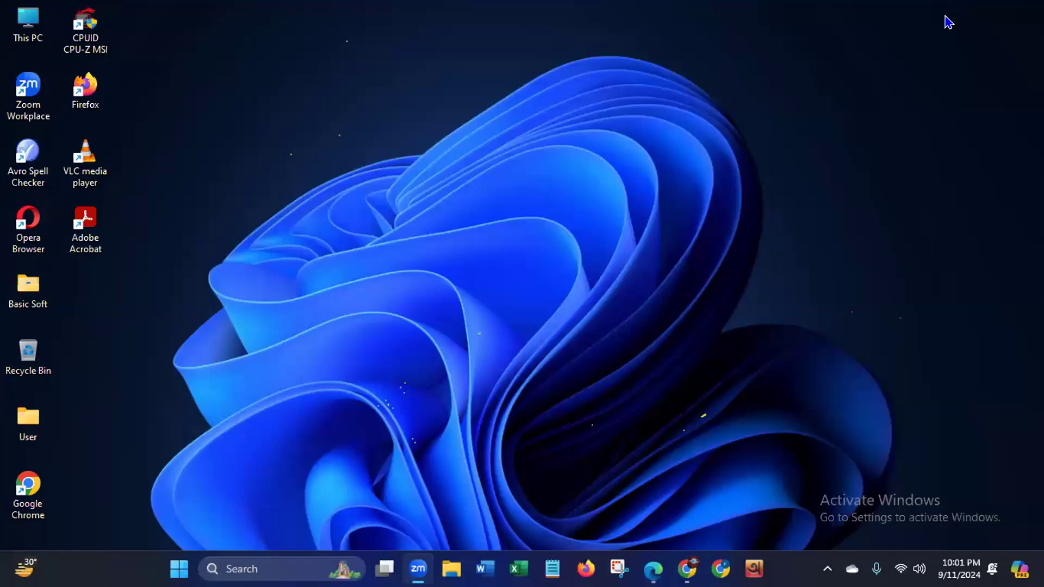
pyautogui.rightClick(497, 136)
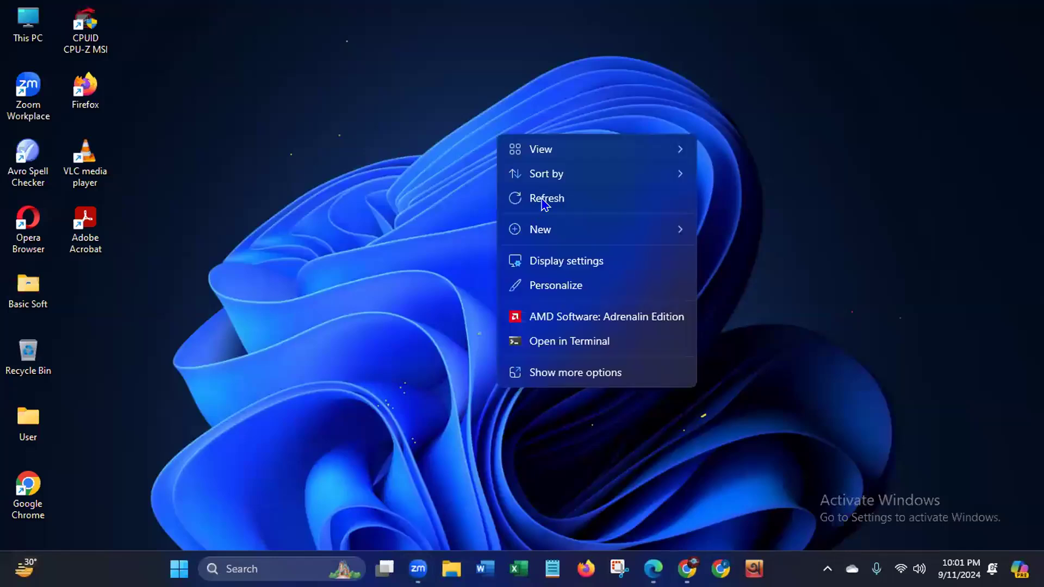
pyautogui.click(15, 483)
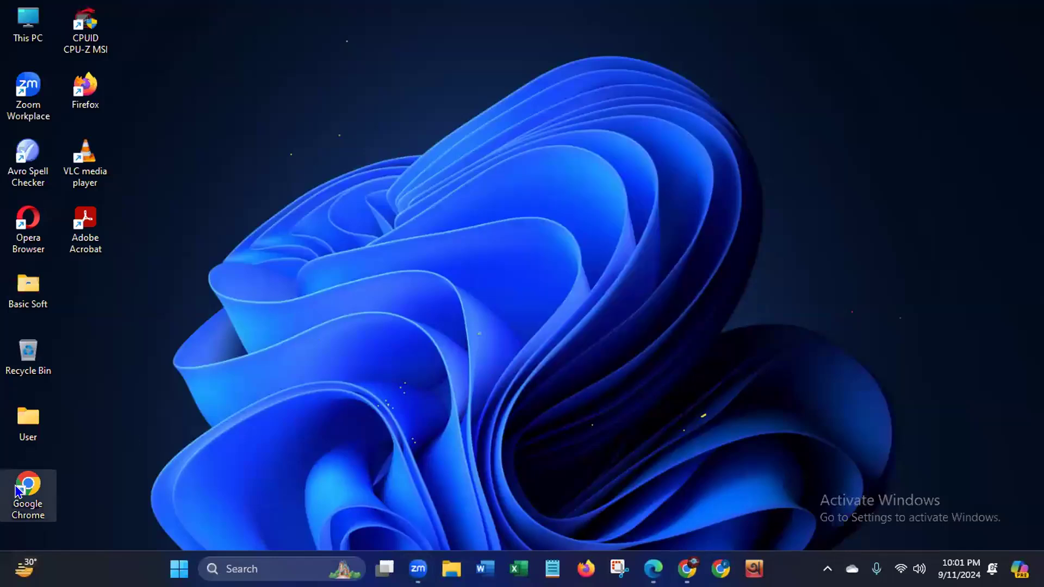
pyautogui.doubleClick(17, 488)
pyautogui.click(467, 268)
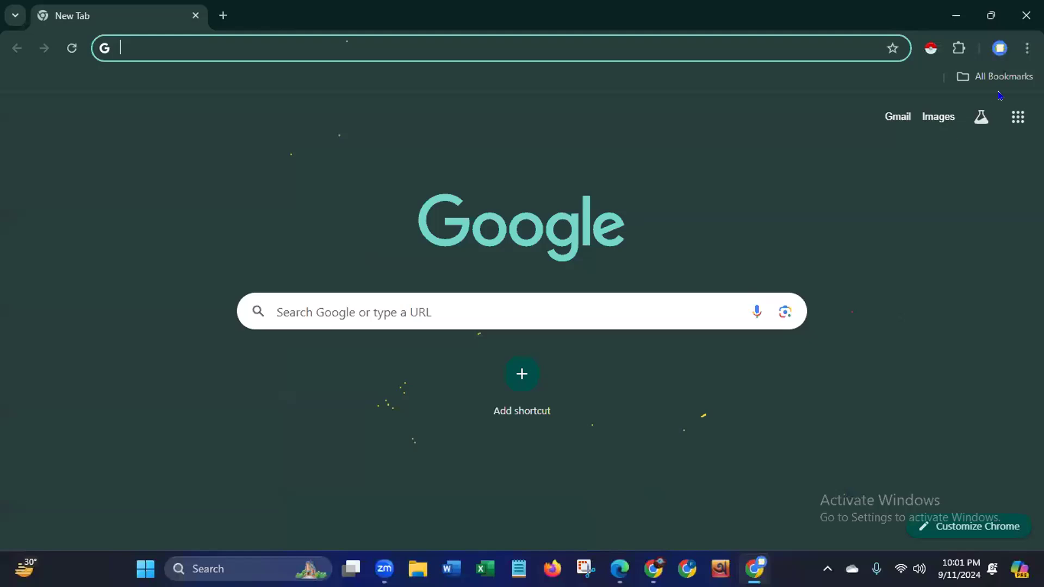
pyautogui.click(1005, 78)
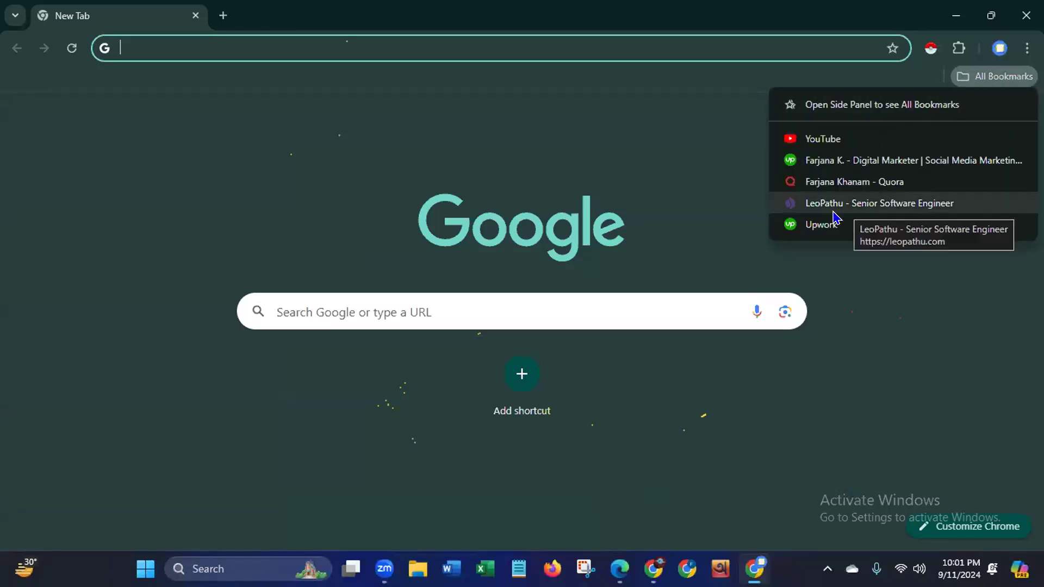
pyautogui.click(849, 205)
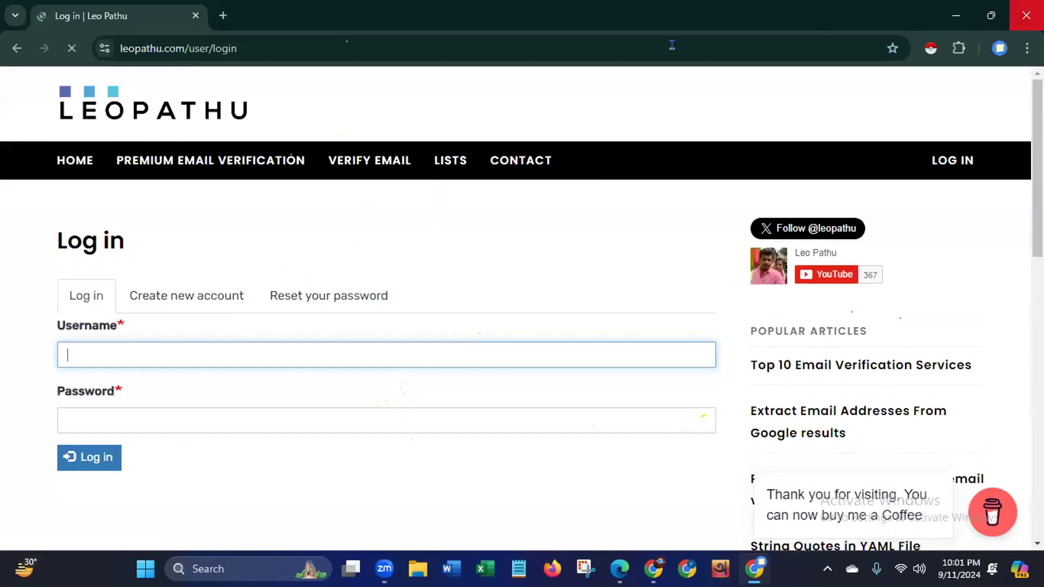
# - Close the LeoPathu login page, check the profile's bookmarks and close the Chrome window
pyautogui.click(223, 17)
pyautogui.click(195, 15)
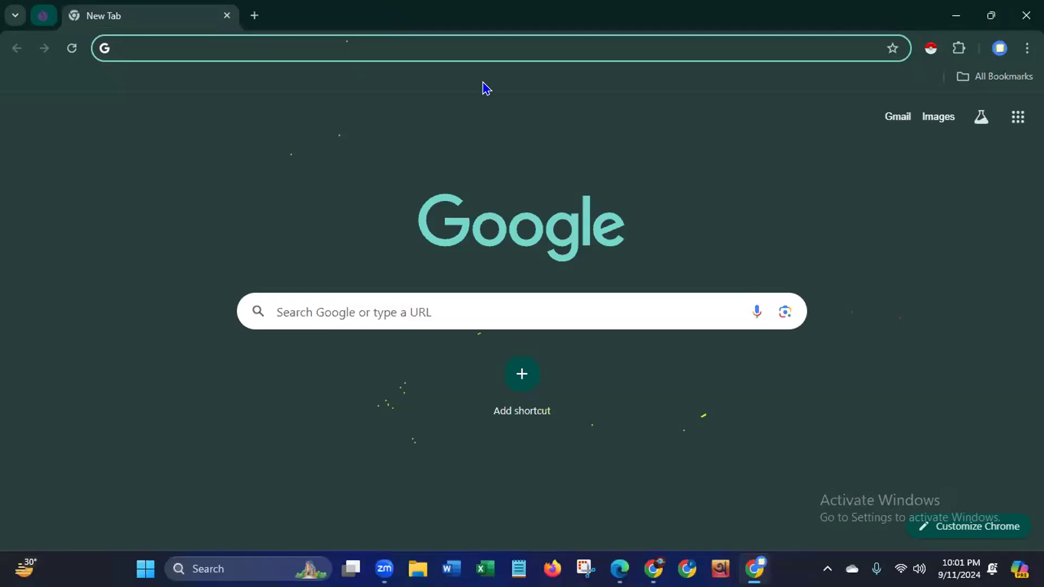
pyautogui.click(981, 79)
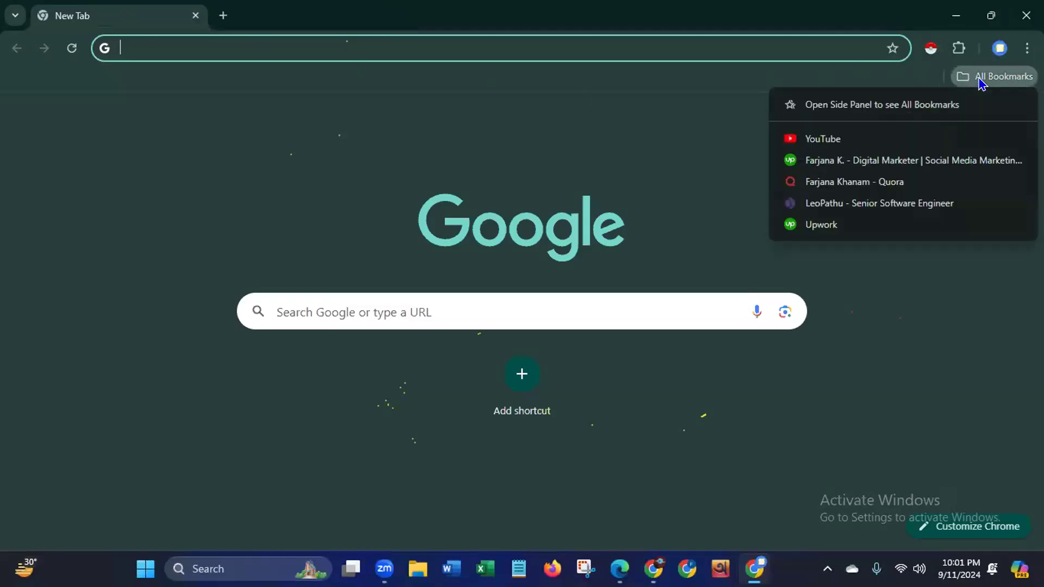
pyautogui.click(1026, 15)
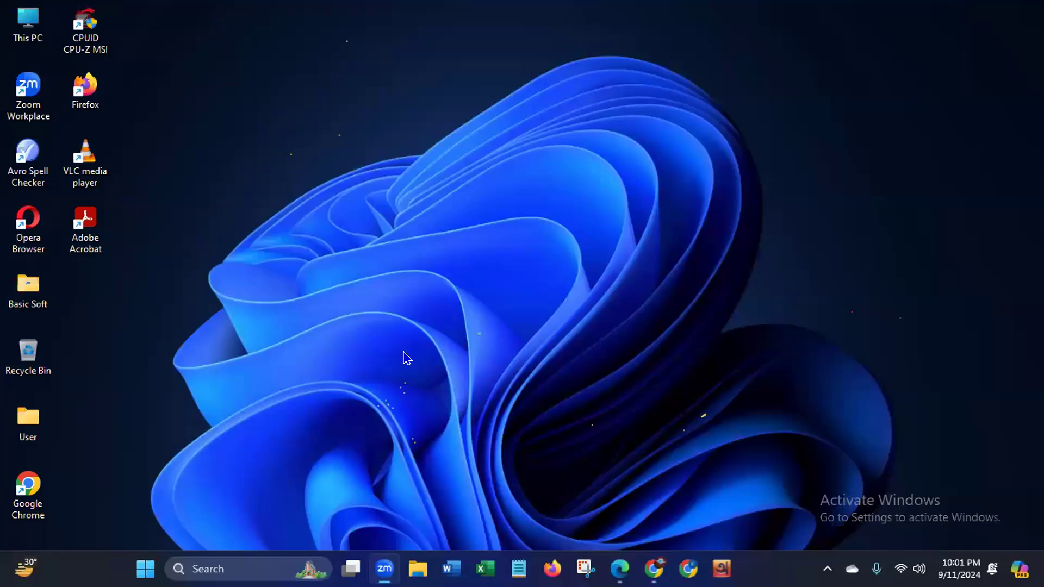
pyautogui.doubleClick(32, 486)
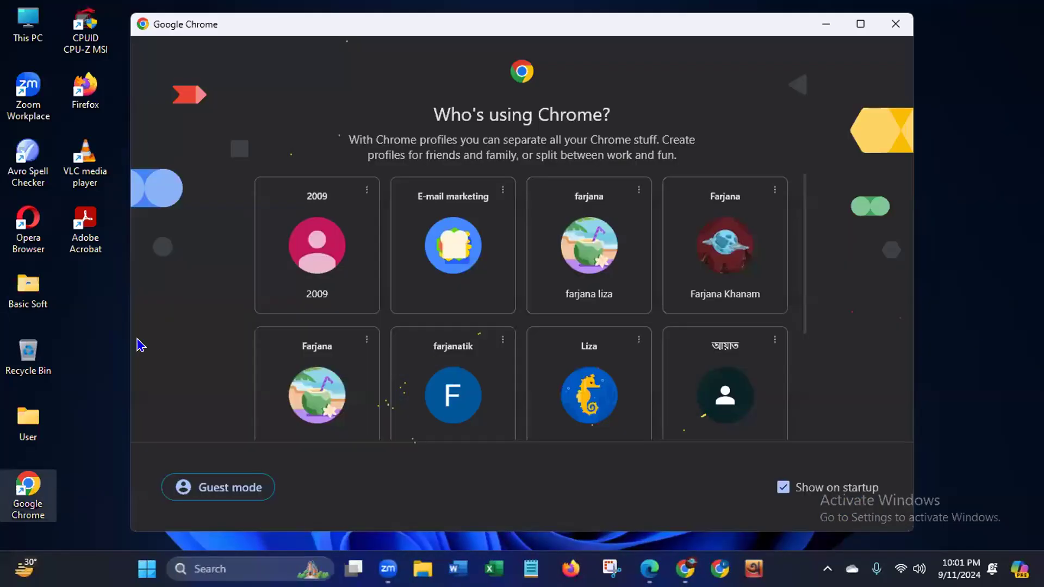
pyautogui.click(300, 231)
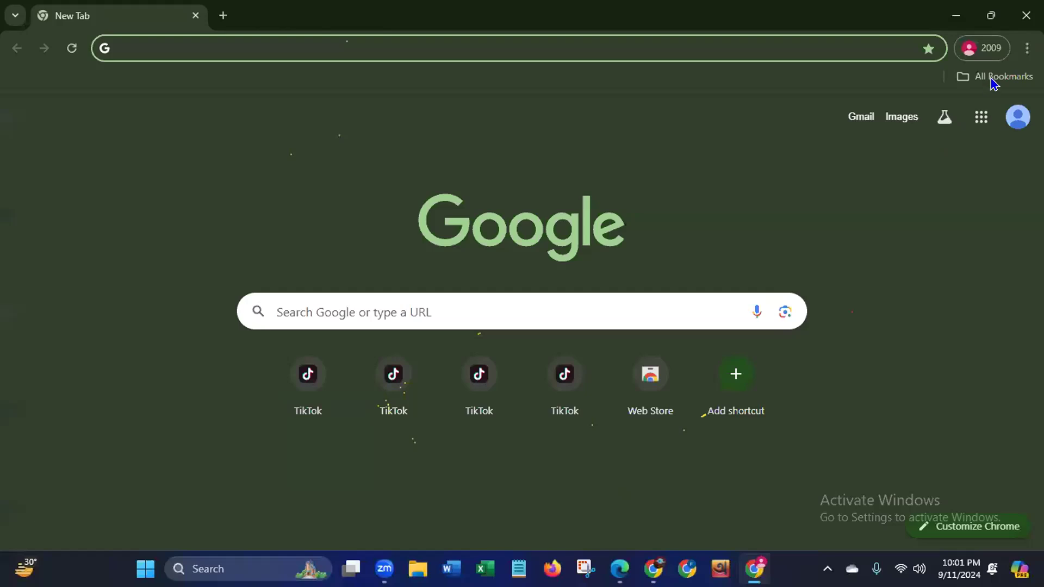
pyautogui.click(993, 79)
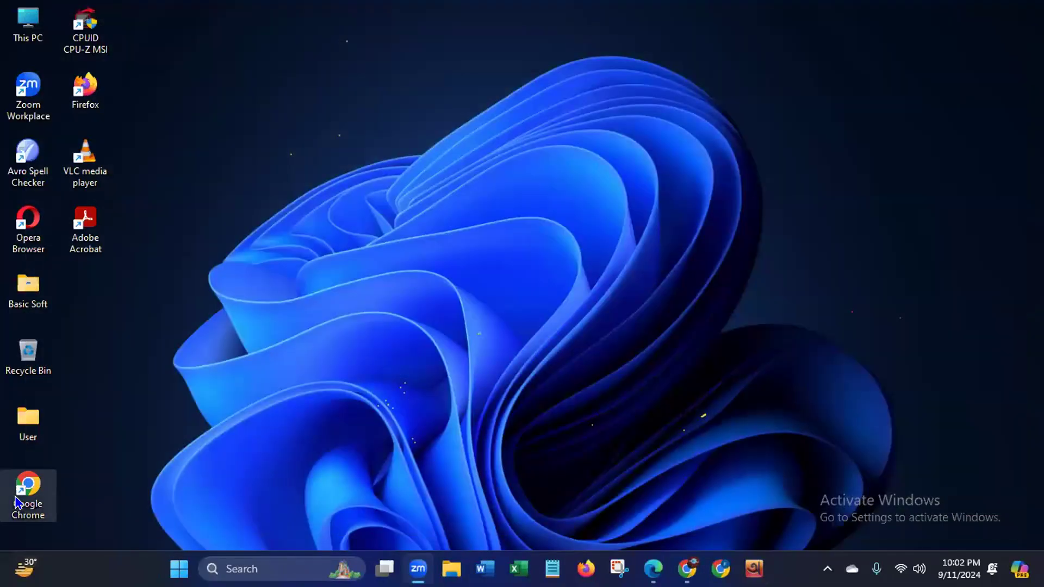
# - Open Chrome with the profile that has the seahorse picture and check its saved bookmarks
pyautogui.doubleClick(18, 502)
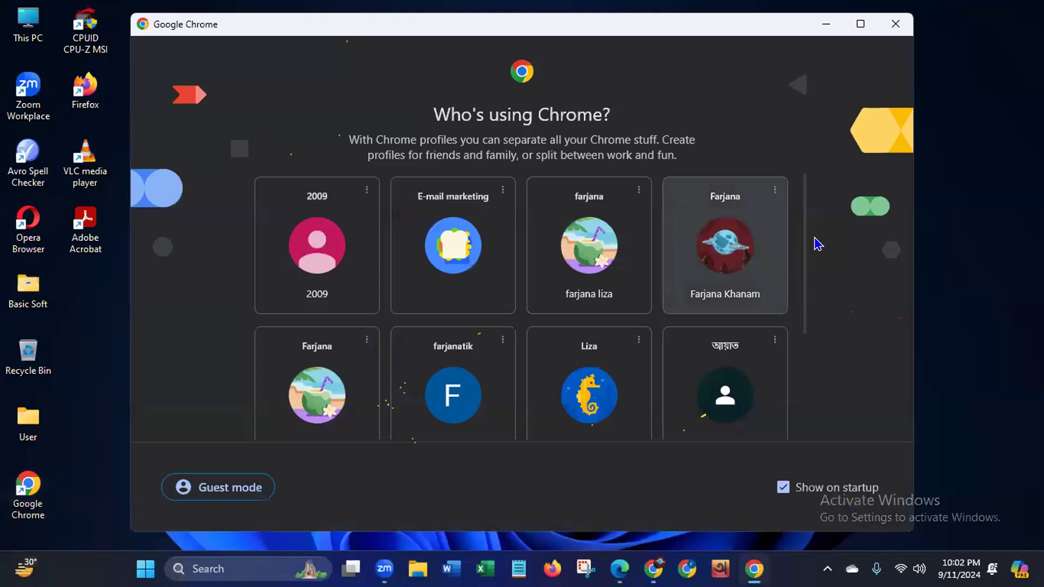
pyautogui.scroll(-3, 776, 362)
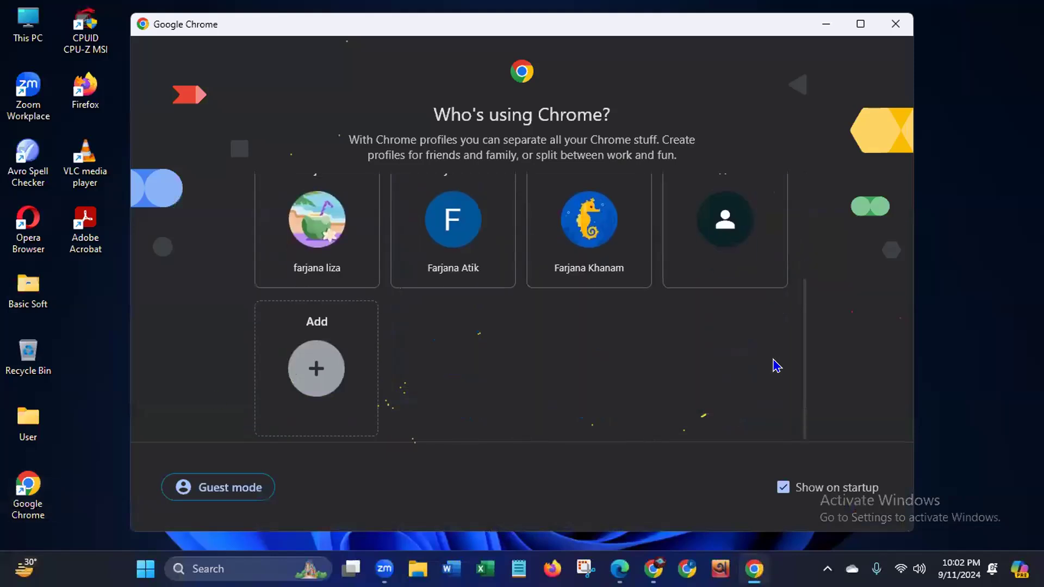
pyautogui.scroll(3, 788, 328)
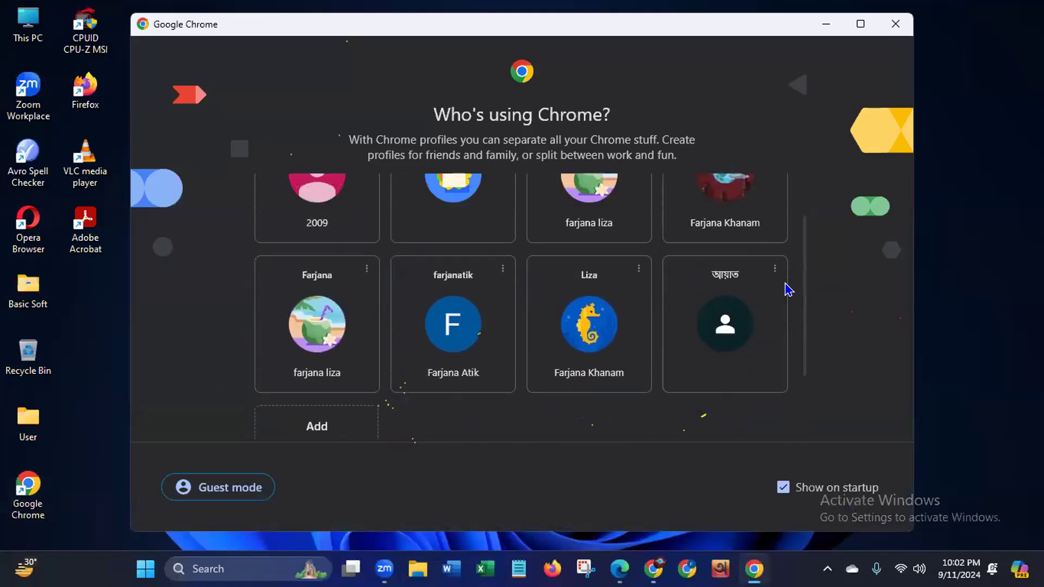
pyautogui.scroll(-2, 793, 257)
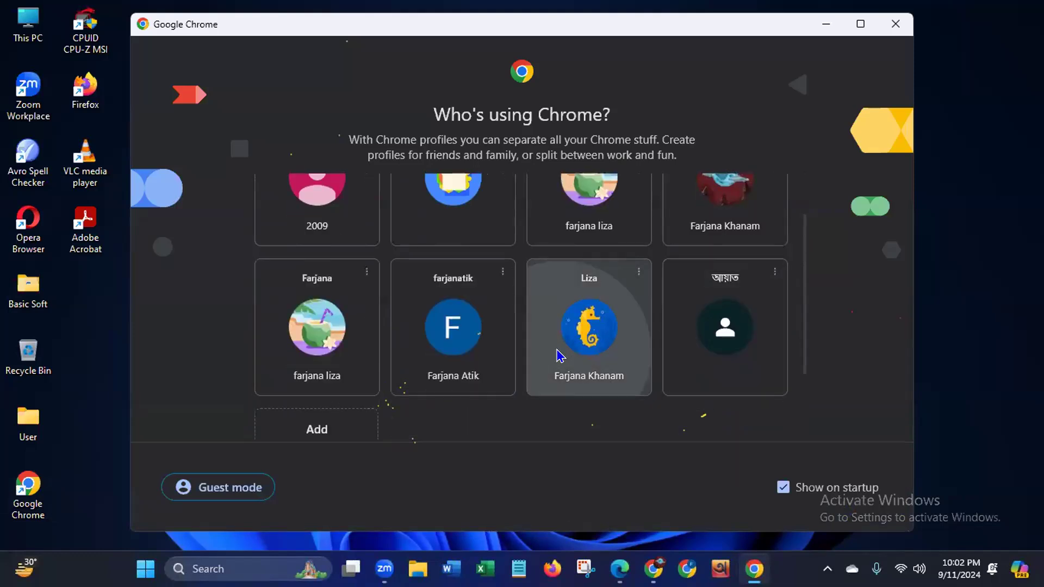
pyautogui.click(563, 357)
pyautogui.doubleClick(620, 266)
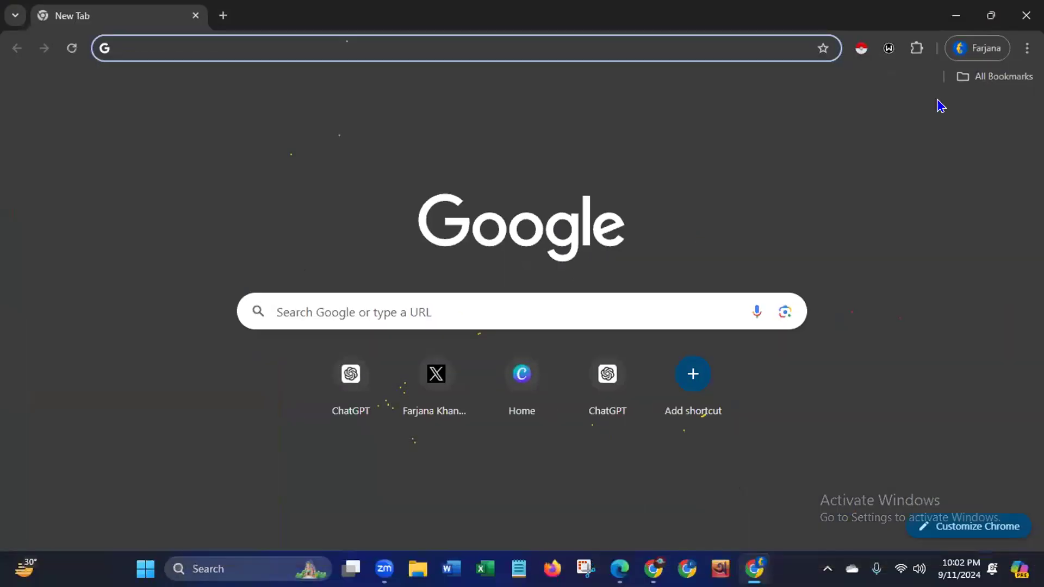
pyautogui.click(981, 78)
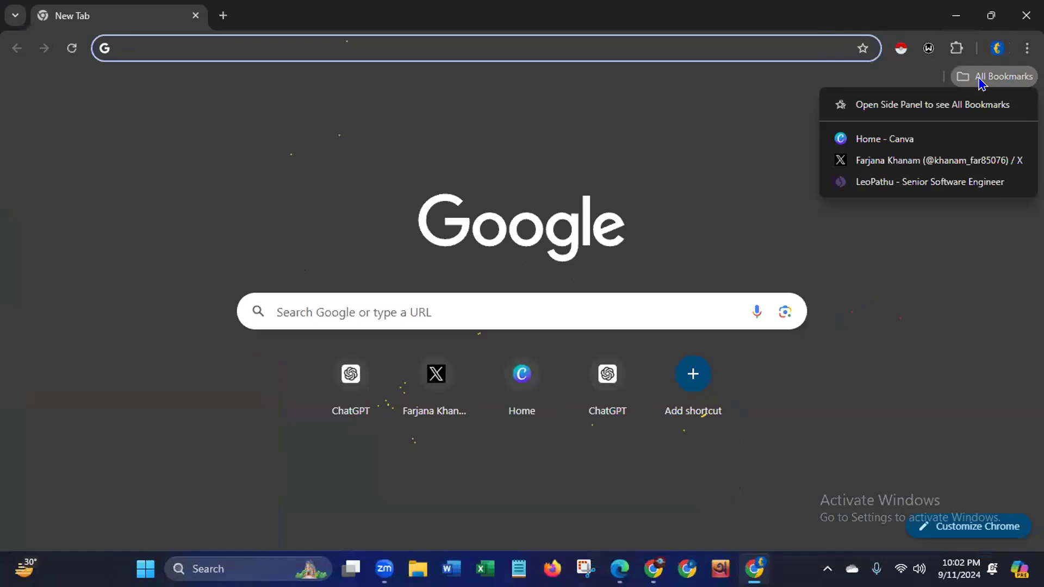
pyautogui.click(749, 158)
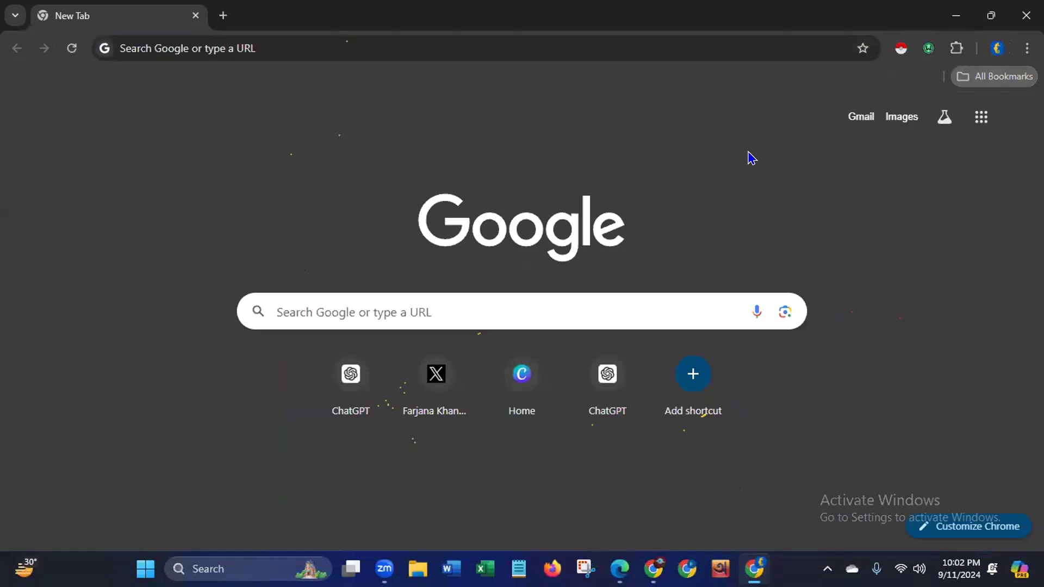
# - Check the Windscribe VPN extension's connection status and location, dismissing its news feed
pyautogui.click(928, 49)
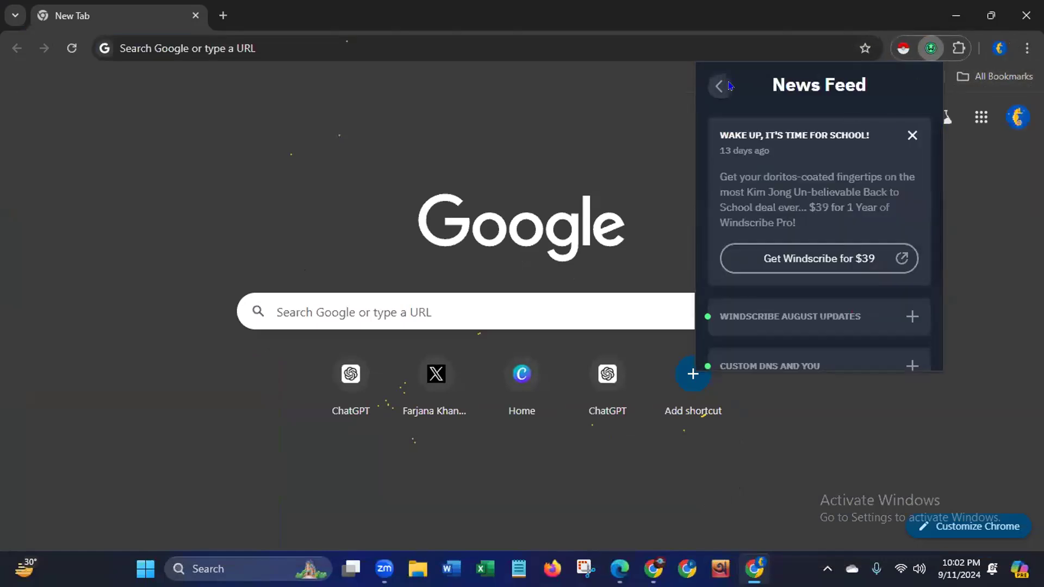
pyautogui.click(729, 86)
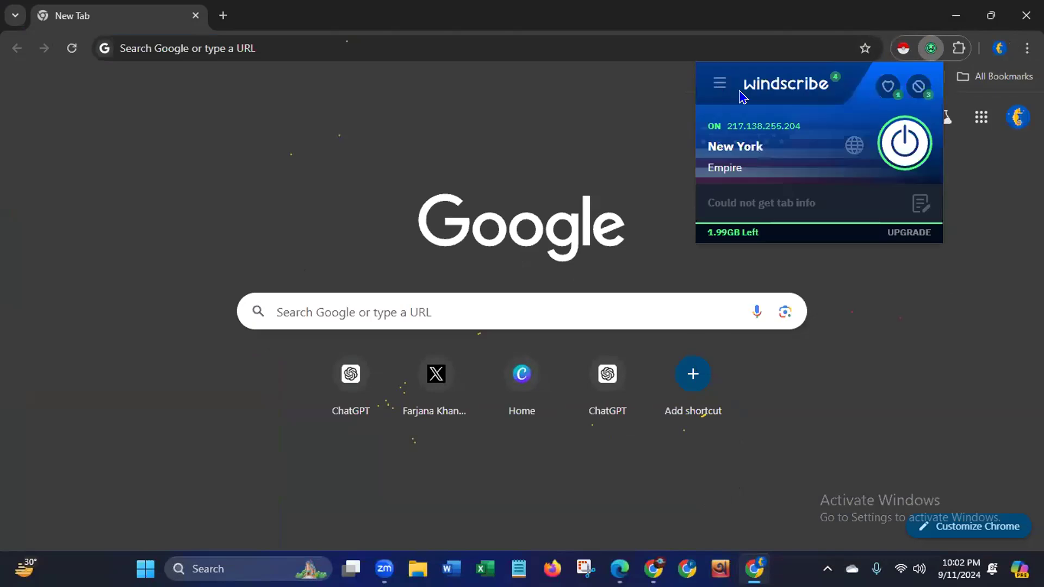
pyautogui.click(84, 160)
# - Search Google for "emailvalidator" and open the Site24x7 Email Validator tool from the results
pyautogui.click(234, 44)
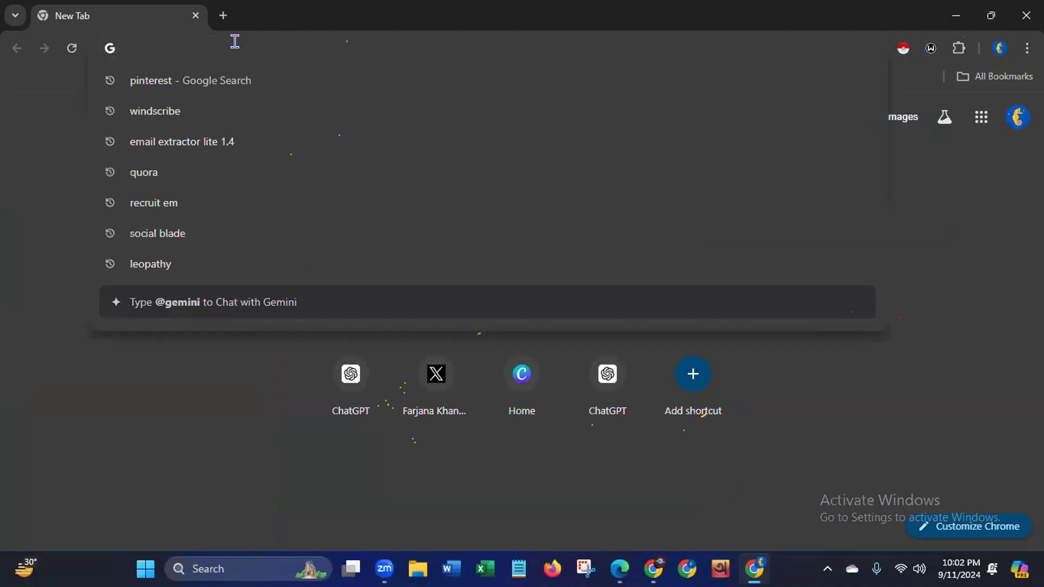
pyautogui.write('emai')
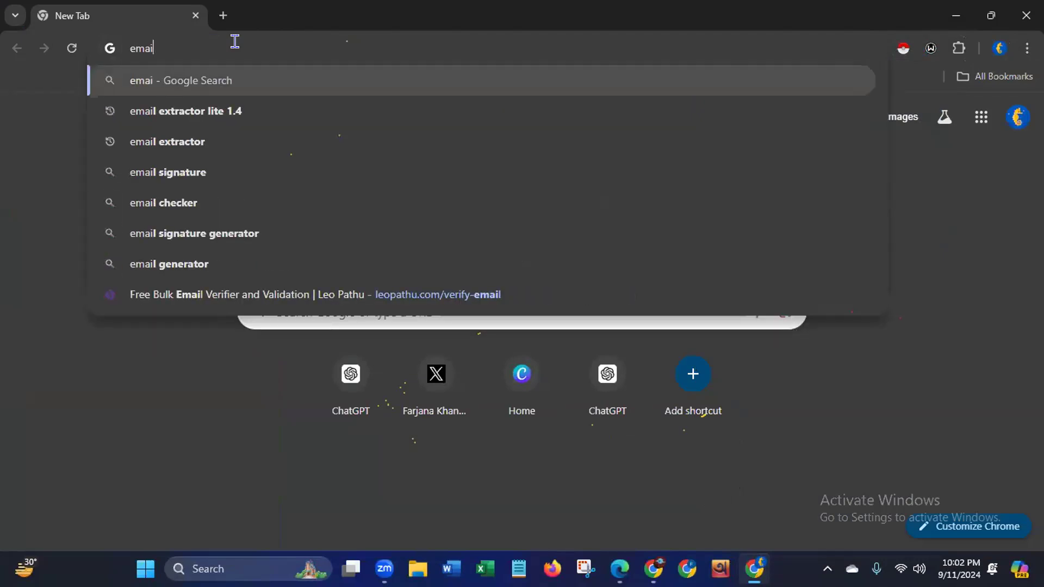
pyautogui.write('l valid')
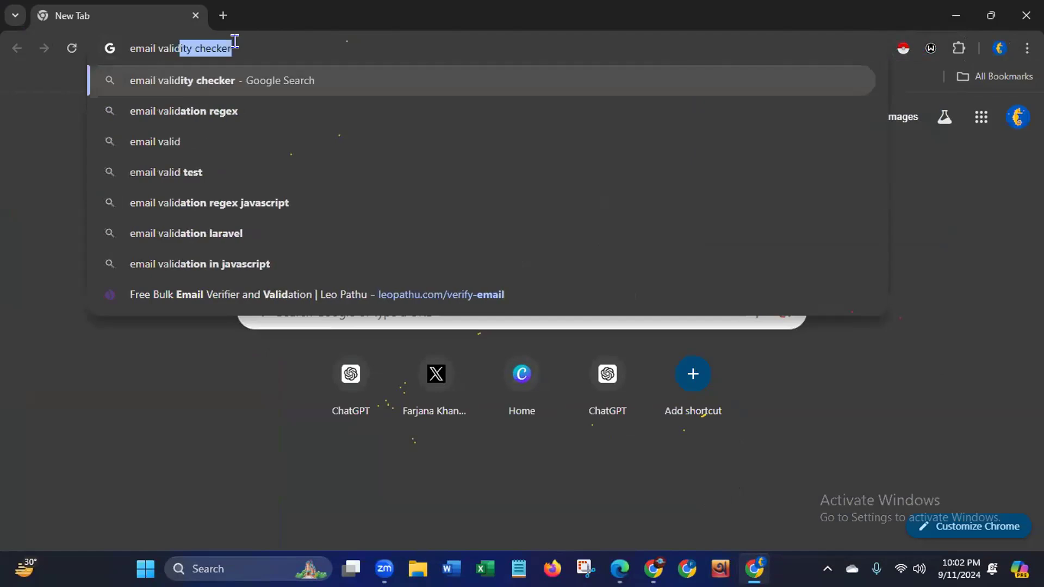
pyautogui.write('a')
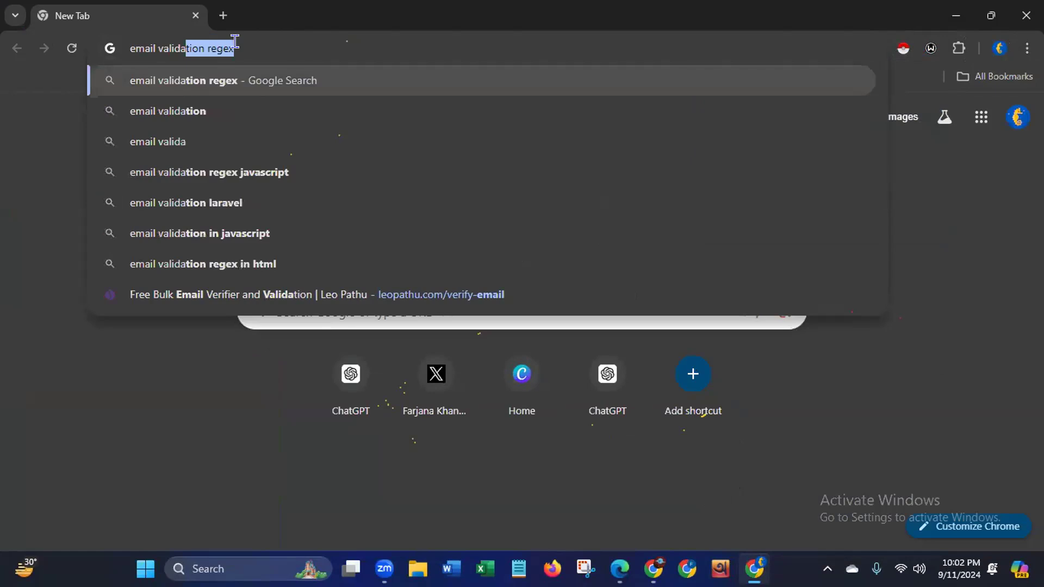
pyautogui.press('BackSpace')
pyautogui.press('BackSpace')
pyautogui.press('BackSpace')
pyautogui.press('BackSpace')
pyautogui.press('BackSpace')
pyautogui.press('BackSpace')
pyautogui.press('BackSpace')
pyautogui.press('BackSpace')
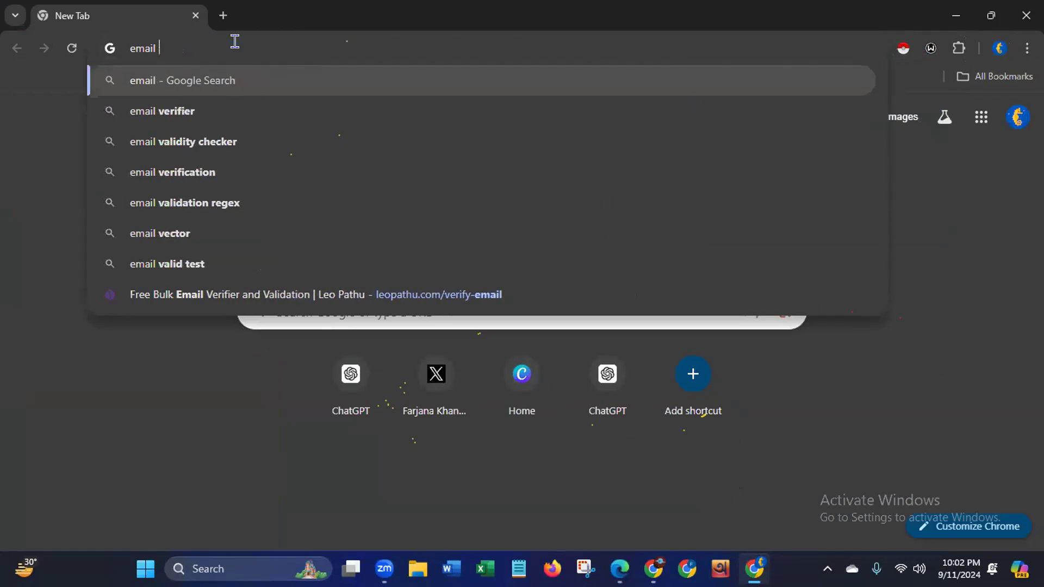
pyautogui.write('va')
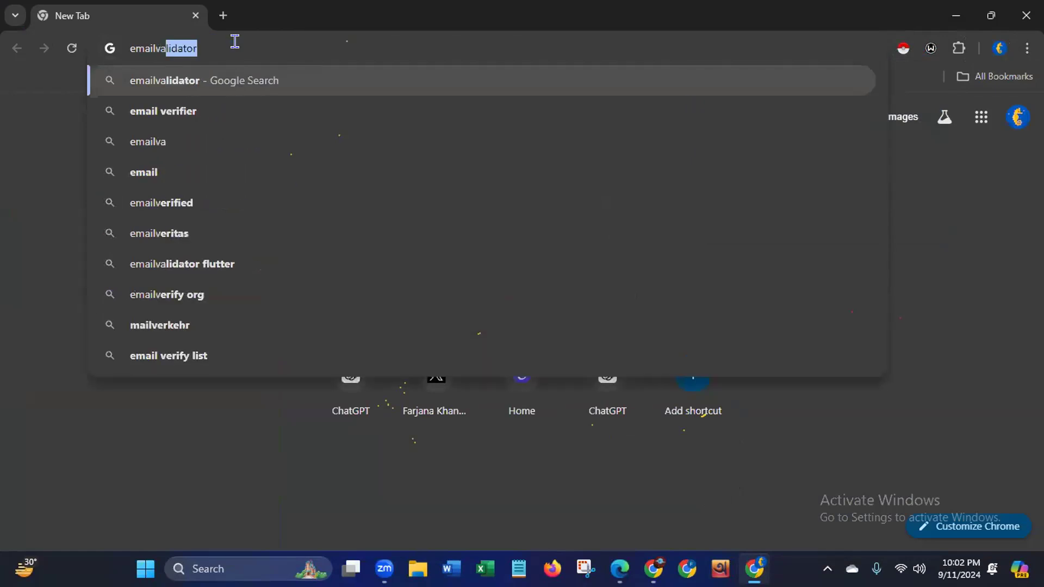
pyautogui.write('lida')
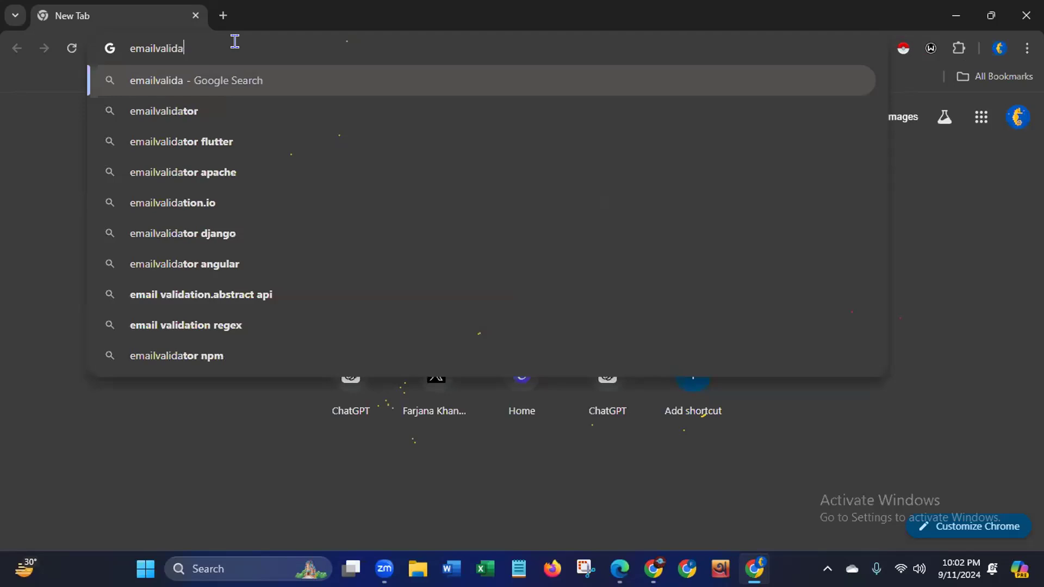
pyautogui.write('tor')
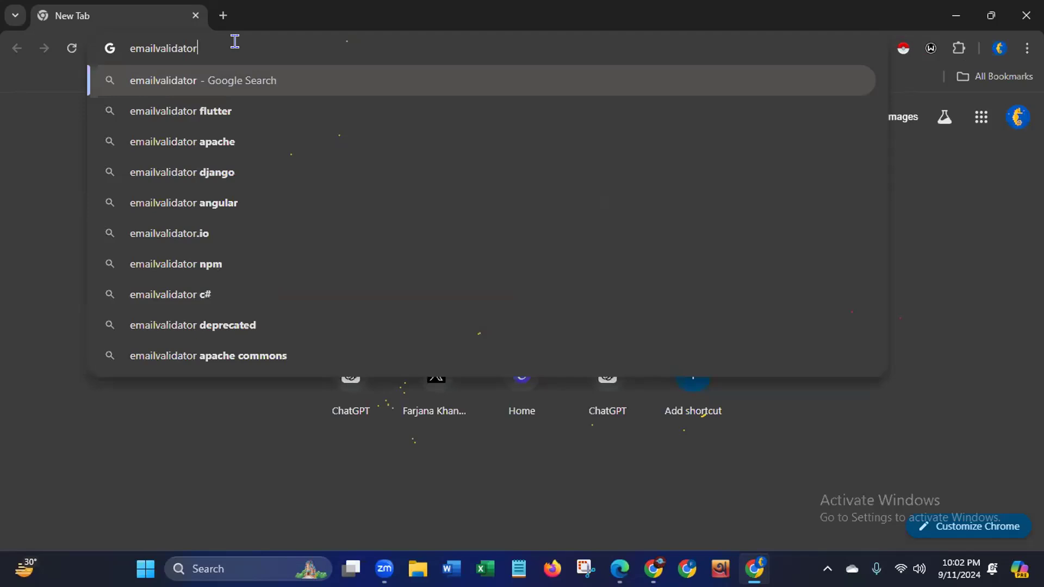
pyautogui.press('Return')
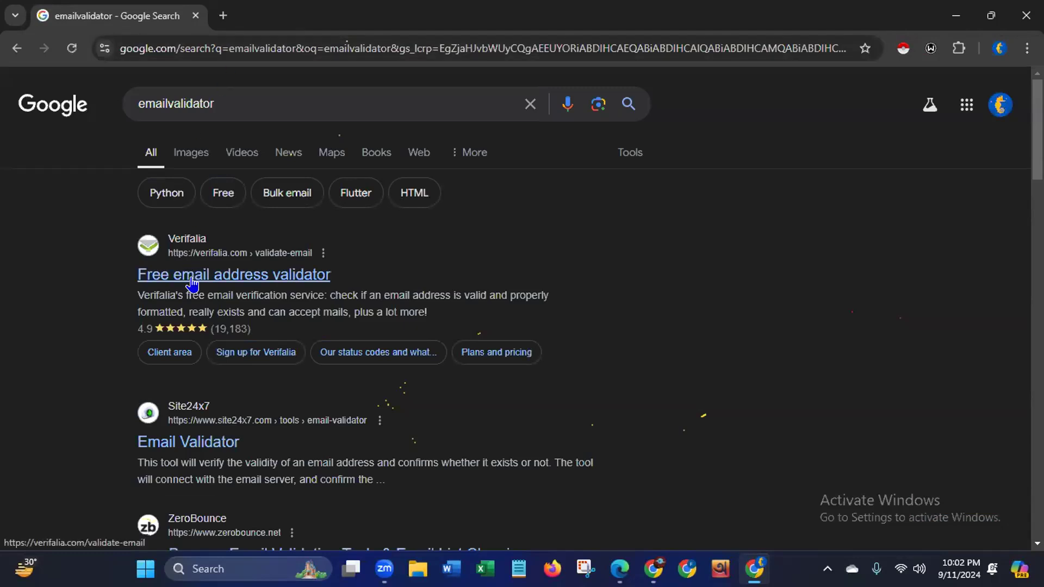
pyautogui.click(164, 447)
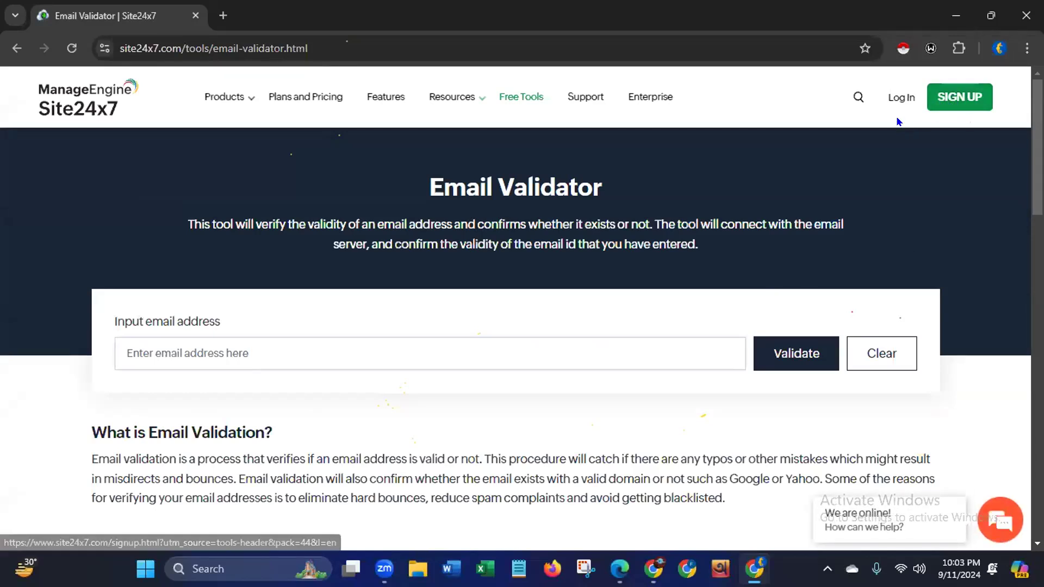
pyautogui.click(268, 351)
pyautogui.write('Teriyaki Madness')
pyautogui.press('BackSpace')
pyautogui.press('BackSpace')
pyautogui.press('BackSpace')
pyautogui.press('BackSpace')
pyautogui.press('BackSpace')
pyautogui.press('BackSpace')
pyautogui.press('BackSpace')
pyautogui.press('BackSpace')
pyautogui.press('BackSpace')
pyautogui.press('BackSpace')
pyautogui.press('BackSpace')
pyautogui.press('BackSpace')
pyautogui.press('BackSpace')
pyautogui.press('BackSpace')
pyautogui.press('BackSpace')
pyautogui.press('BackSpace')
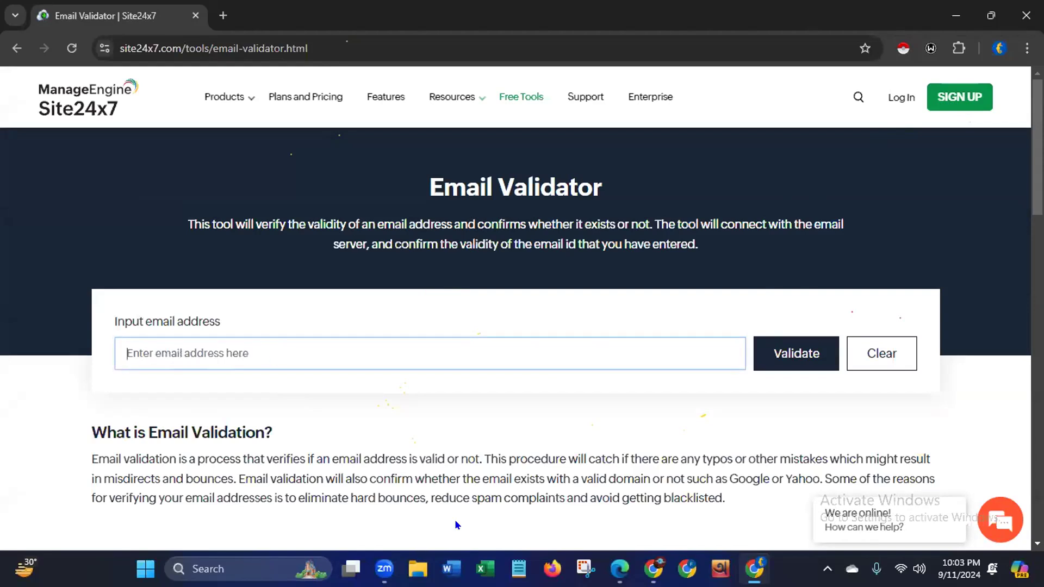
# - Copy the first lead's email address from cell F2 of the Restaurant Owner USA sheet and validate it in the Site24x7 Email Validator
pyautogui.click(617, 568)
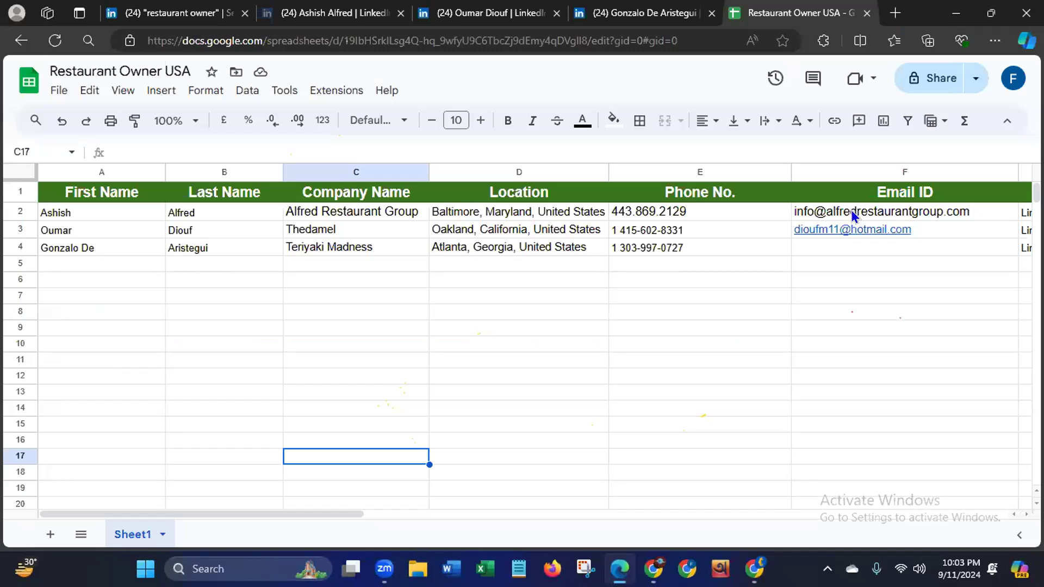
pyautogui.click(973, 213)
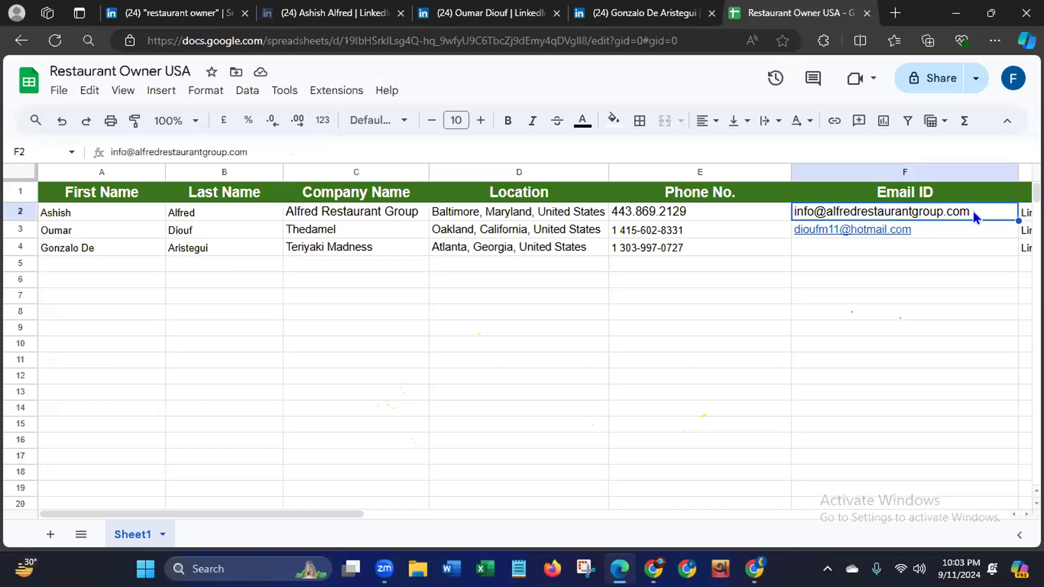
pyautogui.rightClick(974, 211)
pyautogui.click(998, 156)
pyautogui.click(754, 569)
pyautogui.click(267, 345)
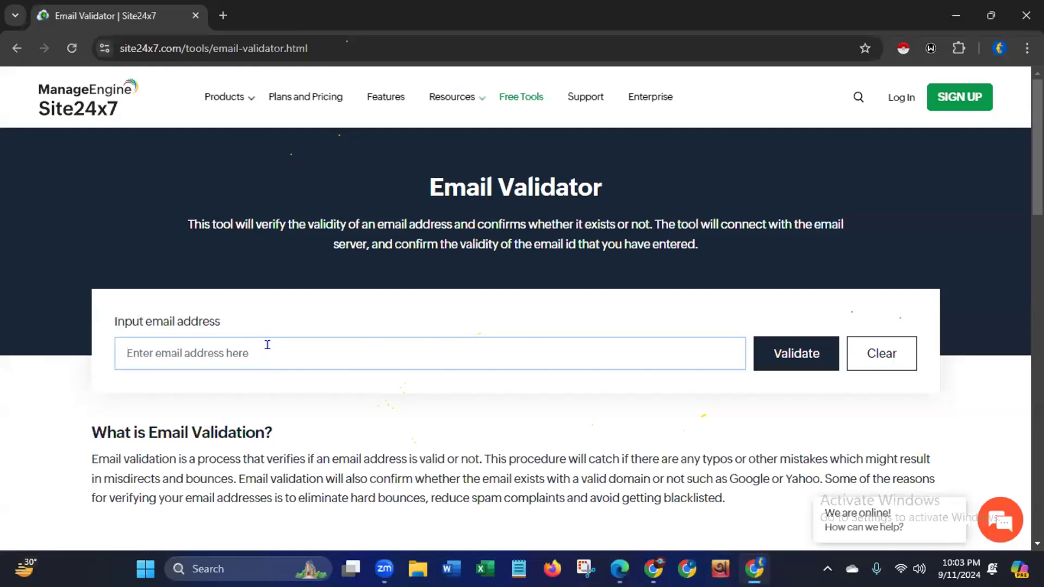
pyautogui.hotkey('ctrl', 'v')
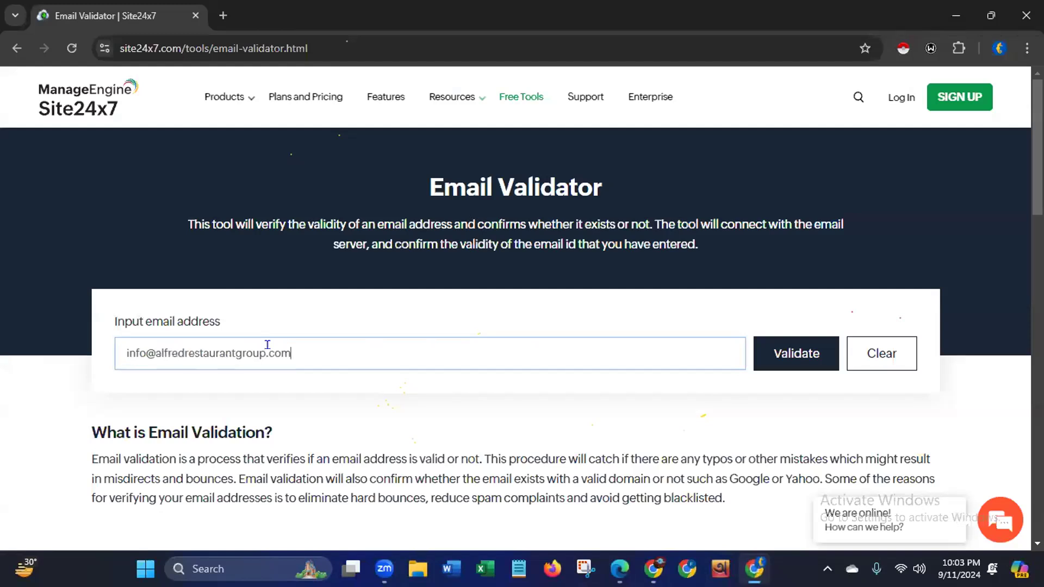
pyautogui.click(795, 354)
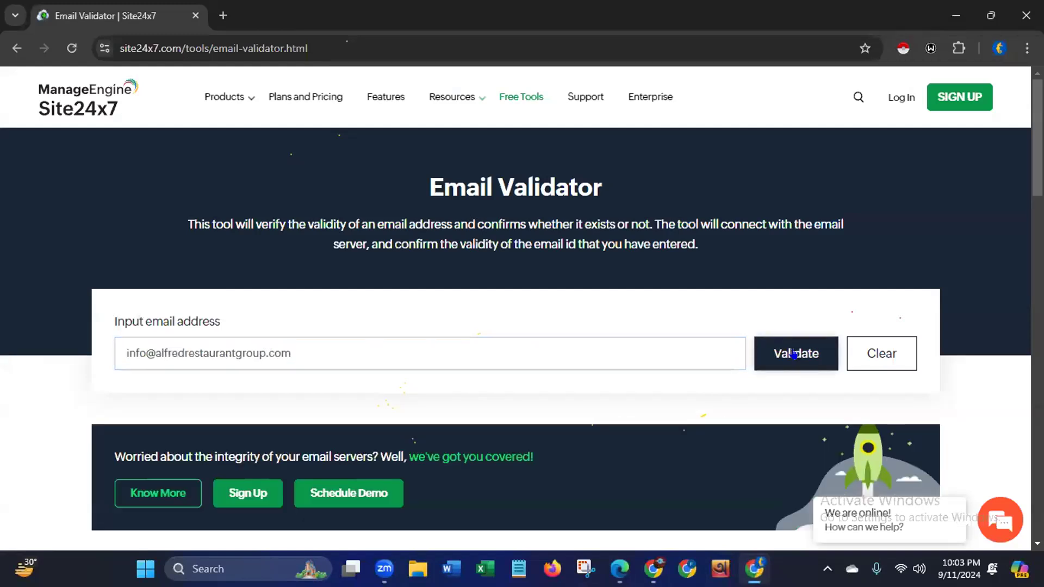
# - Examine the validation results for the address, including its syntax validation, DNS record validation and deliverability
pyautogui.rightClick(794, 353)
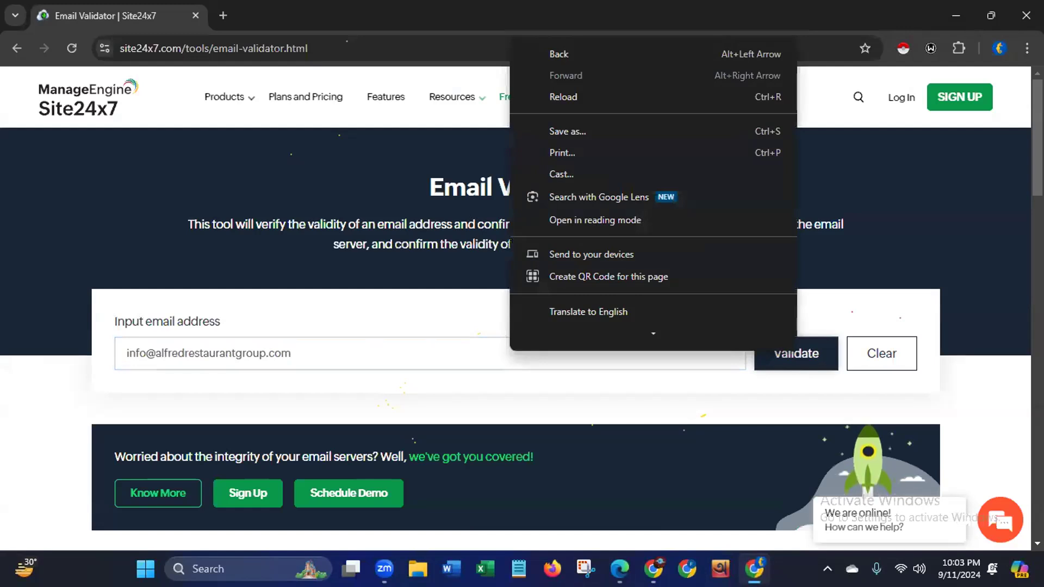
pyautogui.rightClick(751, 145)
pyautogui.scroll(-1, 516, 340)
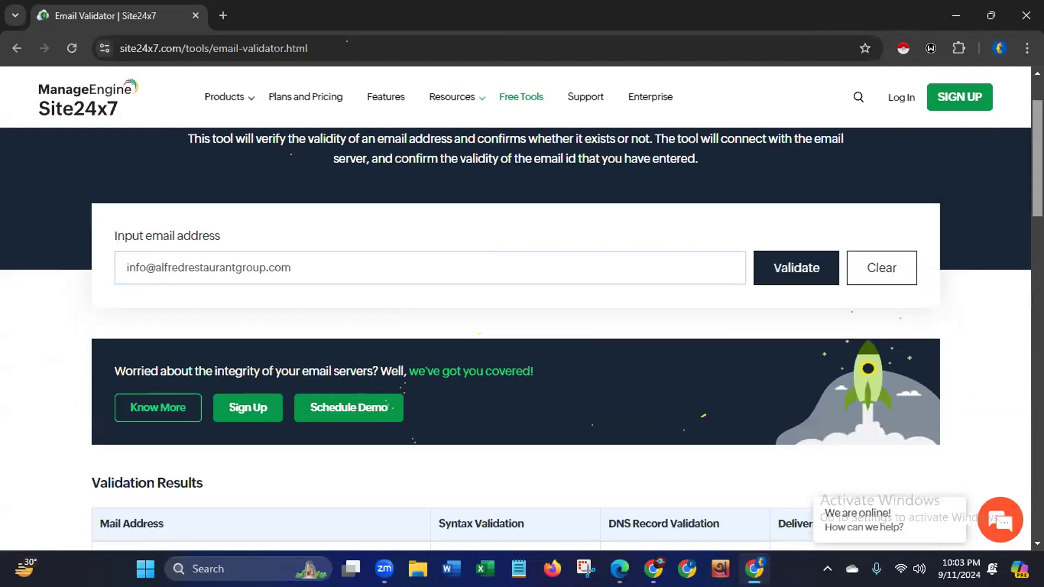
pyautogui.scroll(-4, 516, 326)
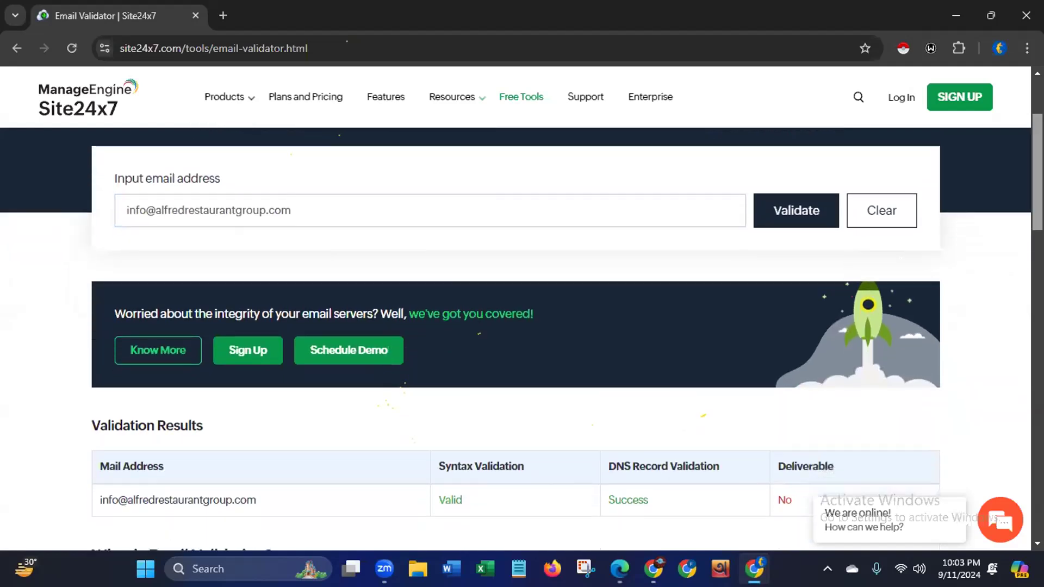
pyautogui.scroll(-2, 932, 264)
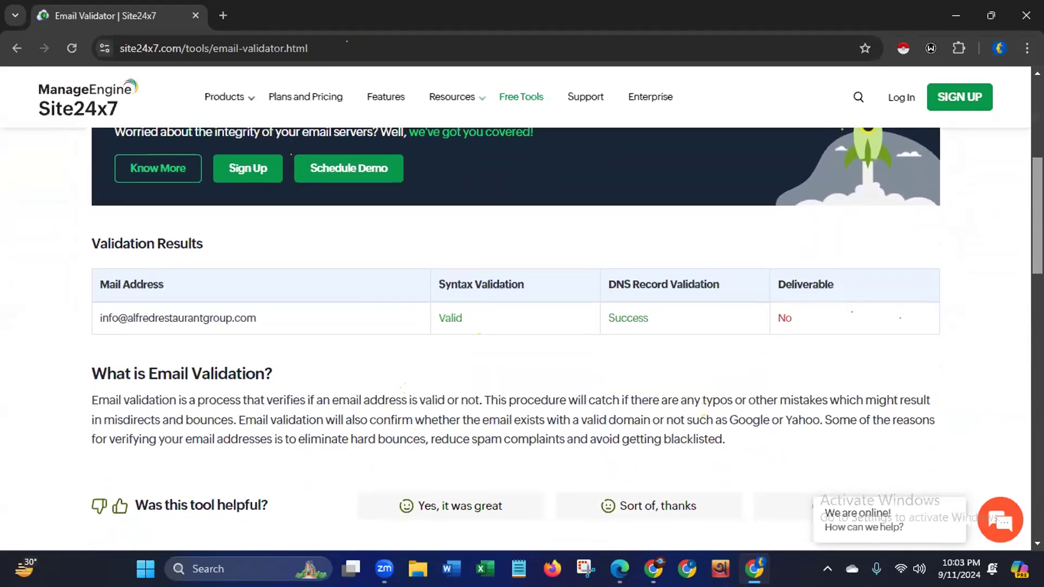
pyautogui.rightClick(89, 297)
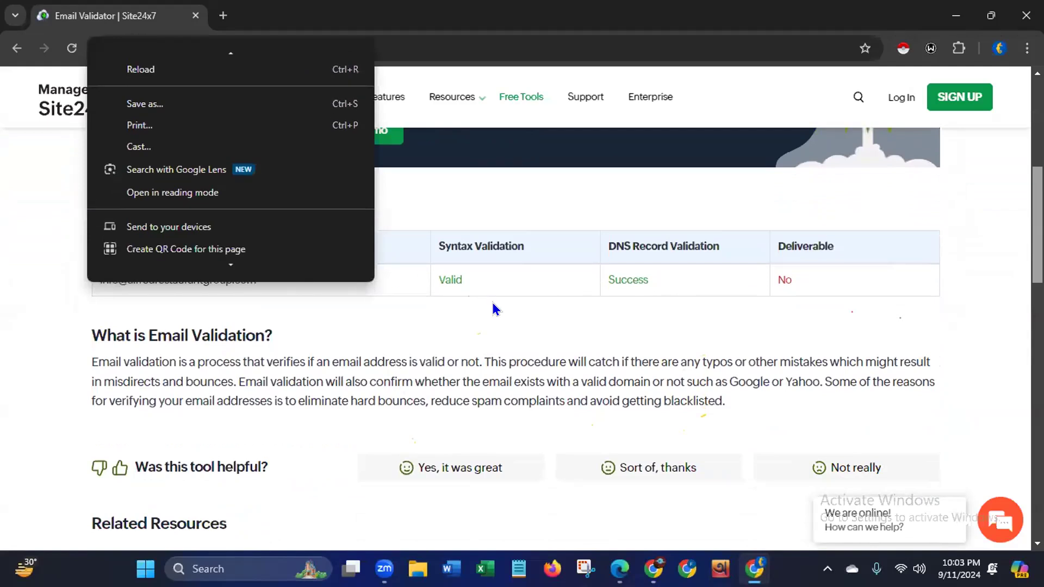
pyautogui.click(484, 332)
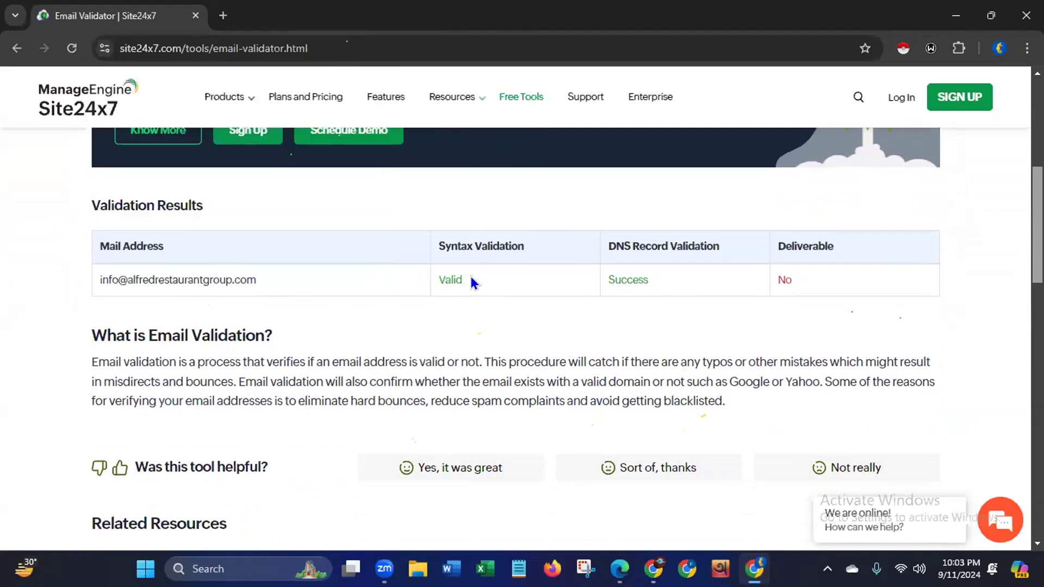
pyautogui.moveTo(471, 278); pyautogui.dragTo(435, 272)
pyautogui.moveTo(674, 280); pyautogui.dragTo(590, 285)
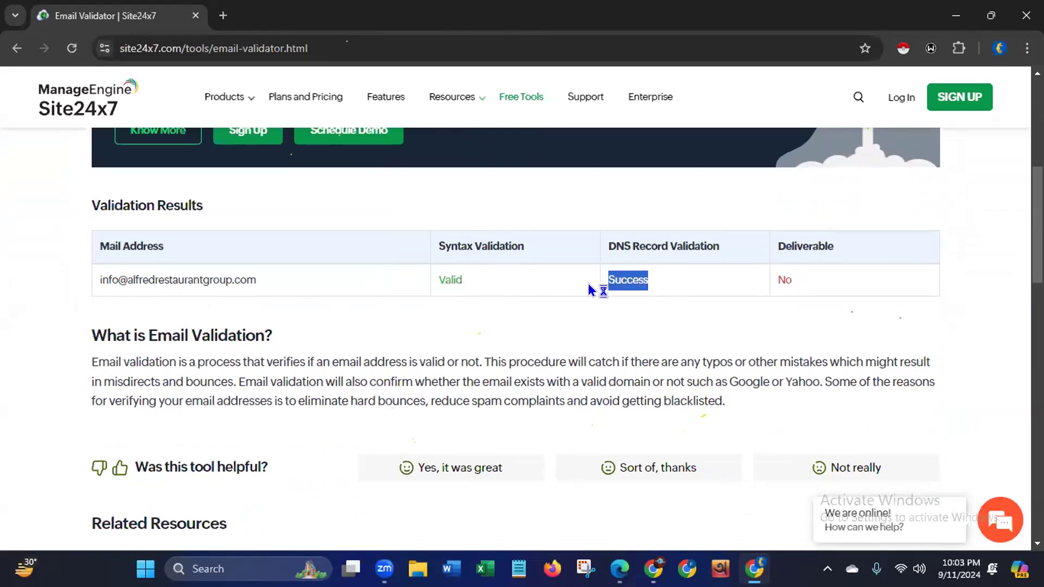
pyautogui.click(478, 285)
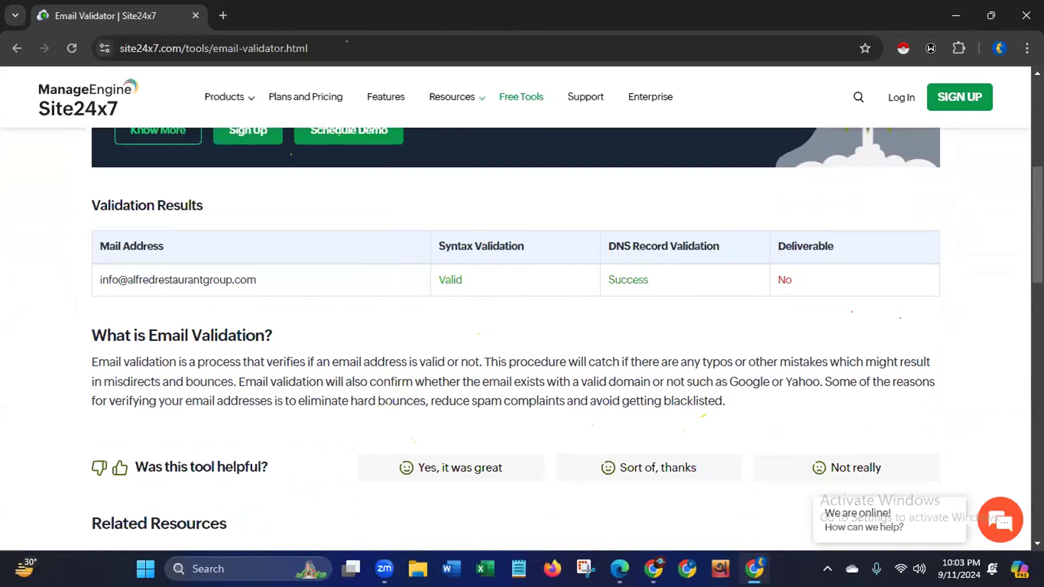
# - Clear the email address from the validator and return to the Restaurant Owner USA spreadsheet in Edge
pyautogui.scroll(5, 522, 337)
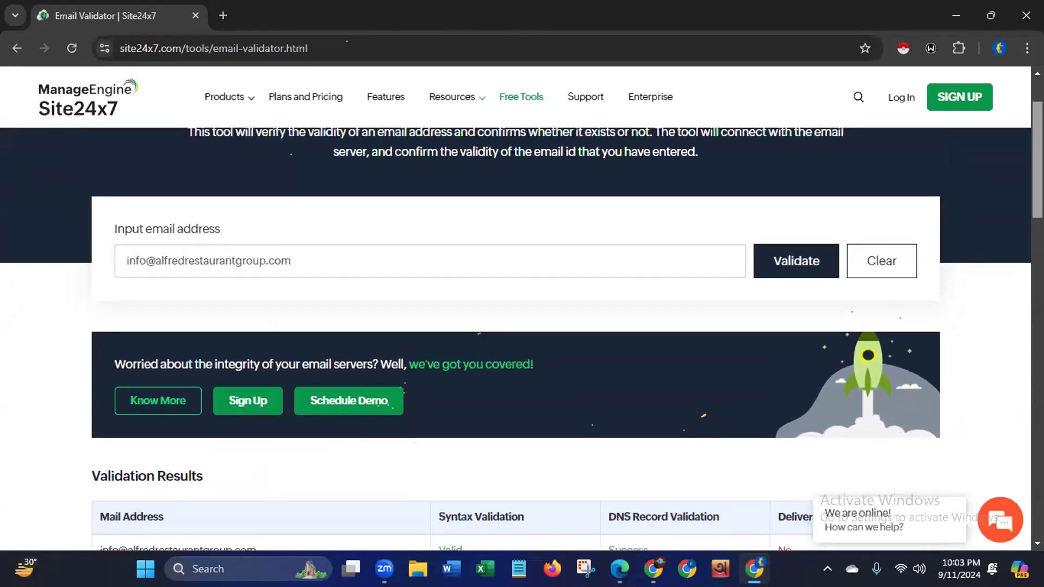
pyautogui.scroll(2, 240, 205)
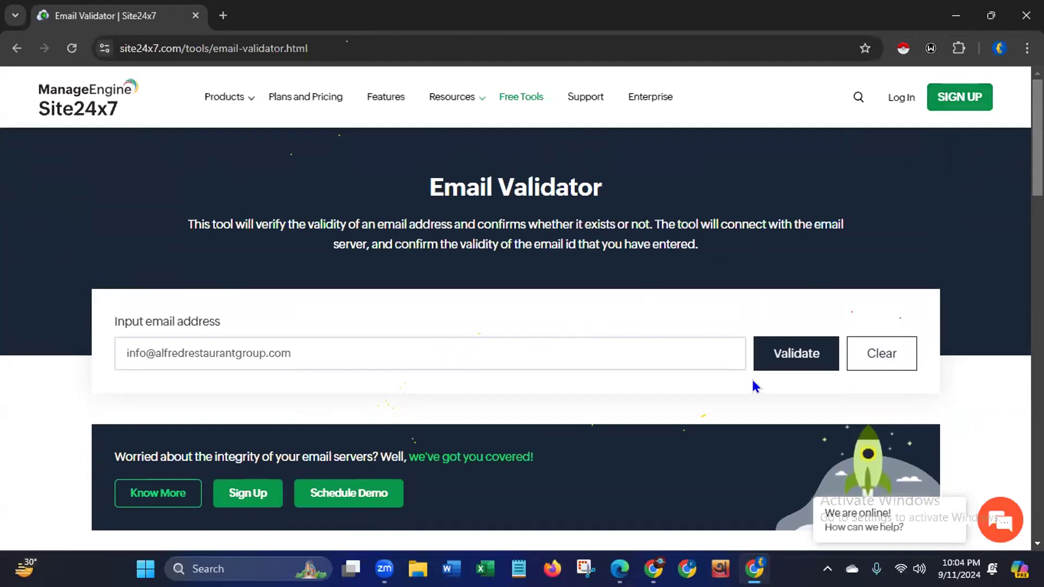
pyautogui.click(881, 361)
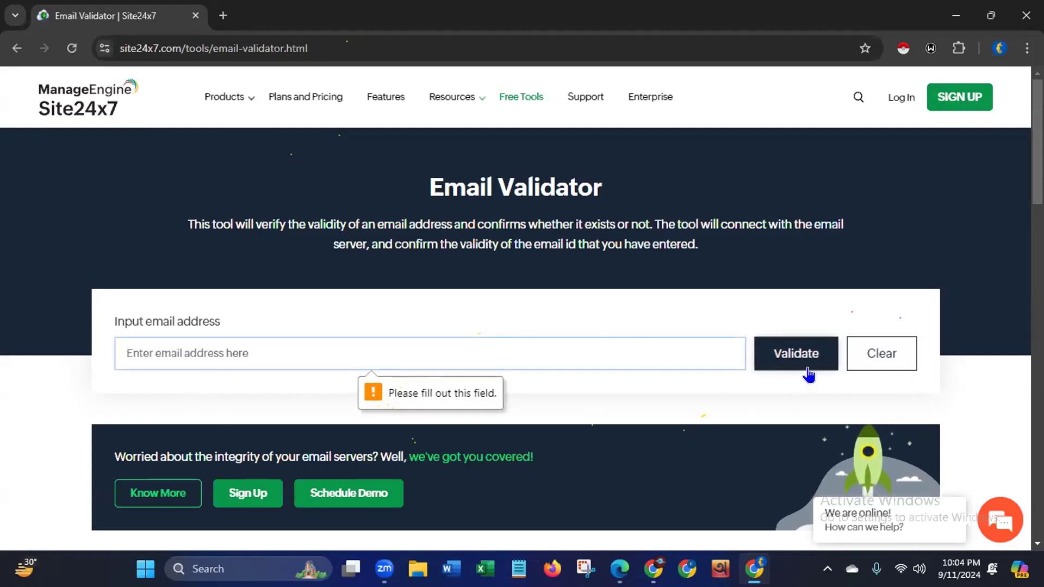
pyautogui.click(957, 24)
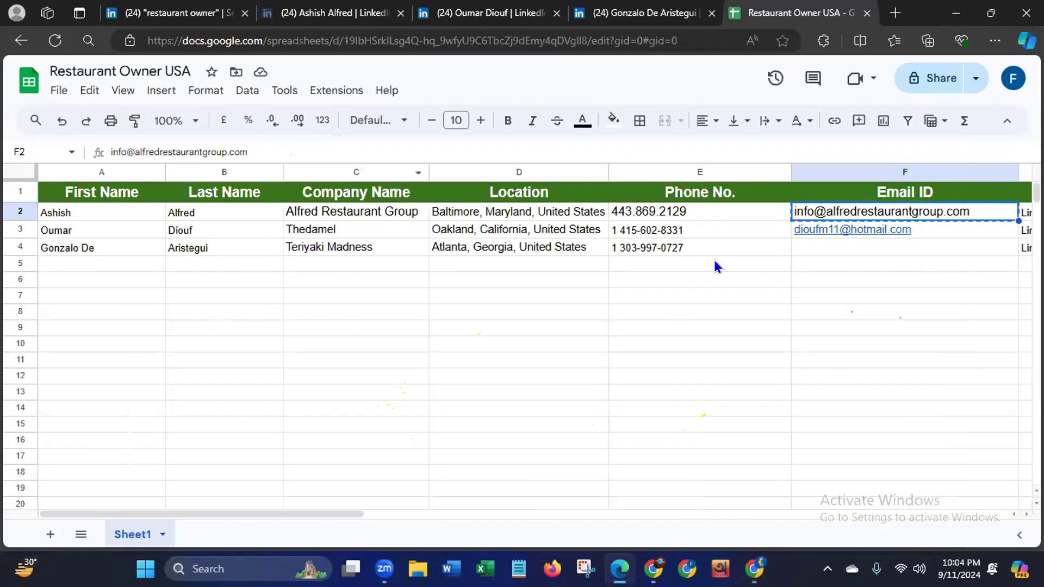
pyautogui.click(493, 489)
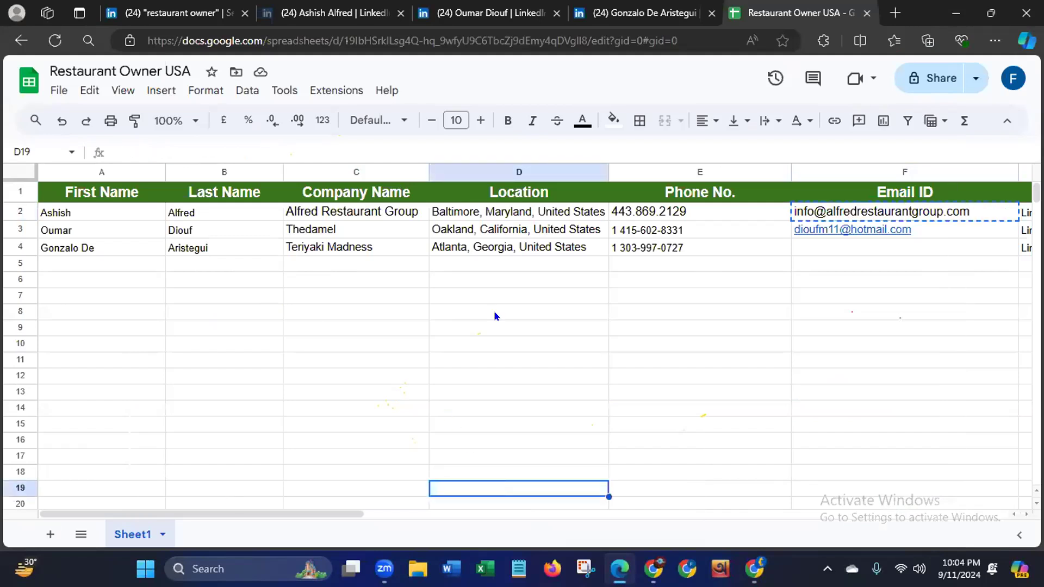
pyautogui.moveTo(268, 515); pyautogui.dragTo(217, 516)
# - Share the Restaurant Owner USA sheet with anyone with the link as Editor and copy its link
pyautogui.click(937, 81)
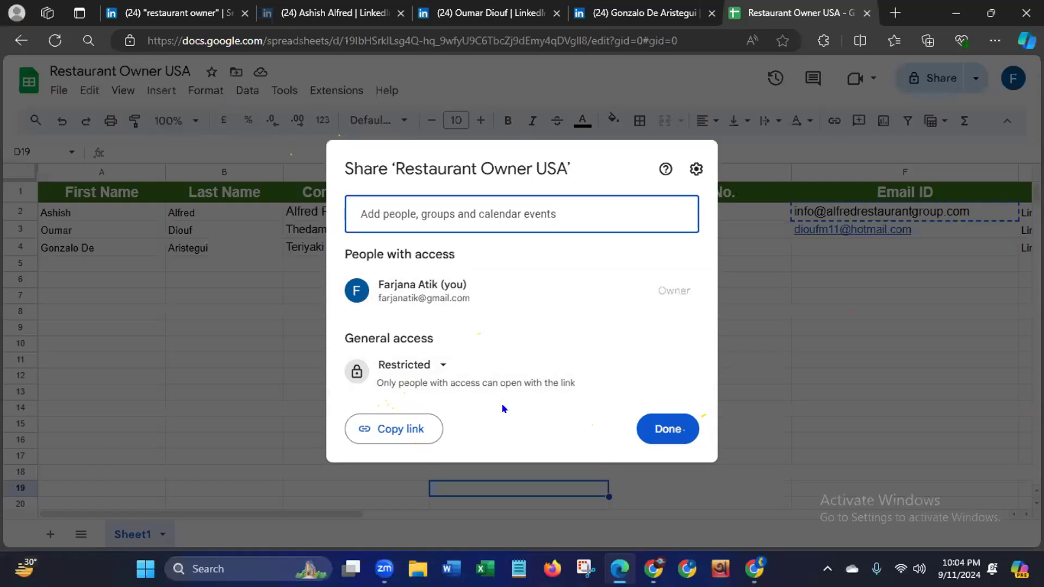
pyautogui.click(438, 367)
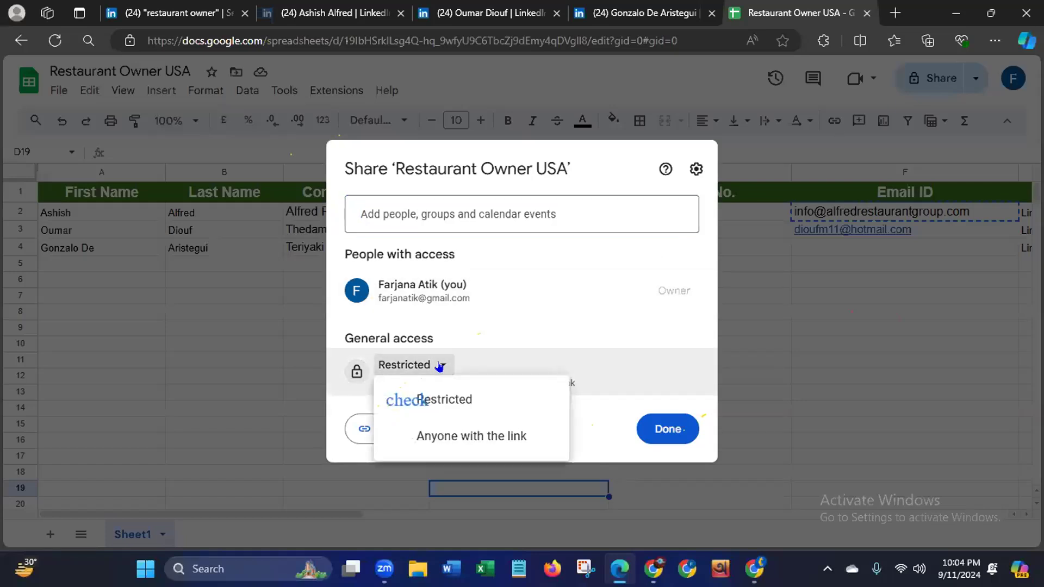
pyautogui.click(498, 438)
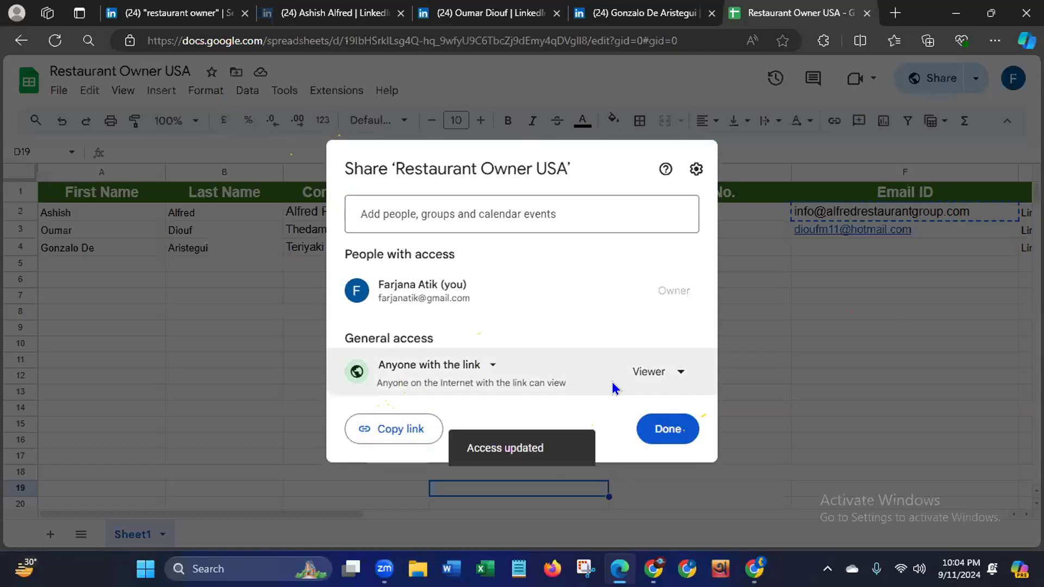
pyautogui.click(650, 374)
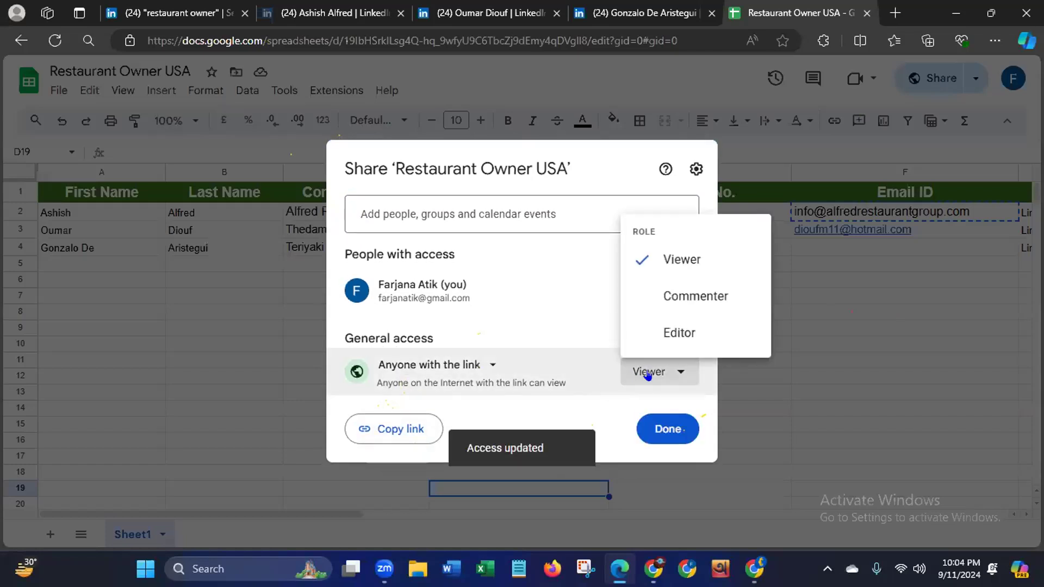
pyautogui.click(680, 334)
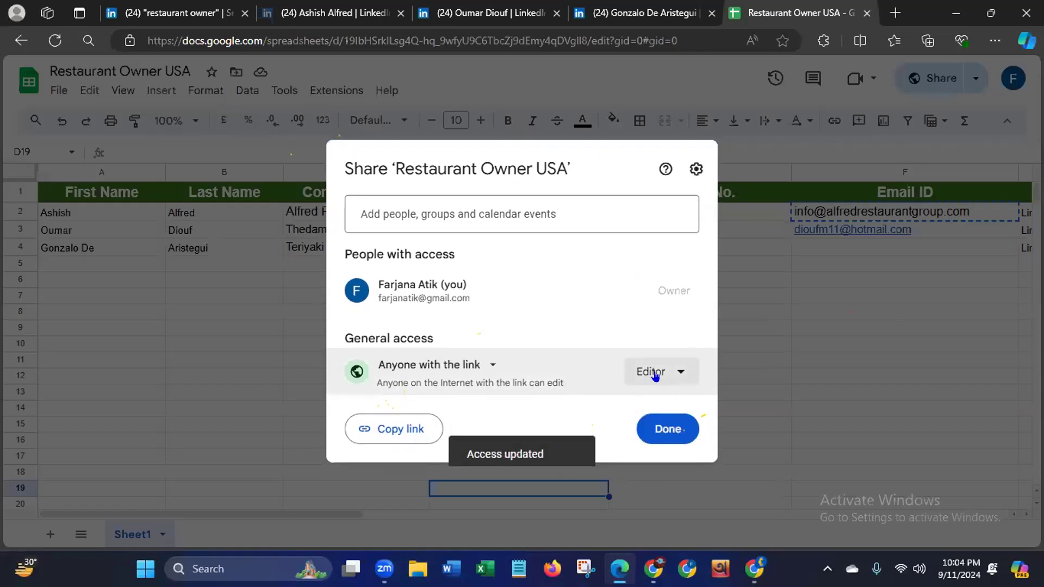
pyautogui.click(388, 432)
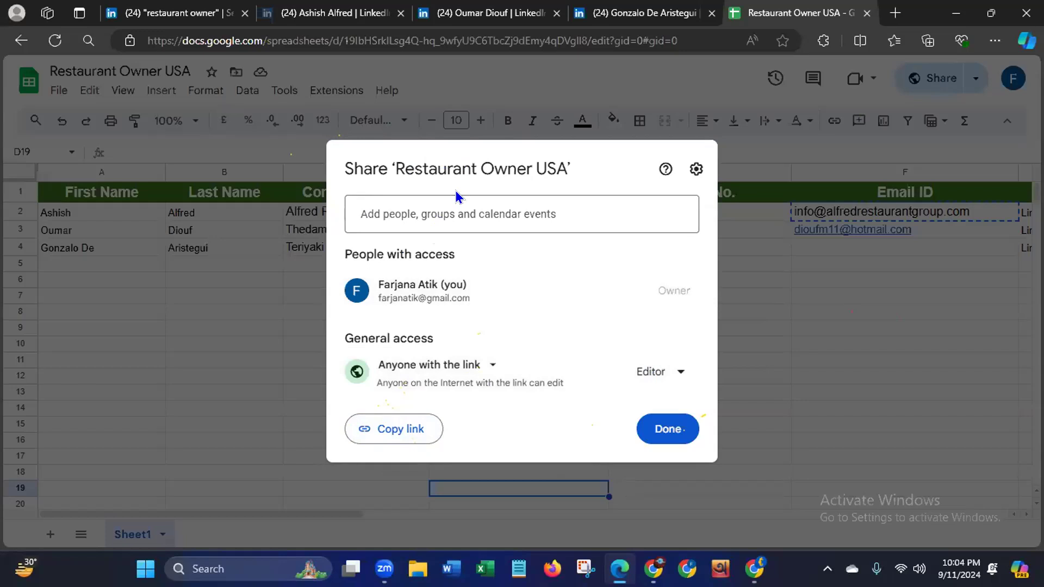
pyautogui.click(667, 432)
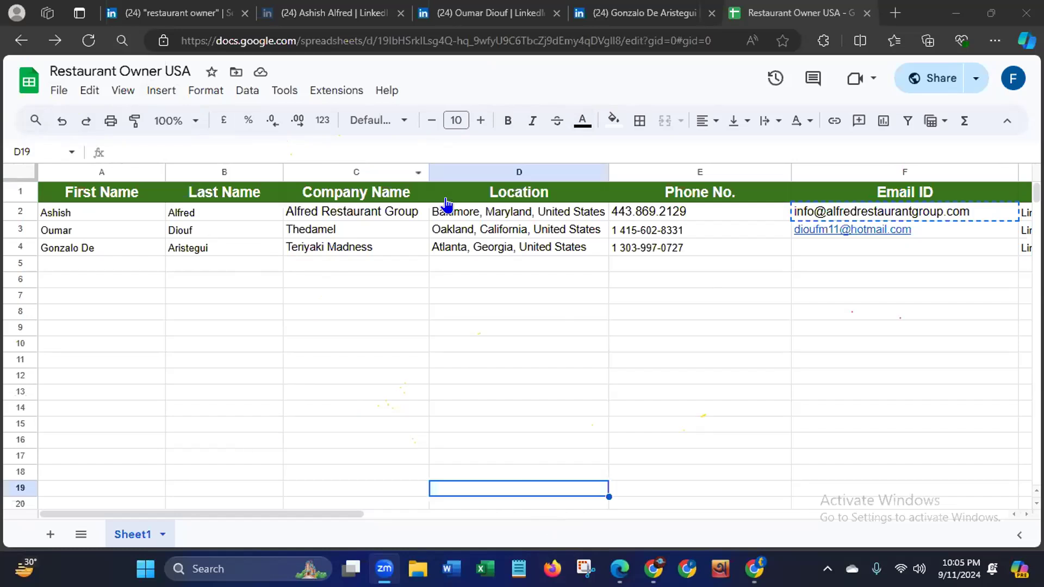
# - Capture a screenshot of the spreadsheet from its title to the lead rows with Snipping Tool, then close the capture
pyautogui.click(882, 473)
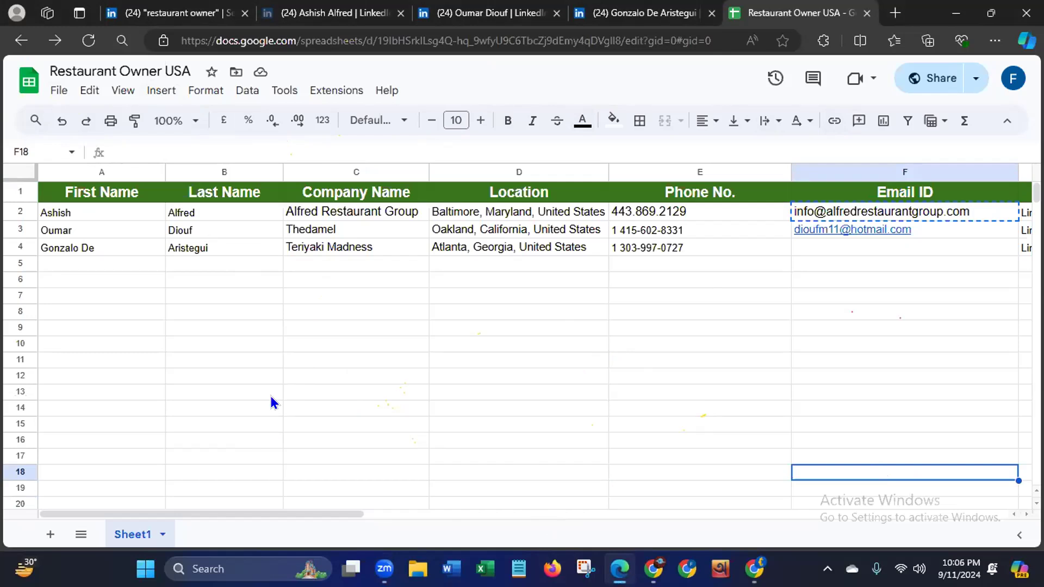
pyautogui.click(160, 67)
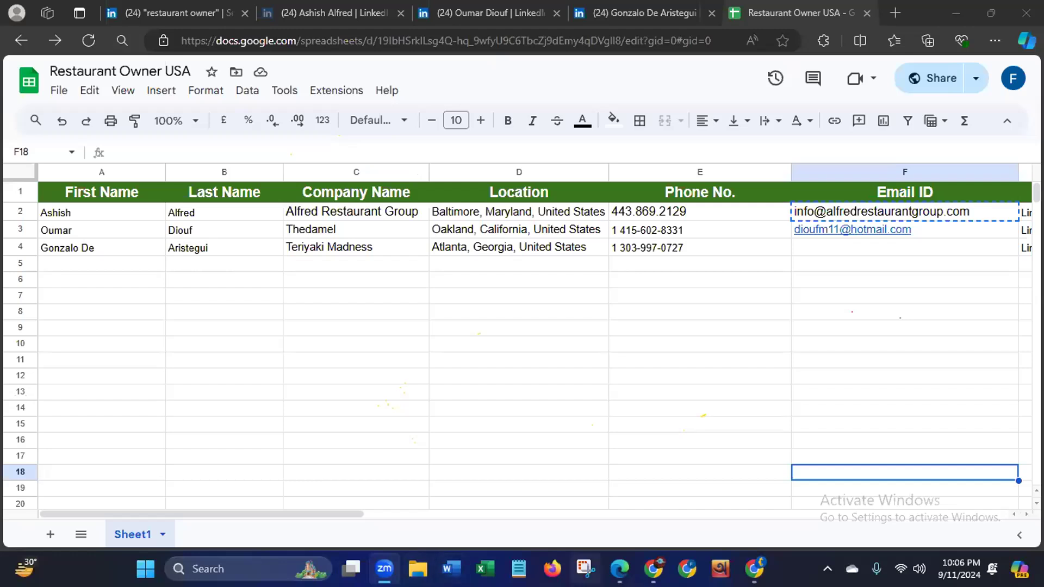
pyautogui.click(586, 569)
pyautogui.click(360, 210)
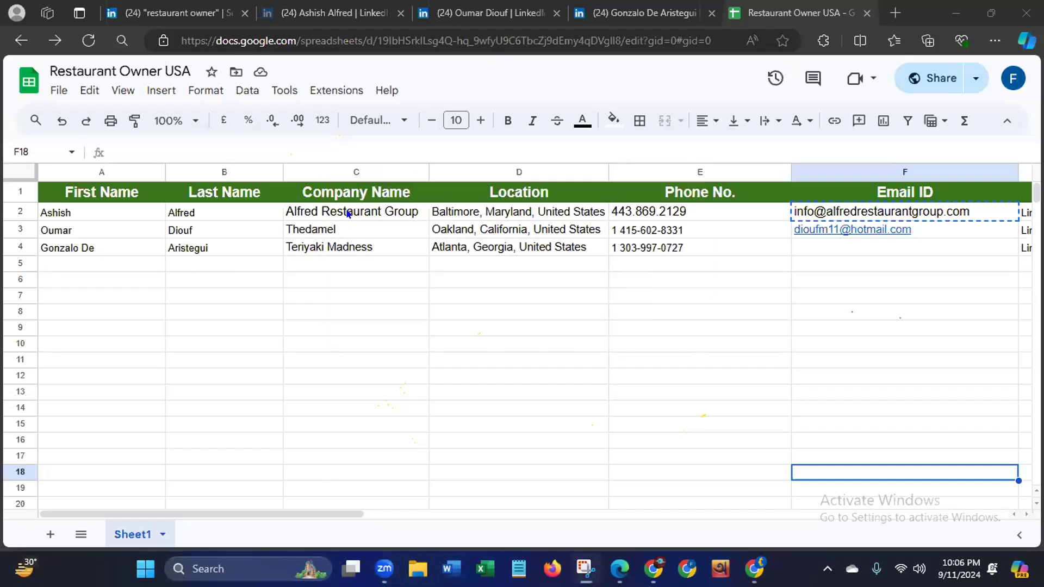
pyautogui.moveTo(6, 55); pyautogui.dragTo(1042, 344)
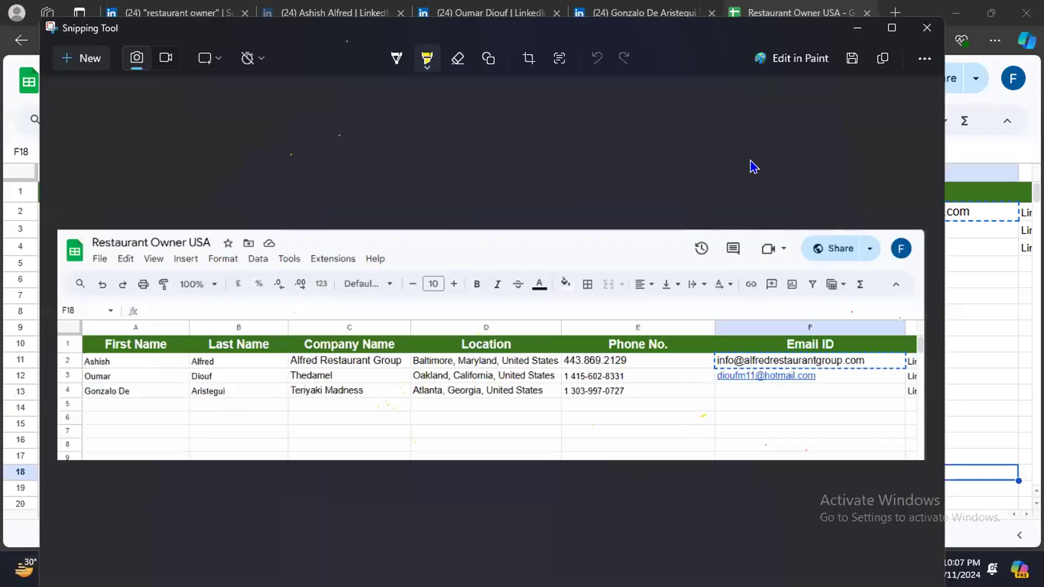
pyautogui.click(926, 28)
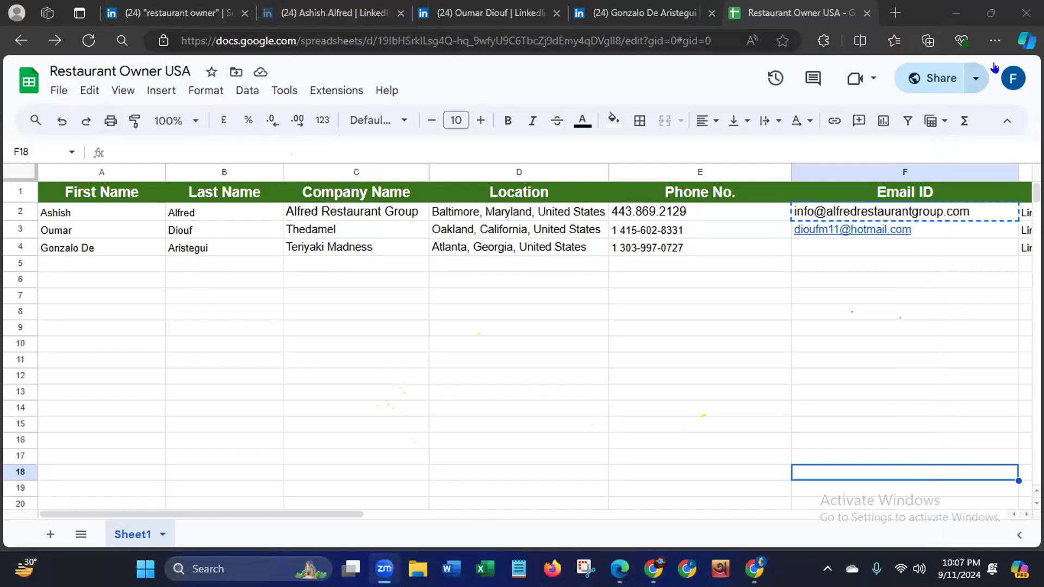
# - Close the Edge window holding the spreadsheet and LinkedIn pages and refresh the desktop
pyautogui.click(1027, 13)
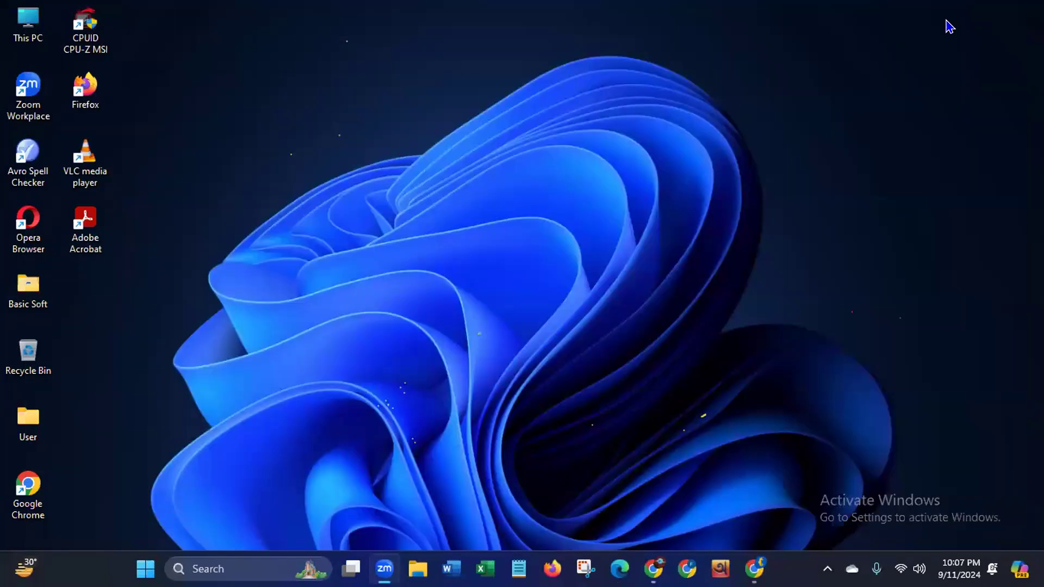
pyautogui.rightClick(383, 154)
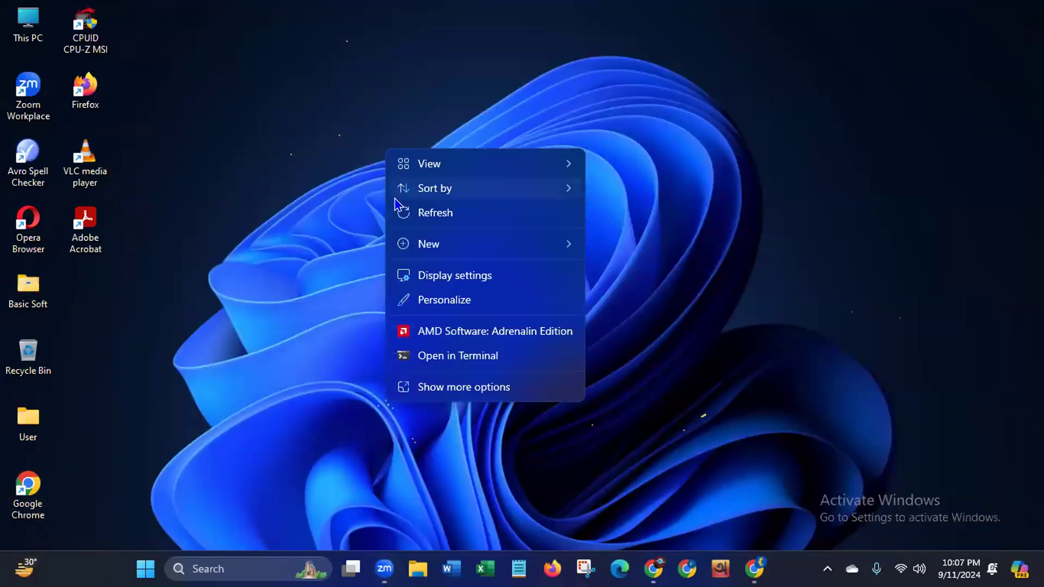
pyautogui.click(399, 213)
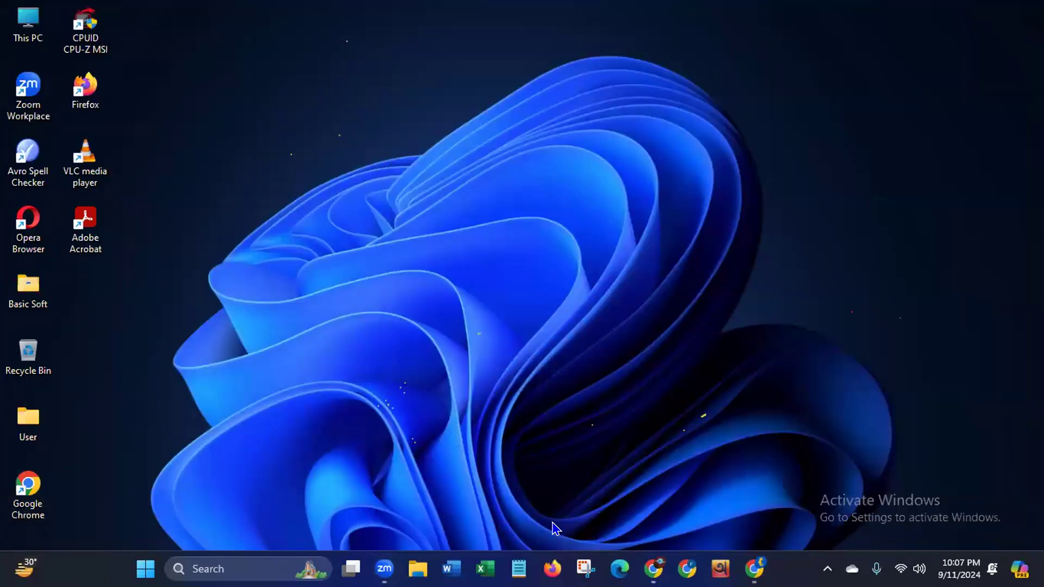